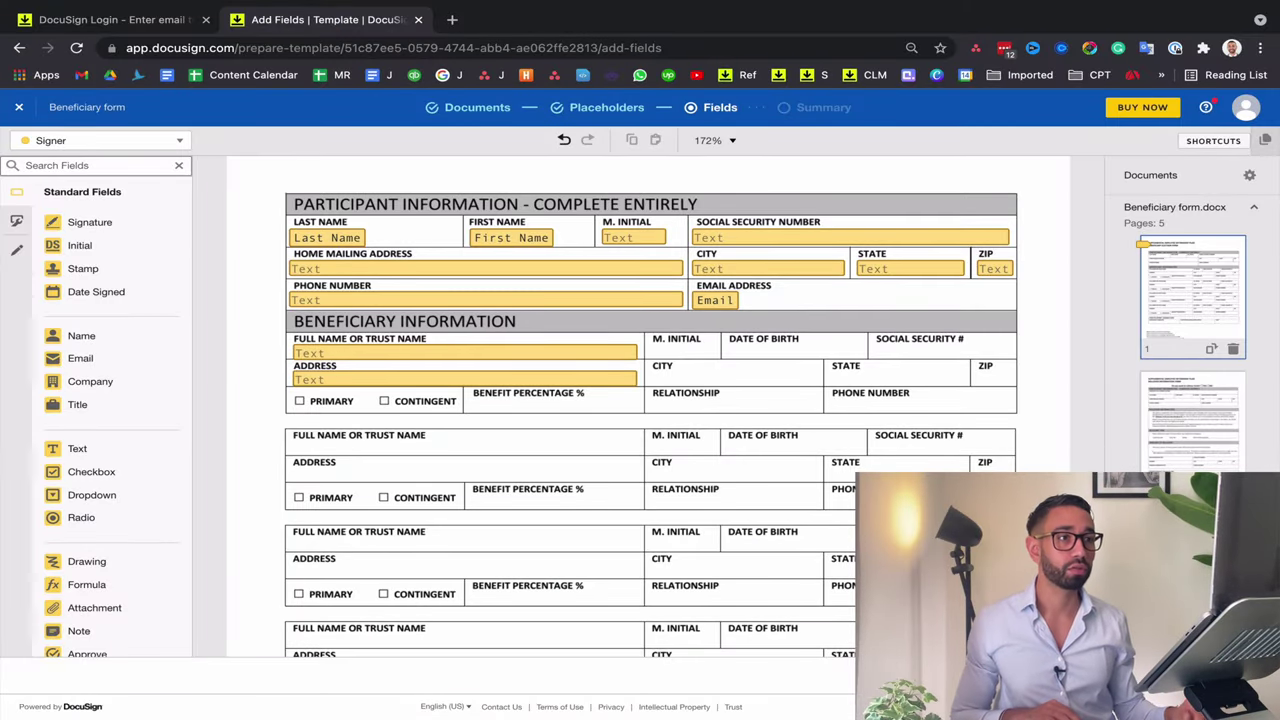
Show the Beneficiary form template editor in full screen.
key(F11)
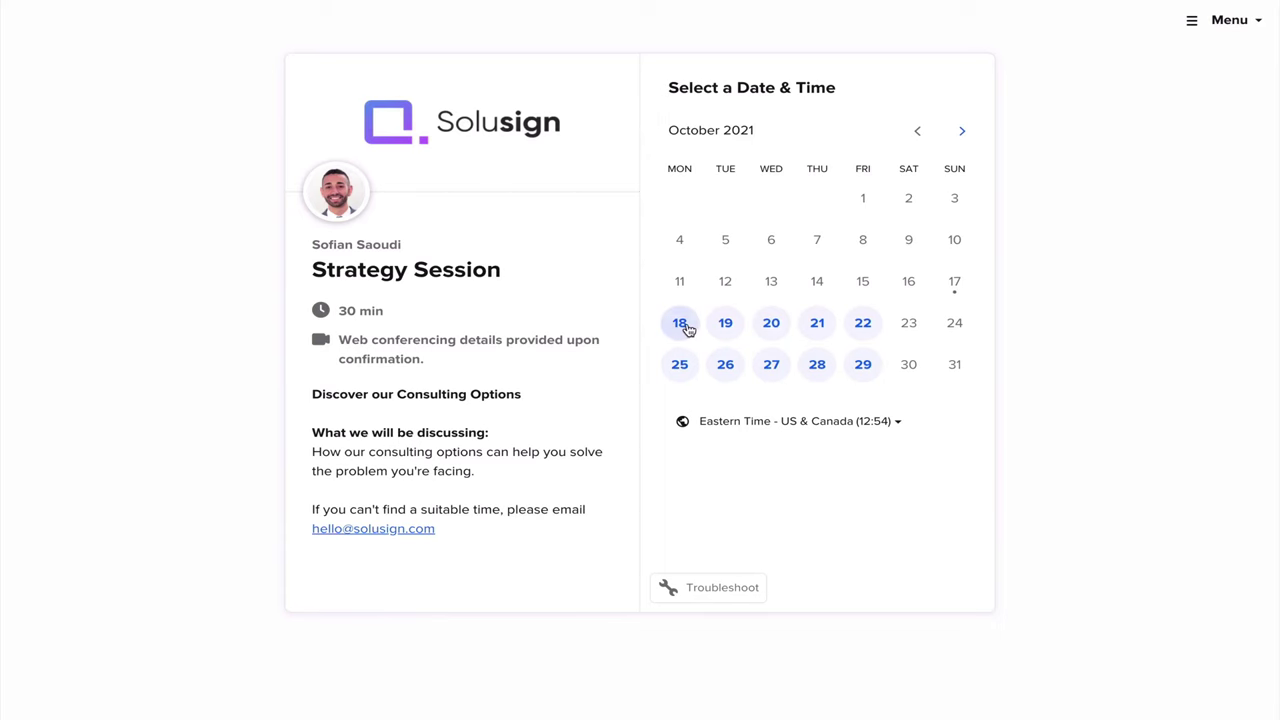
On the Solusign Strategy Session booking page, choose October 18 in the calendar.
click(682, 323)
click(943, 232)
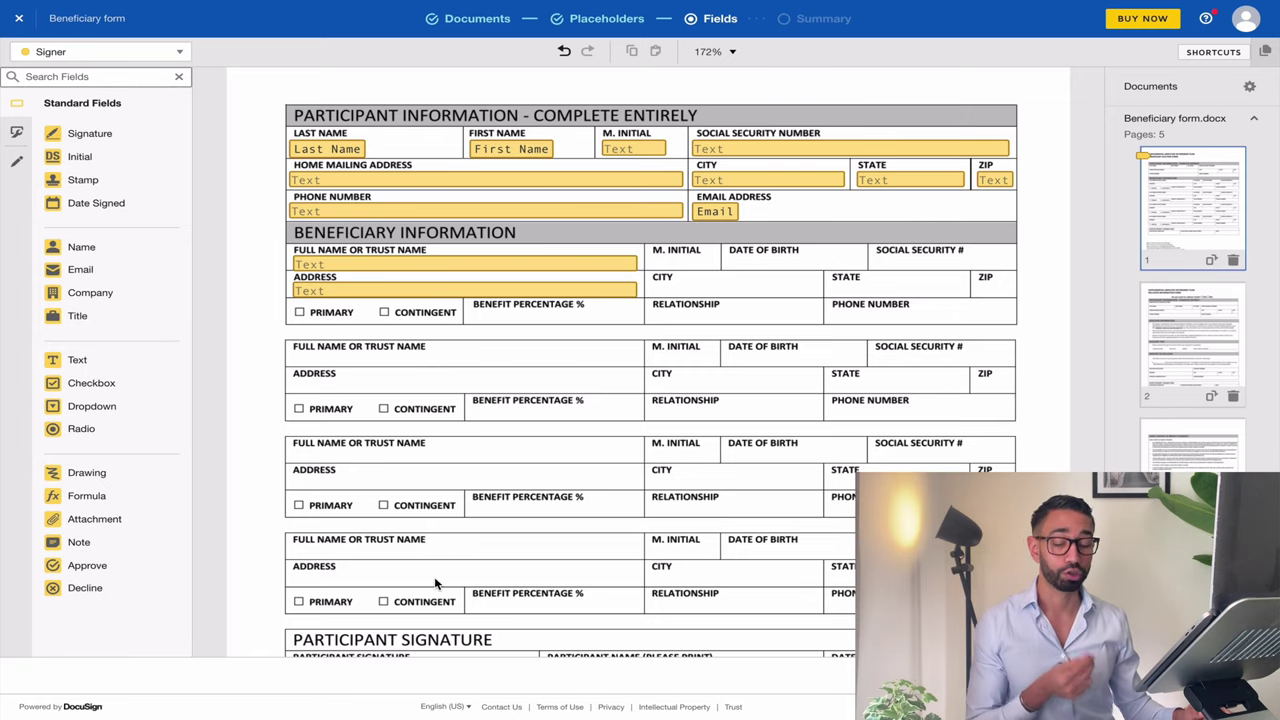
Place a radio group on the Primary and Contingent checkboxes of the first beneficiary block.
scroll(380, 505, down, 1)
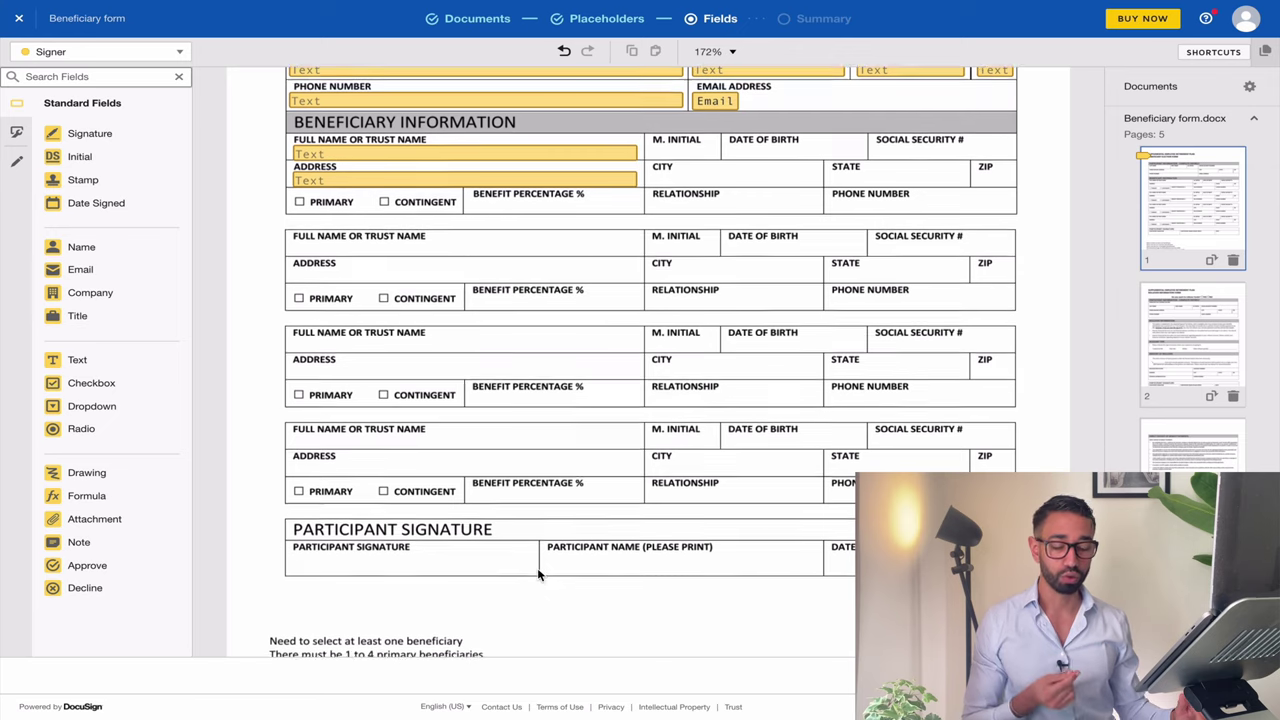
scroll(537, 569, up, 3)
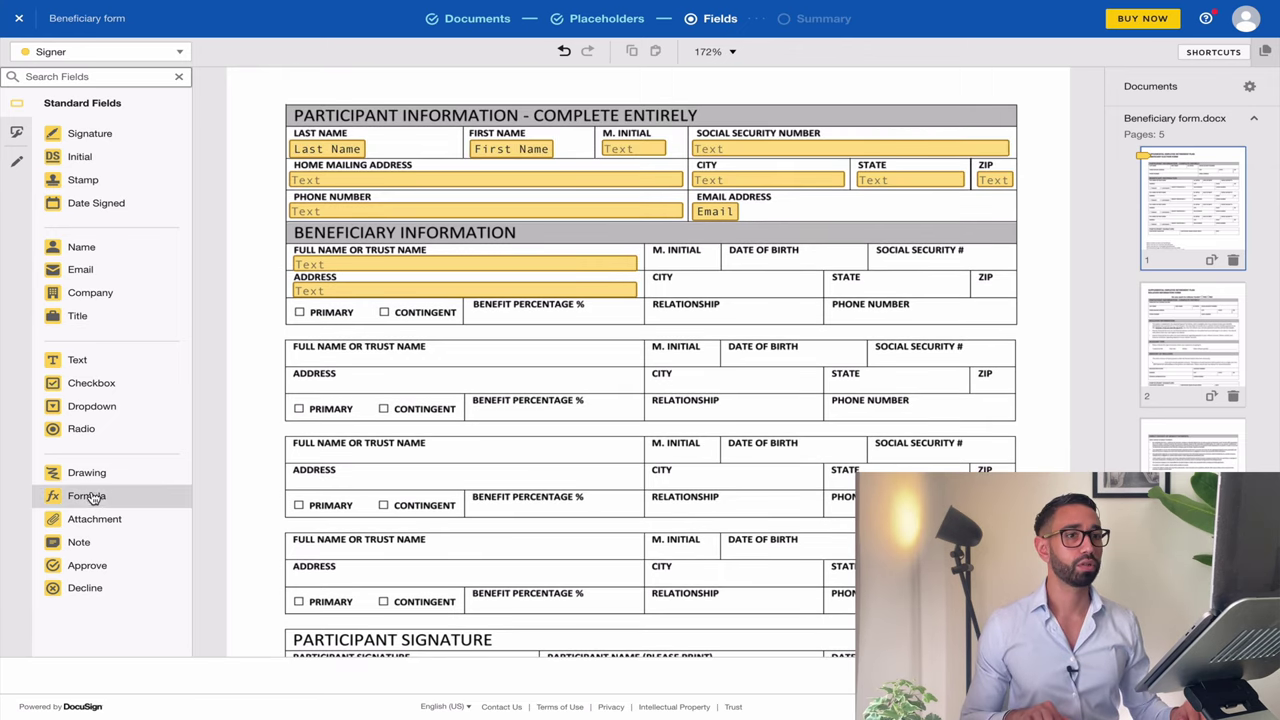
drag(221, 411, 386, 312)
click(300, 337)
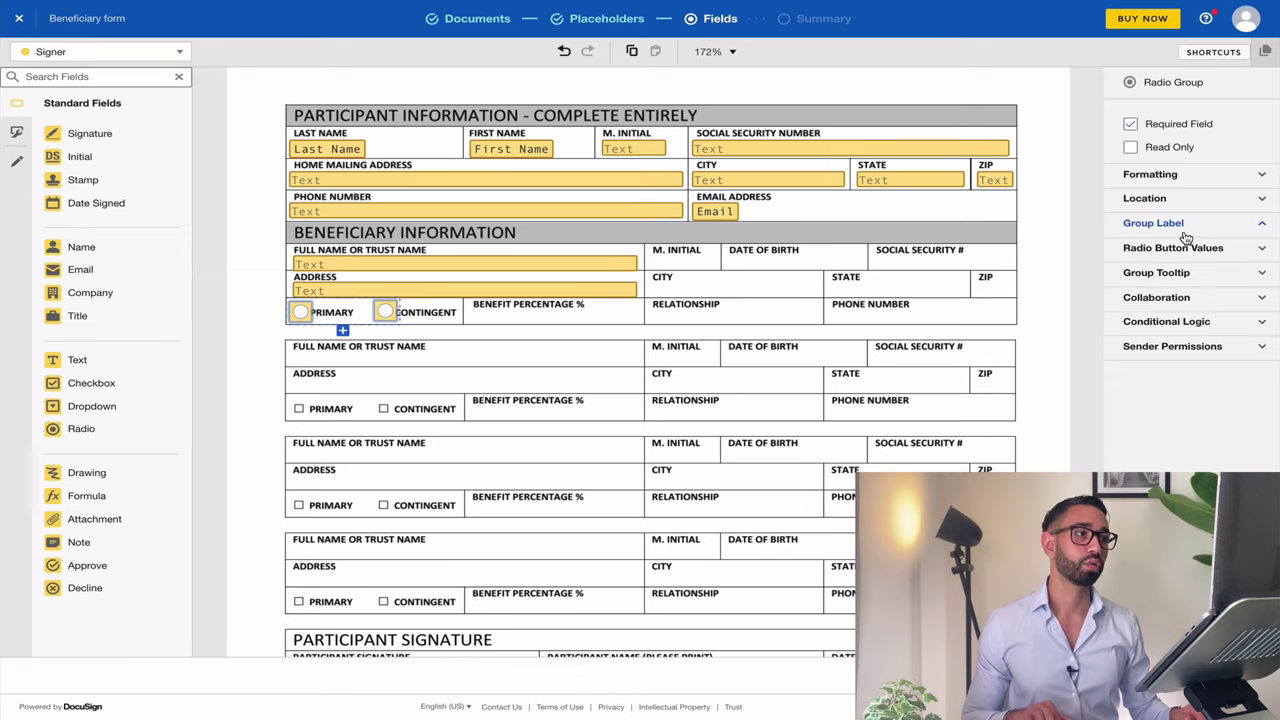
Label the first beneficiary's radio group "B1 Beneficiary Type".
click(1153, 223)
triple_click(1185, 255)
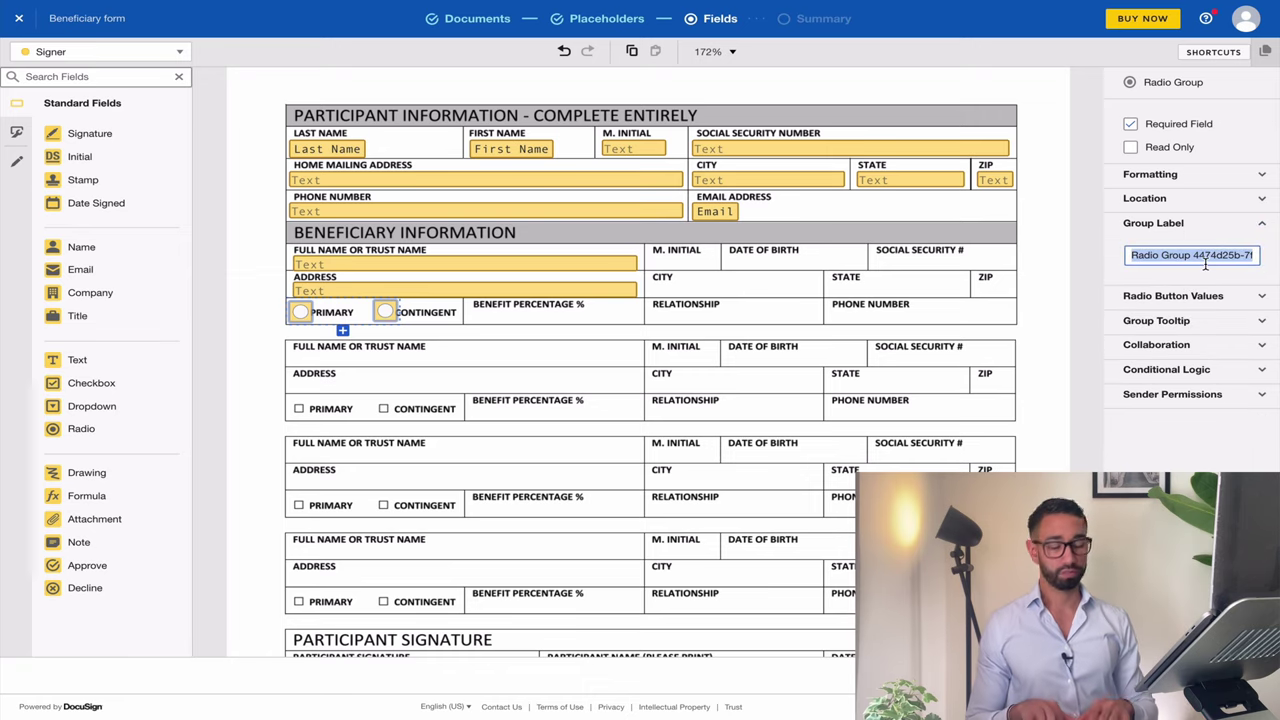
text(B1 Beneficiary Type)
Set the two radio button values of the first beneficiary's group to "Primary" and "Contingent".
click(1208, 296)
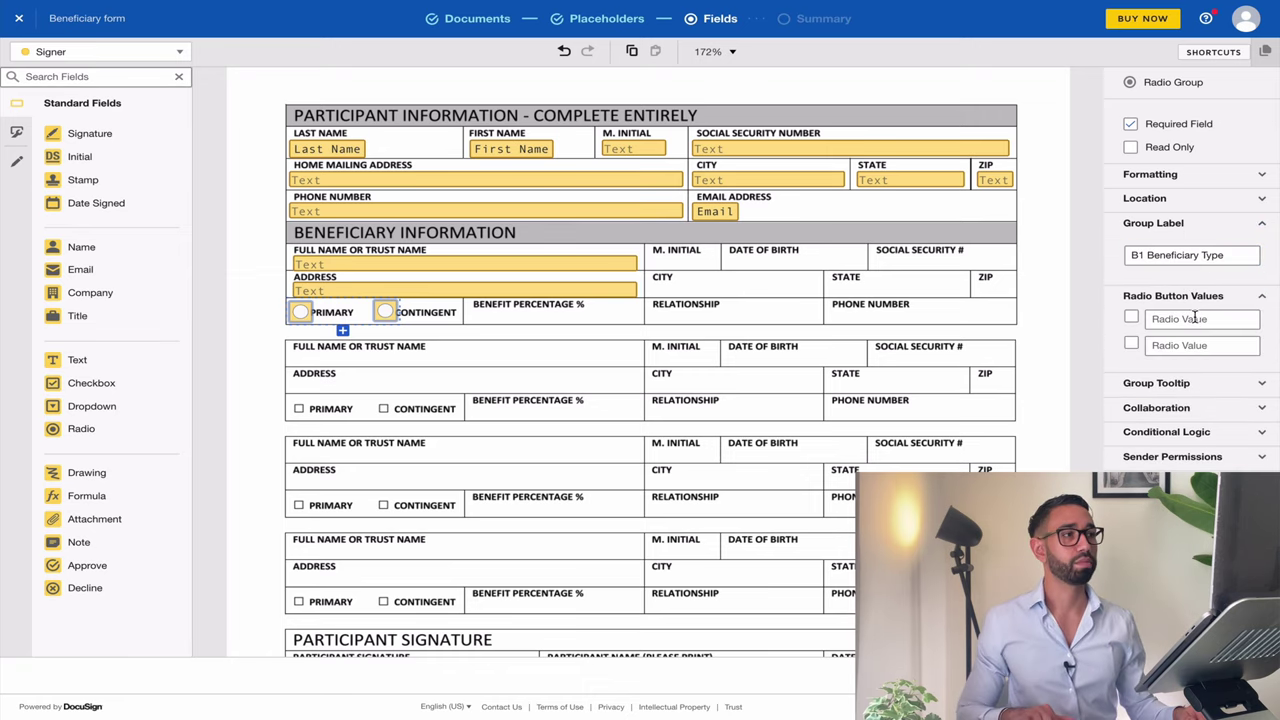
click(1195, 318)
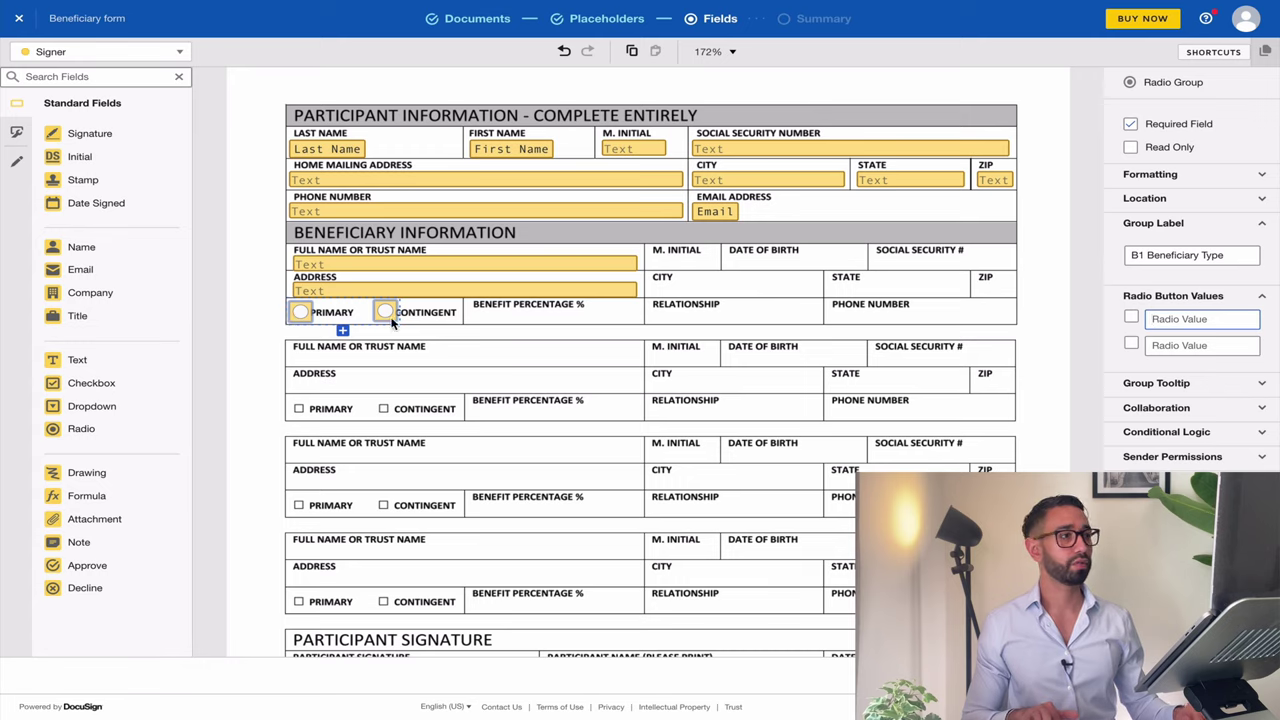
text(Primary)
key(Tab)
key(Tab)
text(C)
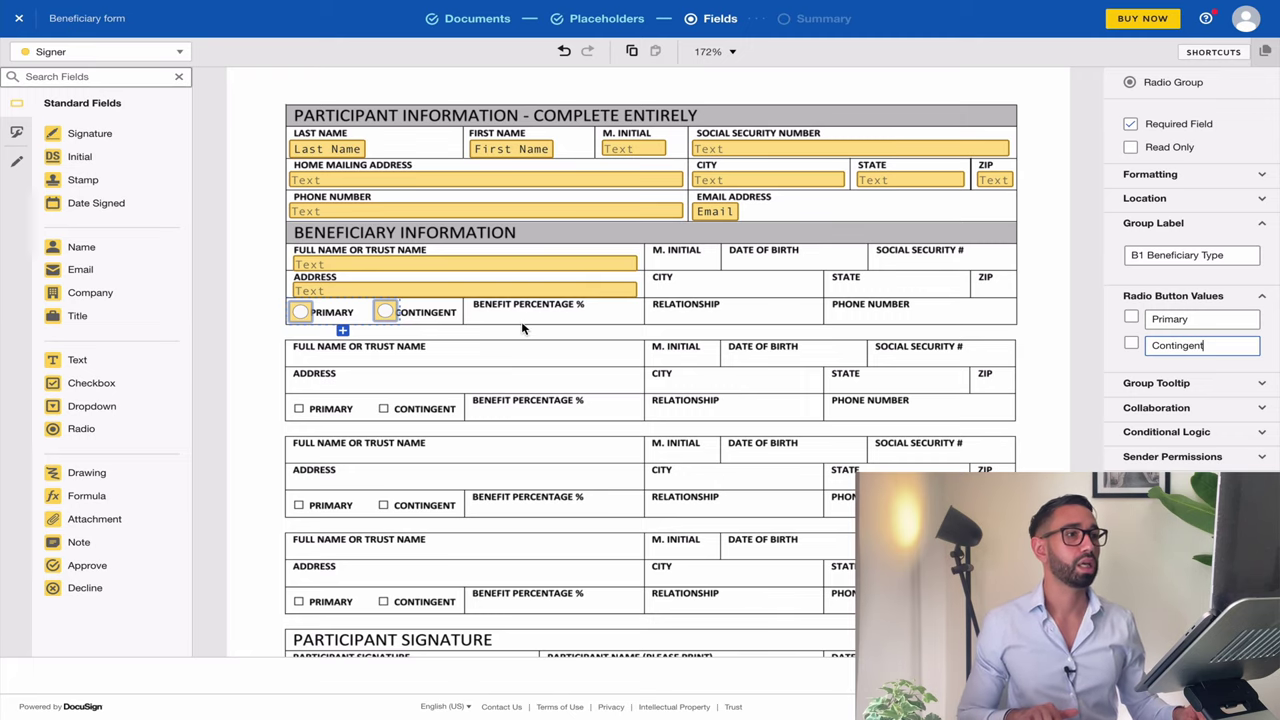
Add a text field under the first block's Benefit Percentage % and give it the data label "B1 Benefit %".
click(521, 321)
drag(278, 365, 620, 323)
double_click(1140, 331)
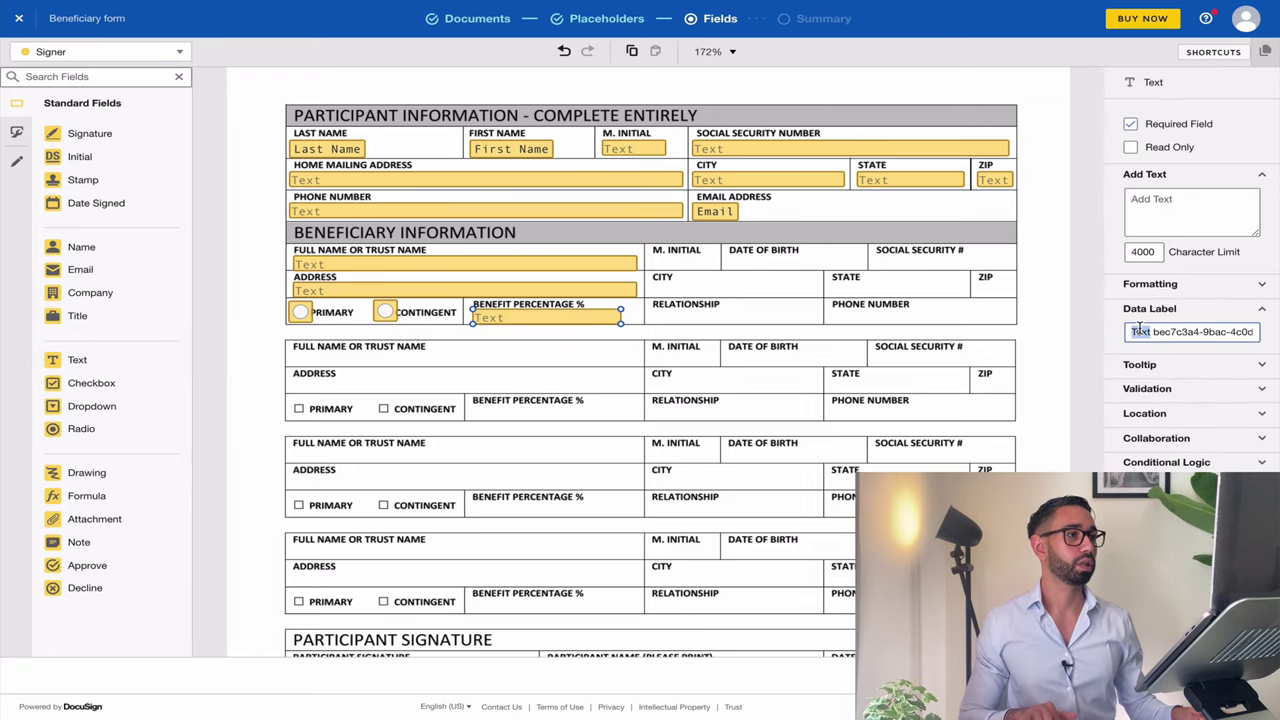
triple_click(1140, 331)
text(B1 Benefit %)
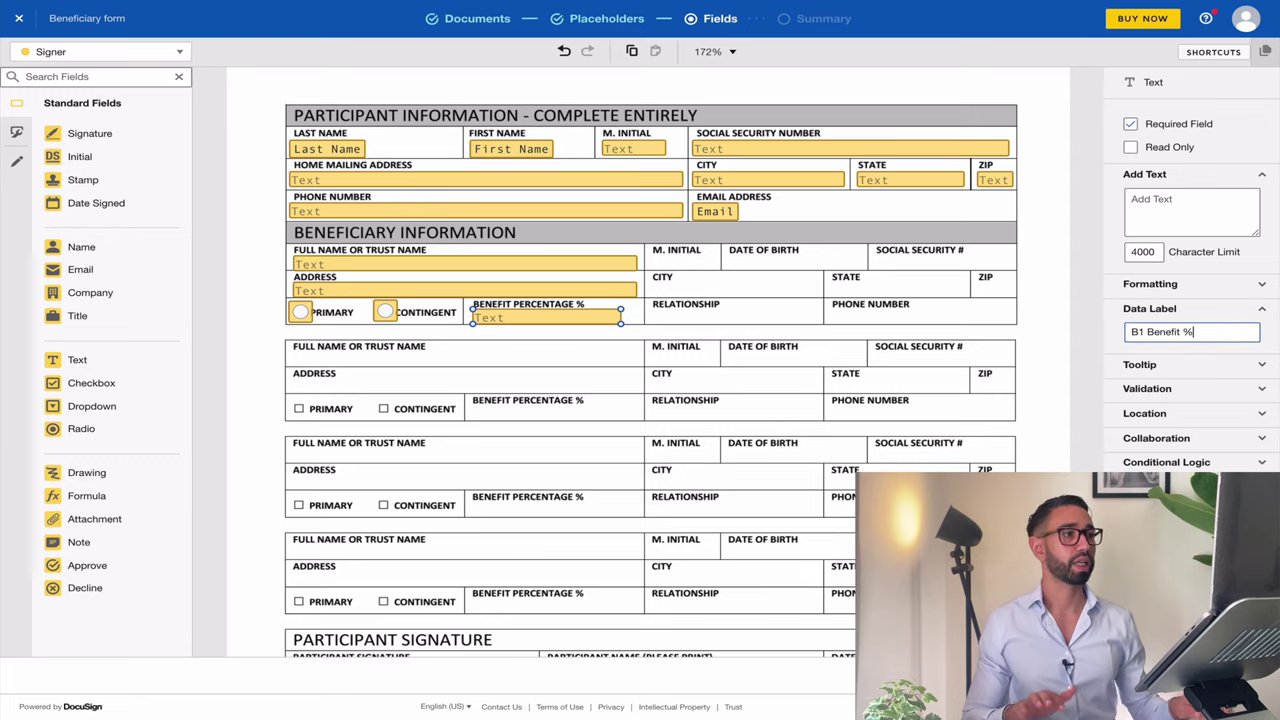
click(771, 358)
Open the list of validation types for the first beneficiary's benefit percentage field.
click(509, 319)
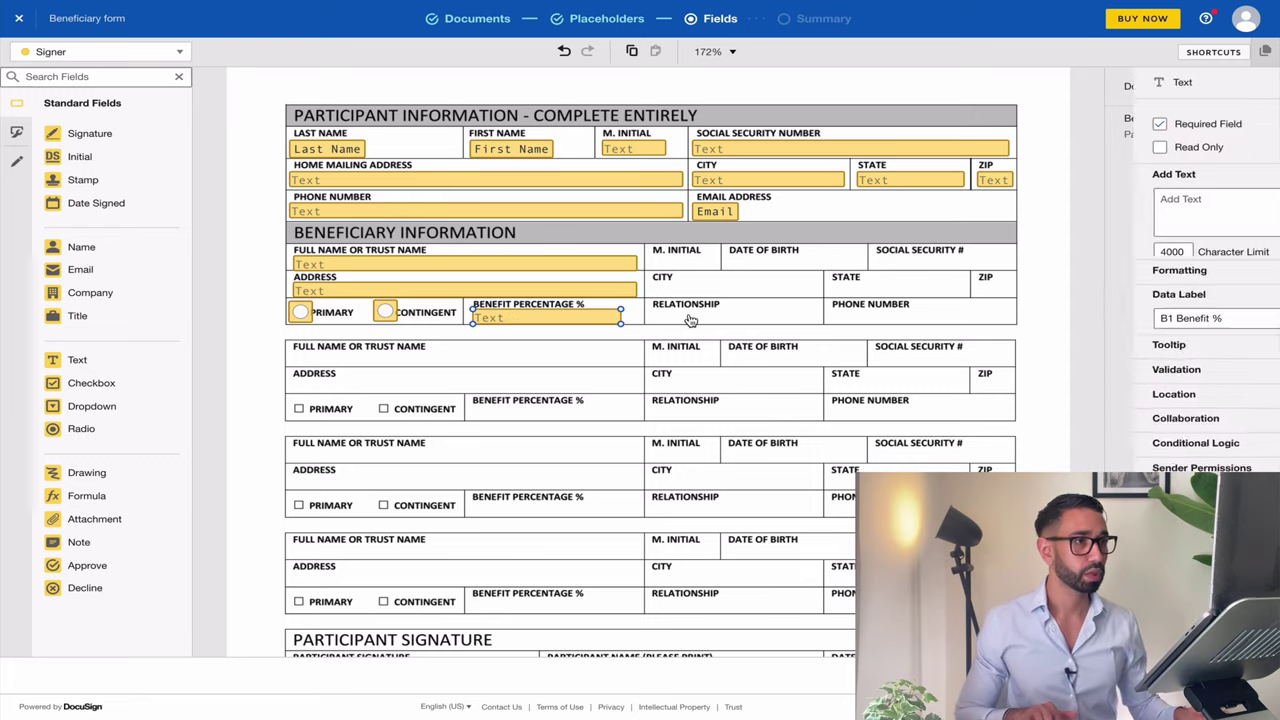
click(1192, 390)
click(1192, 412)
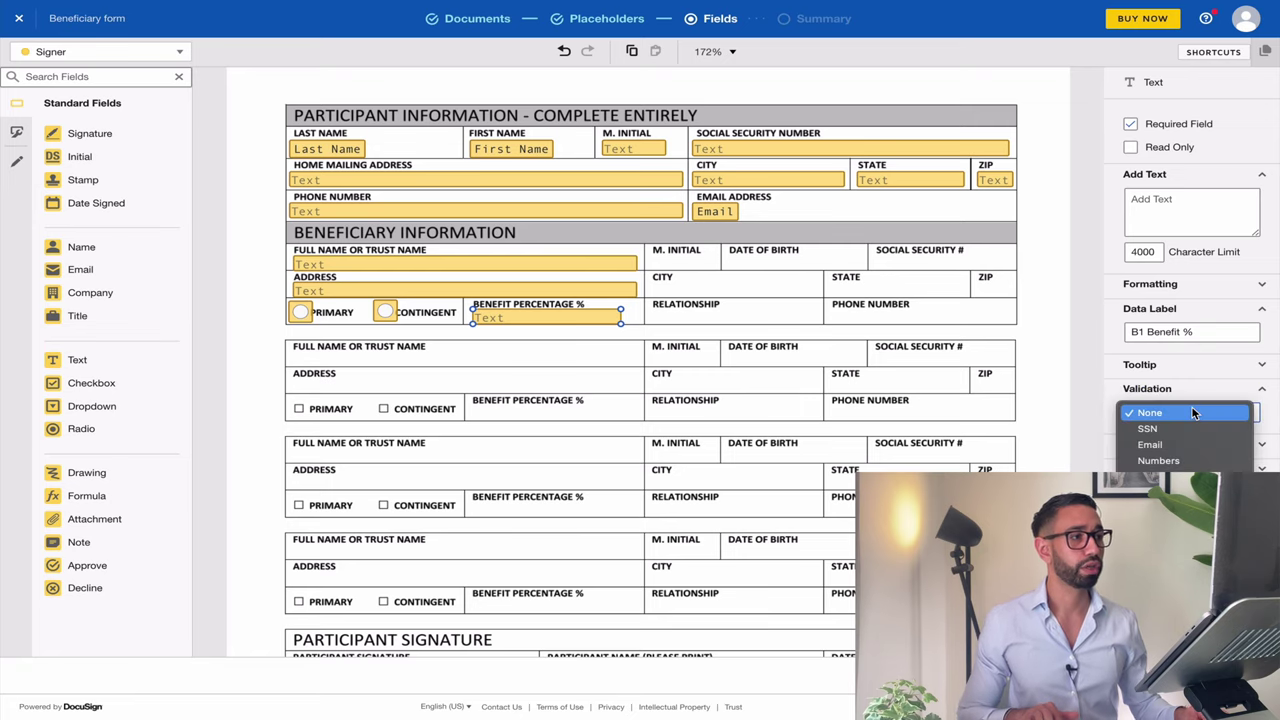
Copy the first beneficiary's name, address, radio and benefit percentage fields into the second, third and fourth beneficiary blocks.
drag(258, 310, 606, 394)
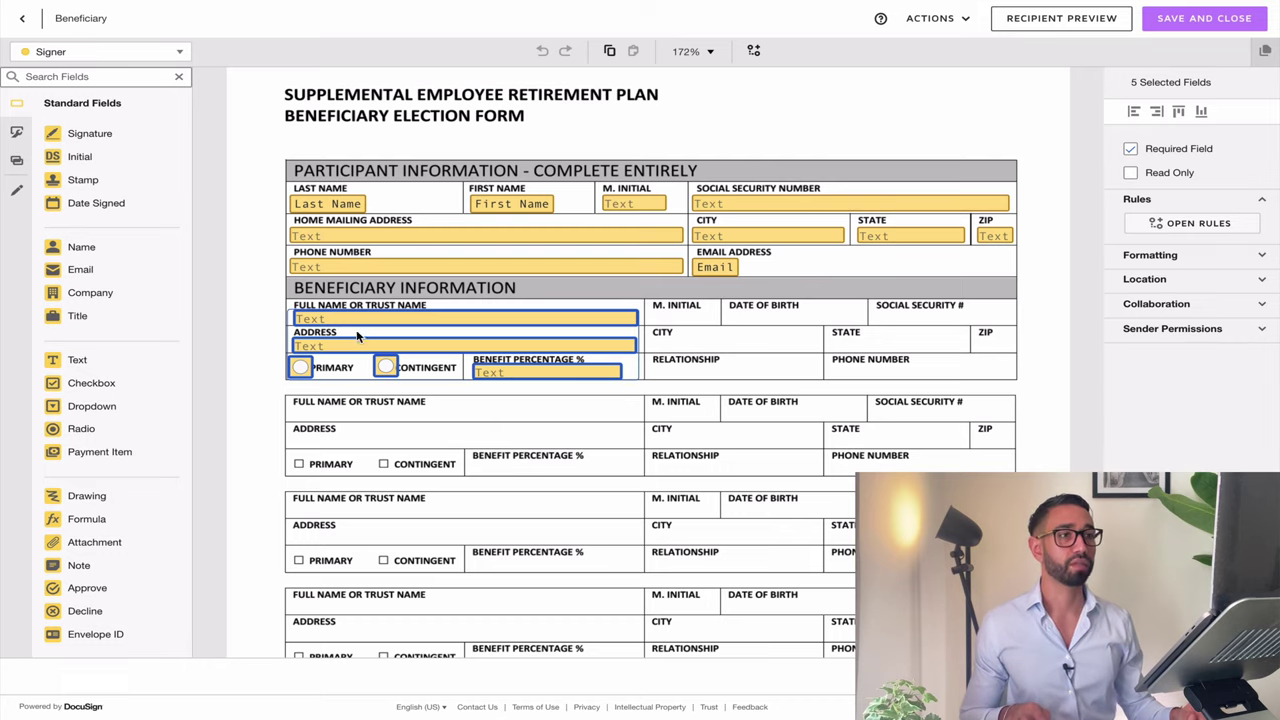
drag(590, 372, 473, 443)
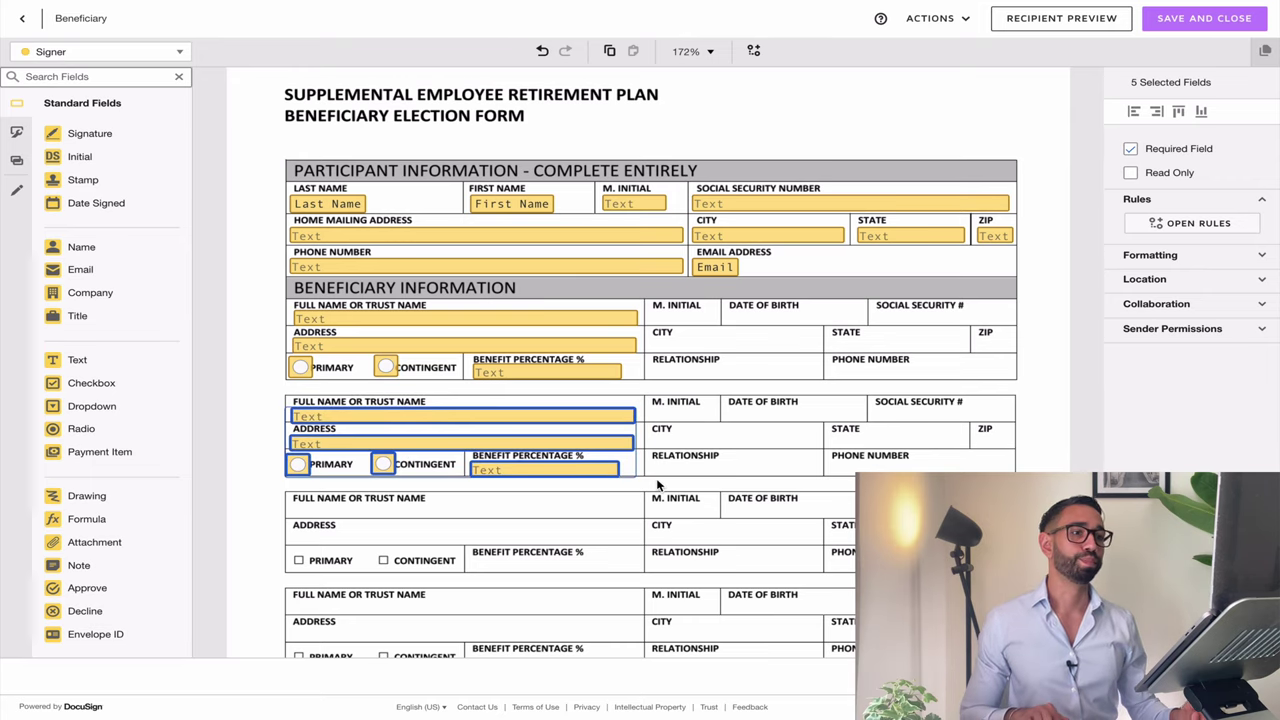
scroll(657, 485, down, 2)
key(ctrl+v)
drag(478, 358, 490, 546)
click(699, 518)
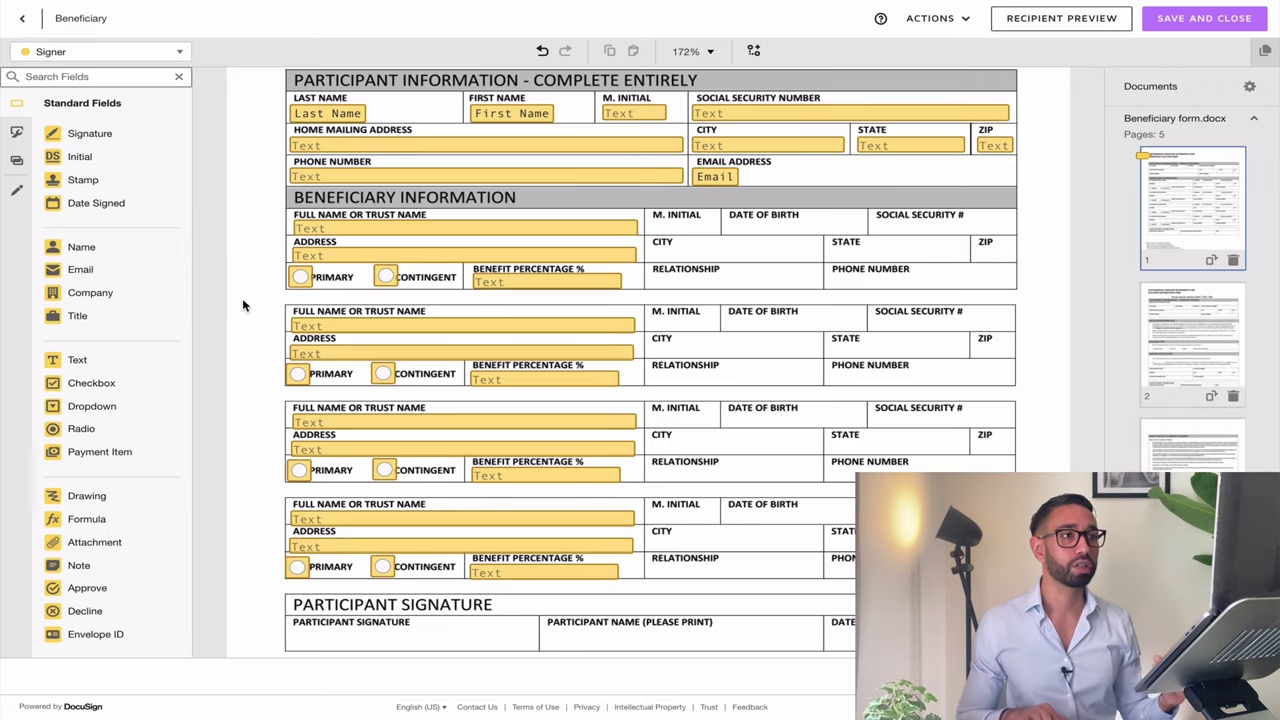
Make all fields in the second, third and fourth beneficiary blocks optional instead of required.
drag(242, 298, 600, 596)
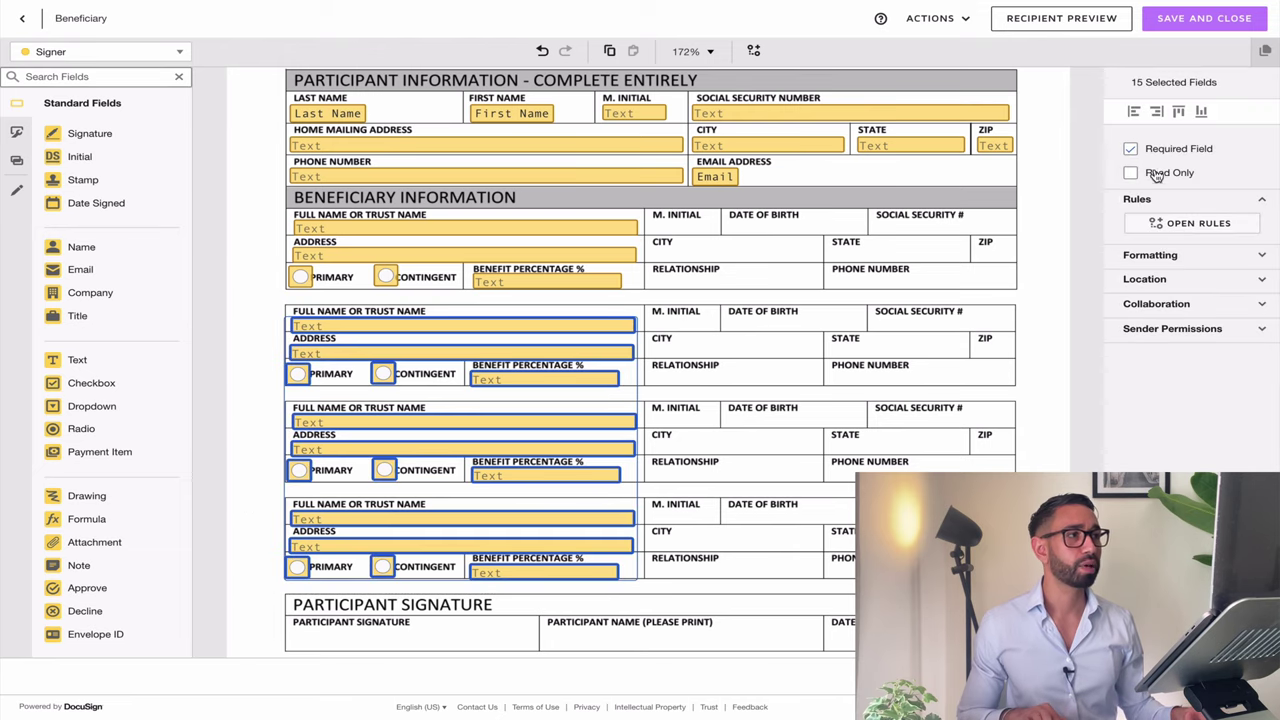
click(1155, 152)
click(836, 300)
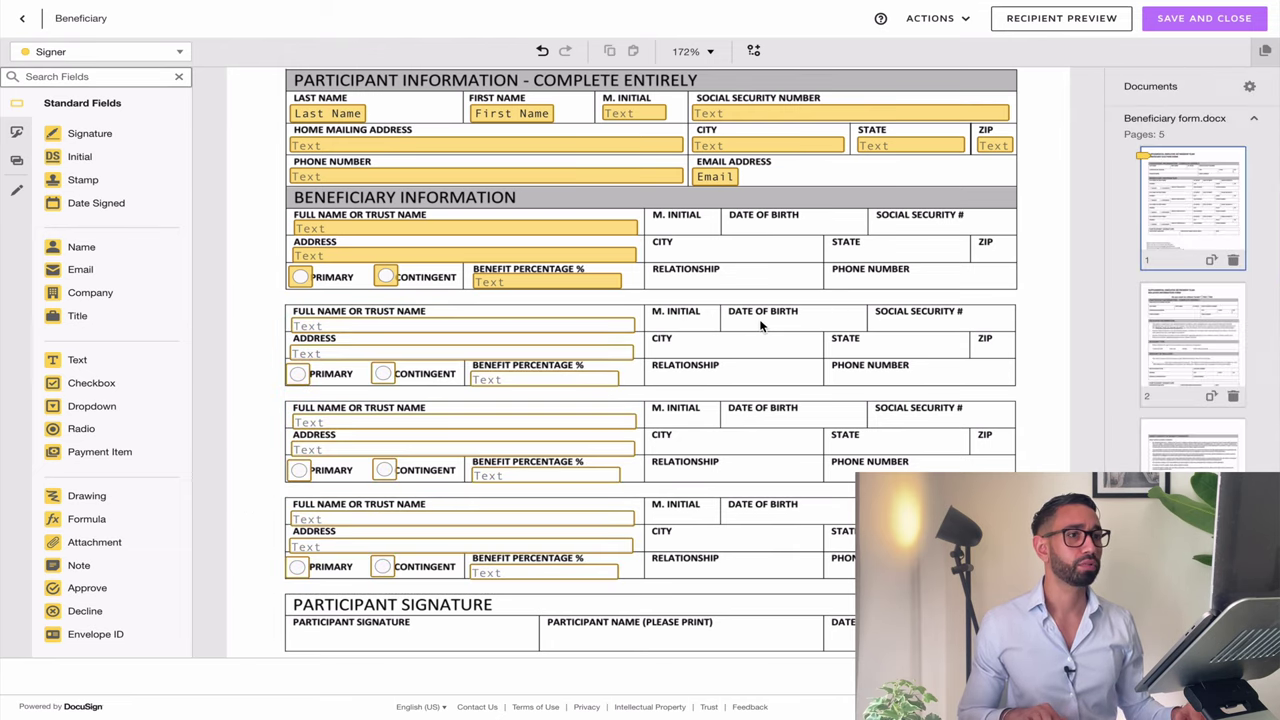
Examine the properties of the second beneficiary's name and address fields.
scroll(712, 297, up, 1)
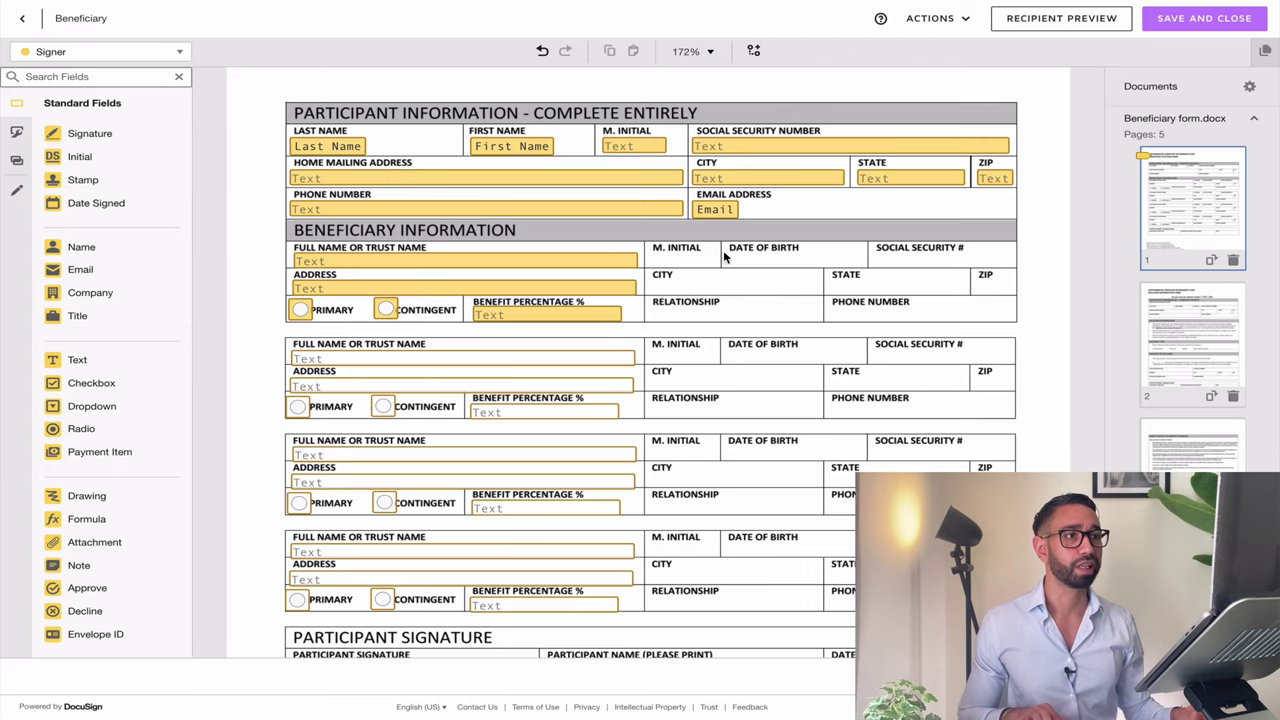
scroll(606, 334, down, 1)
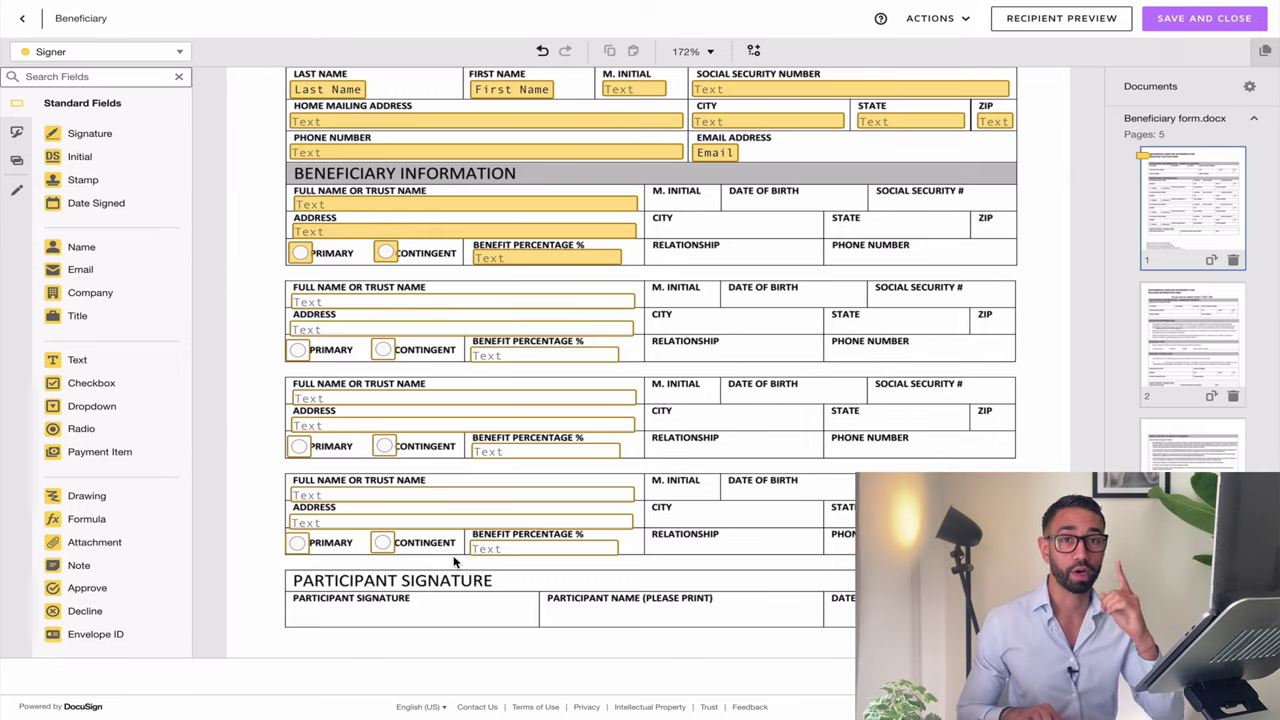
scroll(886, 421, up, 1)
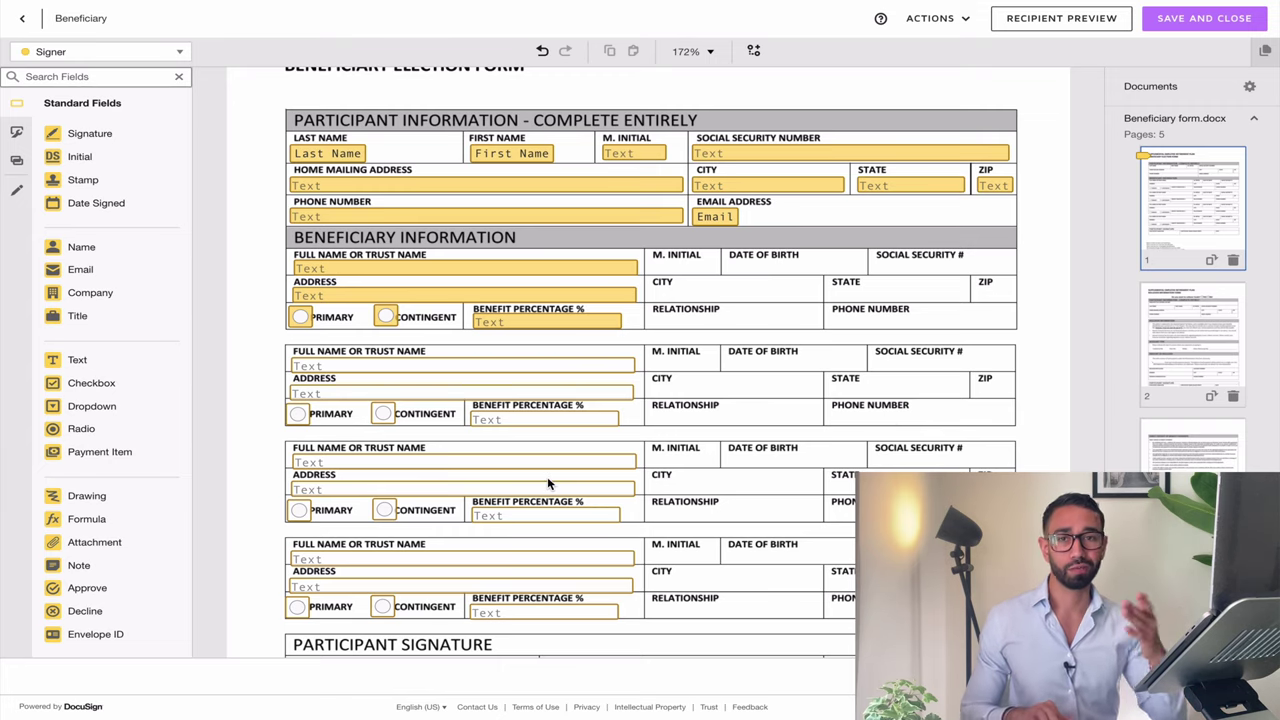
scroll(443, 397, down, 1)
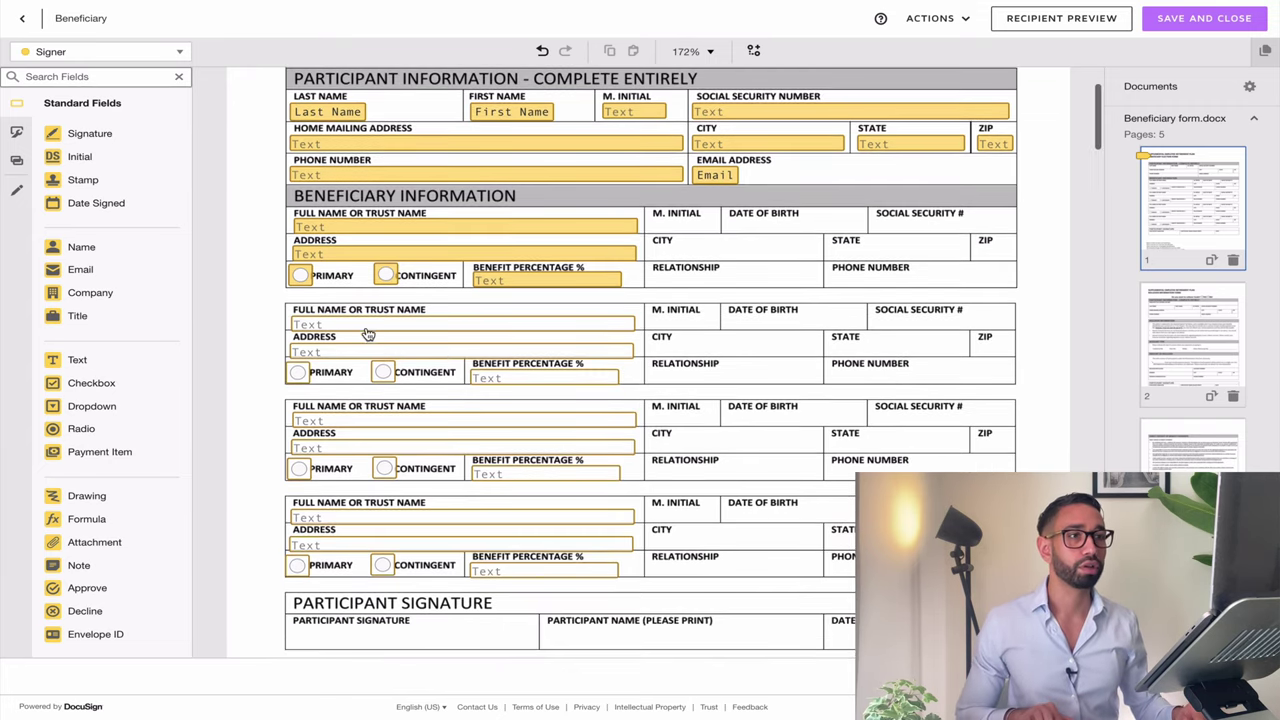
click(366, 329)
click(365, 352)
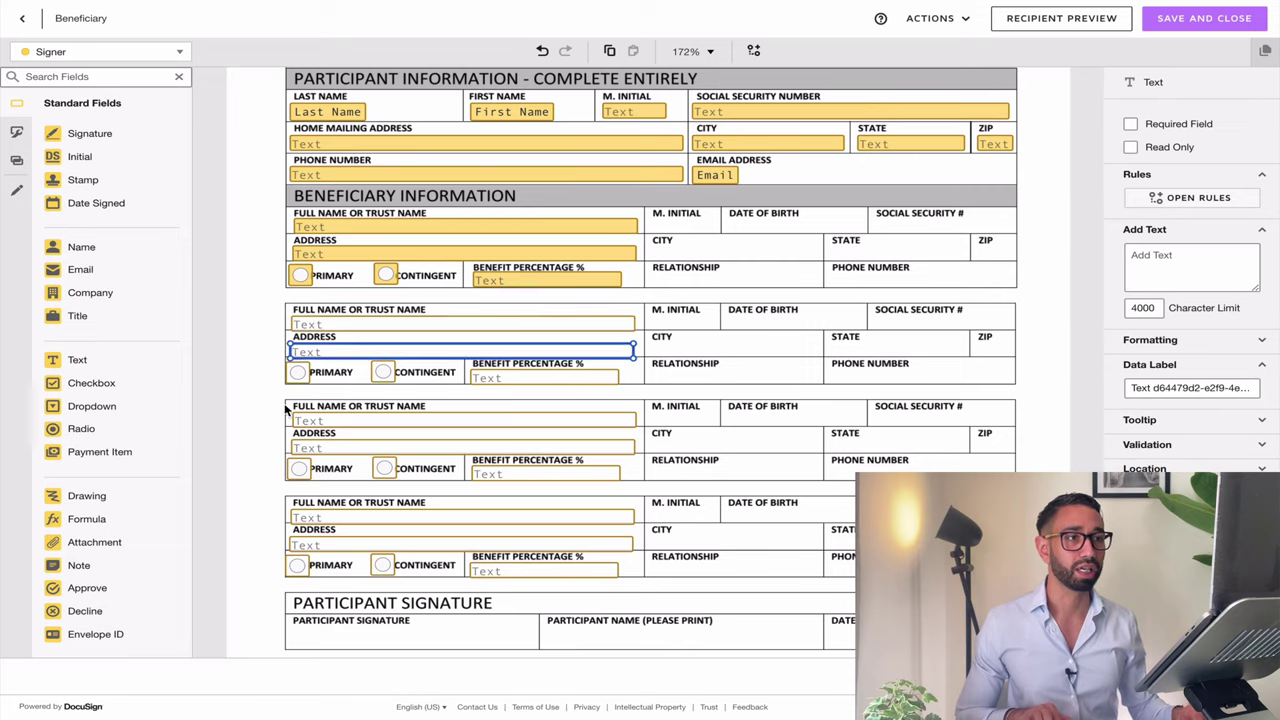
Change the beneficiary number to 2 in the Beneficiary Type group label of the second block's radio buttons.
click(250, 369)
click(296, 376)
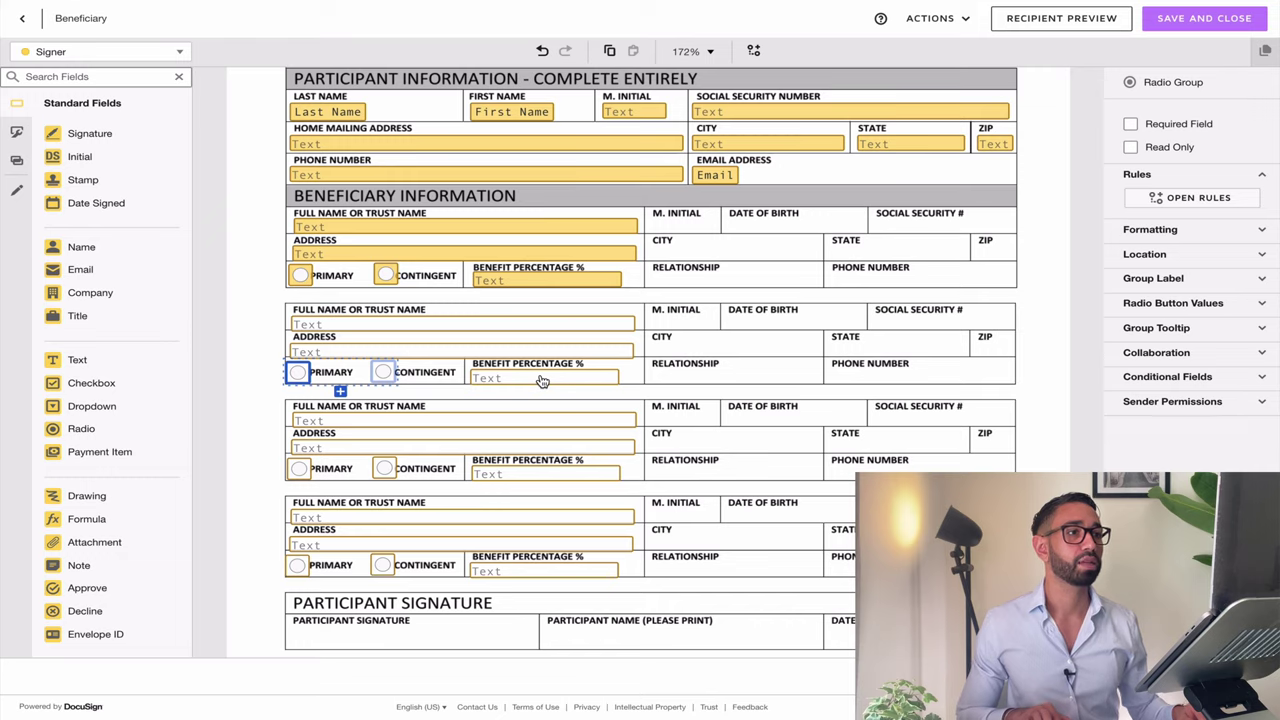
click(1153, 278)
click(1144, 310)
key(BackSpace)
text(2 Beneficiary Type)
click(1180, 351)
Set the group label of the fourth block's radio buttons to "RB4 Beneficiary Type".
click(297, 468)
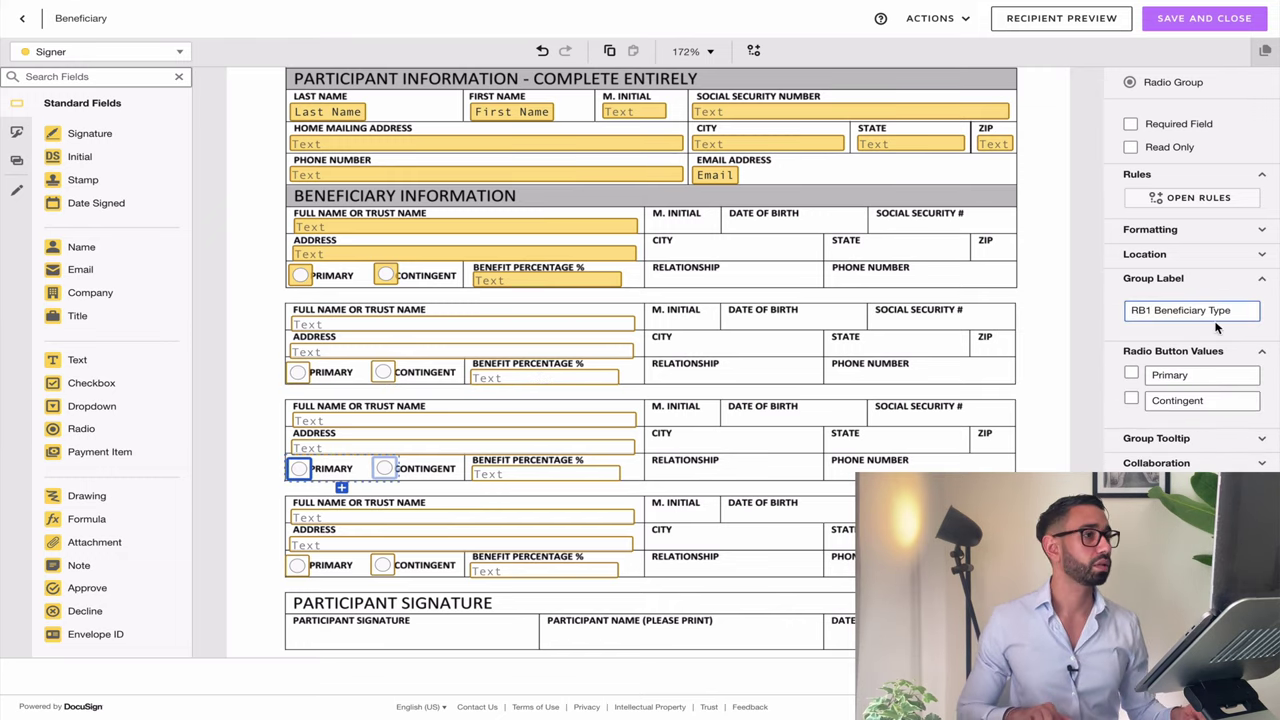
click(297, 565)
click(1135, 310)
key(ctrl+a)
text(B4 Beneficiary Type)
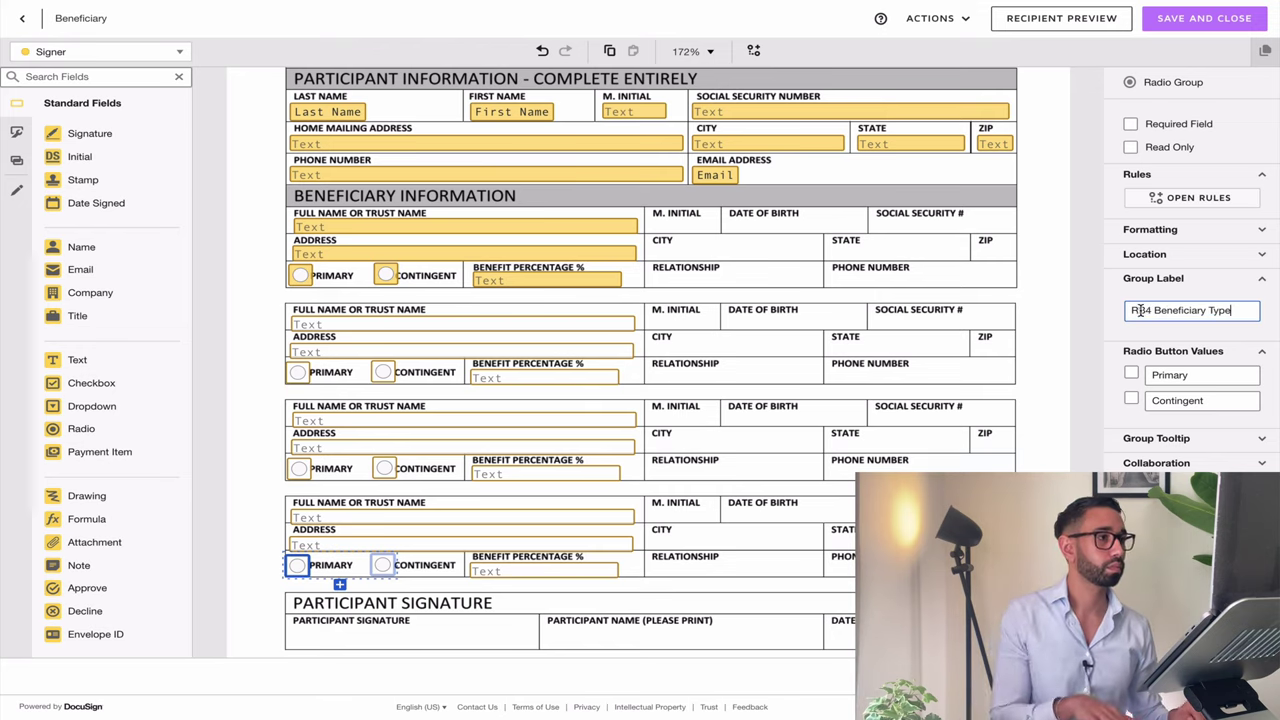
key(Escape)
Shorten the benefit percentage text fields of the second, third and fourth blocks to about half their width.
scroll(523, 343, down, 1)
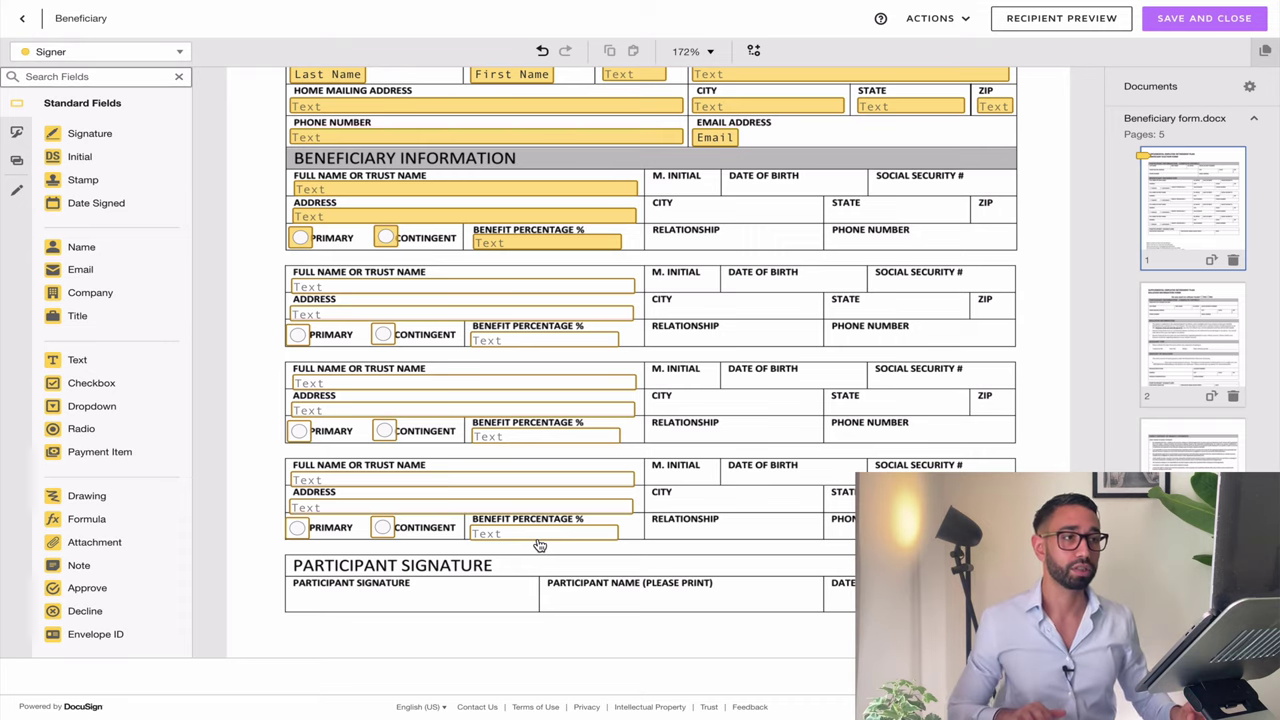
click(563, 344)
drag(612, 343, 558, 343)
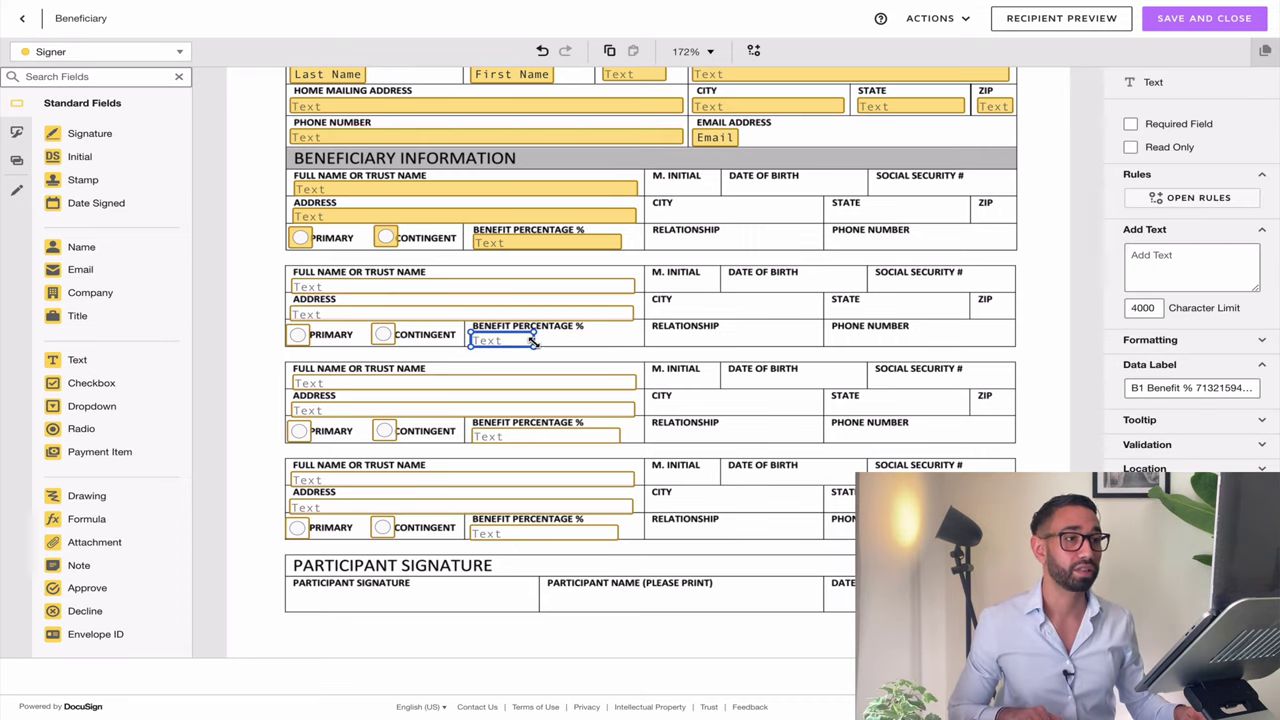
click(572, 438)
drag(617, 437, 540, 436)
click(555, 534)
drag(617, 538, 502, 342)
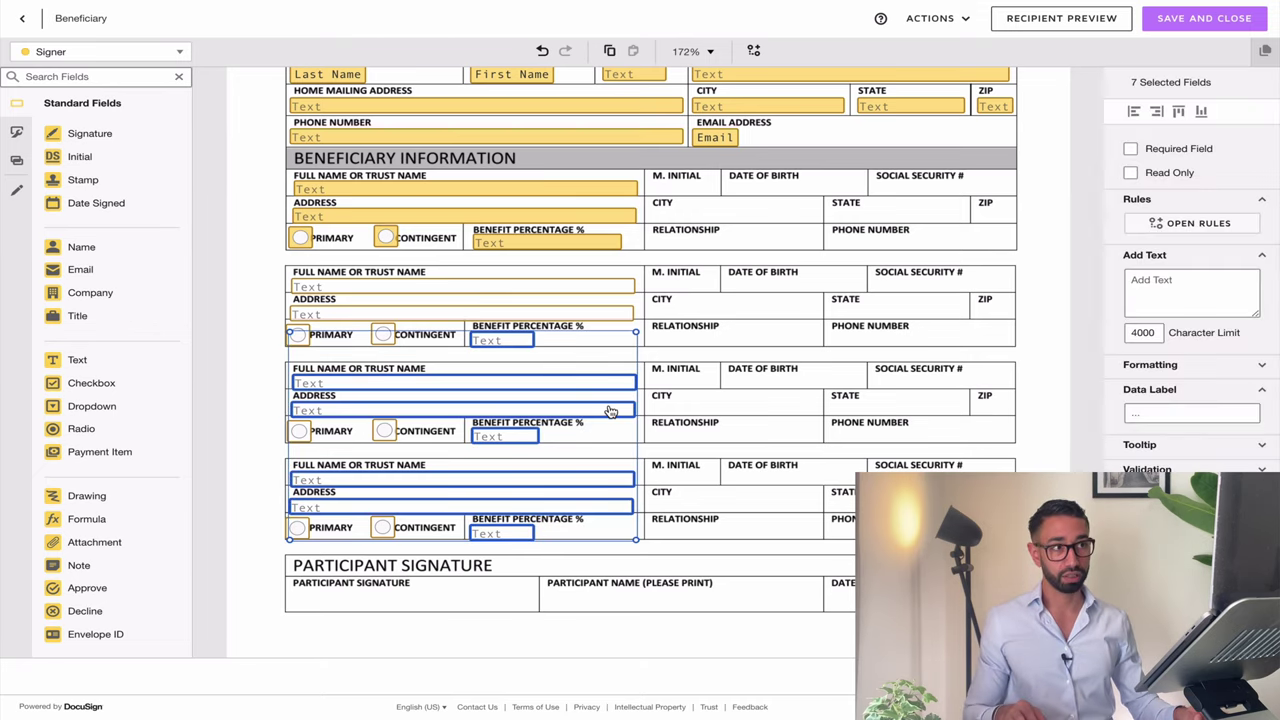
Duplicate the three shortened benefit percentage fields and place each copy directly beside its original.
click(634, 537)
click(507, 537)
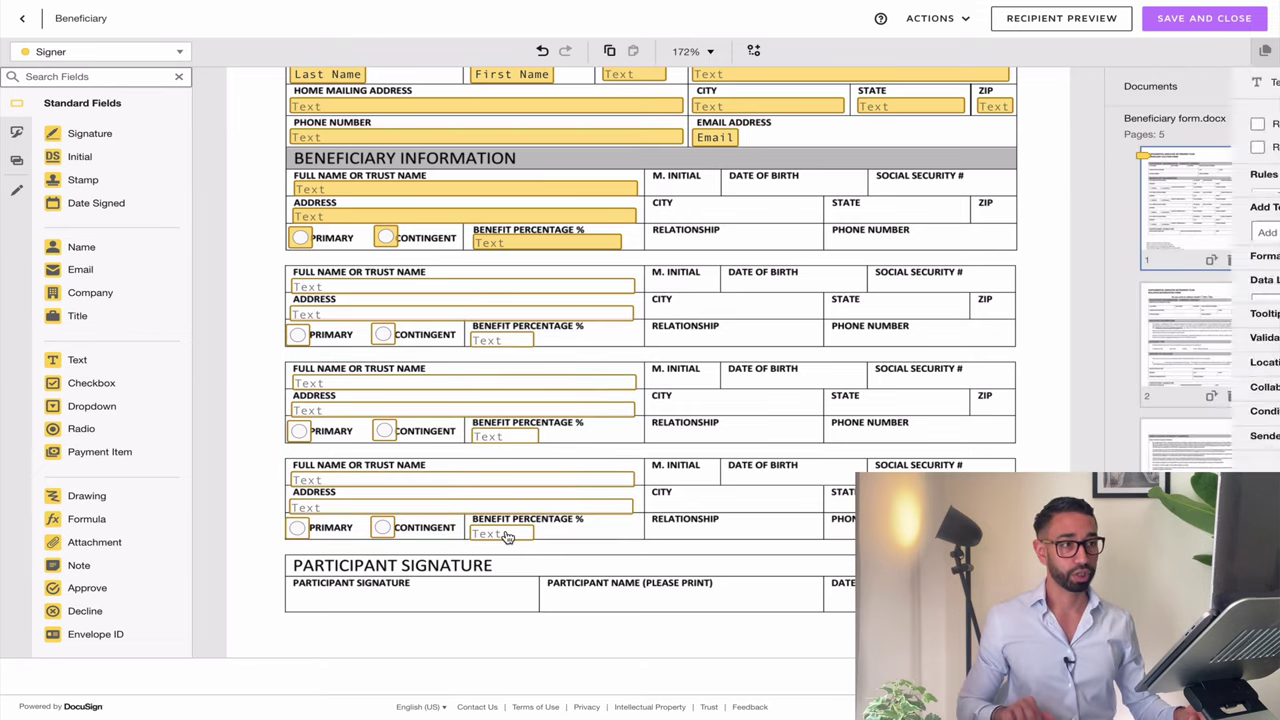
shift+click(510, 438)
shift+click(518, 338)
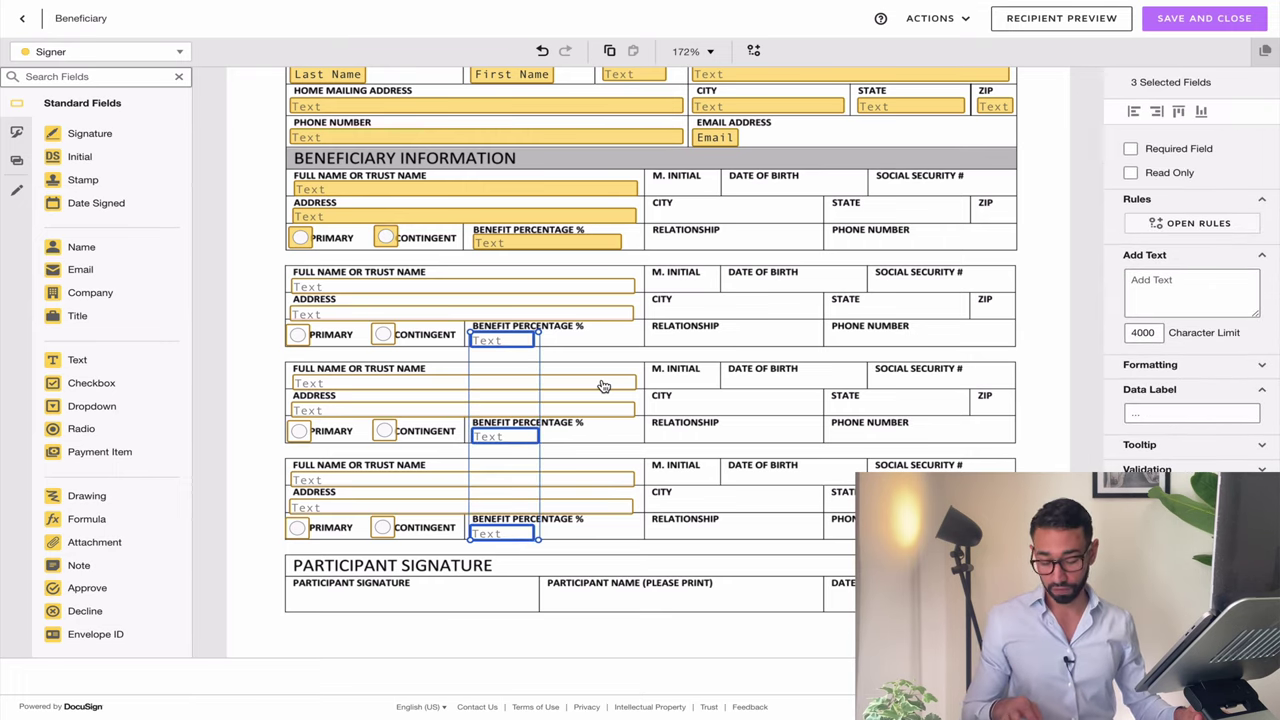
key(ctrl+c)
key(ctrl+v)
drag(528, 360, 585, 339)
click(636, 346)
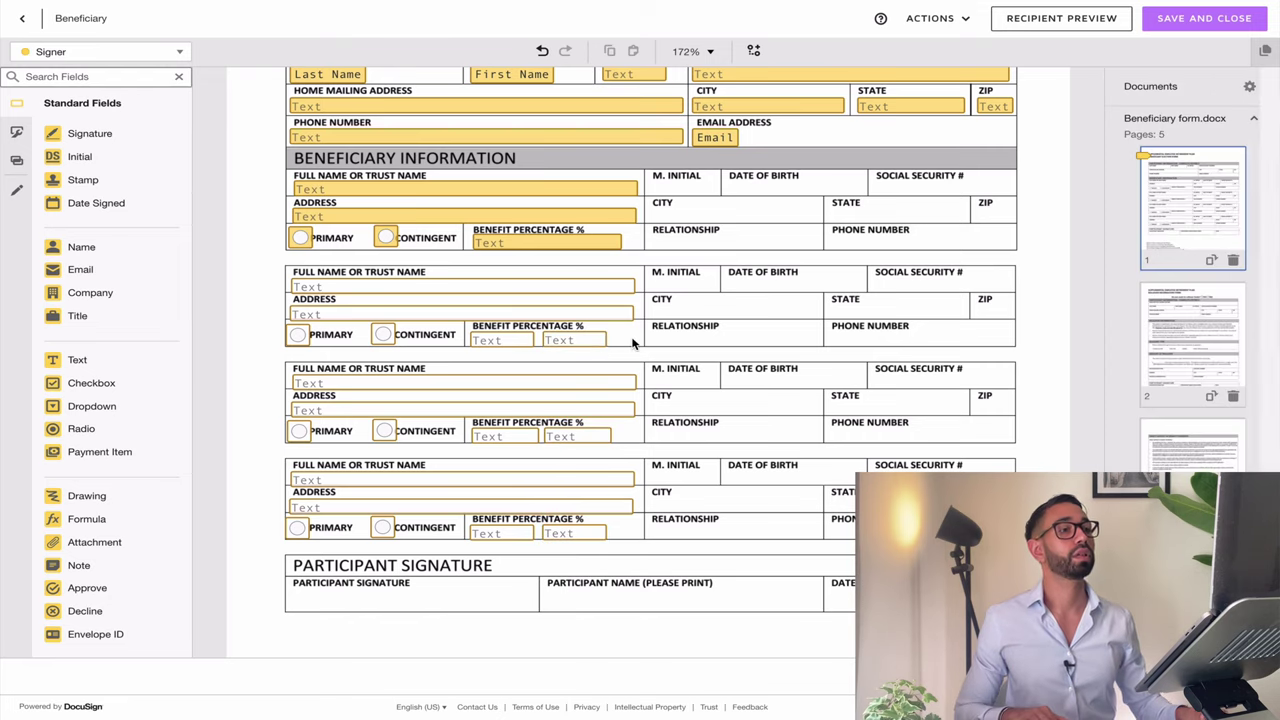
Set the data label of the second block's first benefit percentage field to "B2 Benefit Primary %".
click(507, 340)
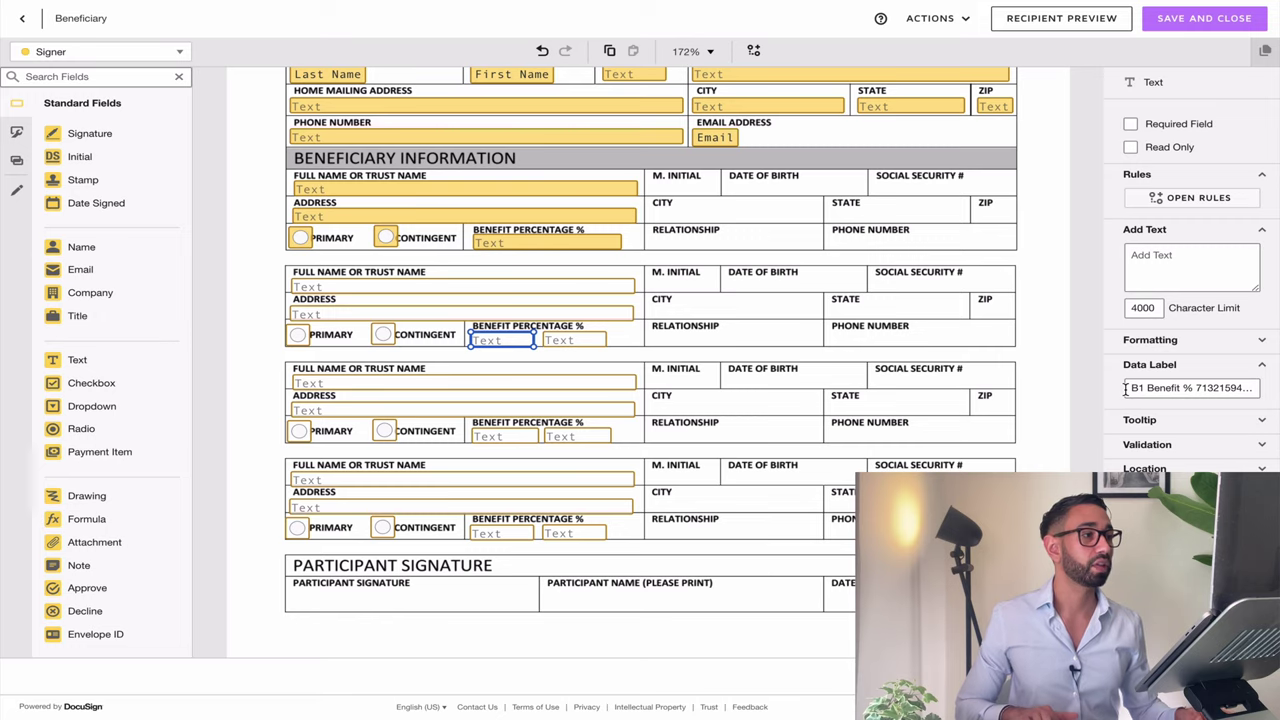
click(1185, 388)
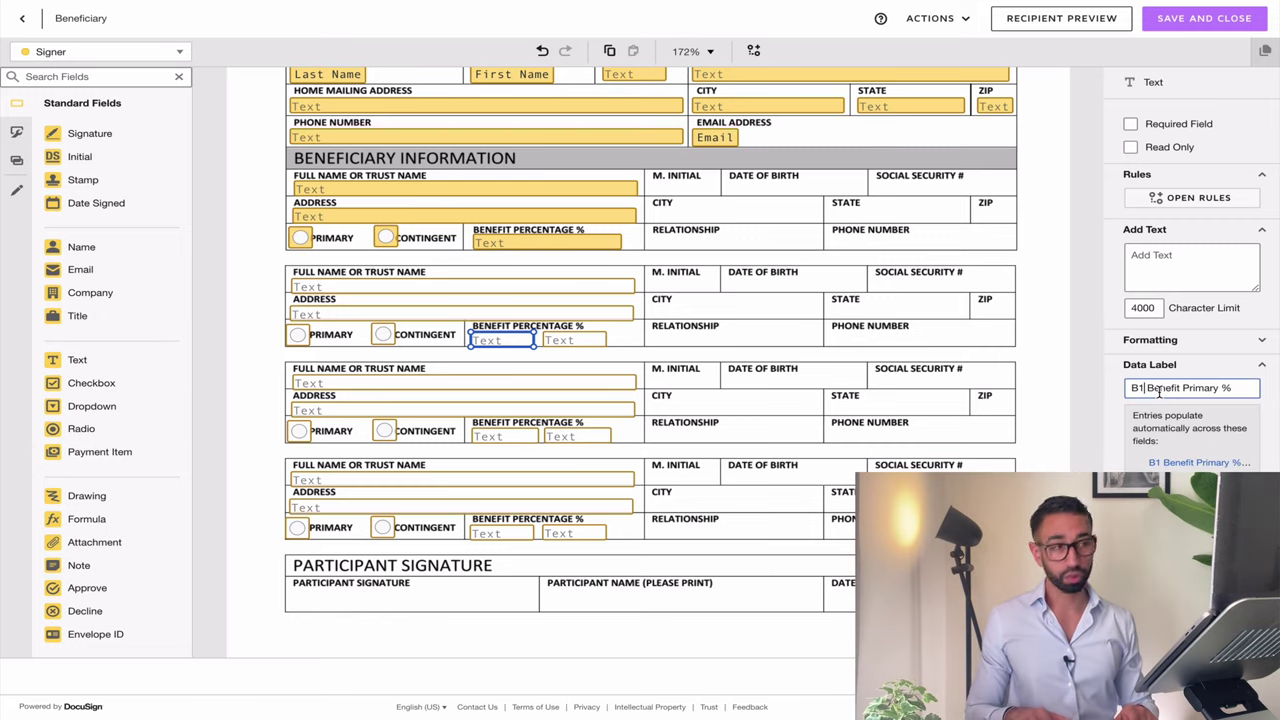
key(BackSpace)
text(2)
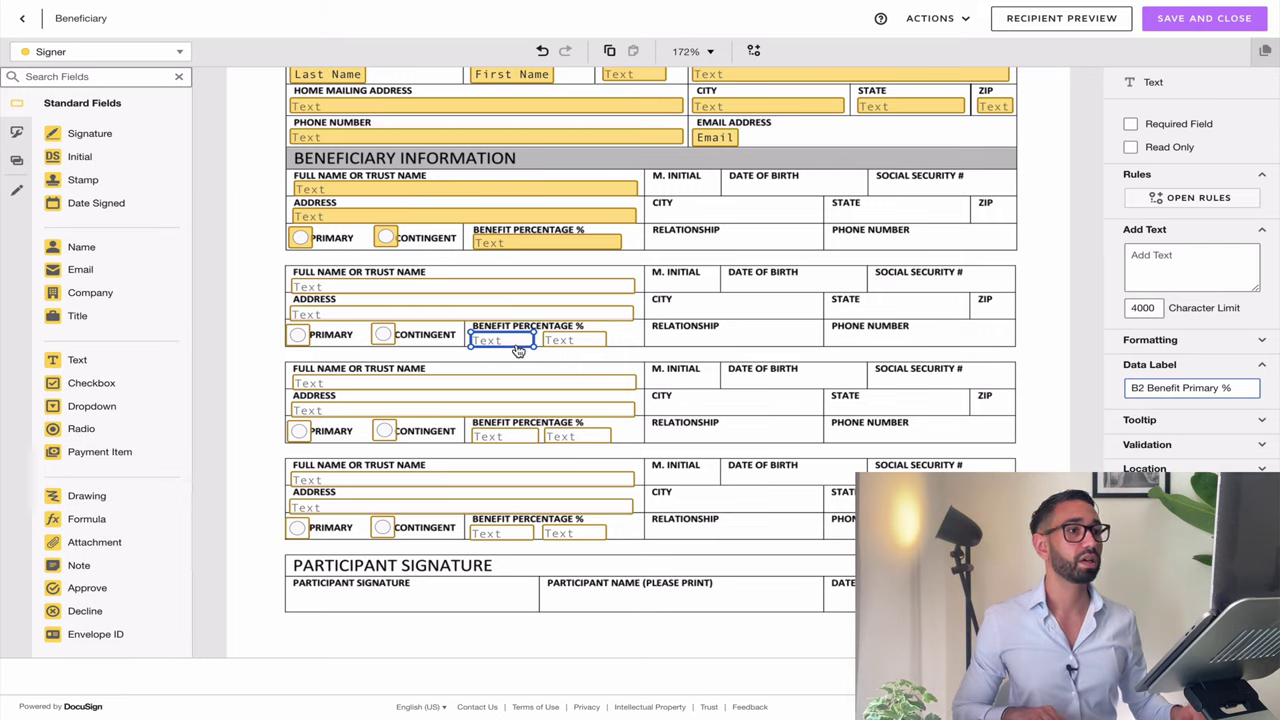
Set the data label of the third block's first benefit percentage field to "B3 Benefit Primary %".
click(502, 438)
click(1140, 387)
key(BackSpace)
text(3)
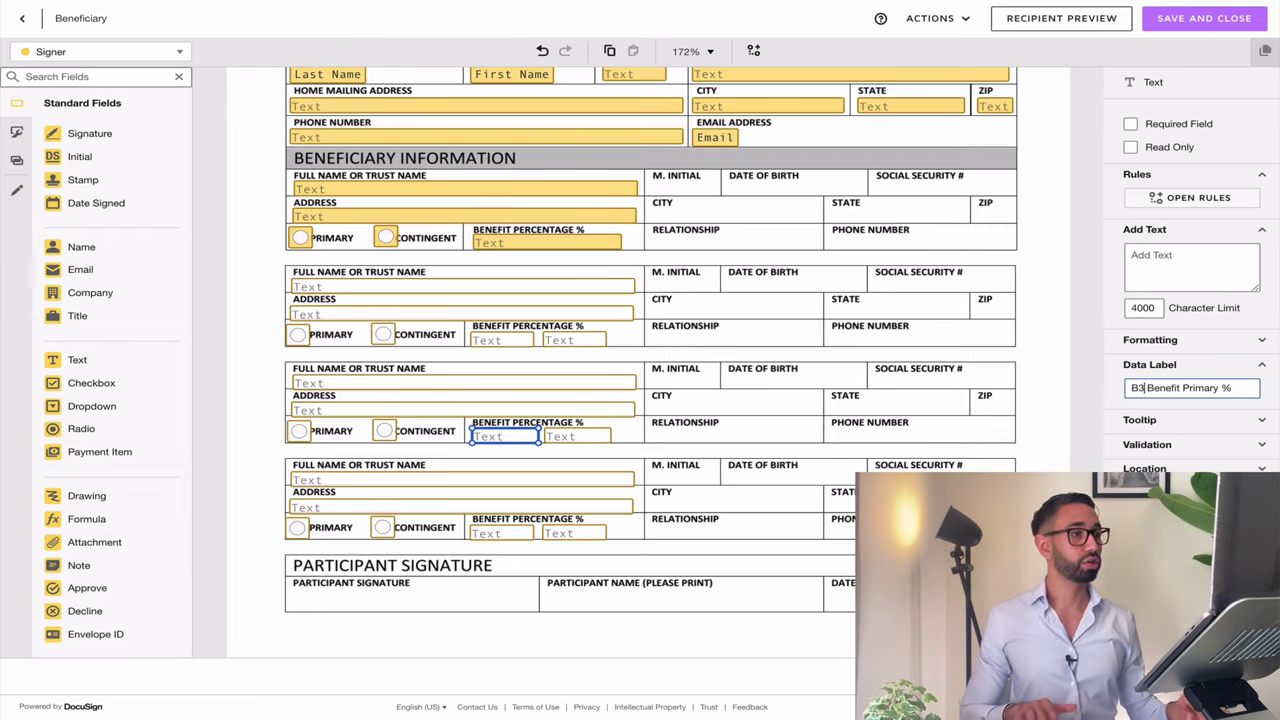
Change the prefix of the fourth block's first benefit percentage data label to "B4" and remove the generated suffix.
click(505, 532)
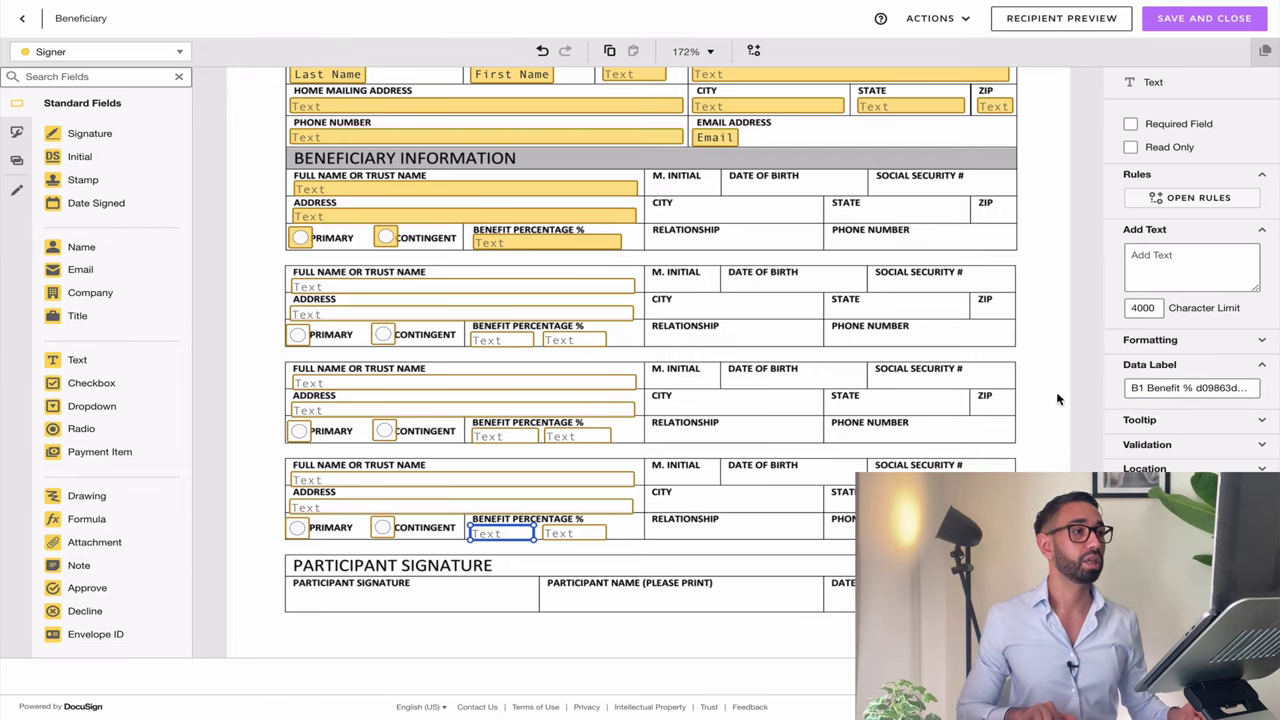
click(1146, 389)
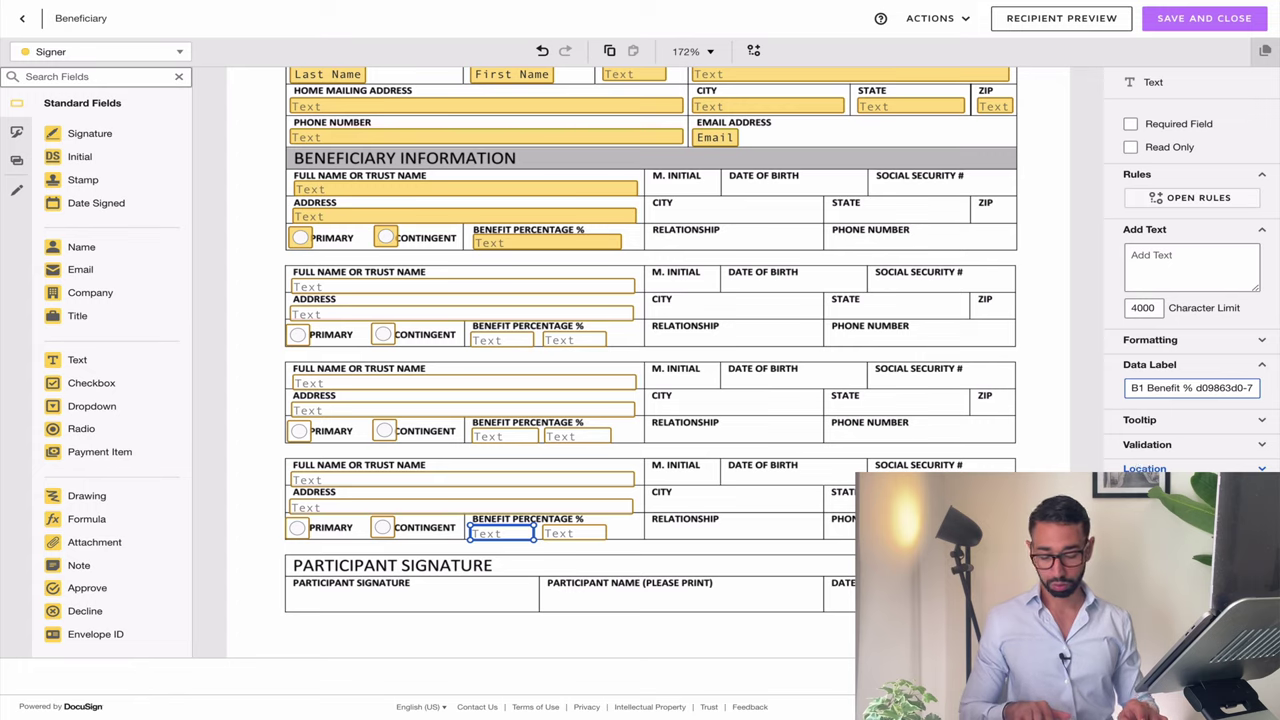
key(BackSpace)
text(4)
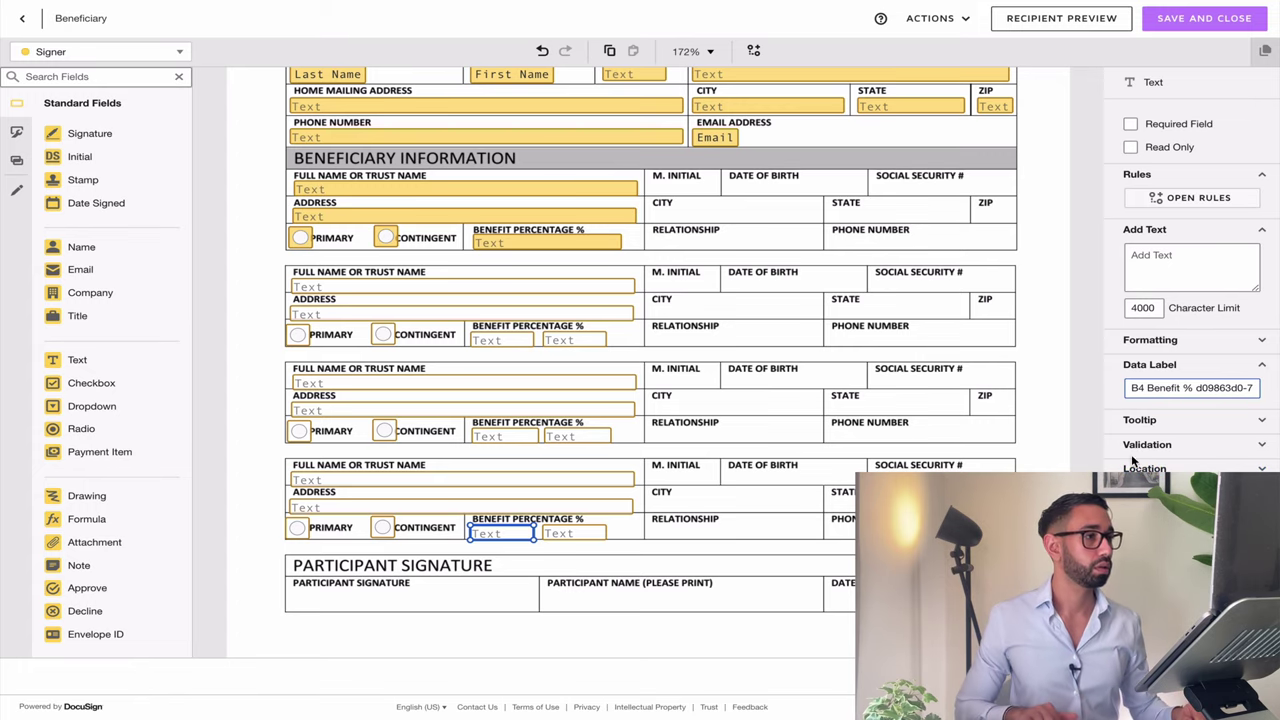
drag(1193, 387, 1256, 387)
key(BackSpace)
click(714, 337)
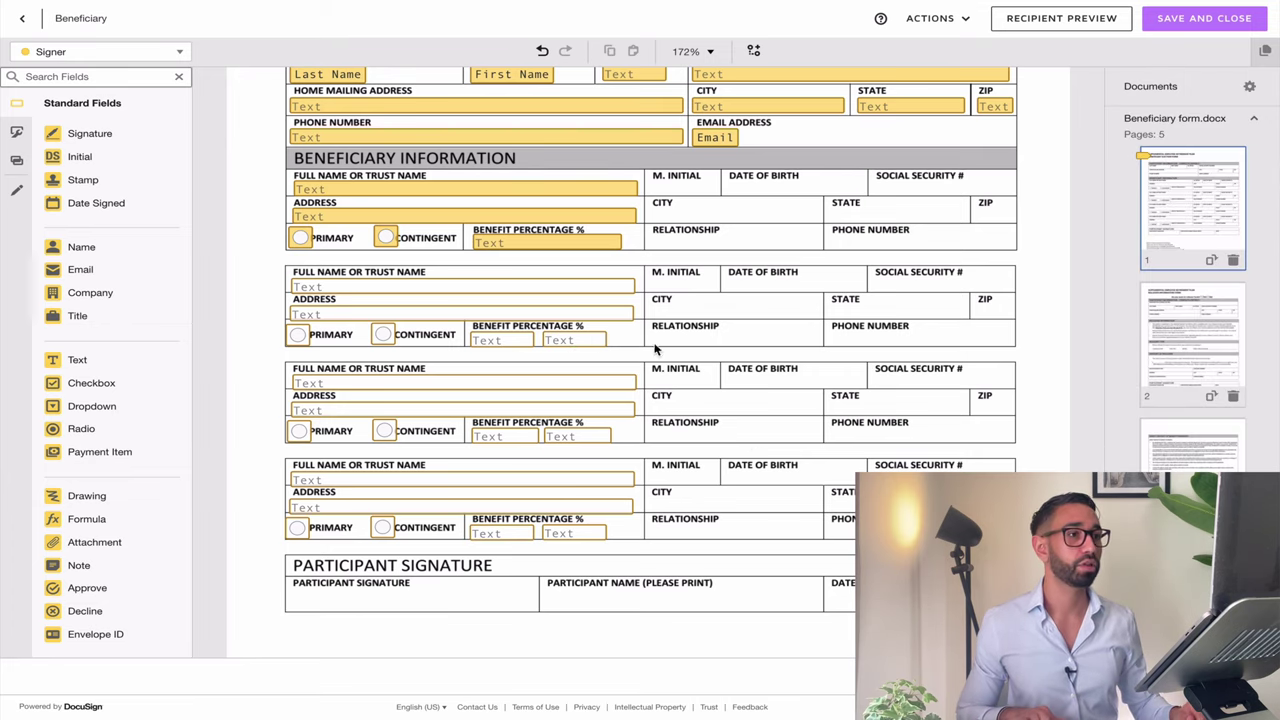
Set the data label of the second block's second benefit percentage field to "B1 Benefit Contingent %".
click(565, 342)
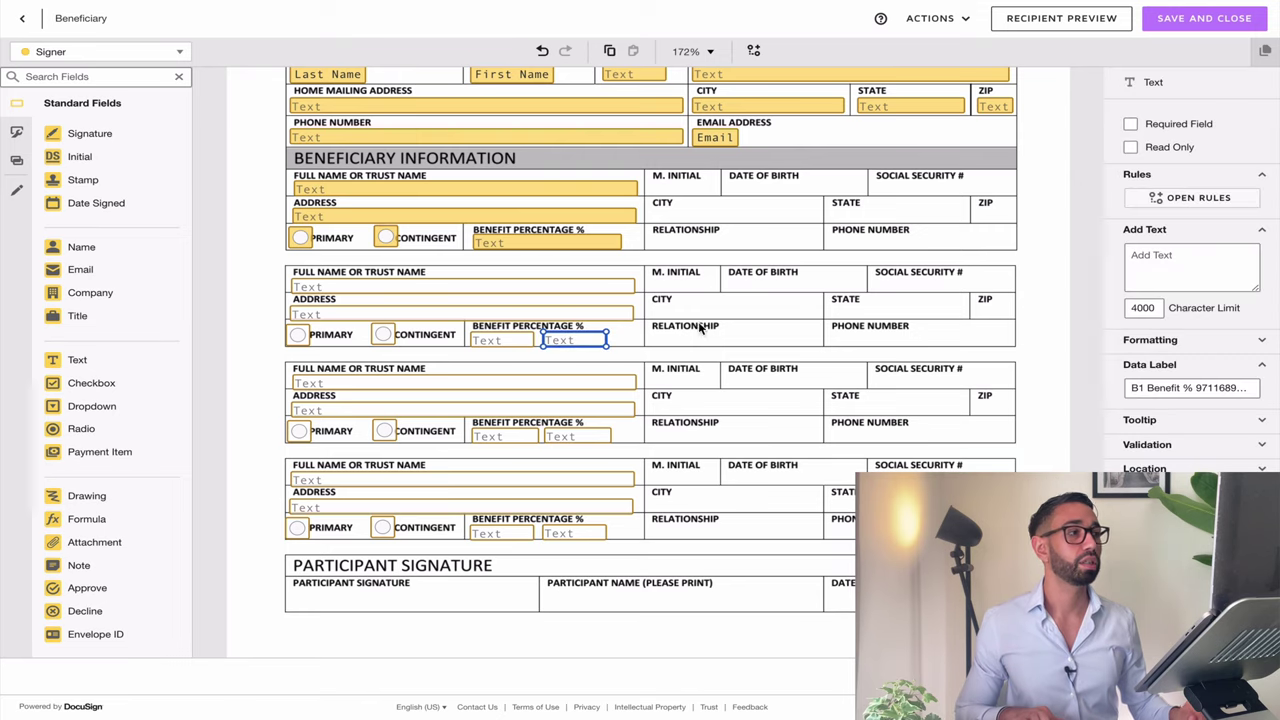
click(1145, 388)
key(BackSpace)
text(1)
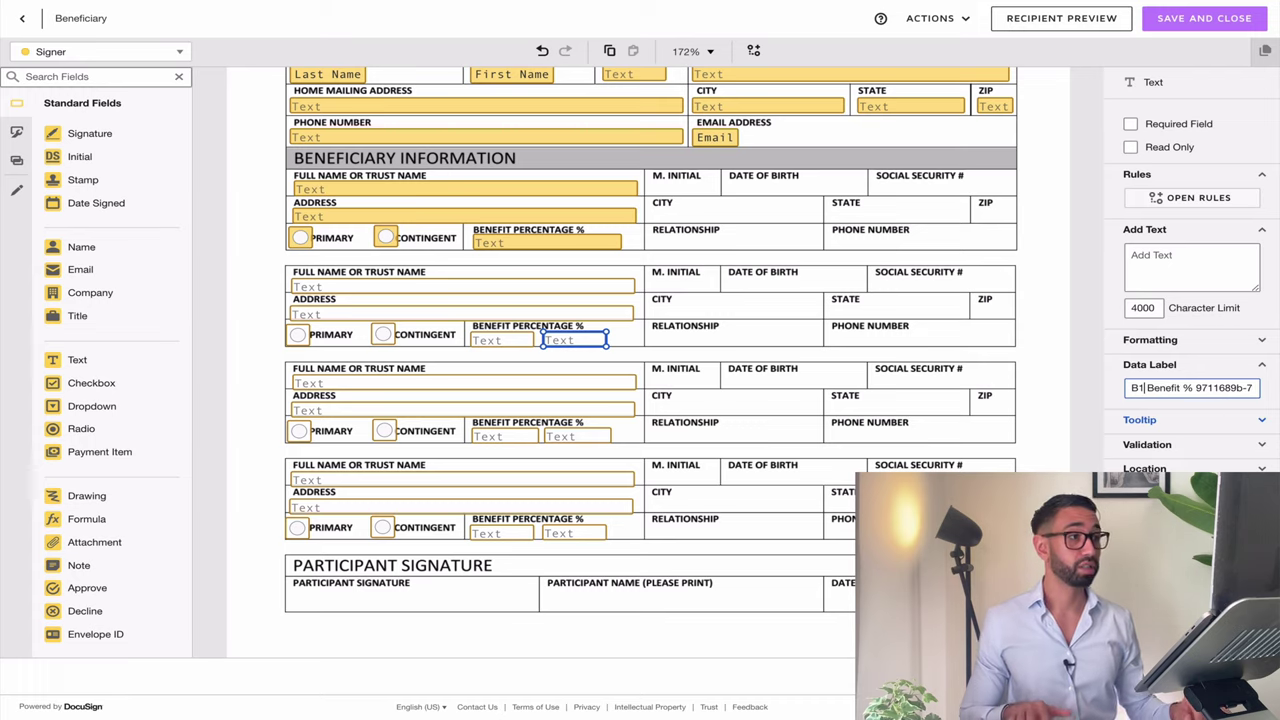
click(1181, 387)
text(Contingent)
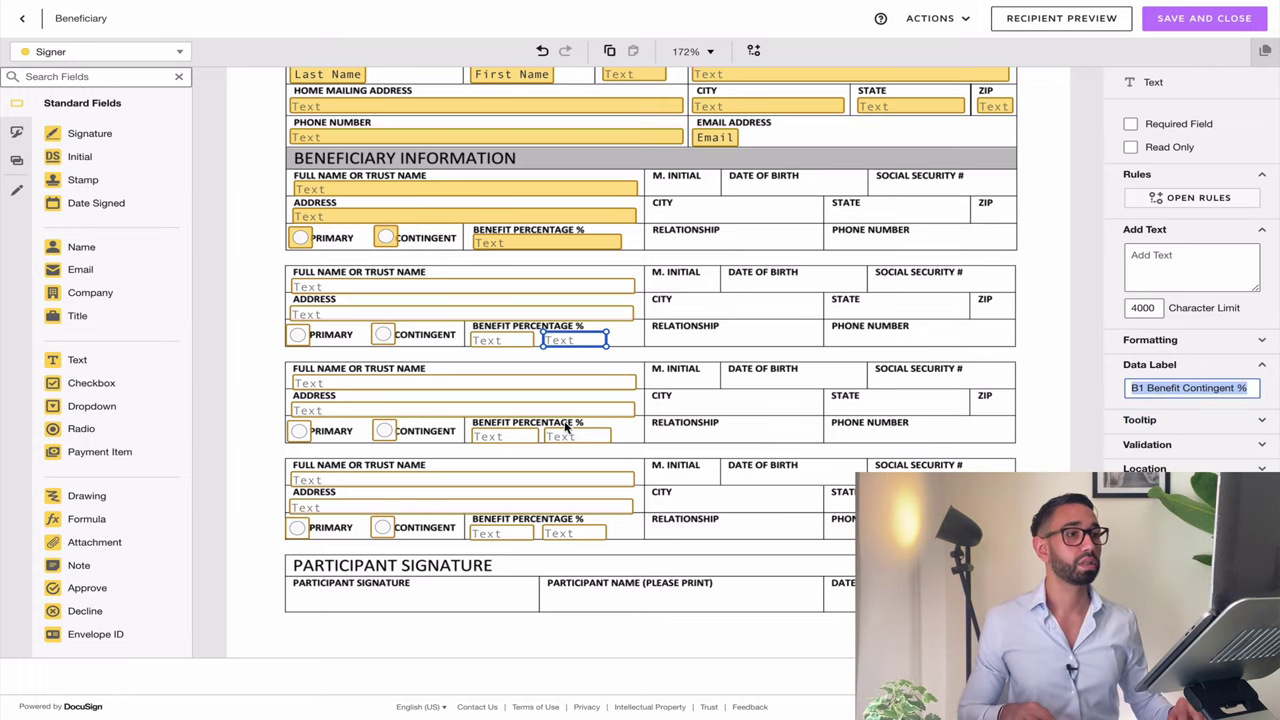
Open the data label of the third block's second benefit percentage field for editing.
click(566, 436)
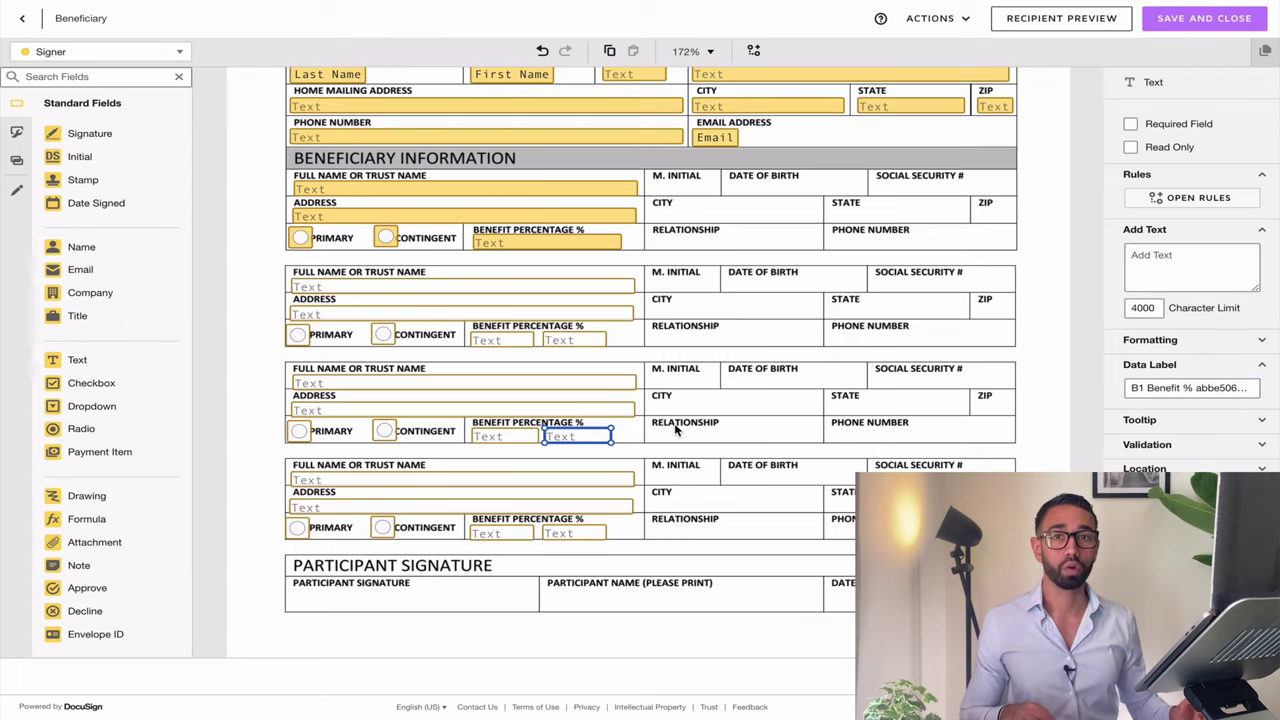
click(1165, 387)
click(490, 397)
Save a conditional rule that shows the second block's first benefit percentage field when its radio group equals Primary.
scroll(490, 397, up, 1)
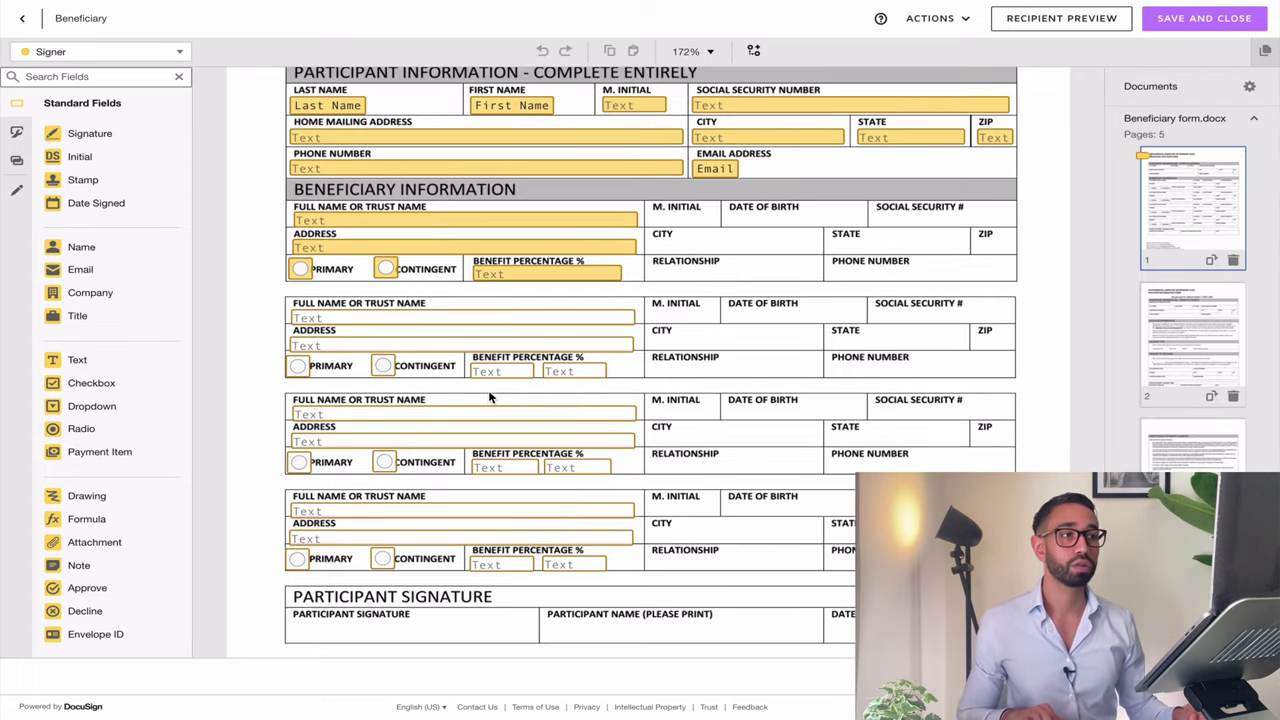
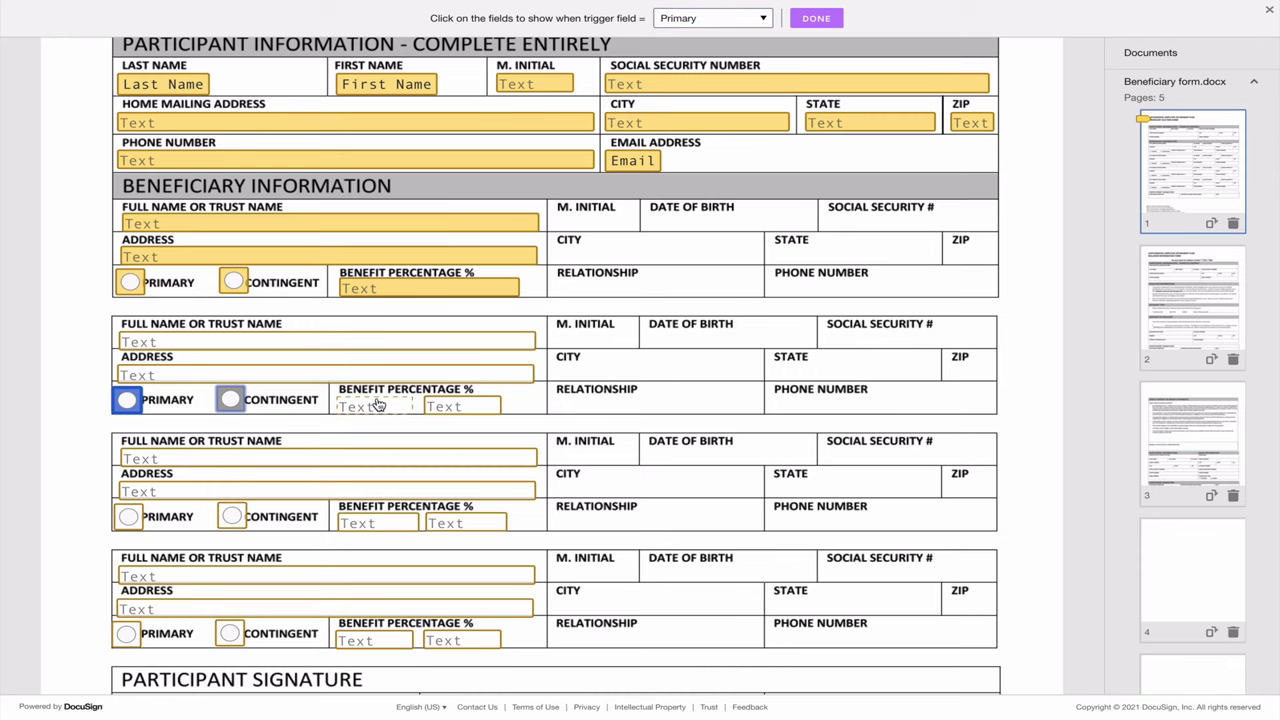
click(816, 18)
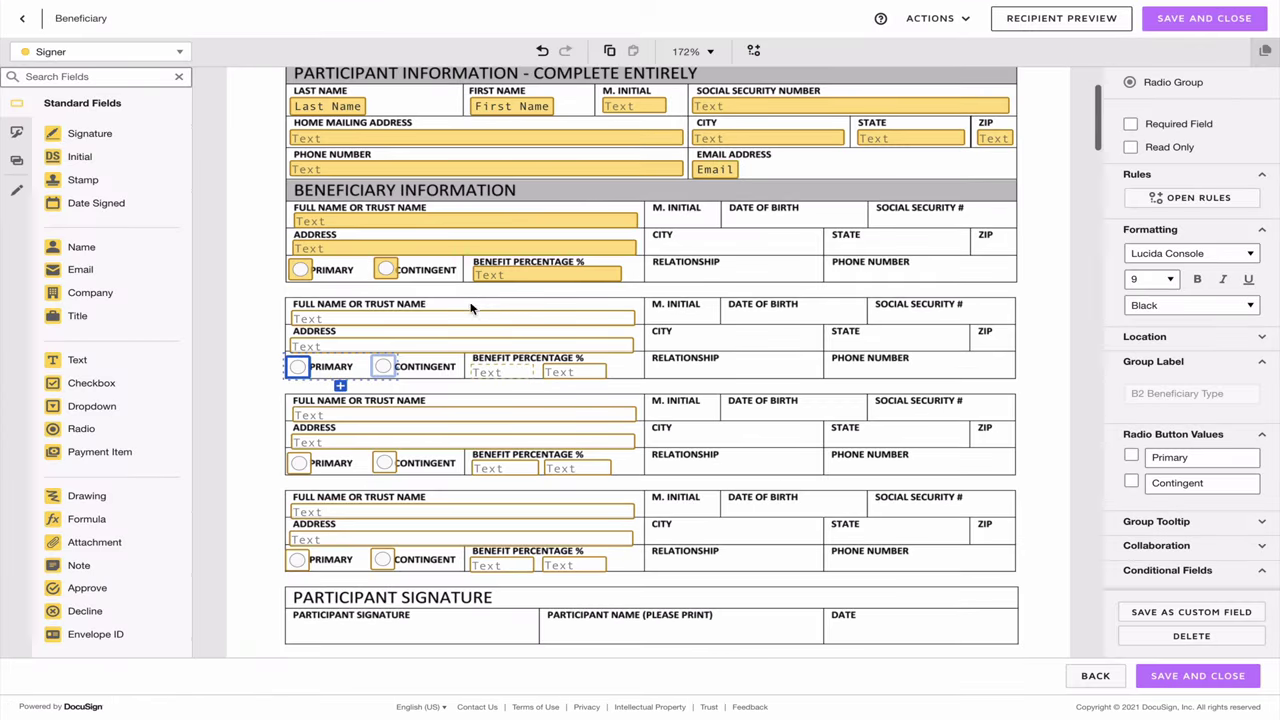
Create a conditional rule that shows the second block's second benefit percentage field when its radio group equals Contingent.
click(391, 368)
scroll(1192, 480, down, 3)
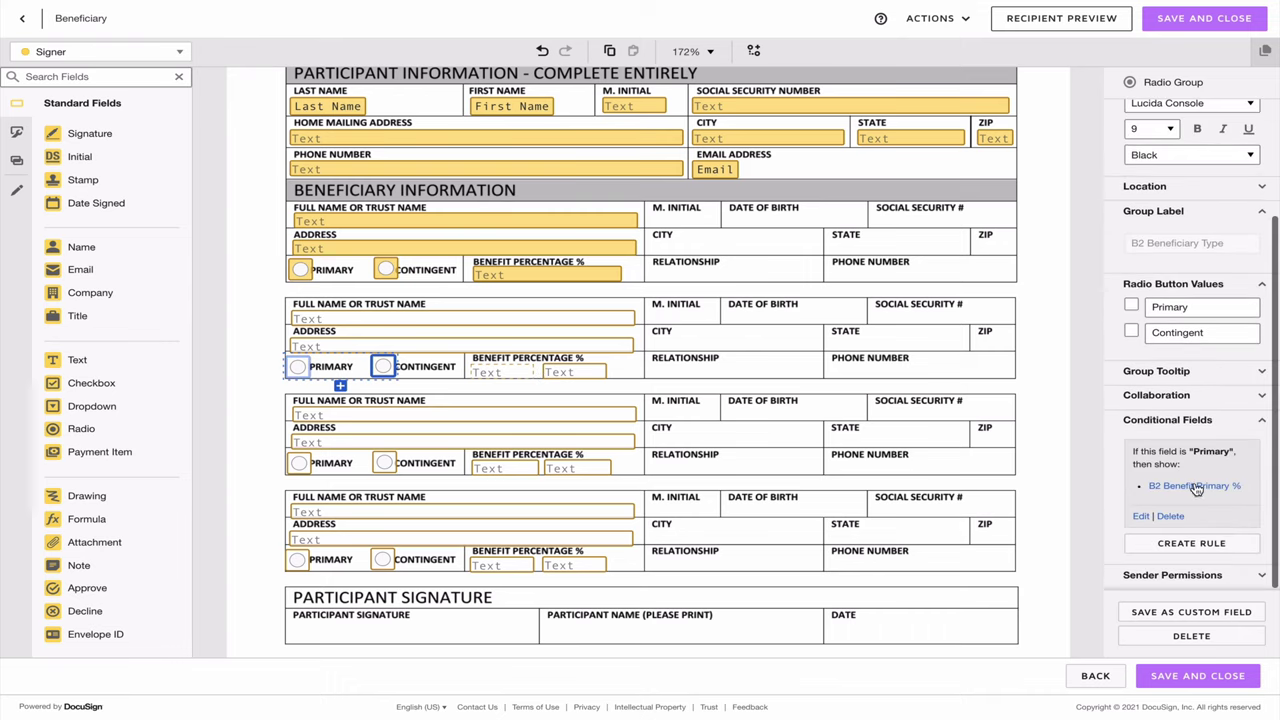
click(1191, 543)
click(704, 18)
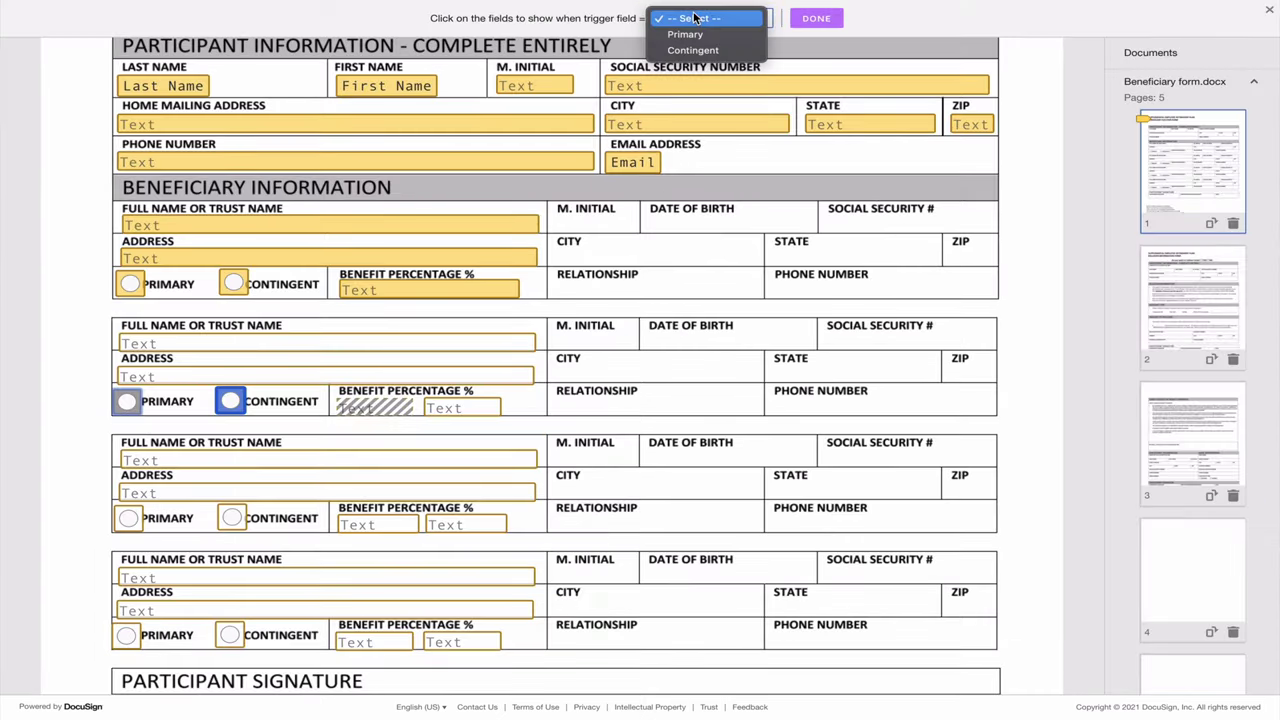
click(689, 52)
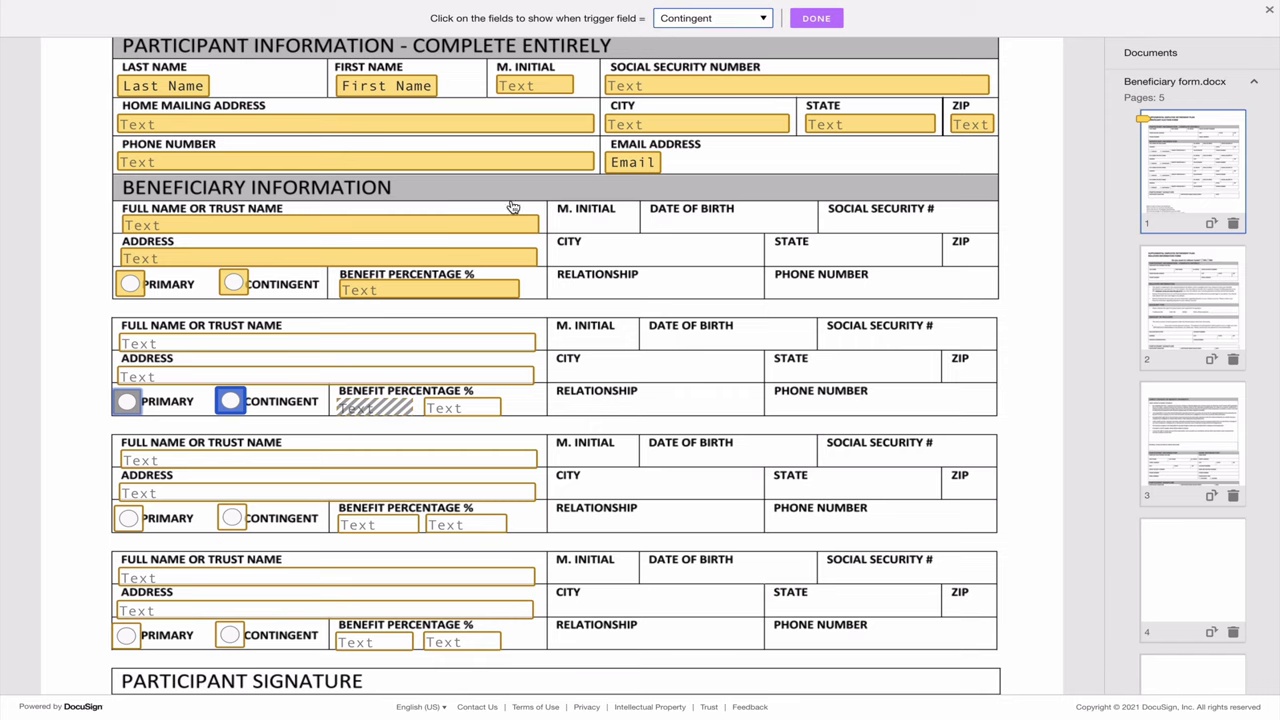
click(452, 409)
click(805, 22)
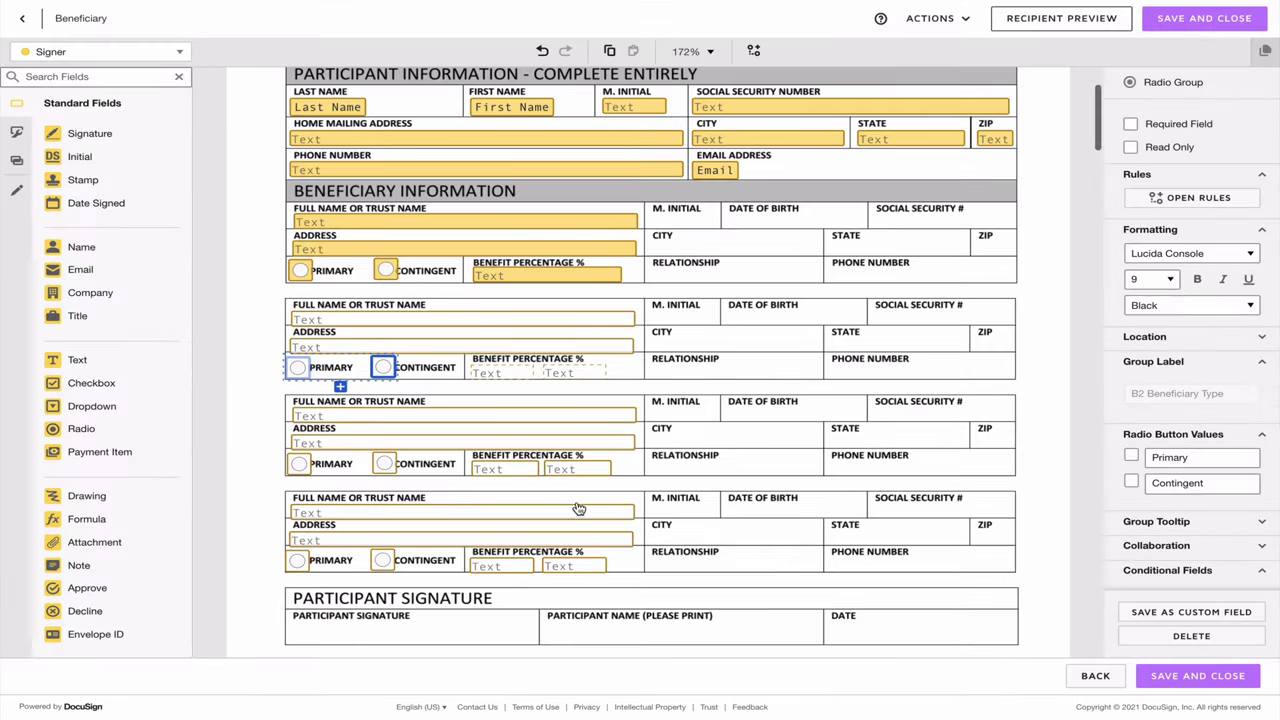
Make both benefit percentage fields of the second block required.
drag(613, 393, 480, 368)
click(1126, 149)
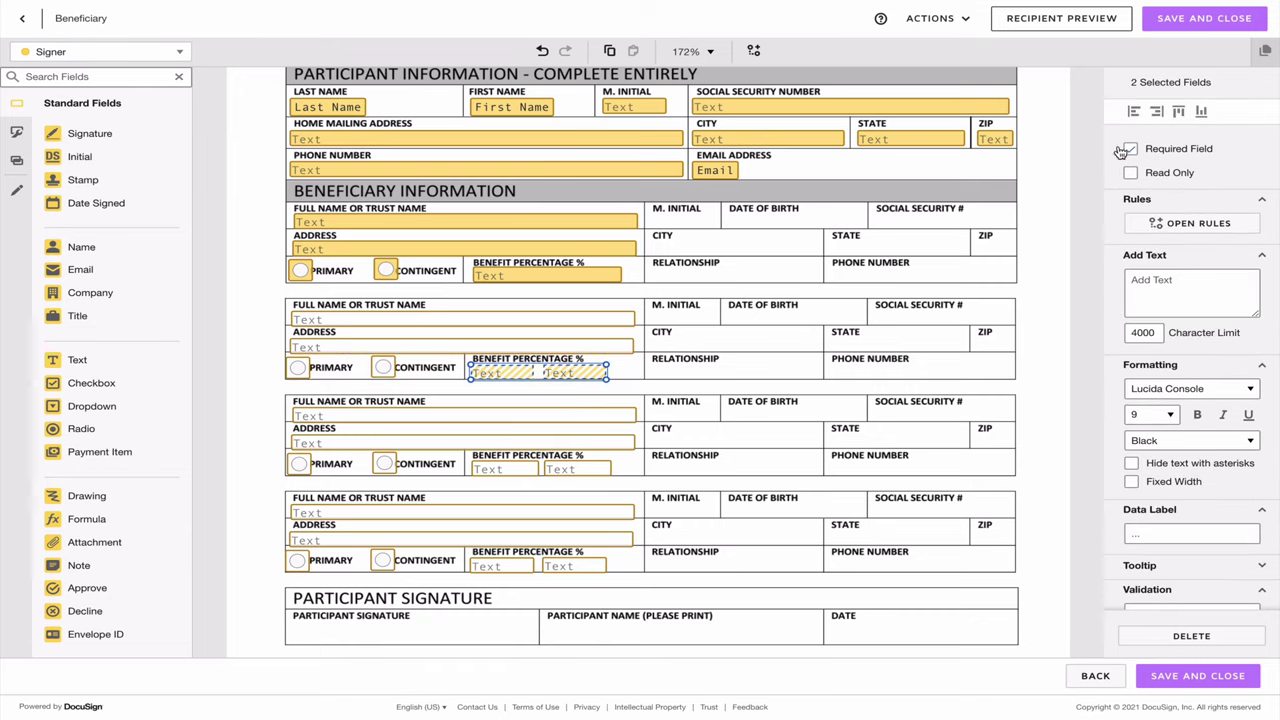
click(623, 372)
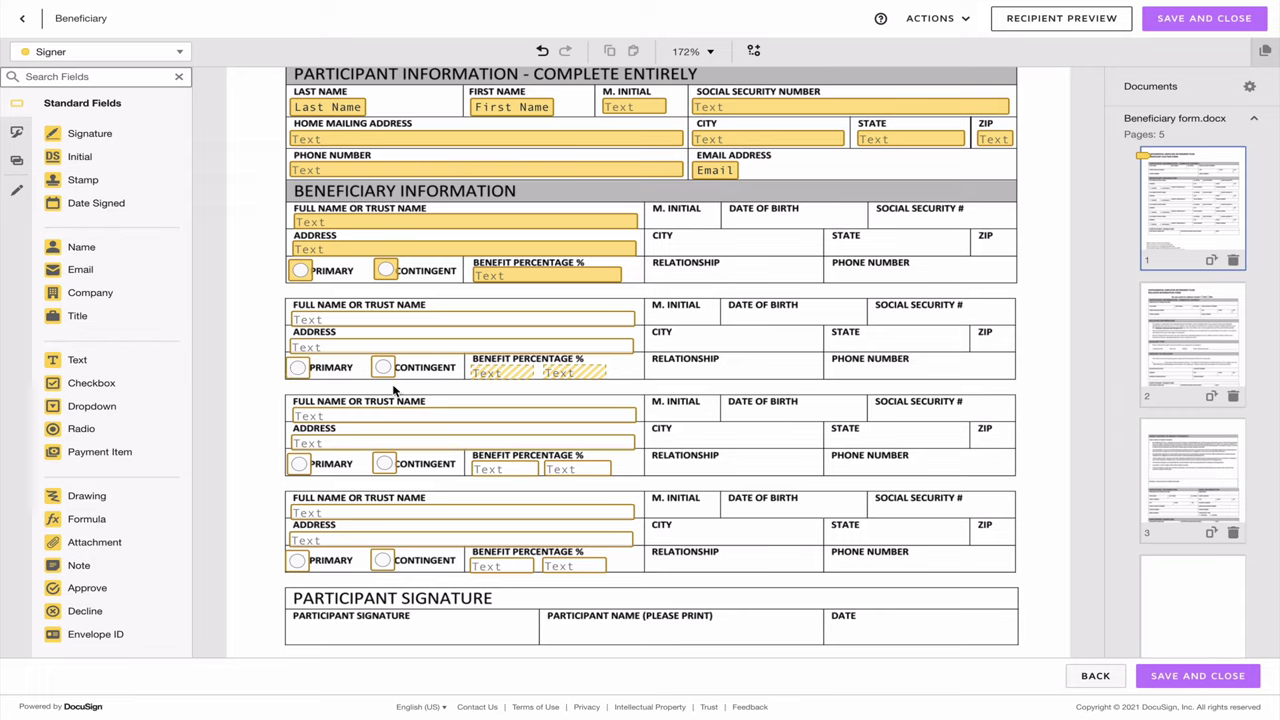
Make the second block's address field and its Primary/Contingent radio buttons required.
drag(399, 388, 289, 347)
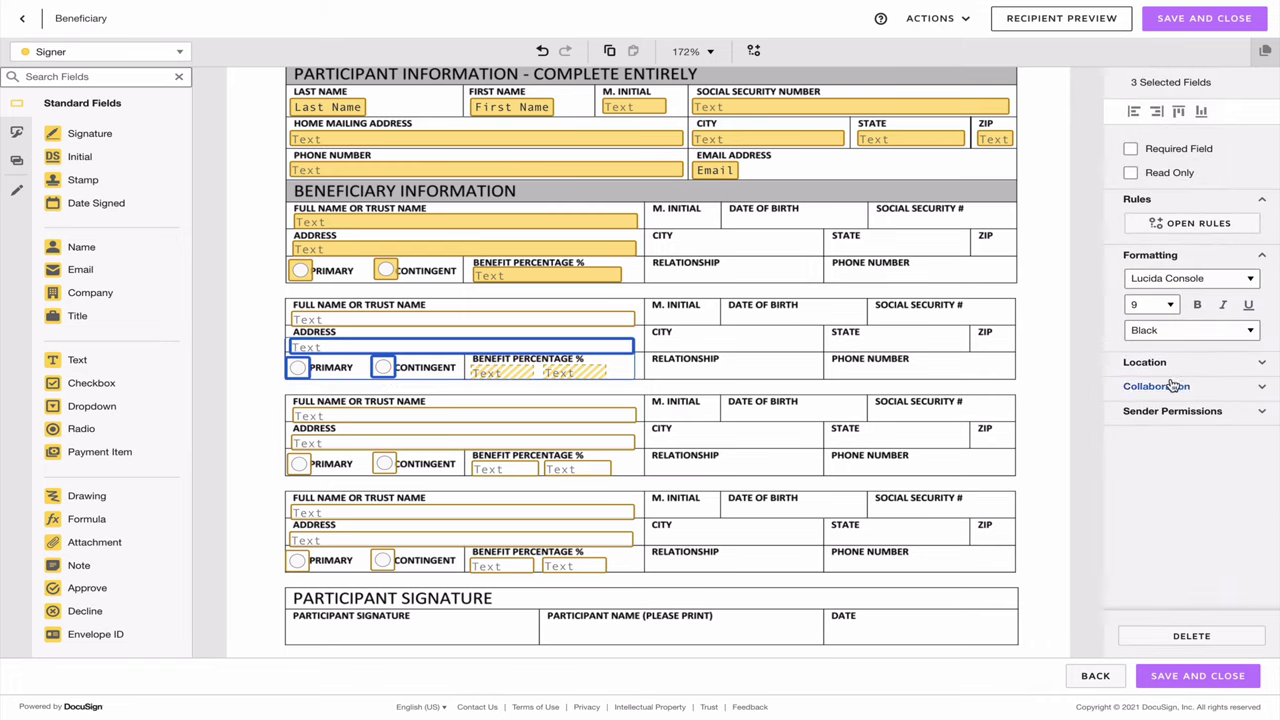
click(1172, 150)
click(256, 309)
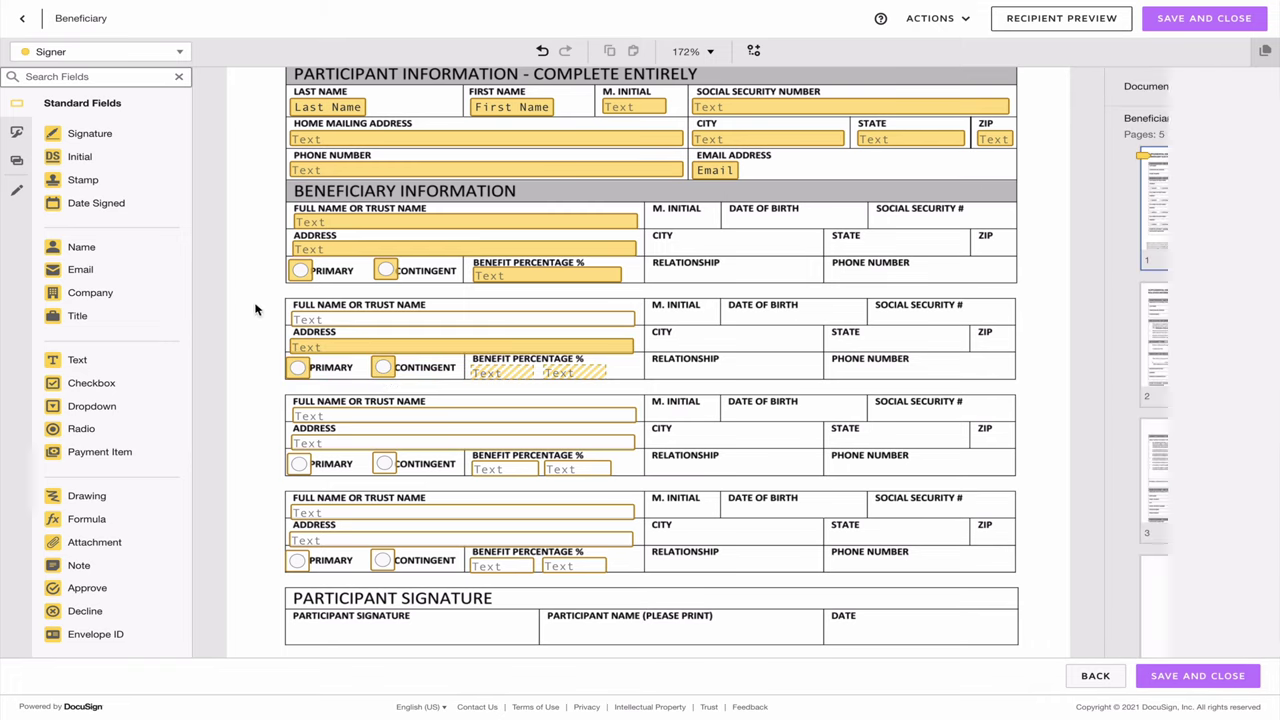
Create a conditional rule that shows the second block's address and radio buttons when its full name contains any text.
click(365, 319)
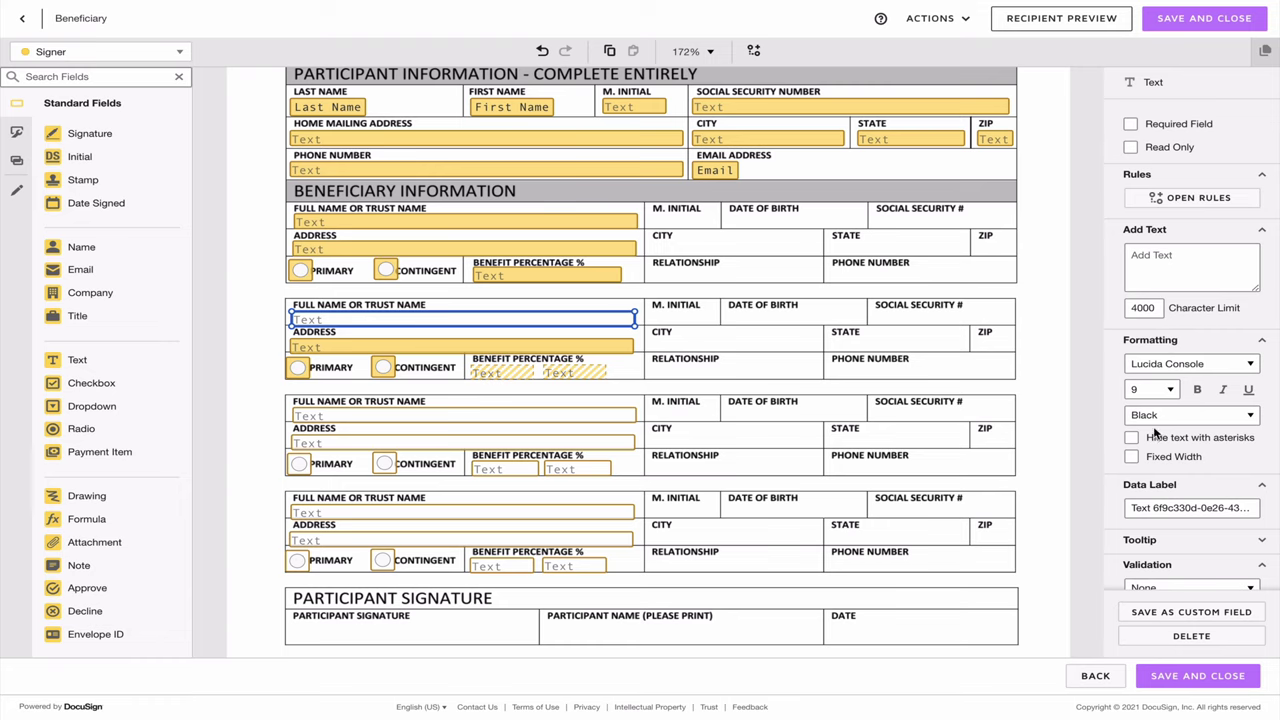
scroll(1160, 450, down, 3)
click(1191, 543)
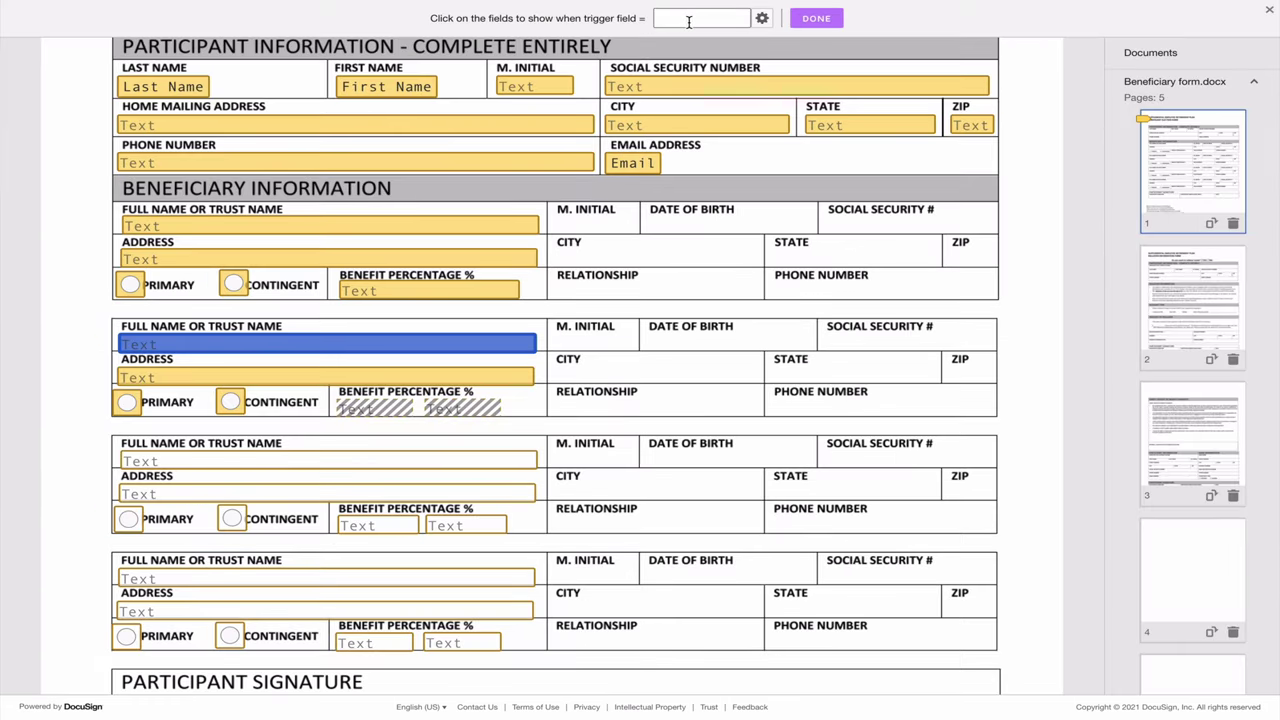
click(762, 18)
click(785, 64)
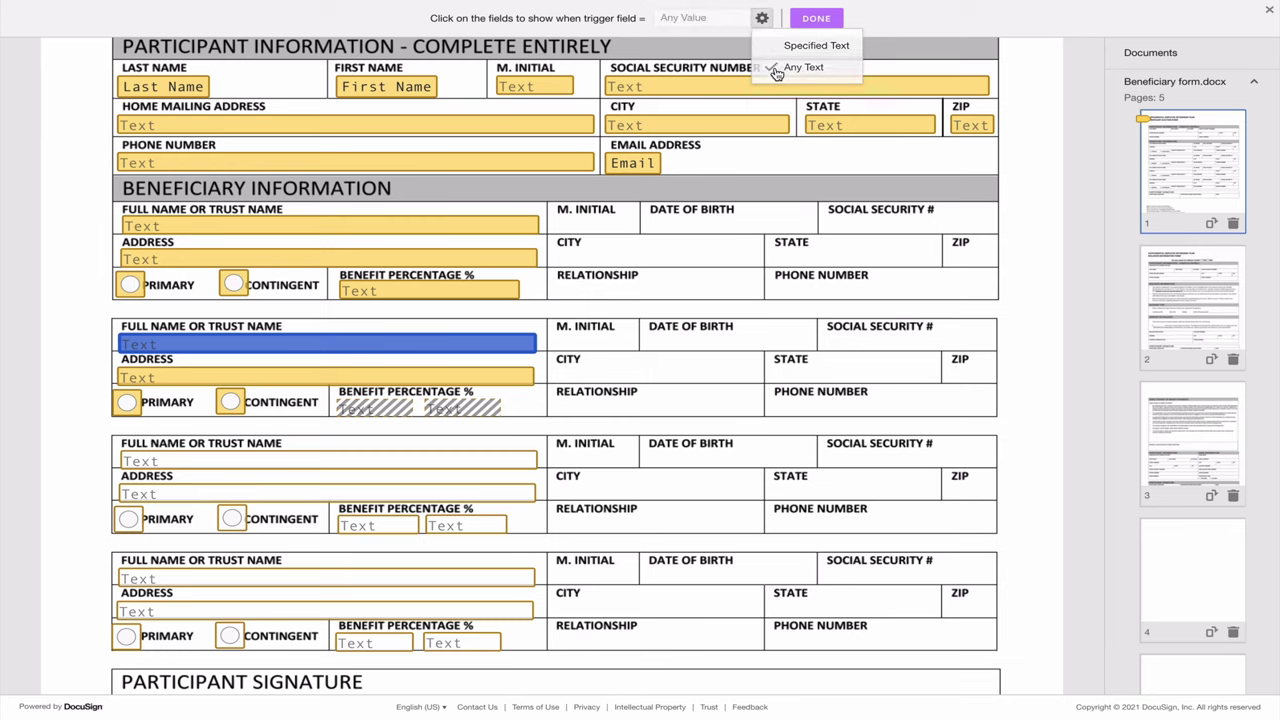
click(142, 380)
click(120, 406)
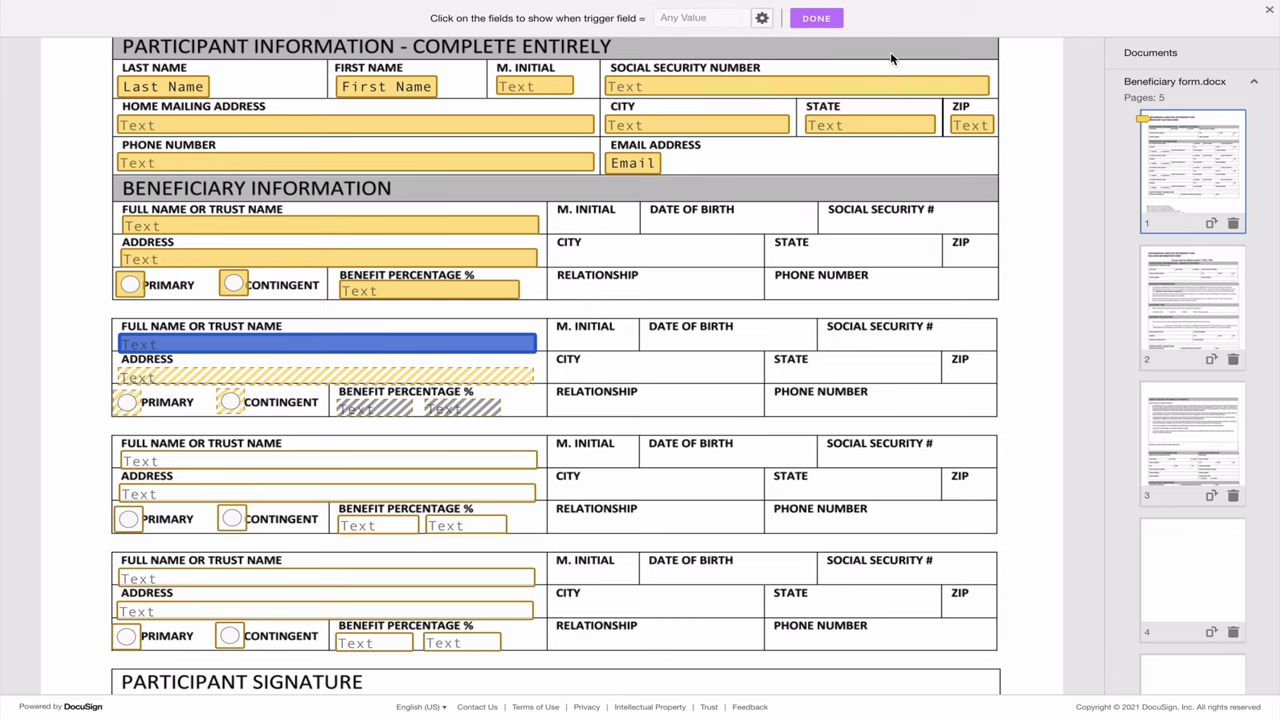
click(816, 18)
click(264, 419)
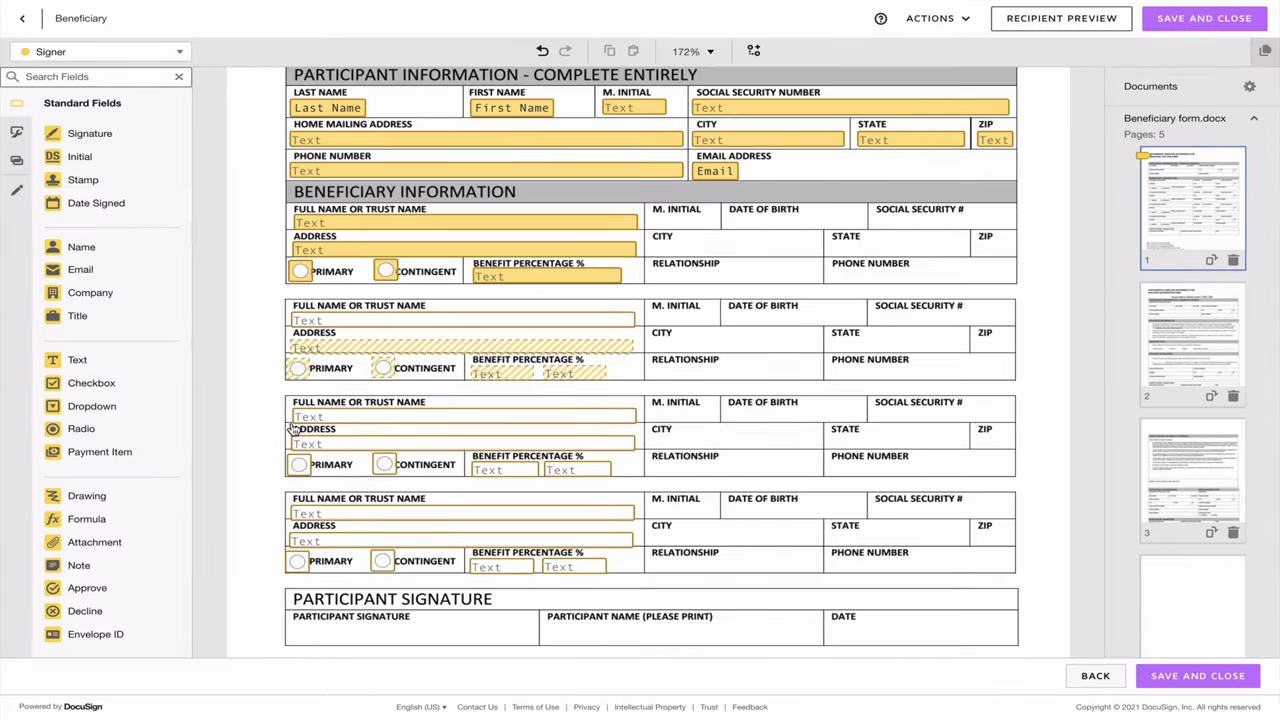
Make the third block's address, radio and percentage fields required, and show its address and radio buttons when its full name has any text.
drag(267, 438, 614, 488)
click(340, 416)
click(1186, 543)
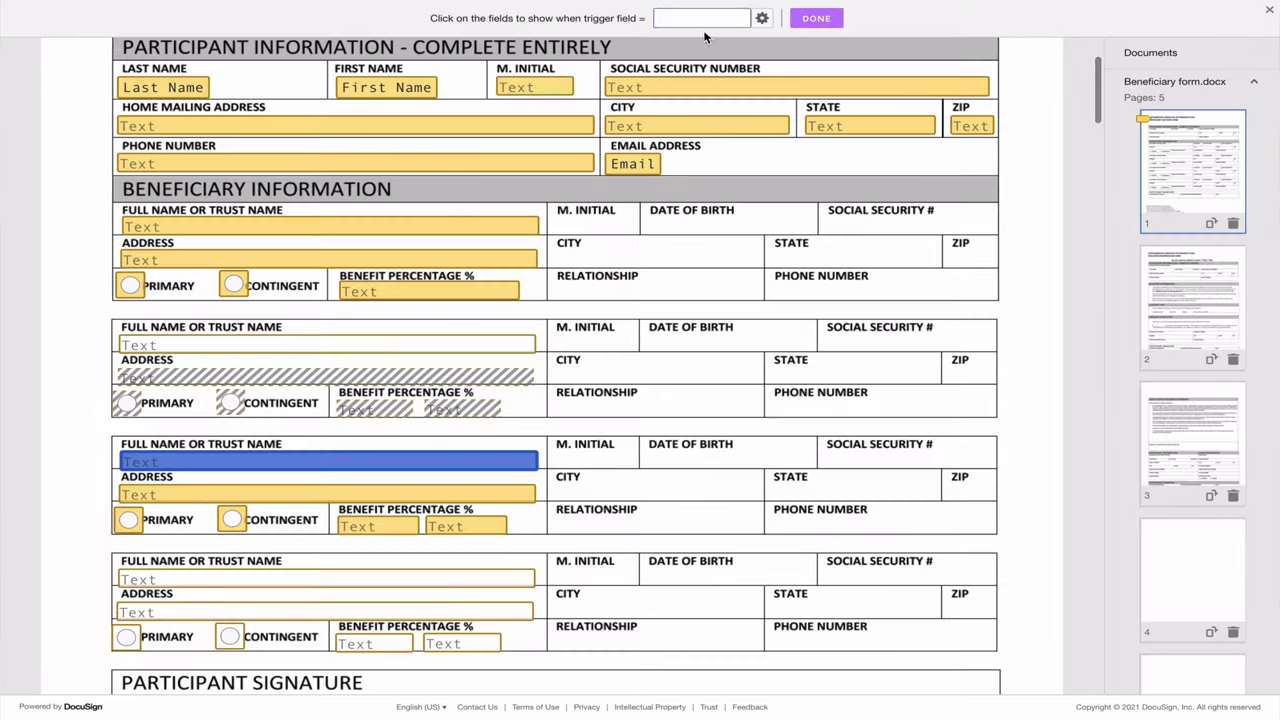
click(700, 18)
click(800, 66)
click(816, 18)
Make the fourth block's address, radio and percentage fields required, and show its address and radio buttons when its full name has any text.
drag(274, 537, 634, 580)
click(1175, 543)
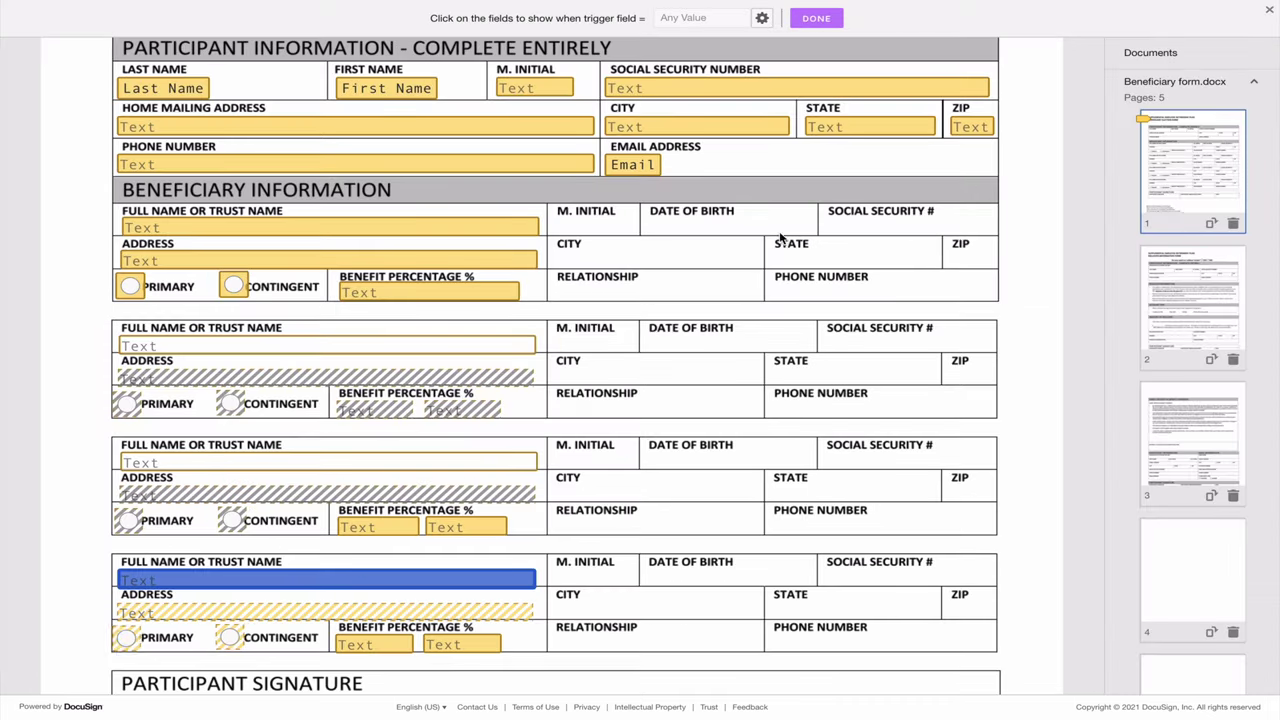
click(816, 18)
Create conditional rules showing the third block's first benefit percentage field for Primary and its second for Contingent.
click(300, 466)
click(1175, 572)
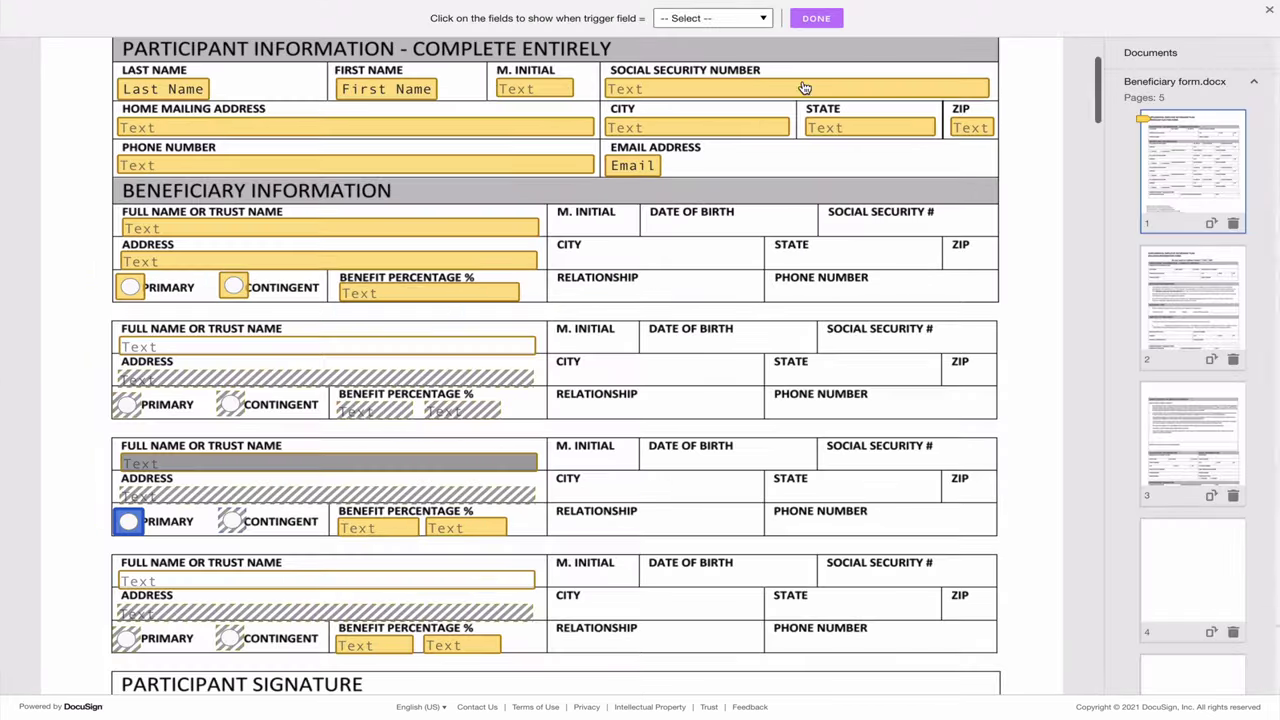
click(712, 18)
click(700, 45)
click(712, 18)
click(700, 46)
click(816, 18)
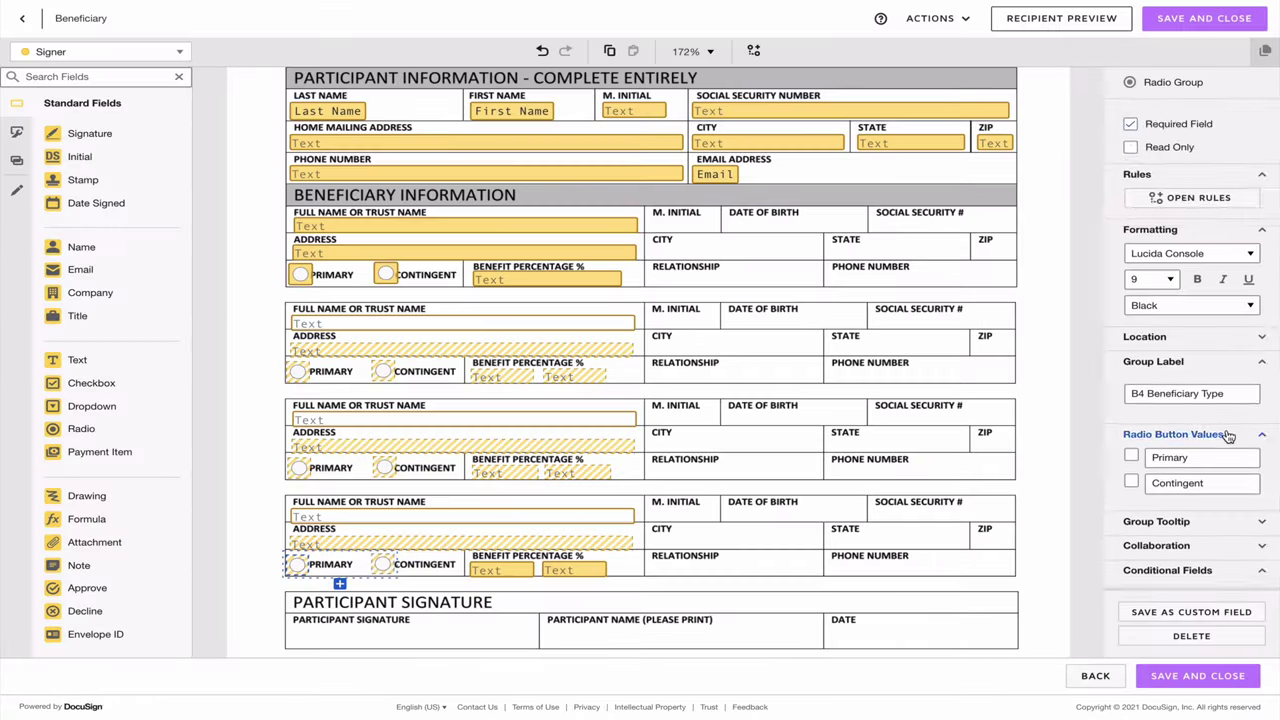
Create a conditional rule that shows the fourth block's first benefit percentage field when its radio group equals Primary.
click(300, 563)
click(1175, 572)
click(712, 18)
click(700, 31)
click(816, 18)
Create a conditional rule that shows the fourth block's second benefit percentage field when its radio group equals Contingent.
click(383, 565)
click(1175, 572)
click(712, 18)
click(700, 46)
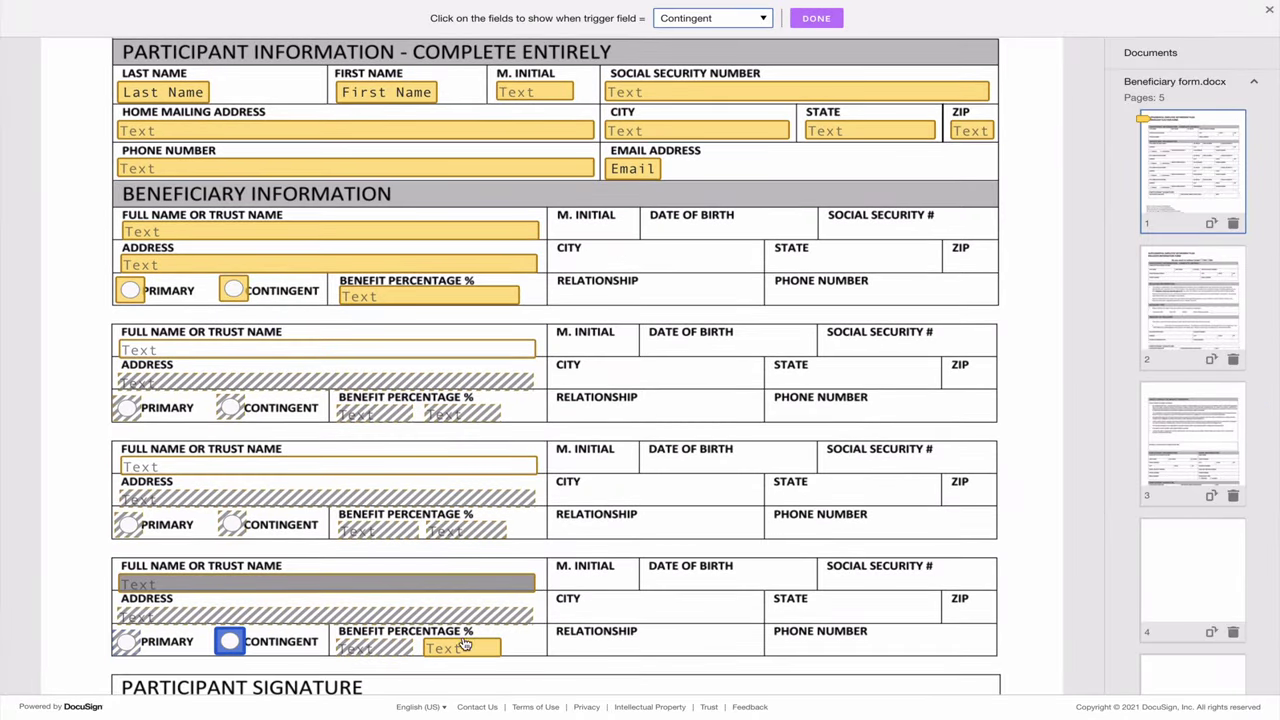
click(816, 18)
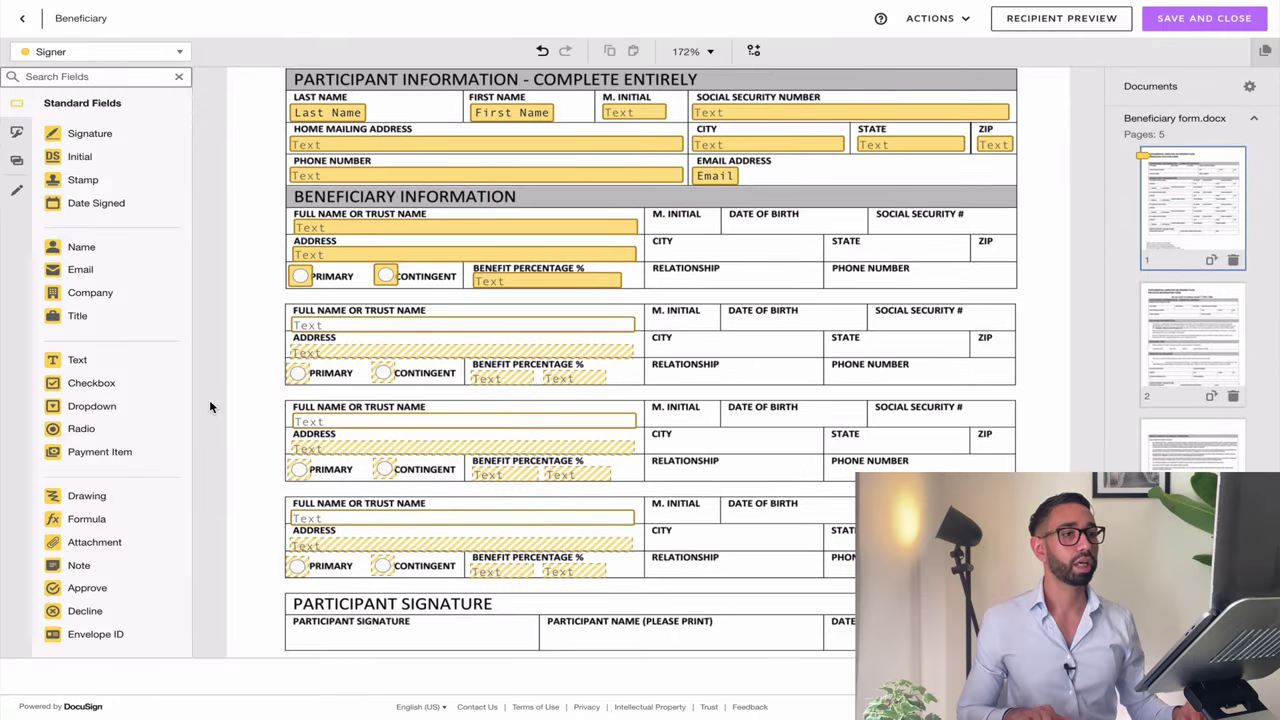
Preview the form as the recipient and test the second block's rule by entering a sample name in its full name field.
click(1053, 22)
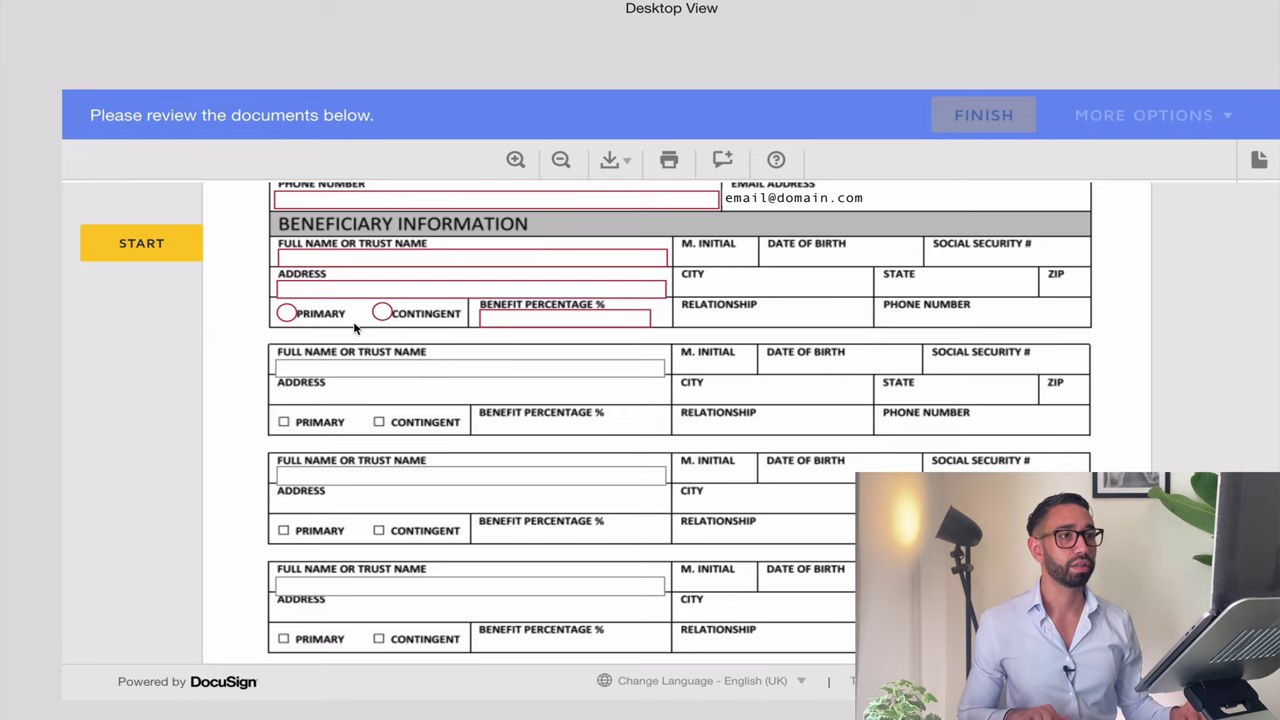
click(304, 365)
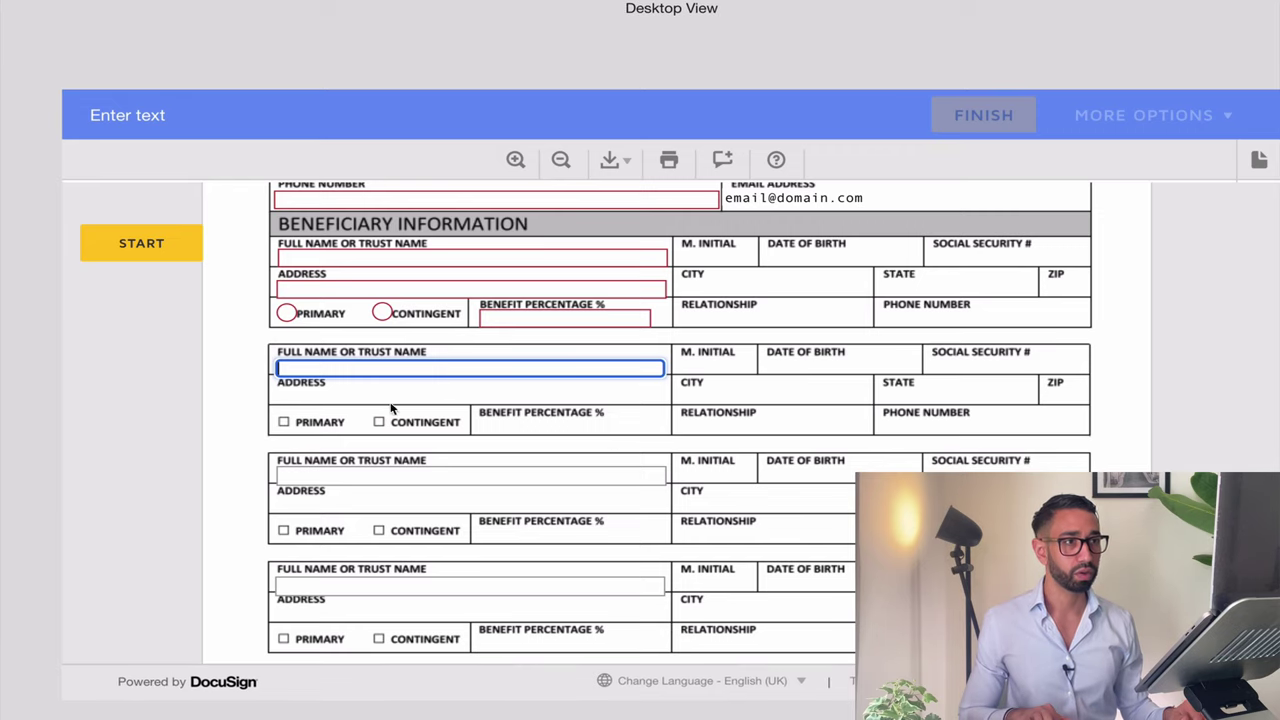
text(Job)
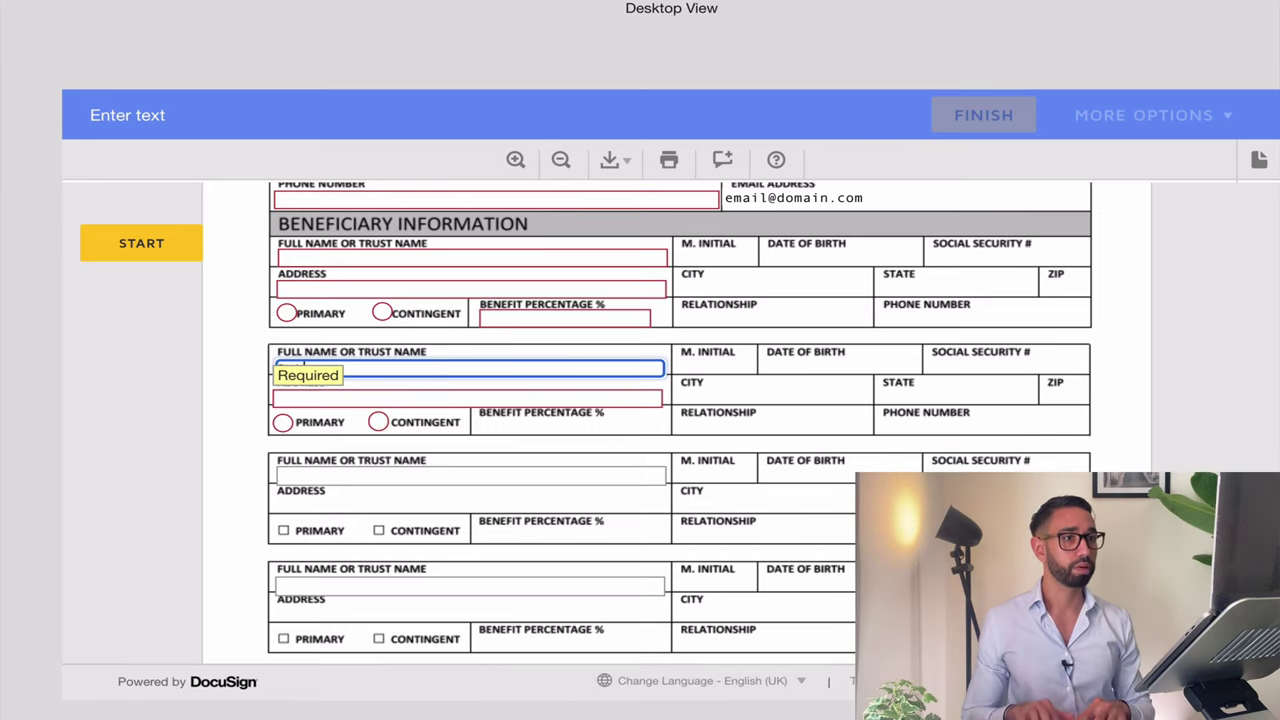
click(214, 423)
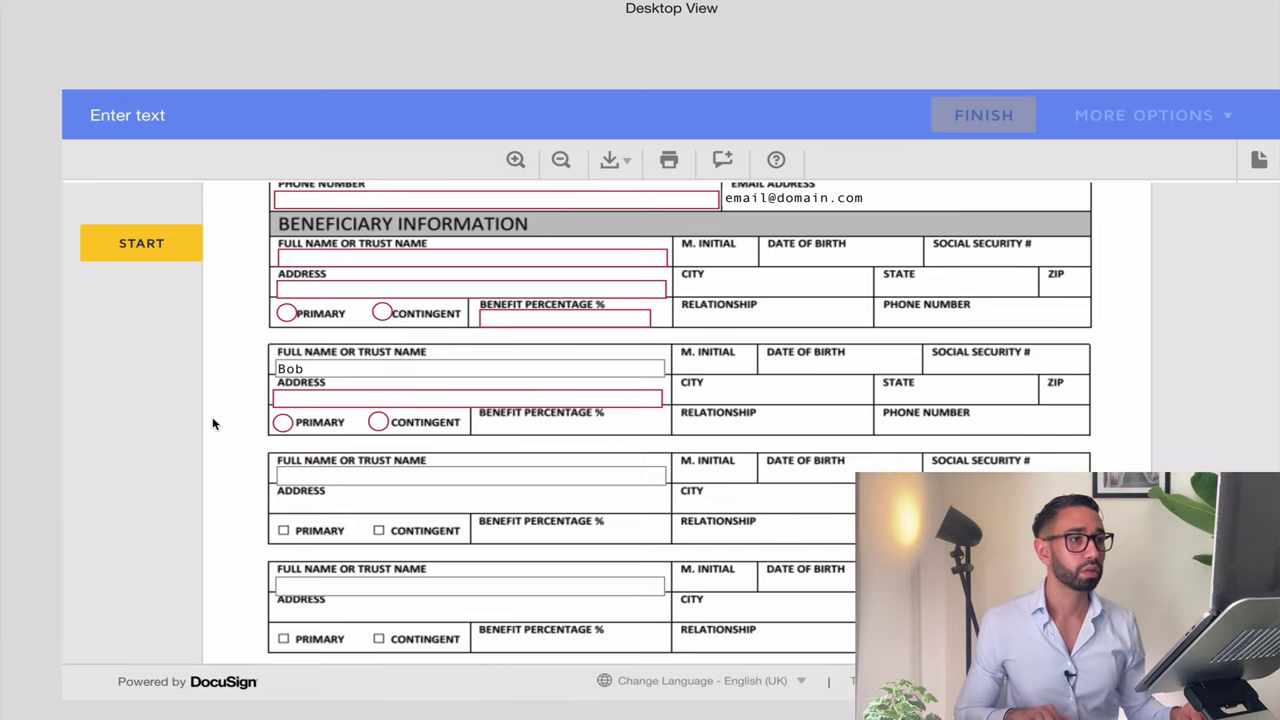
Test the Primary and Contingent options in the preview's second block, and in the third block after entering a sample name.
click(281, 424)
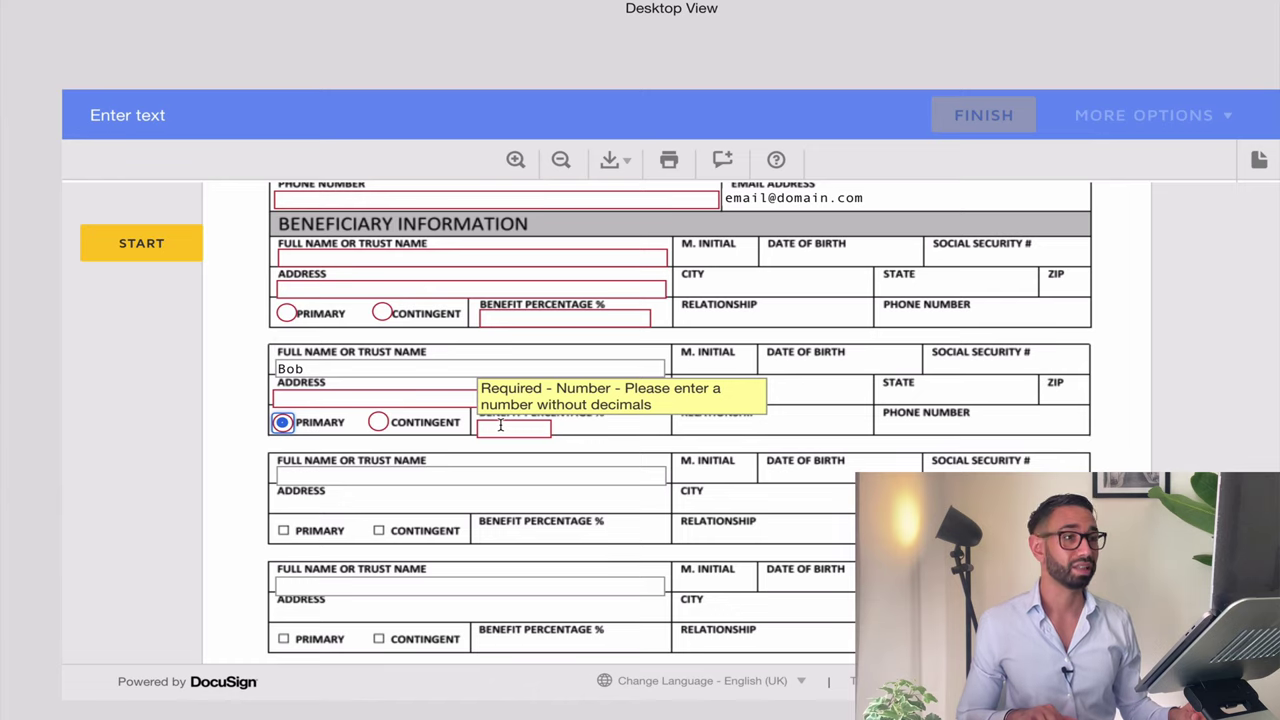
click(381, 422)
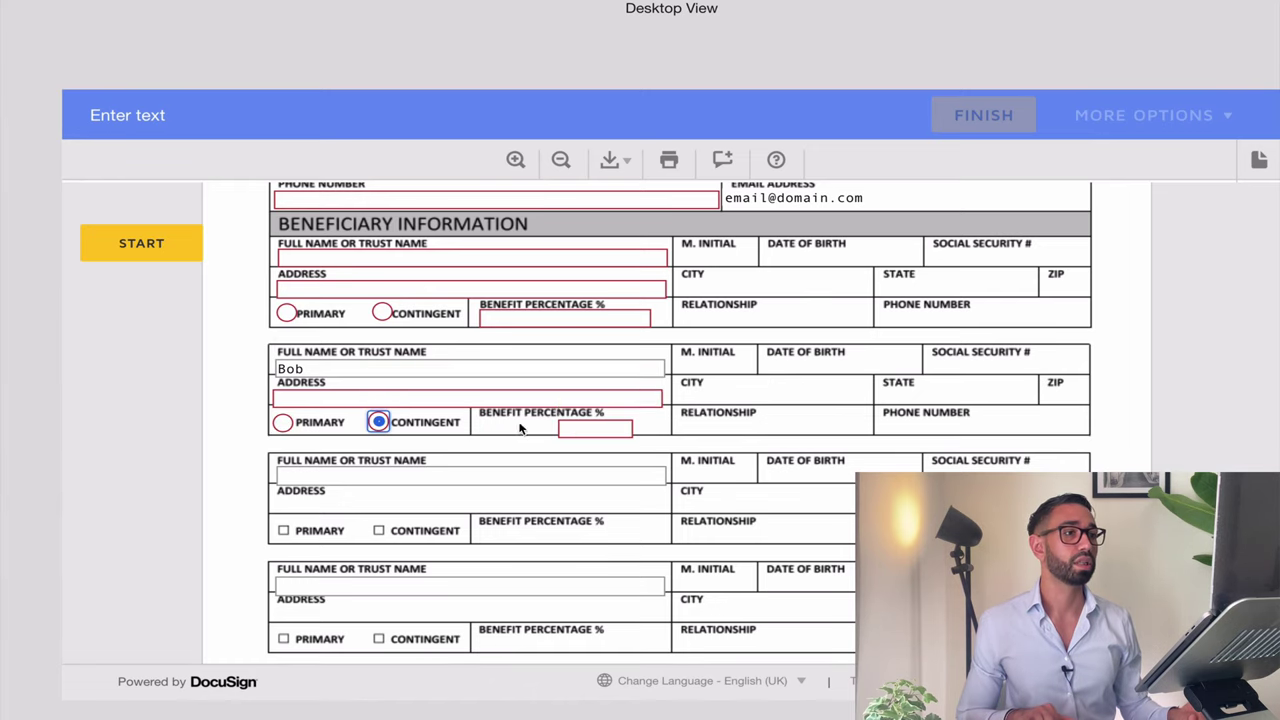
scroll(440, 440, down, 2)
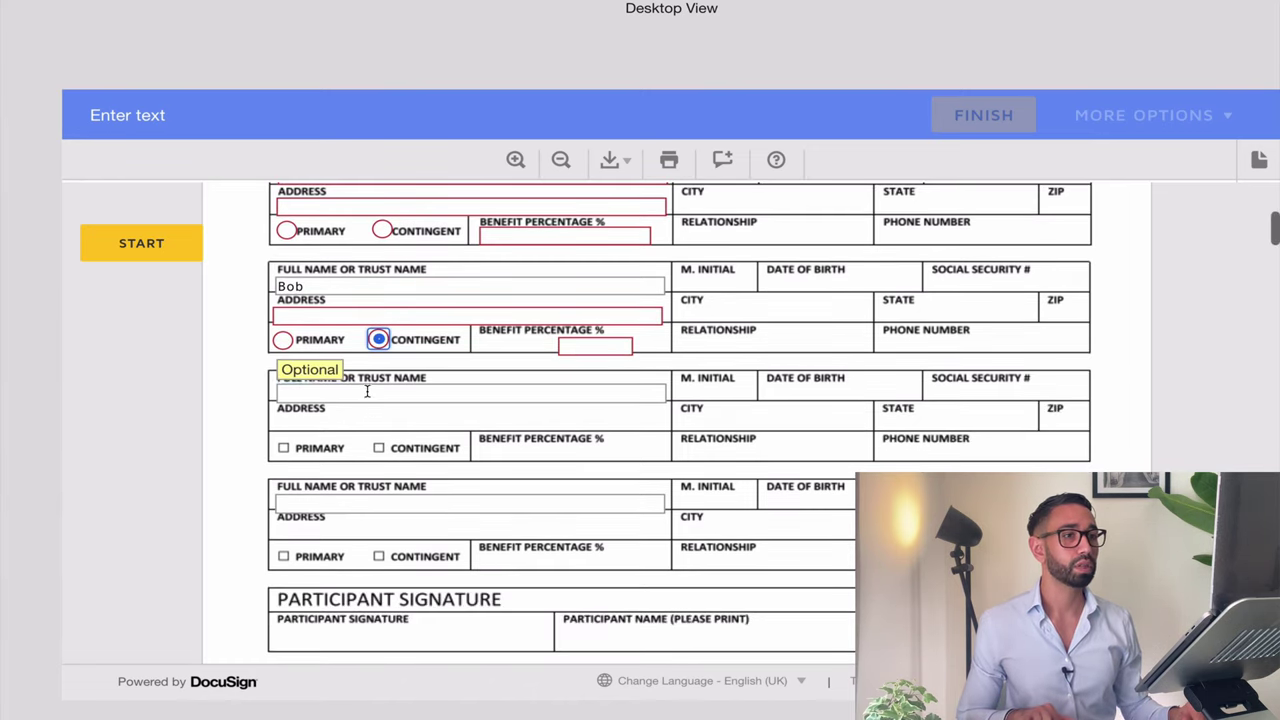
click(366, 392)
text(bob)
click(284, 448)
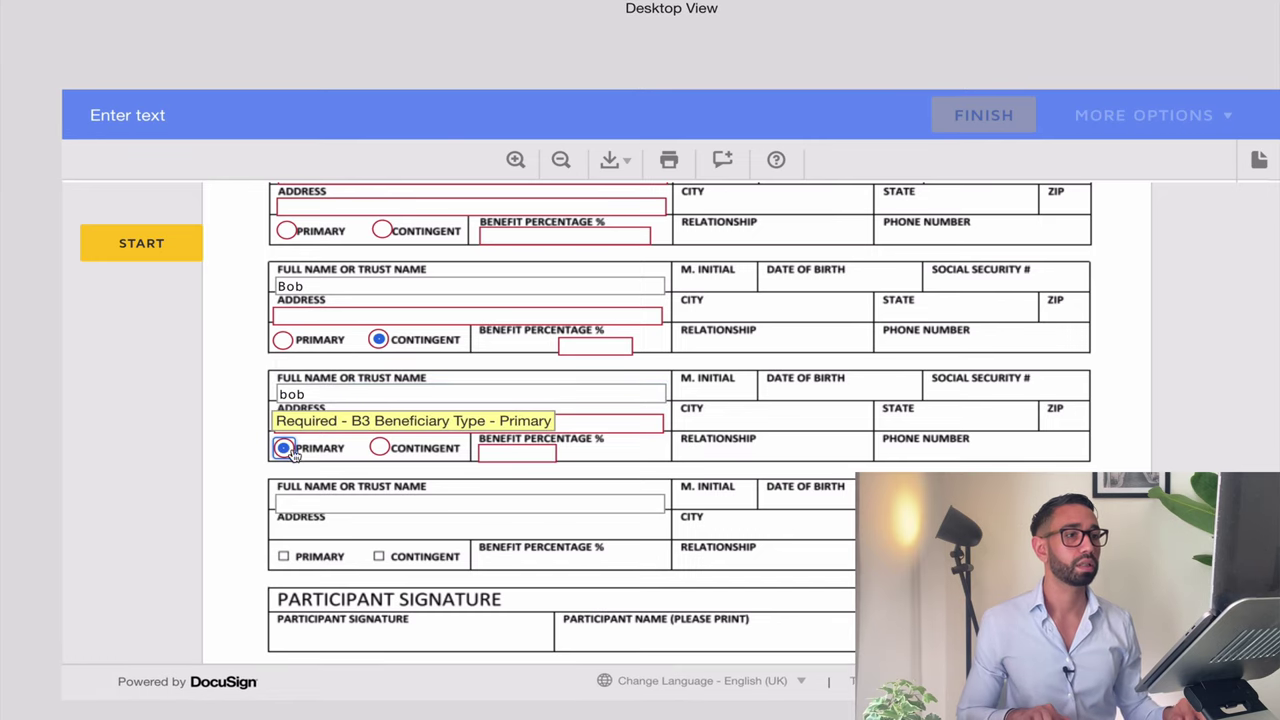
click(379, 447)
Test the fourth block by entering a sample name and choosing Contingent, and close the recipient preview.
click(306, 505)
text(a)
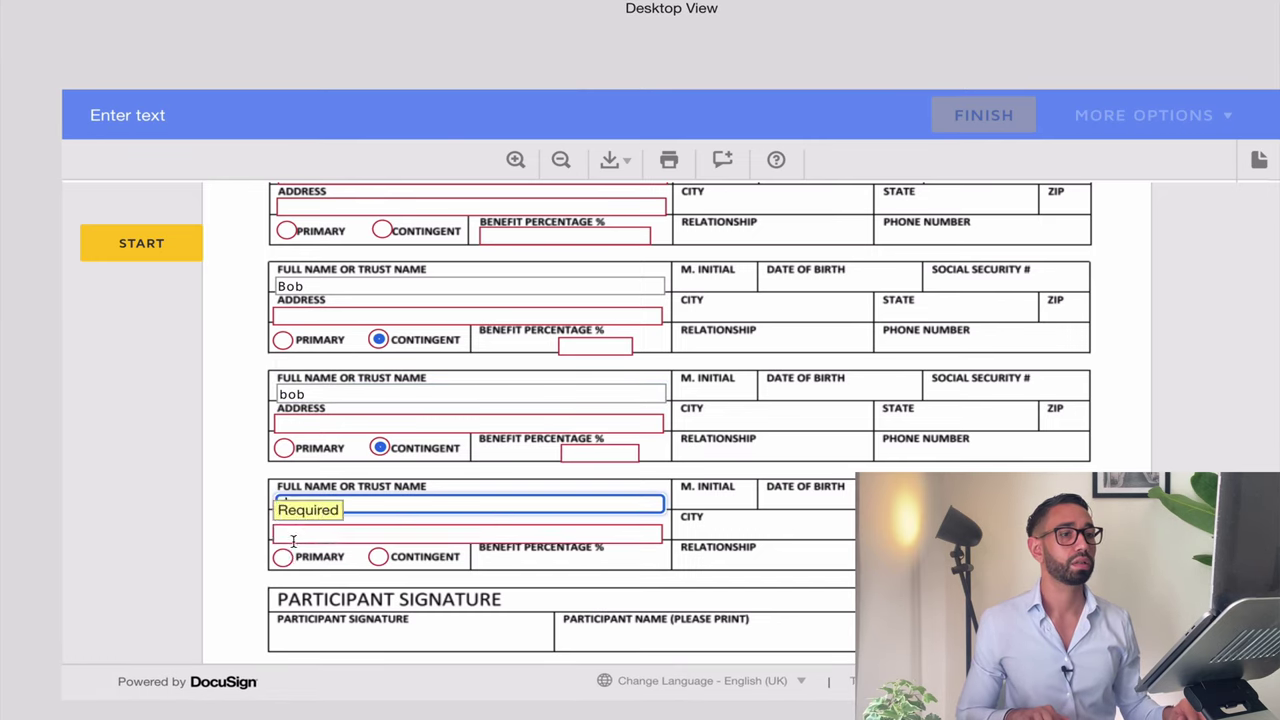
click(379, 556)
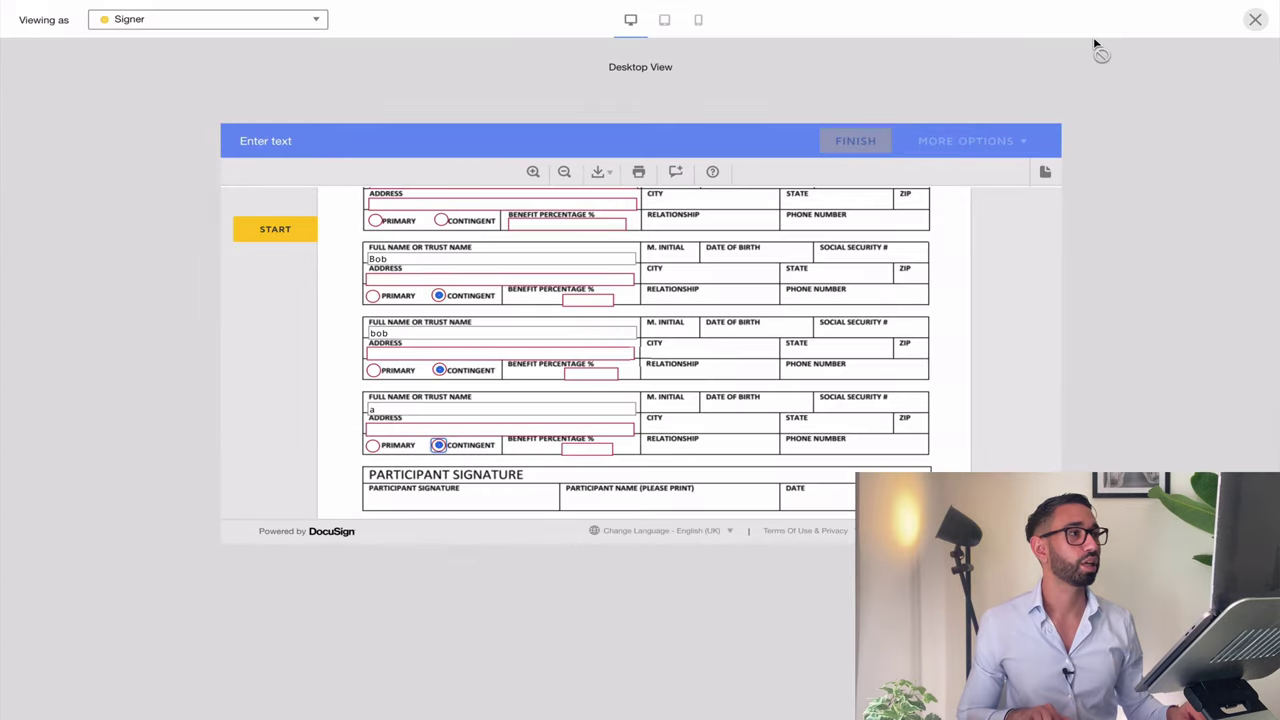
click(1255, 19)
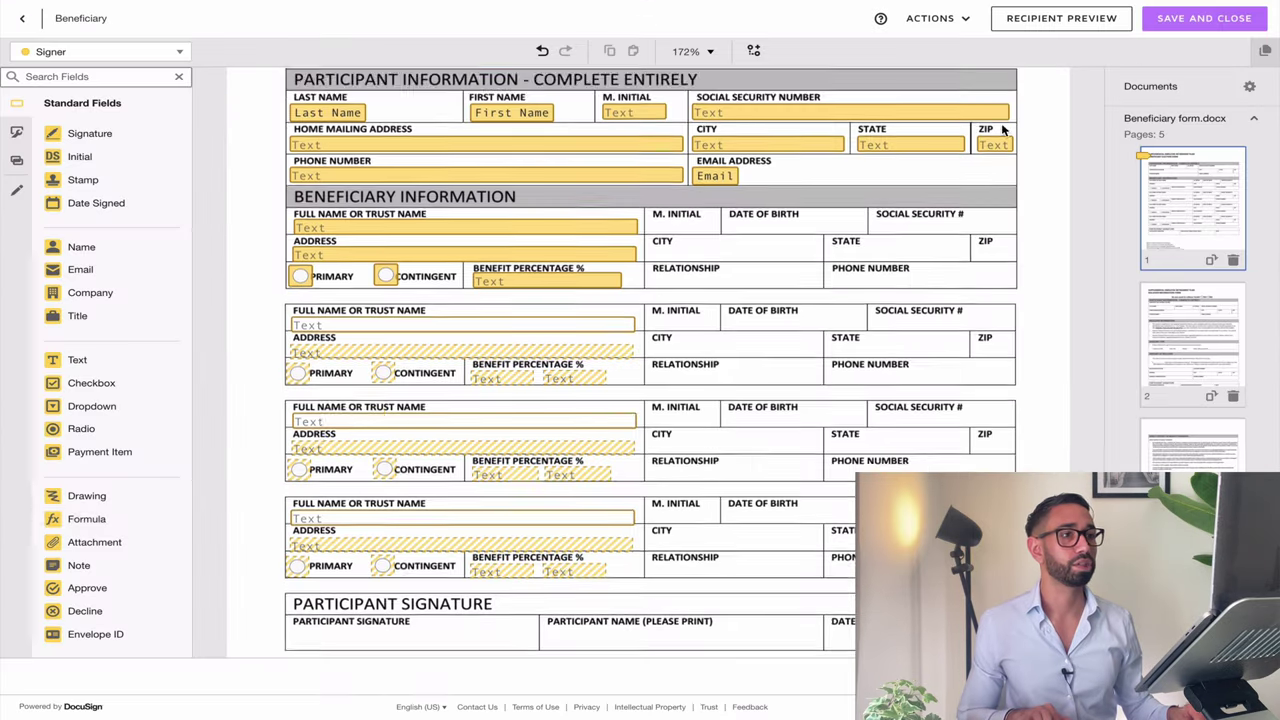
Place a Formula field below the participant signature section and set its data label to "100% total validation for".
scroll(325, 460, down, 2)
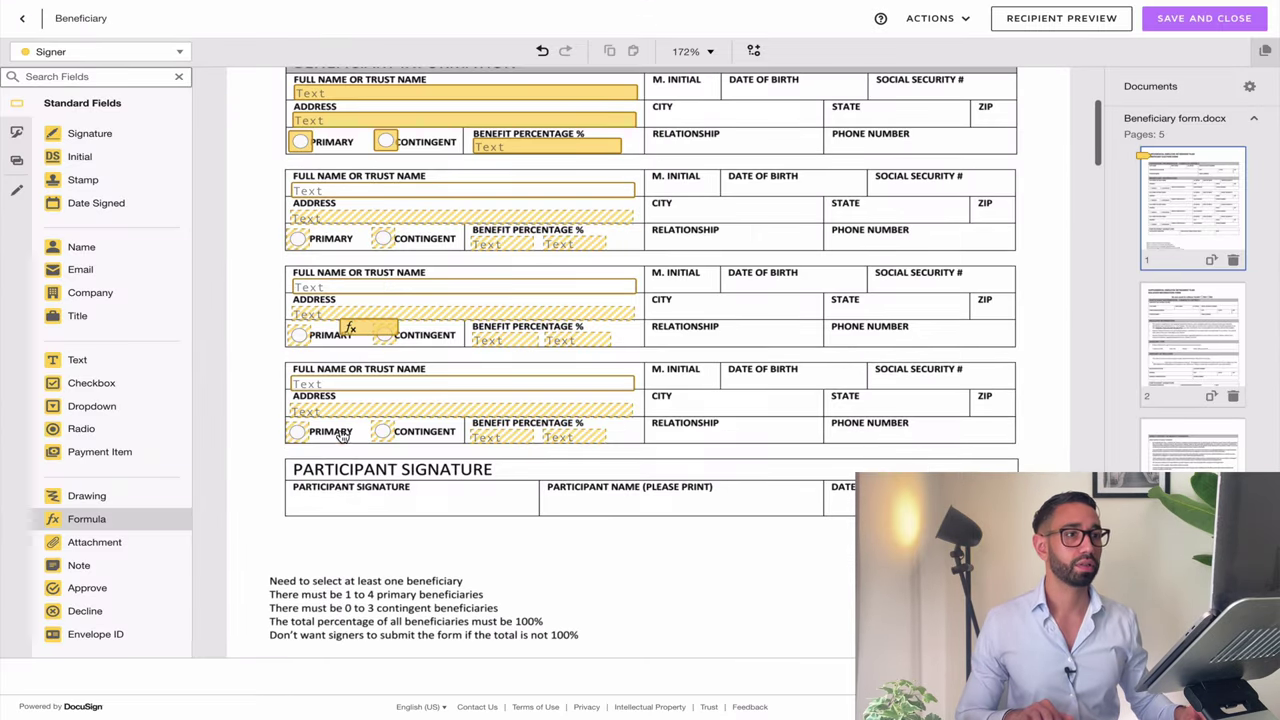
click(253, 543)
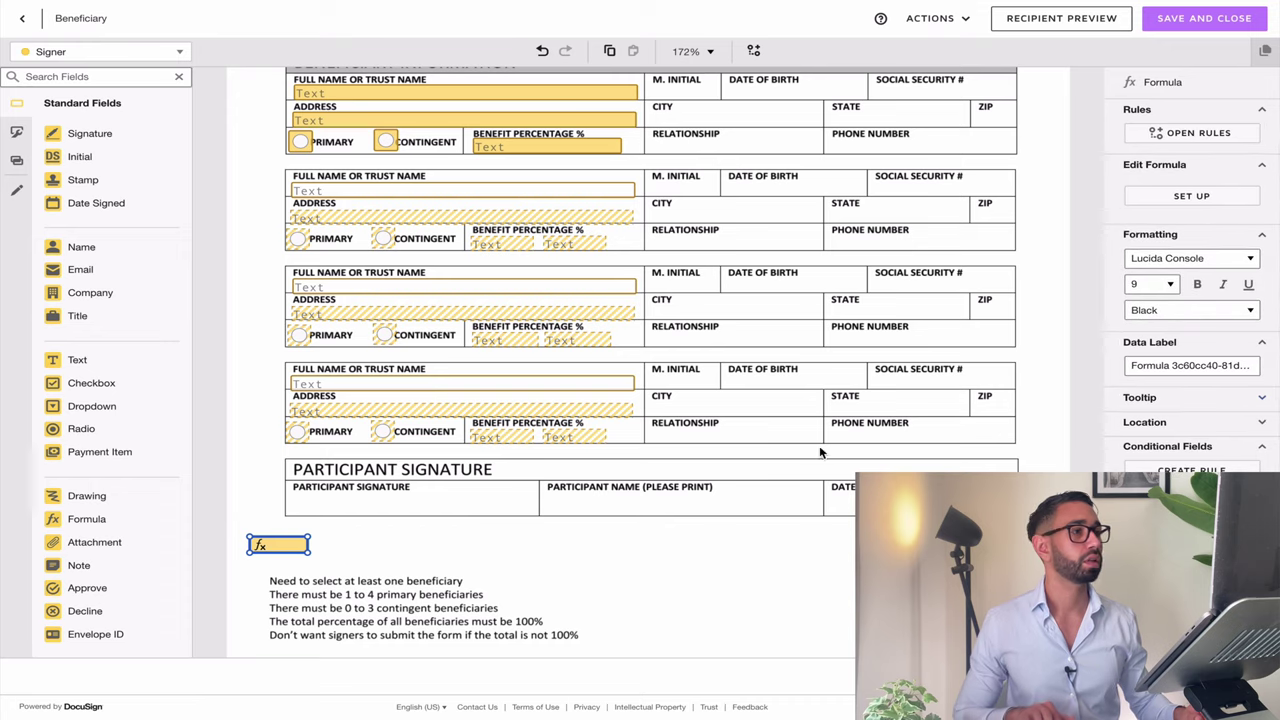
triple_click(1150, 366)
text(Fo)
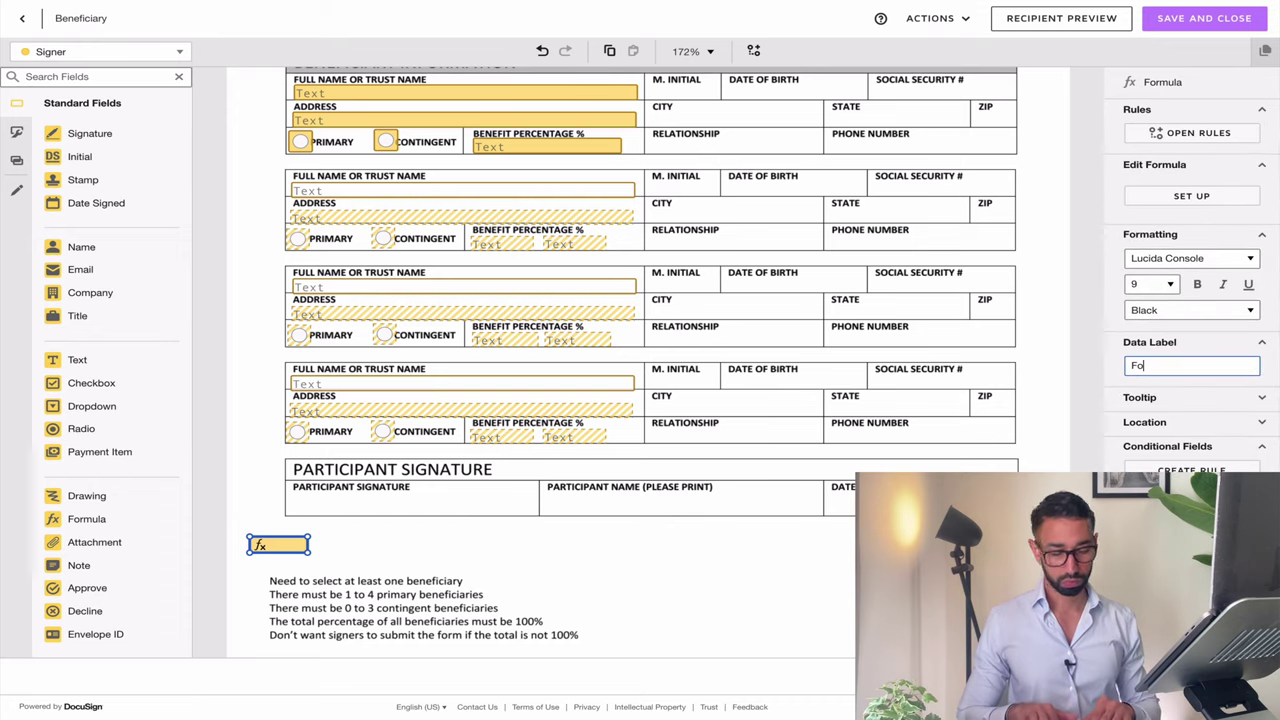
key(BackSpace)
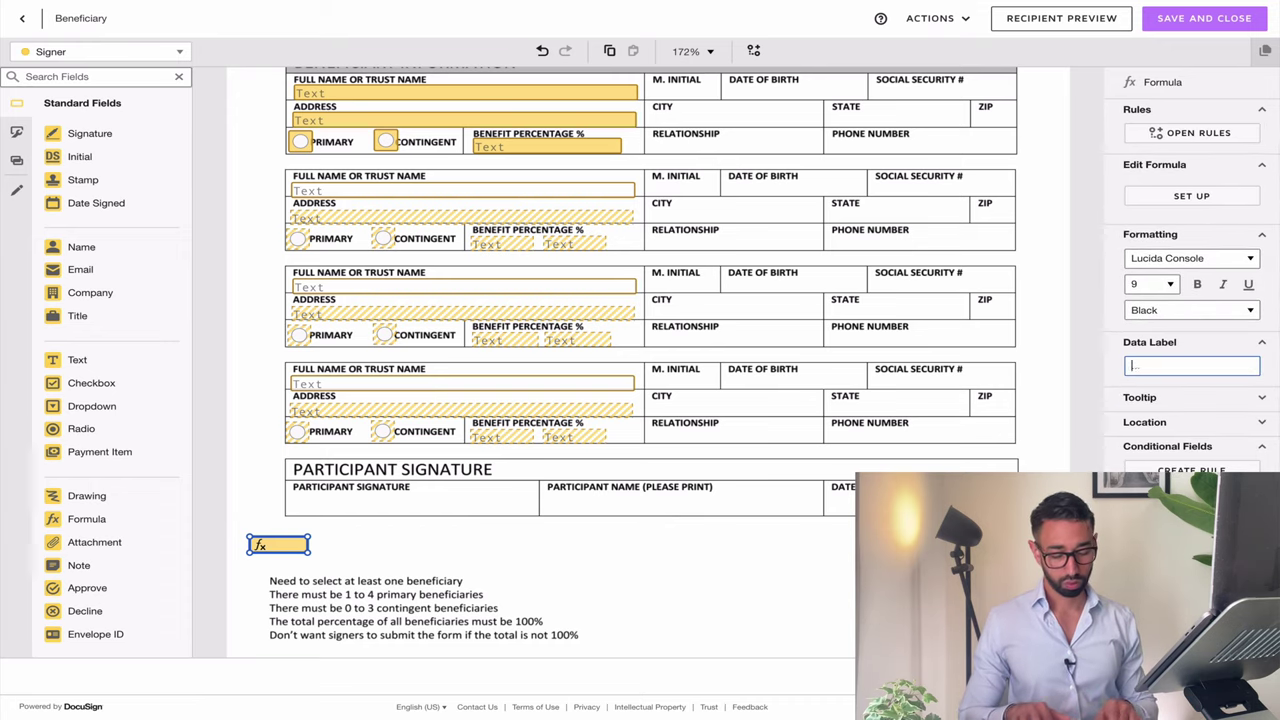
text(100% )
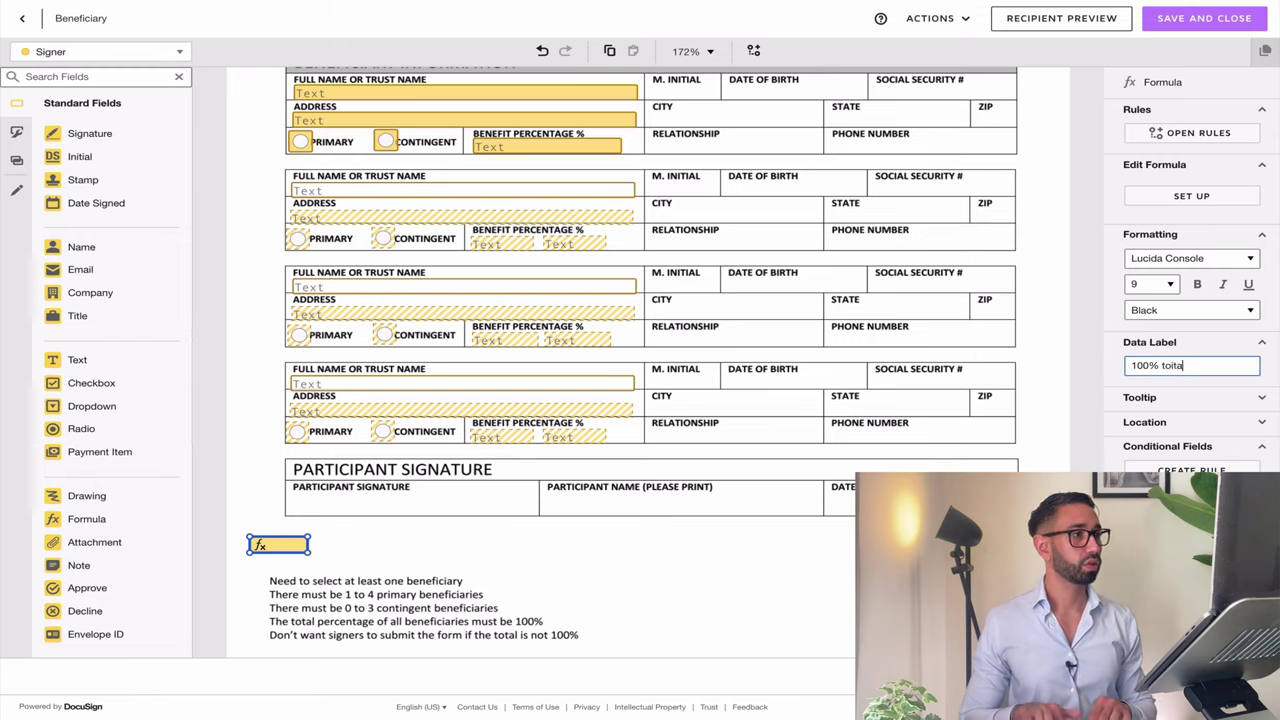
text(toita)
key(BackSpace)
key(BackSpace)
key(BackSpace)
text(tal valida)
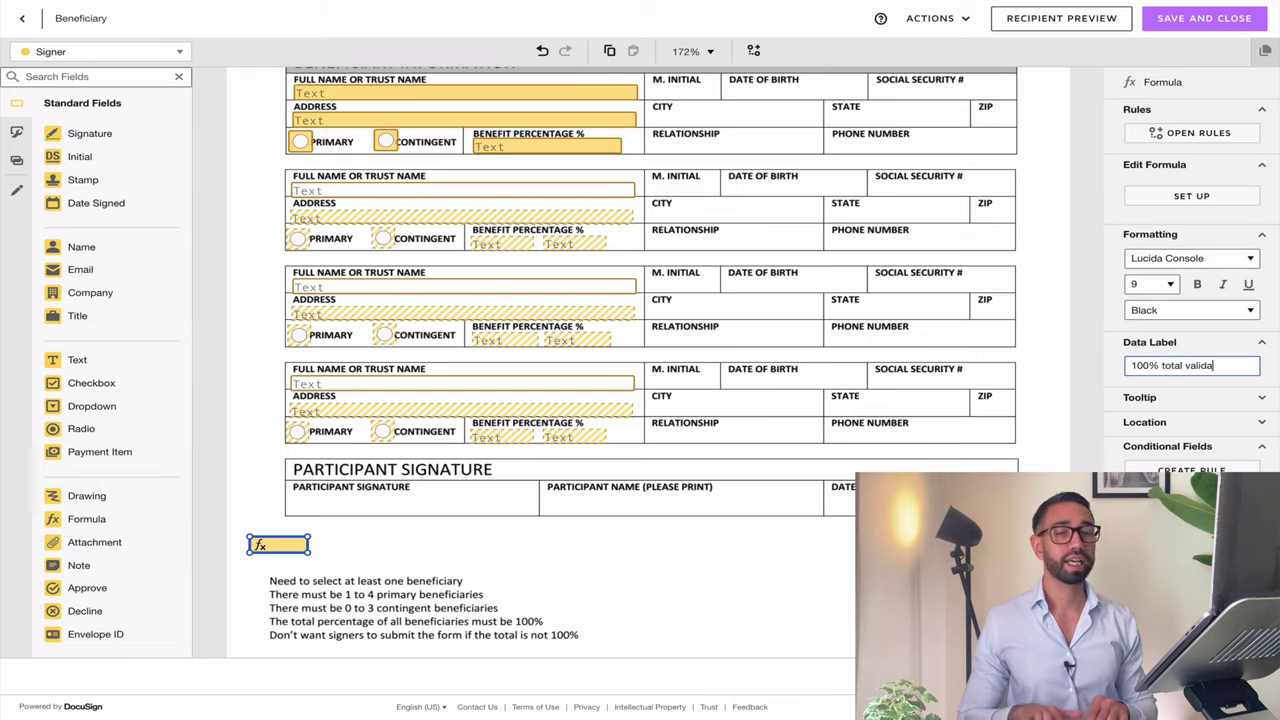
text(tion for)
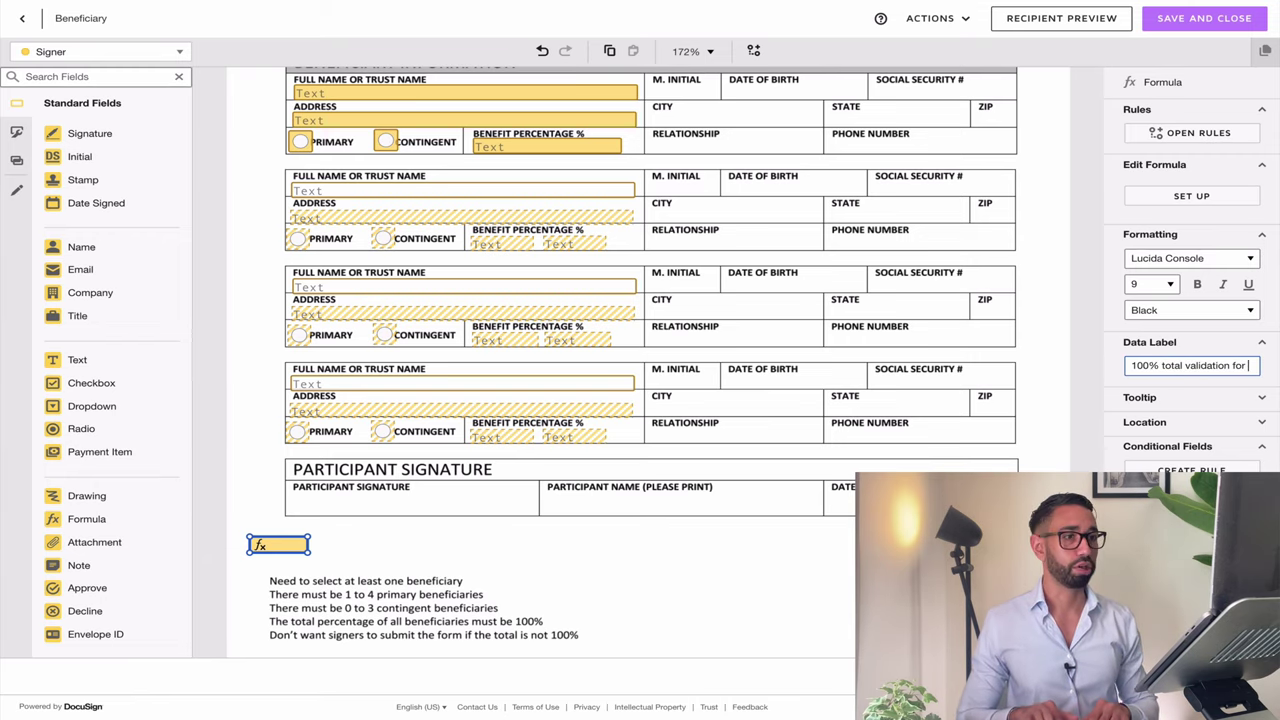
click(1195, 195)
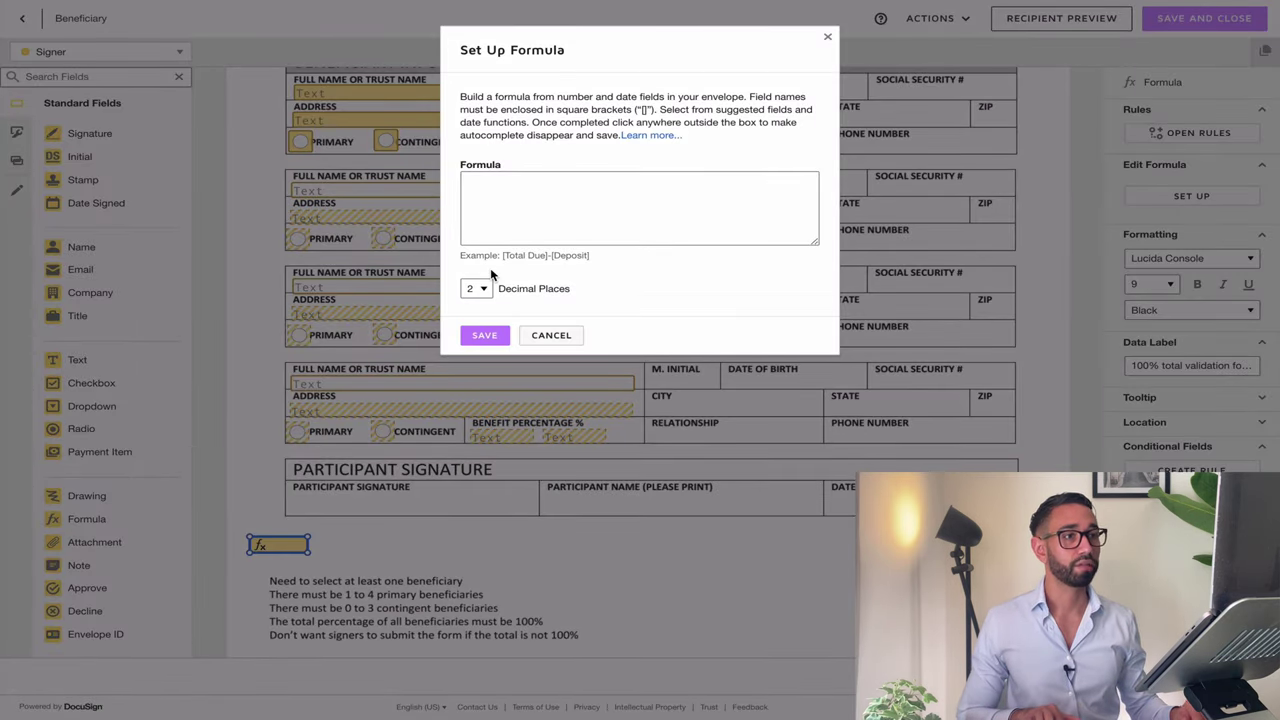
click(551, 336)
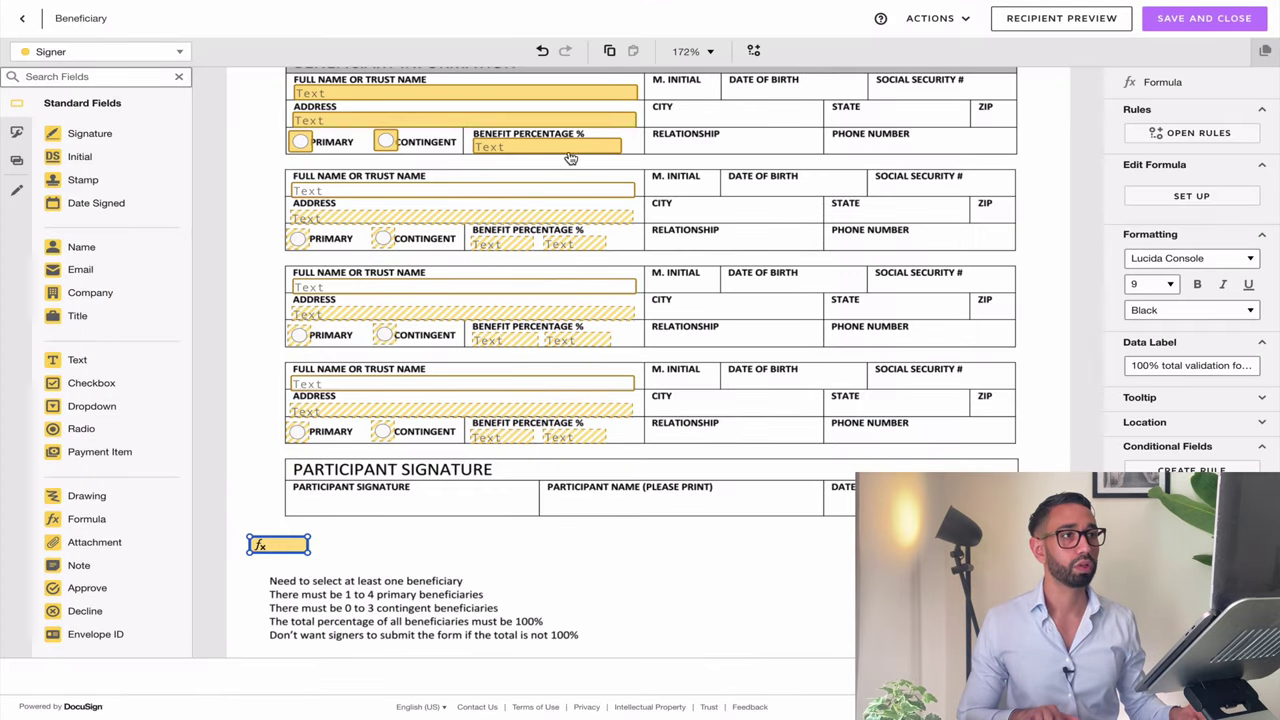
click(534, 150)
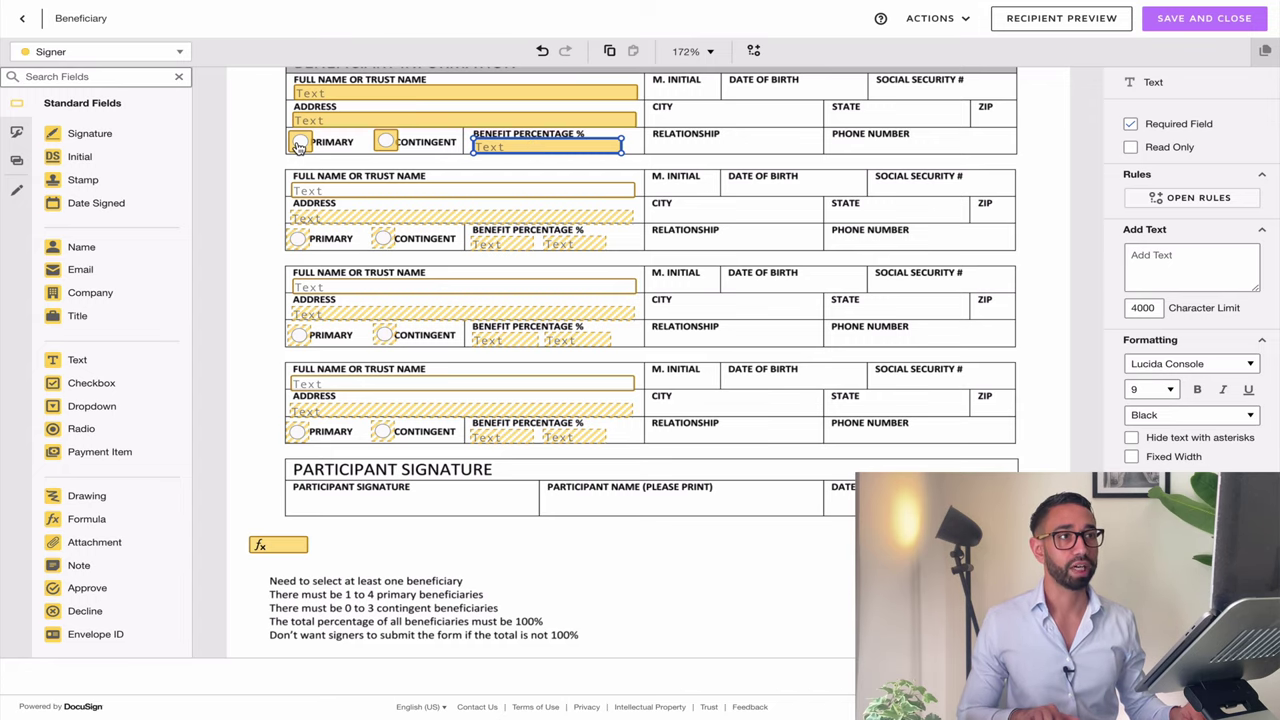
click(467, 178)
Delete the Contingent radio button from the first beneficiary block.
scroll(468, 176, up, 1)
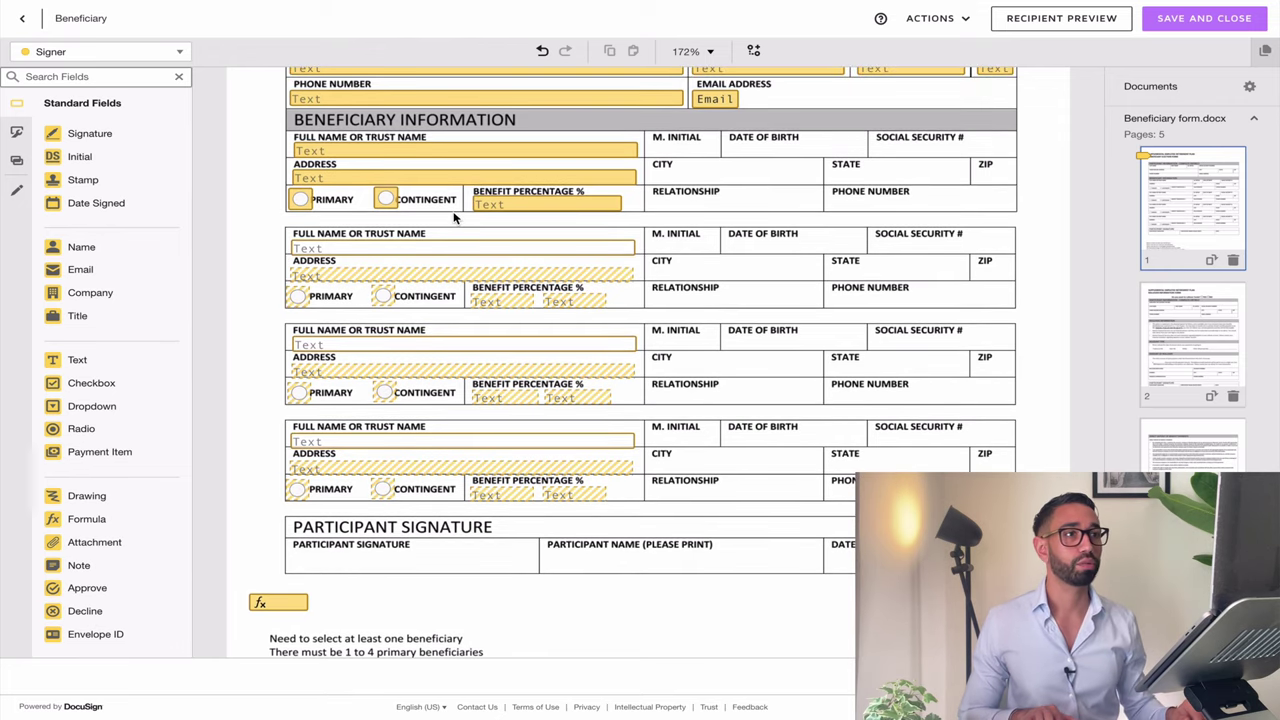
click(388, 199)
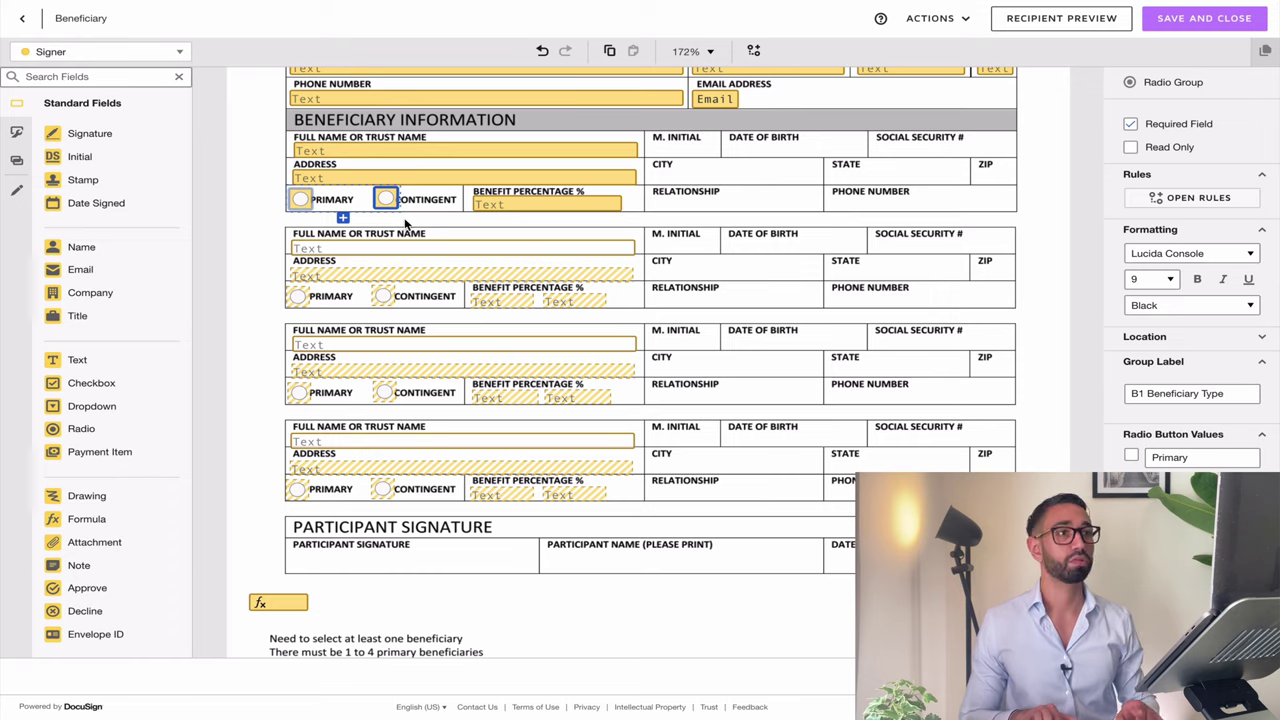
key(Delete)
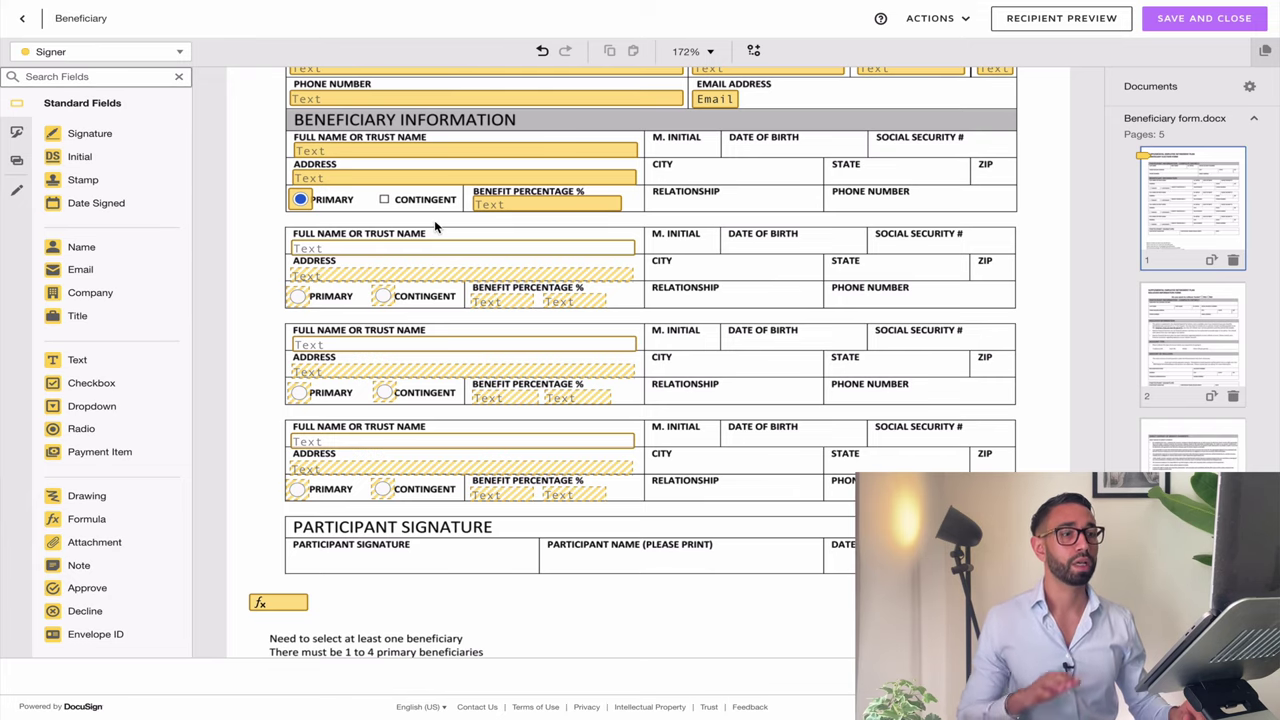
Set the formula to [B1 Benefit %] + [B2 Benefit Primary %] + [B3 Benefit Primary %] + [B4 Benefit Primary %] = 100.
click(278, 602)
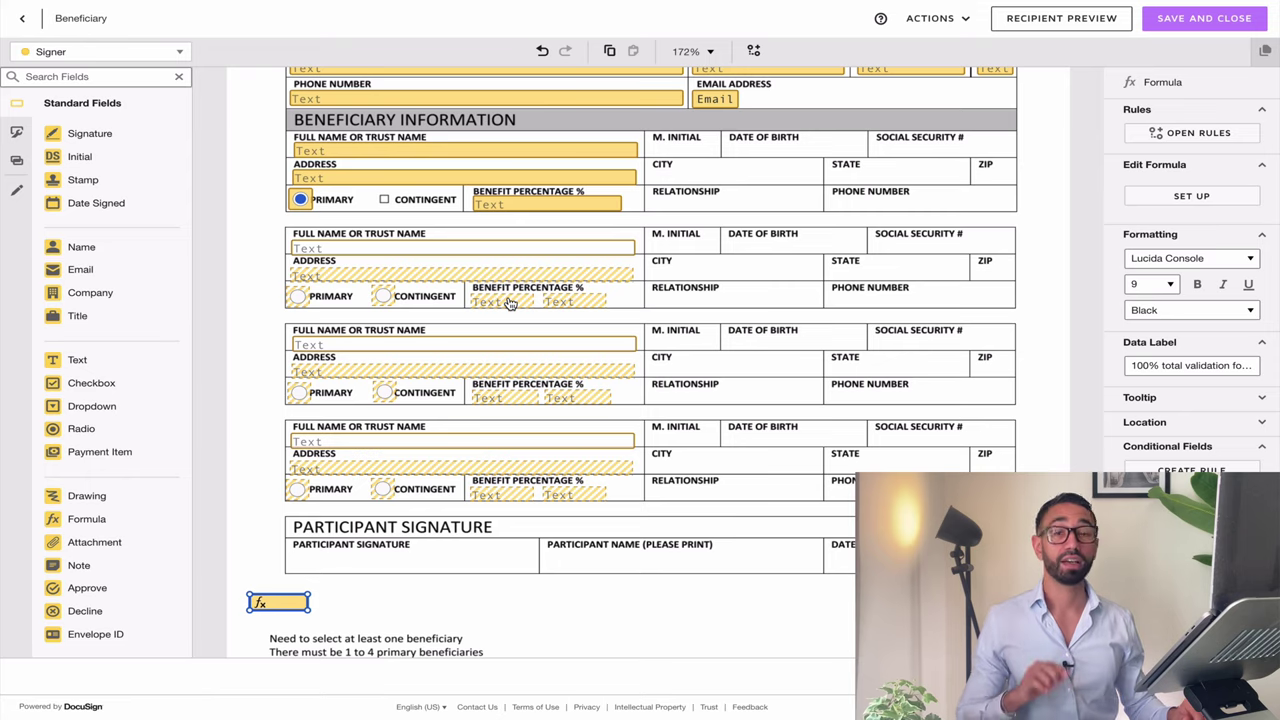
click(1180, 200)
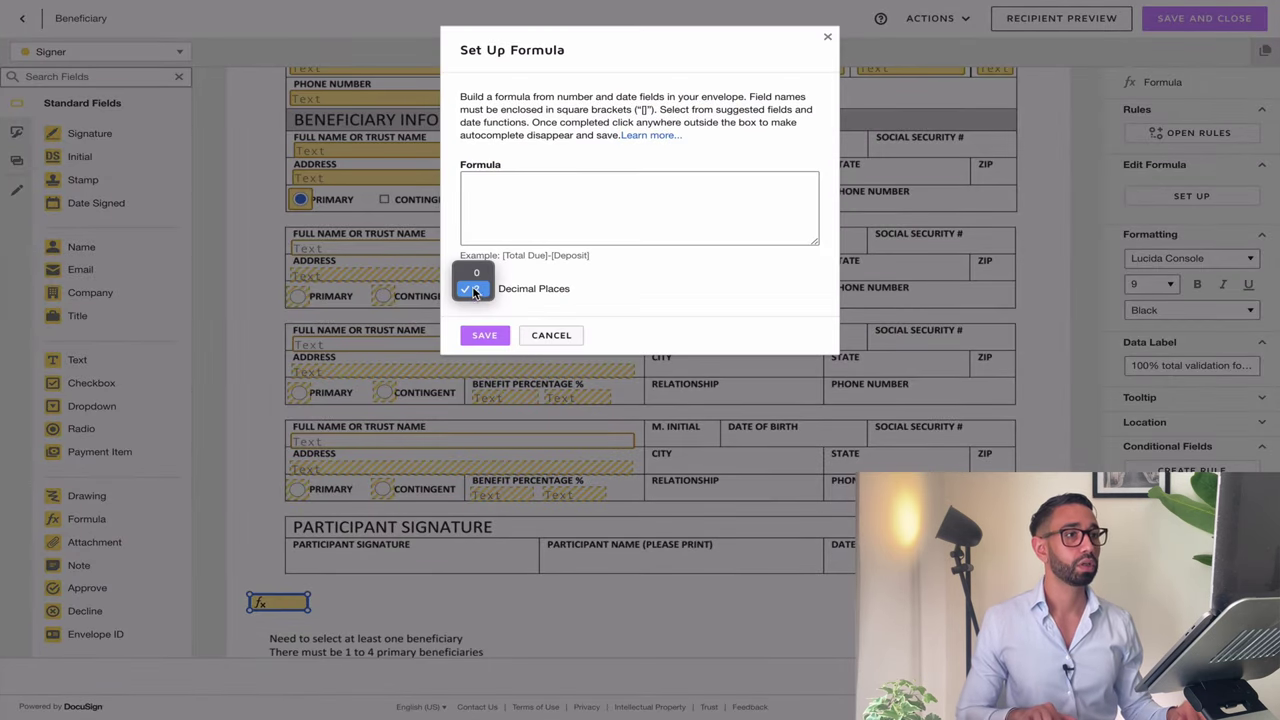
click(486, 186)
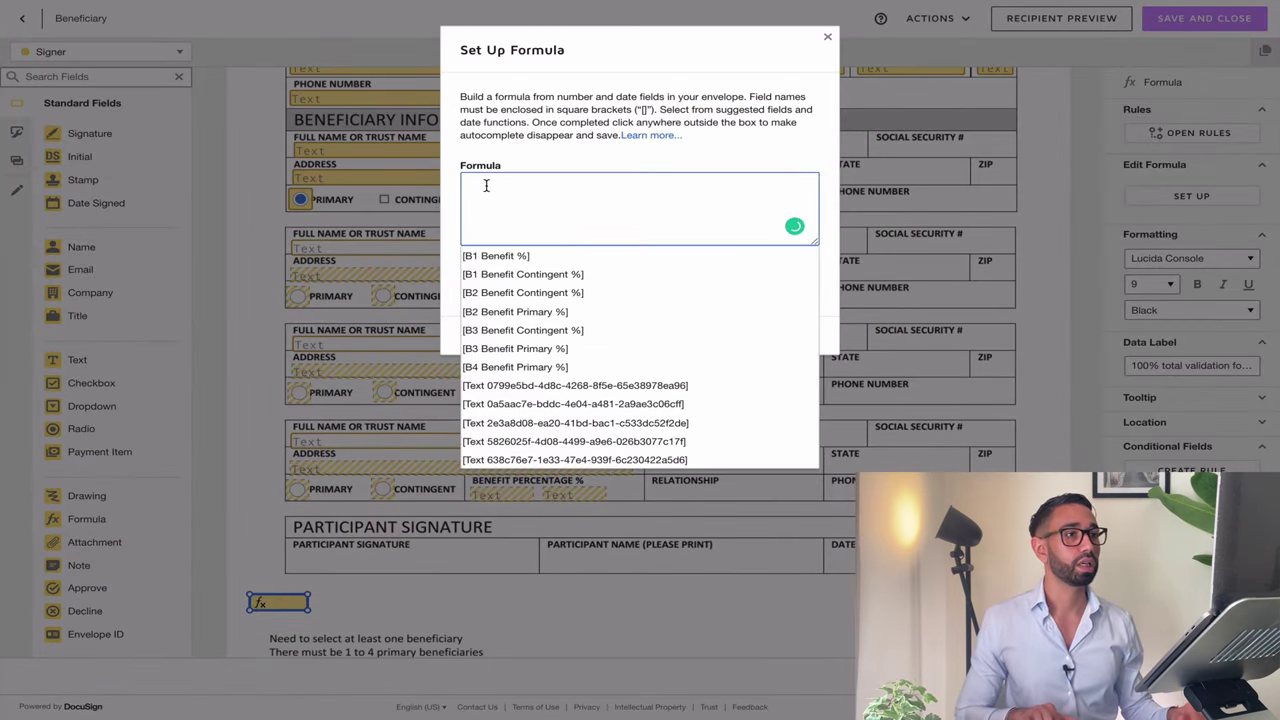
click(508, 258)
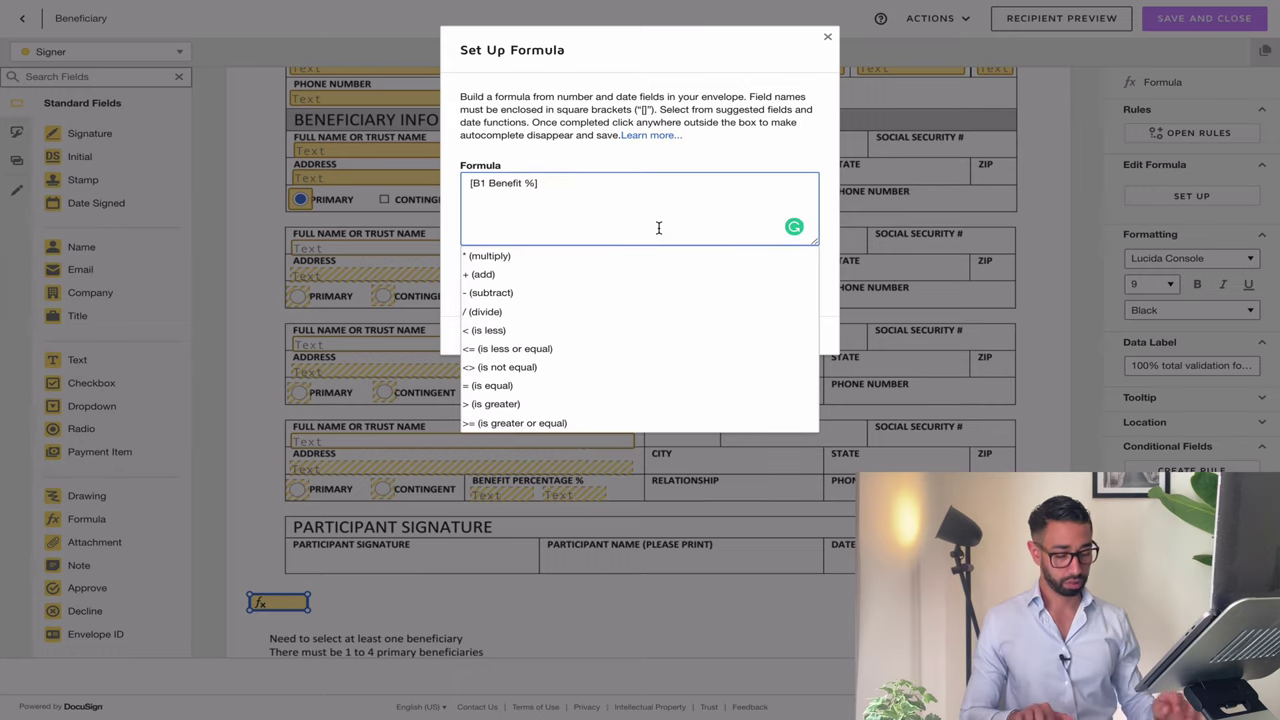
text(+[)
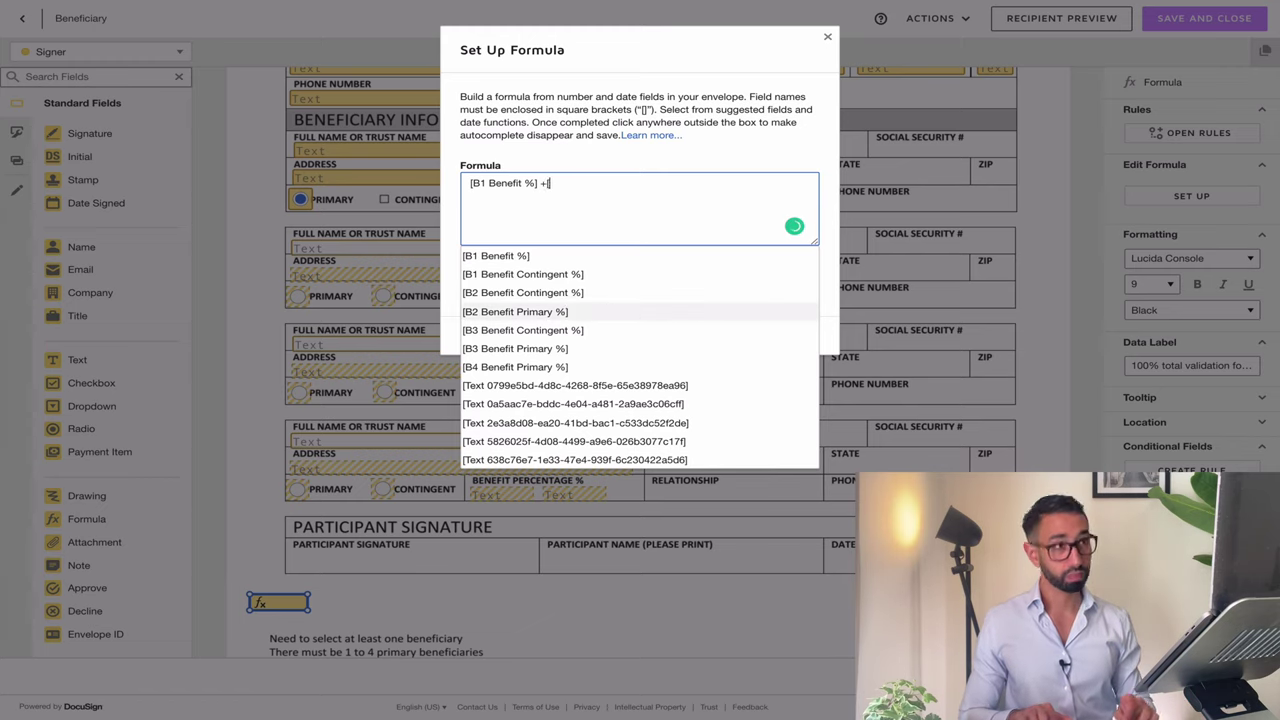
click(572, 311)
text(+)
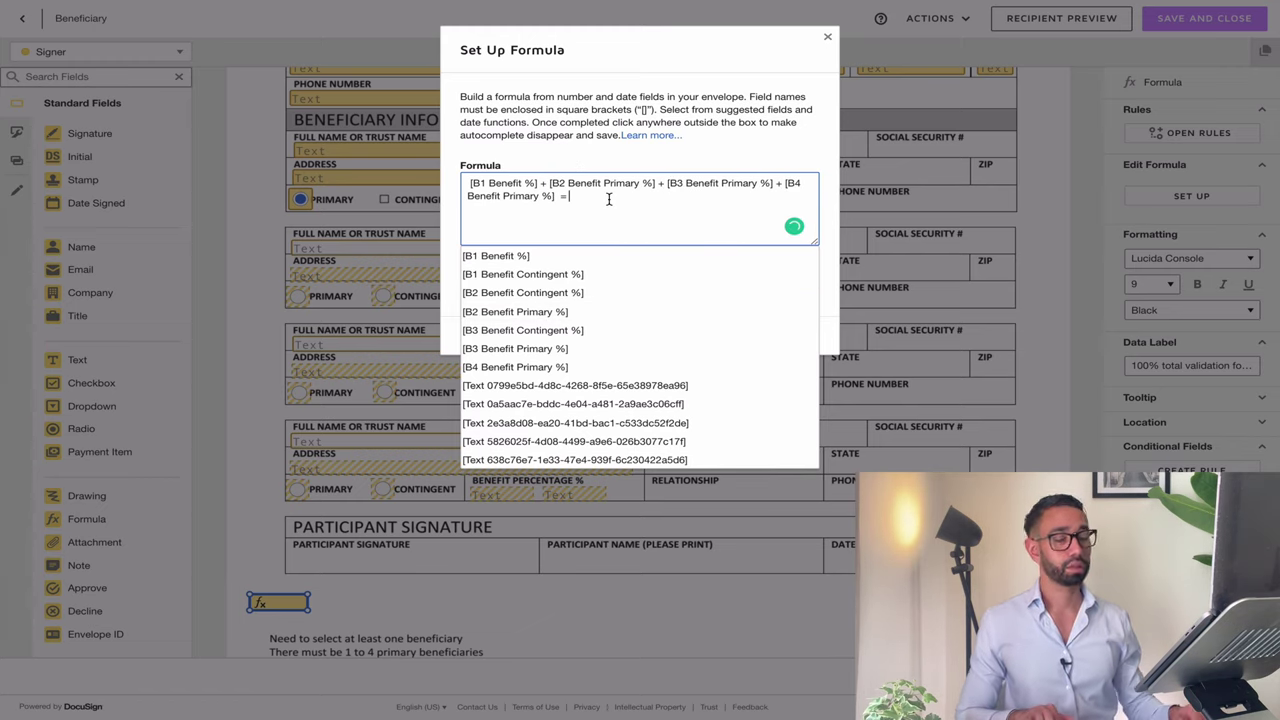
text(100)
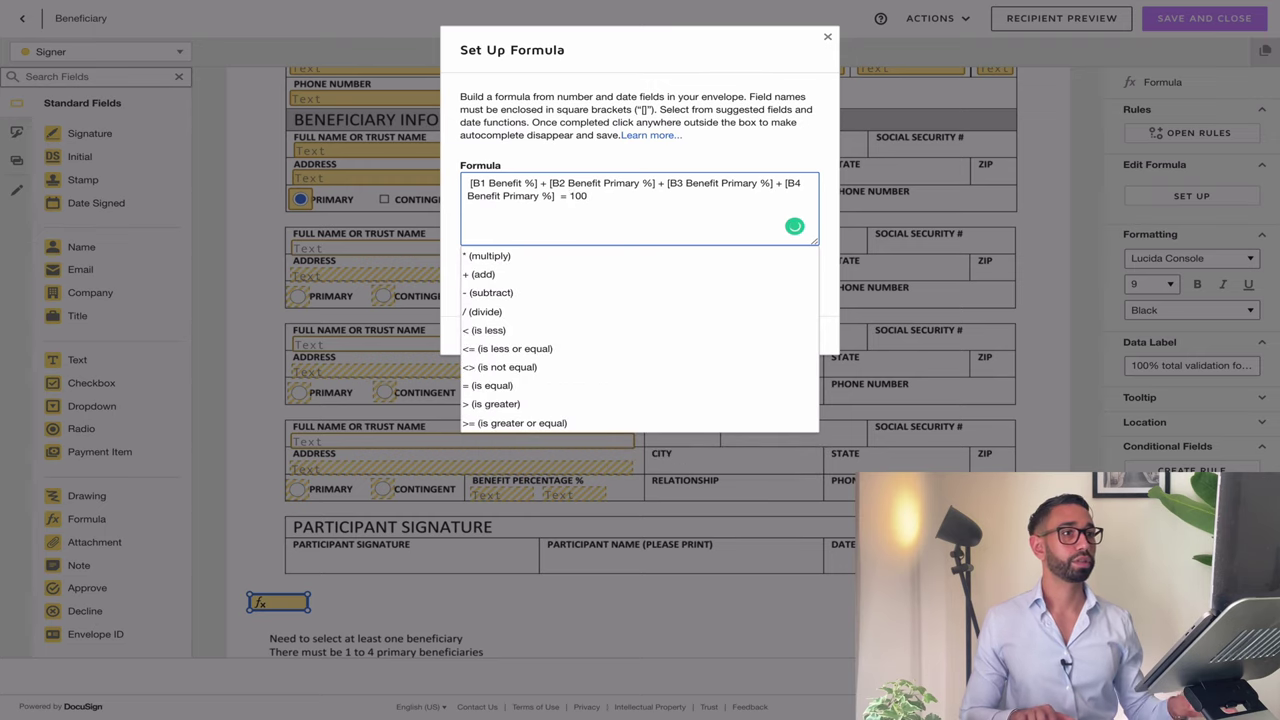
click(282, 628)
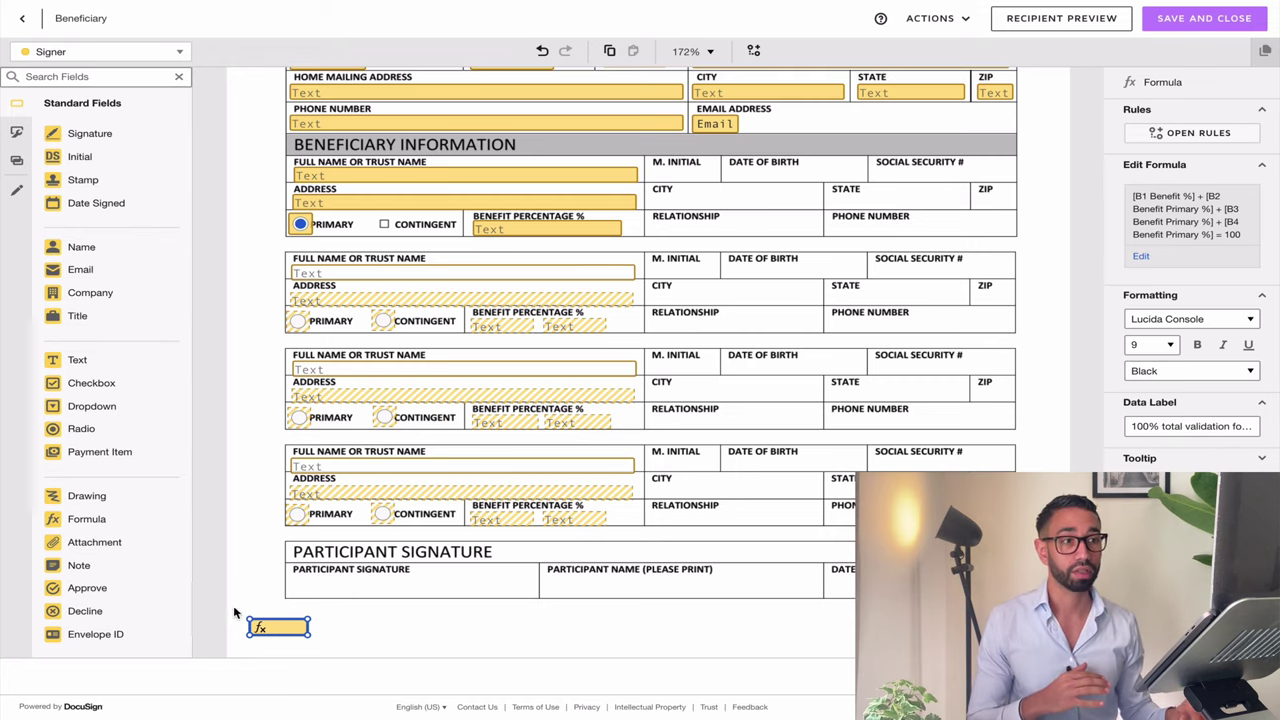
click(393, 640)
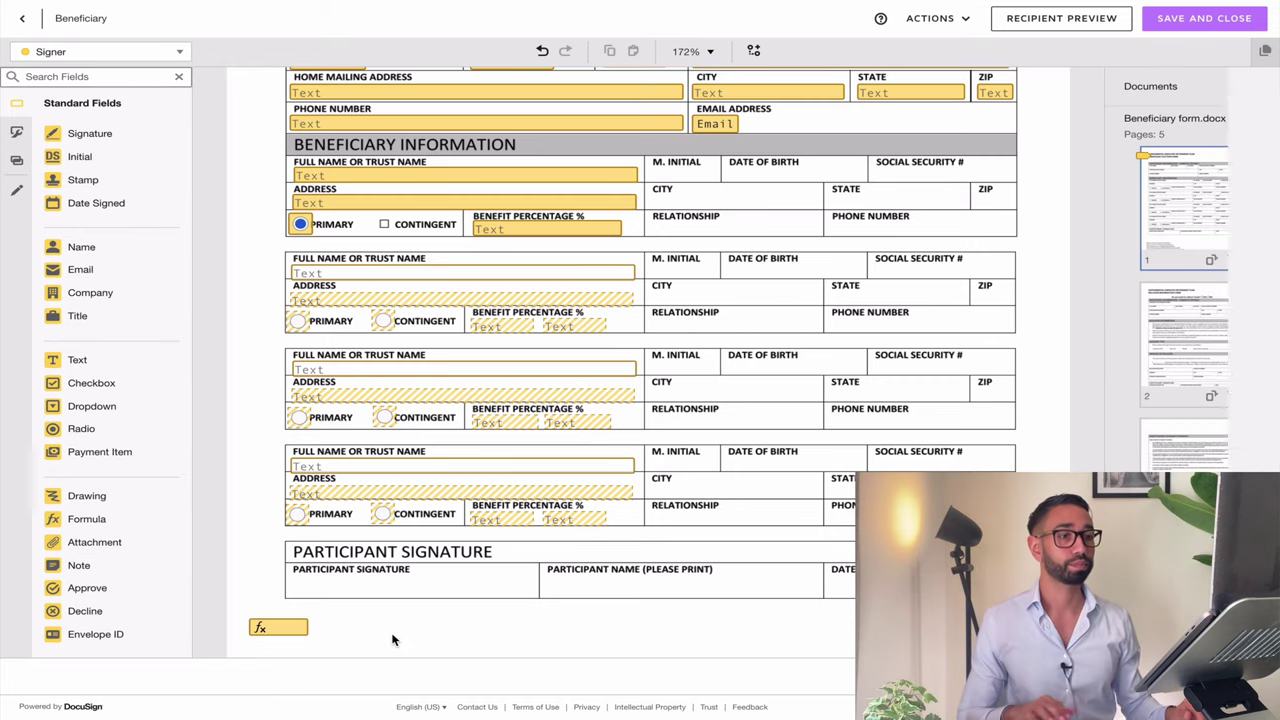
Add a Text field beside the formula field below the signature section, enlarge it into a box and set its font colour to Bright Red.
scroll(366, 596, up, 1)
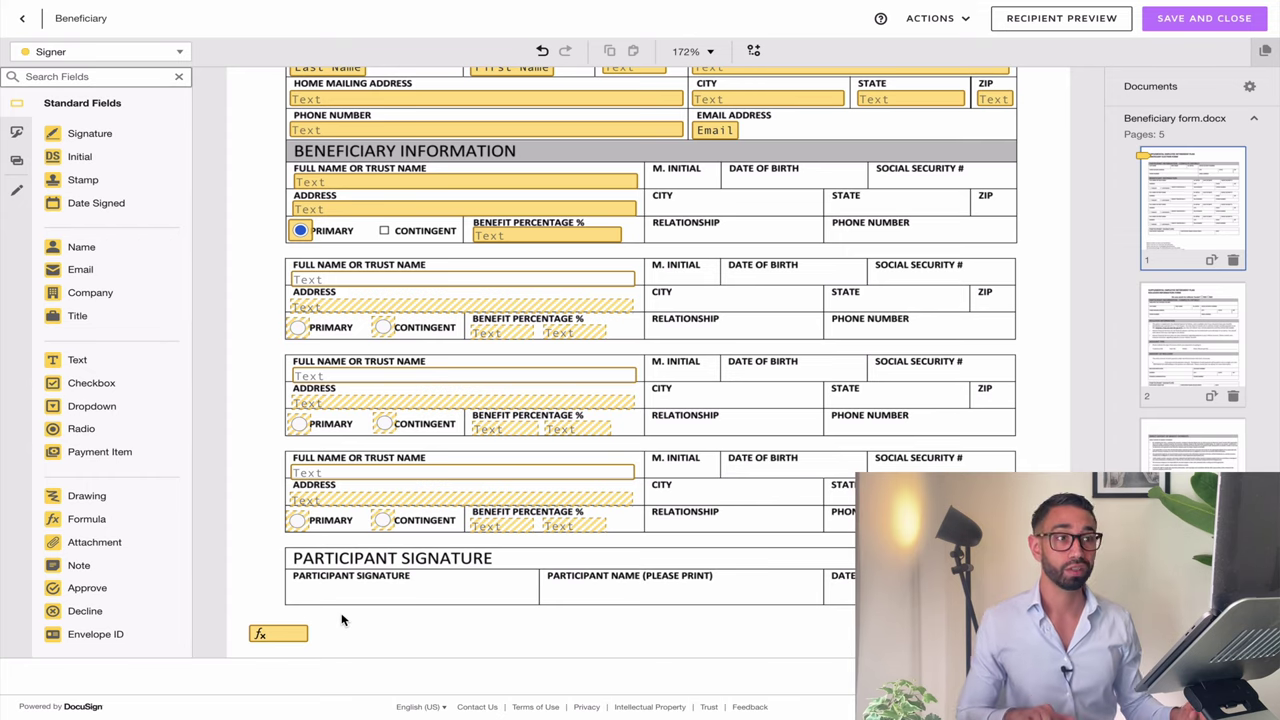
scroll(251, 466, down, 1)
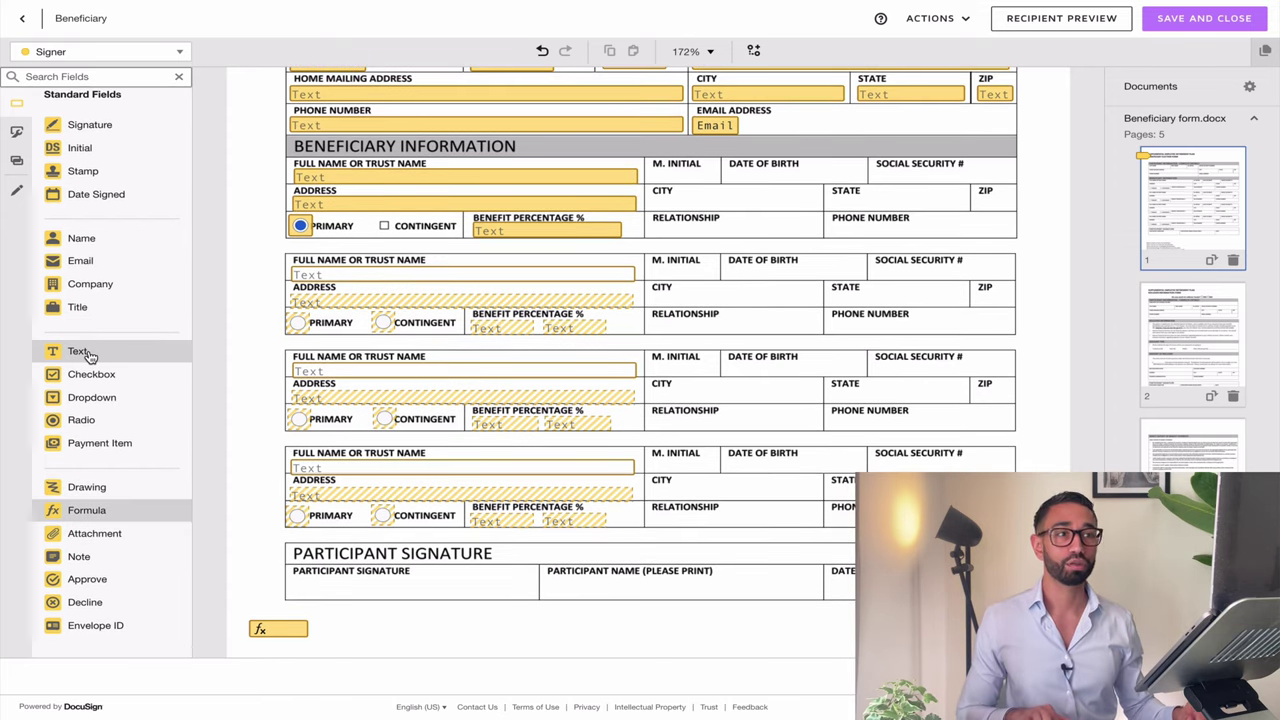
mouse_move(88, 354)
mouse_down()
mouse_move(126, 360)
mouse_move(370, 626)
mouse_up()
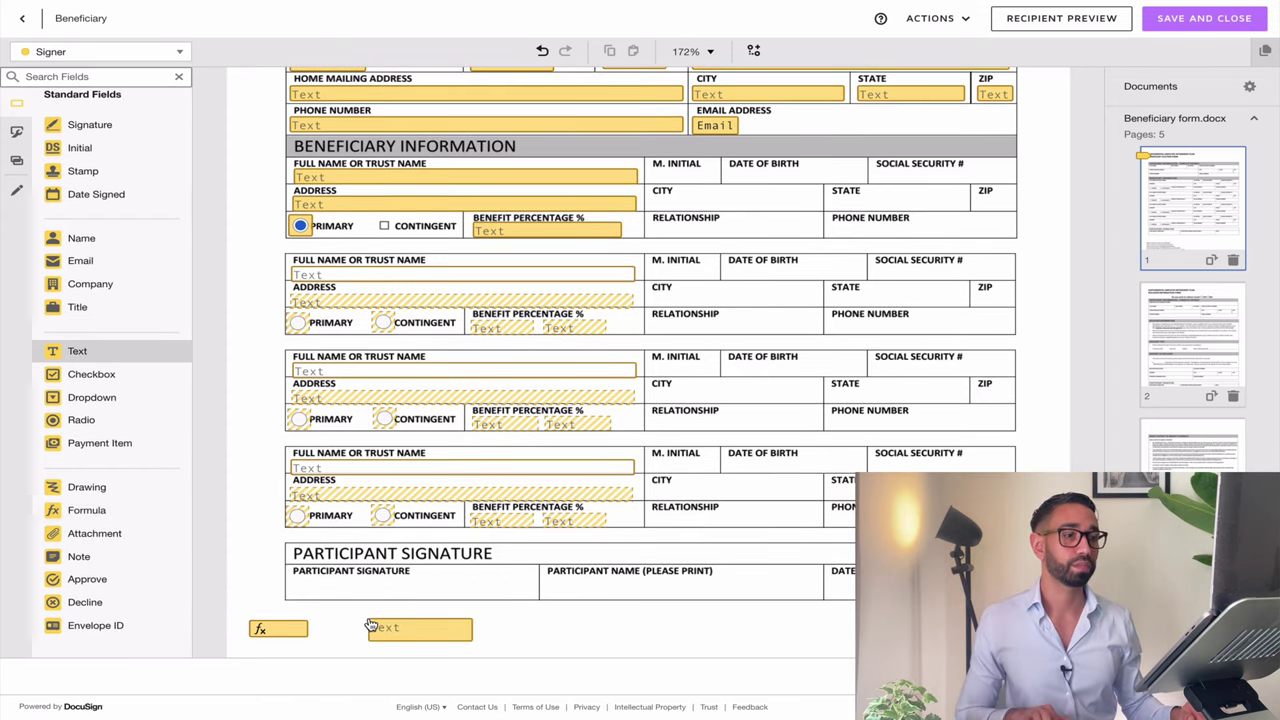
scroll(370, 626, down, 5)
drag(466, 513, 843, 593)
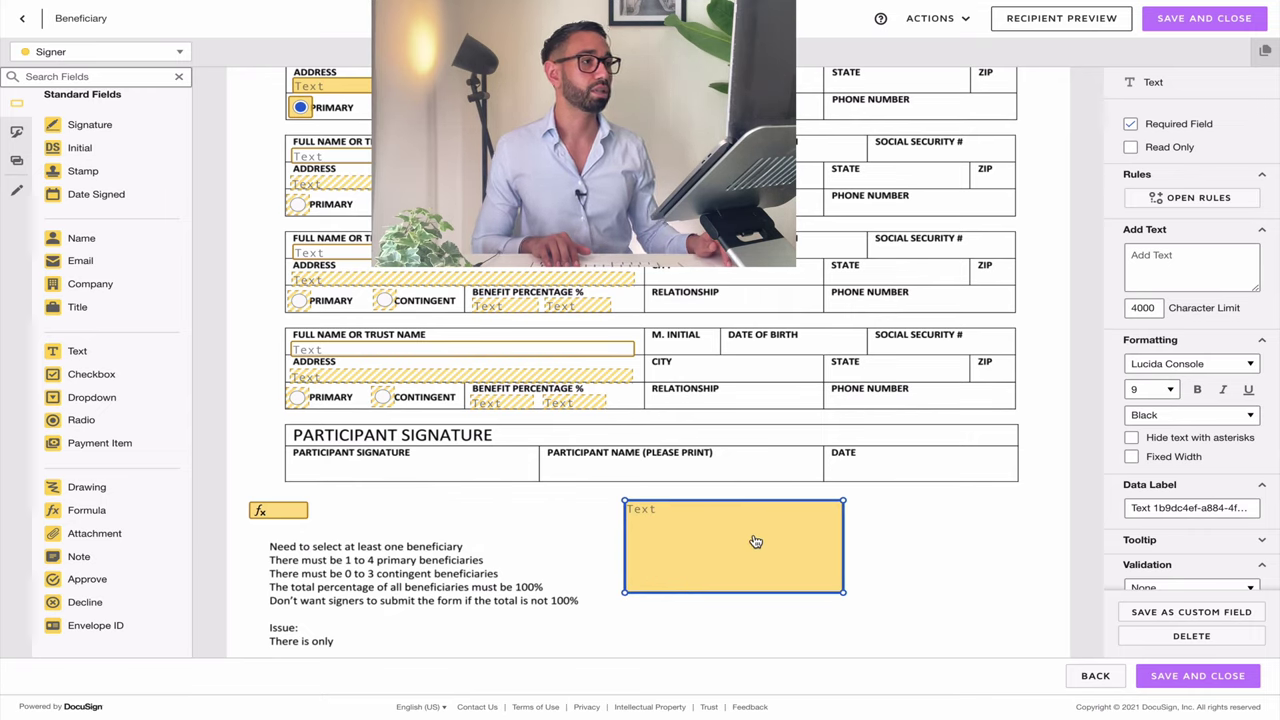
click(1165, 414)
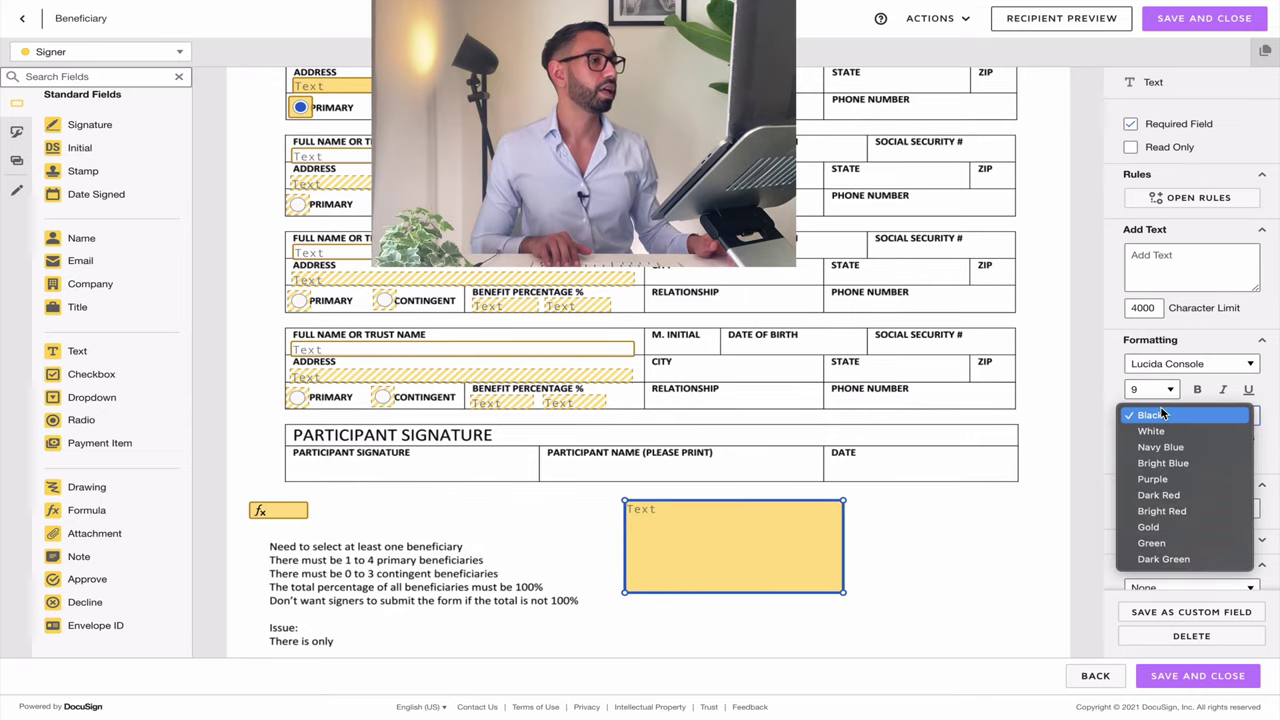
click(1160, 511)
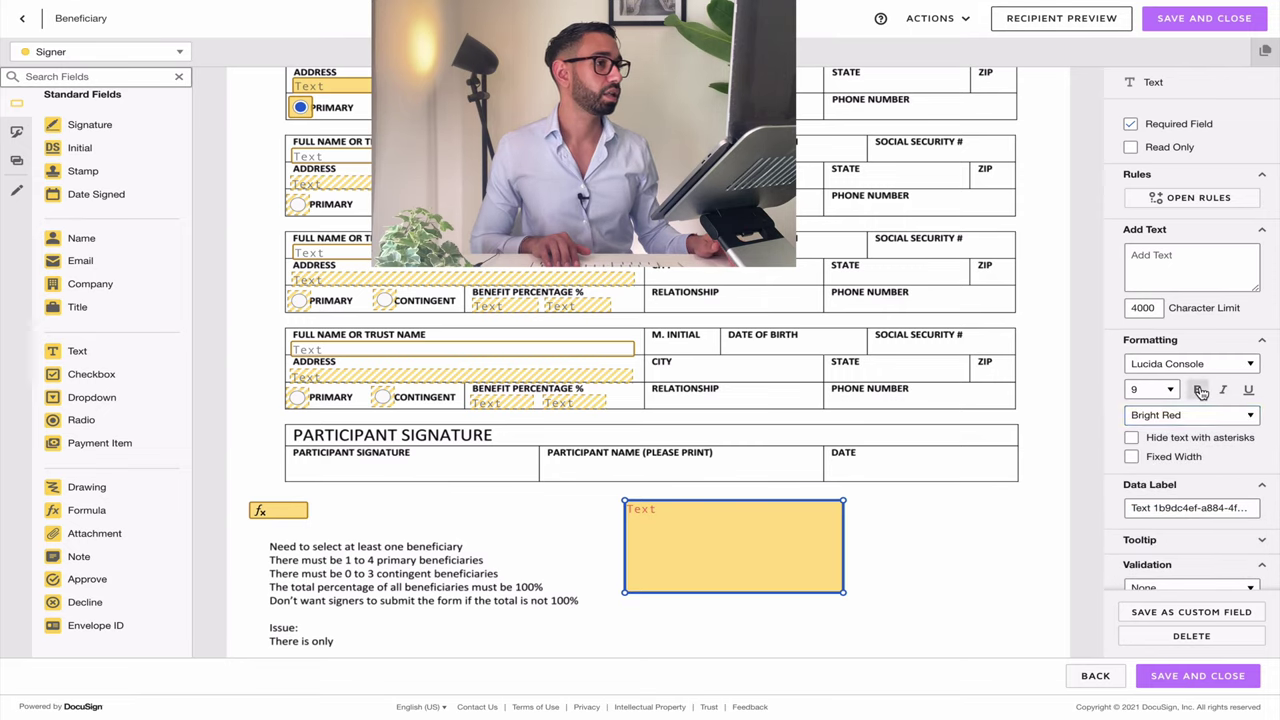
Set the red text field's font size to 14 and its text to "TOTAL BENEFIT PERCENTAGE MUST ADD UP TO 100% FOR PRIMARY AND CONTINGENT BENEFICIARIES".
click(1168, 390)
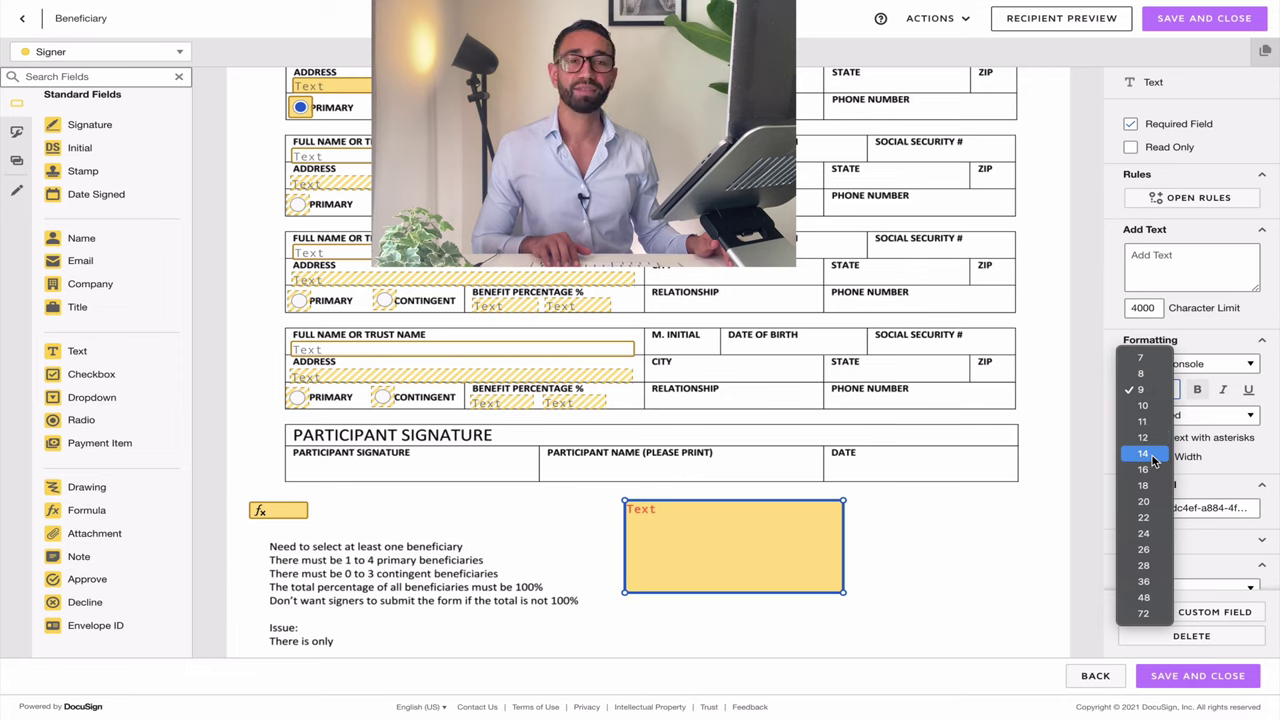
click(1143, 454)
text(TOTAL BENEFIT PERCENTAGE MUST ADD UP TO 100% FOR PRIMARY AND CONTINGENT BENEFICIARIES)
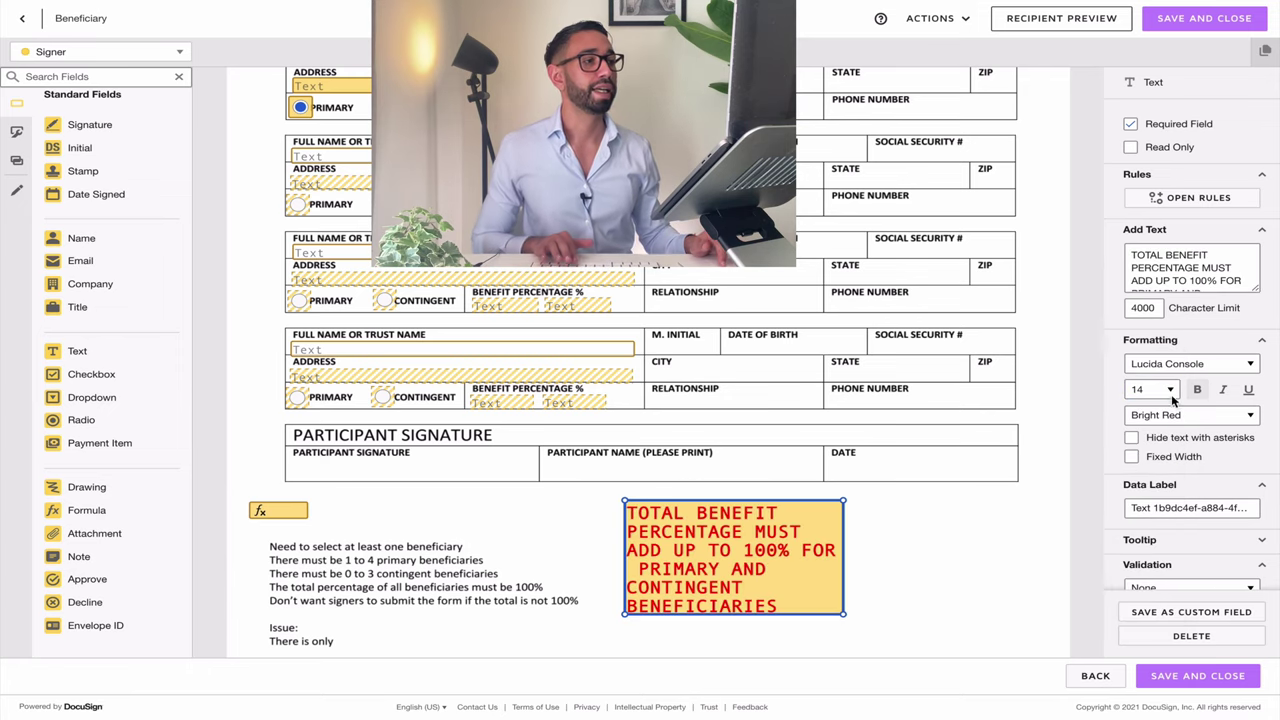
Set the red warning text field's data label to "ERROR MESSAGE".
scroll(1200, 484, down, 1)
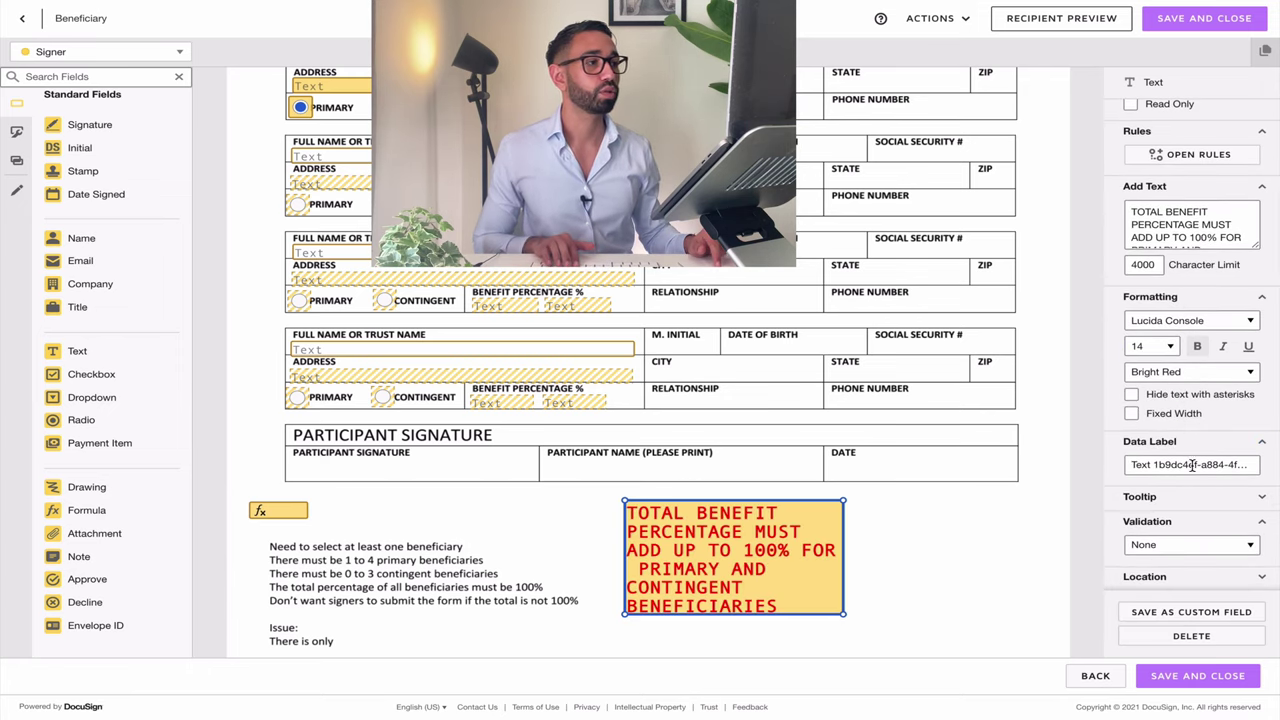
double_click(1193, 465)
click(1193, 465)
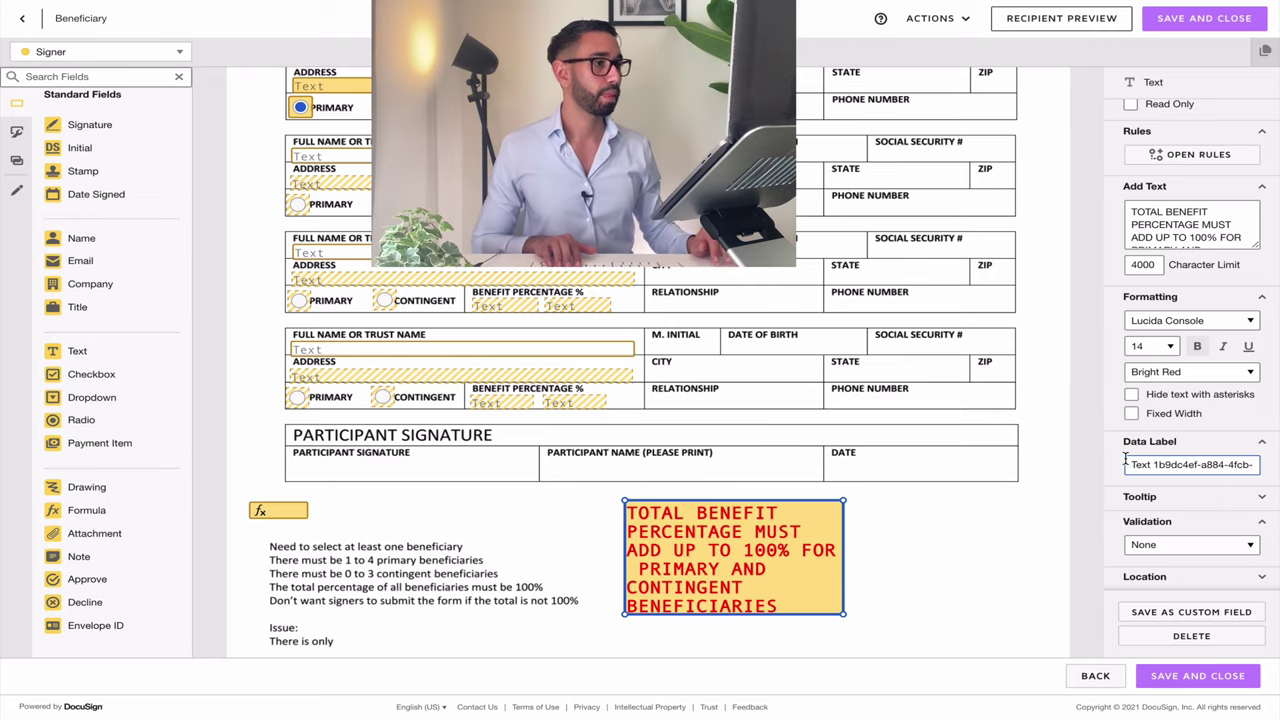
triple_click(1181, 462)
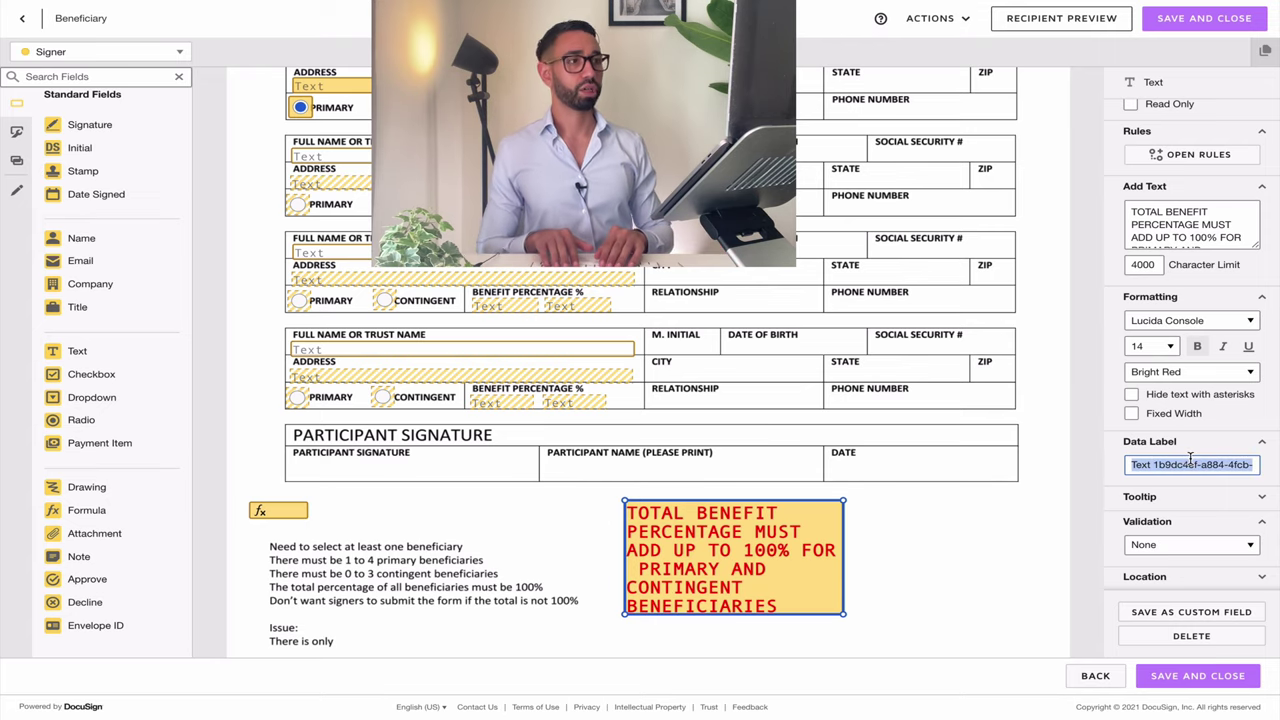
text(ER)
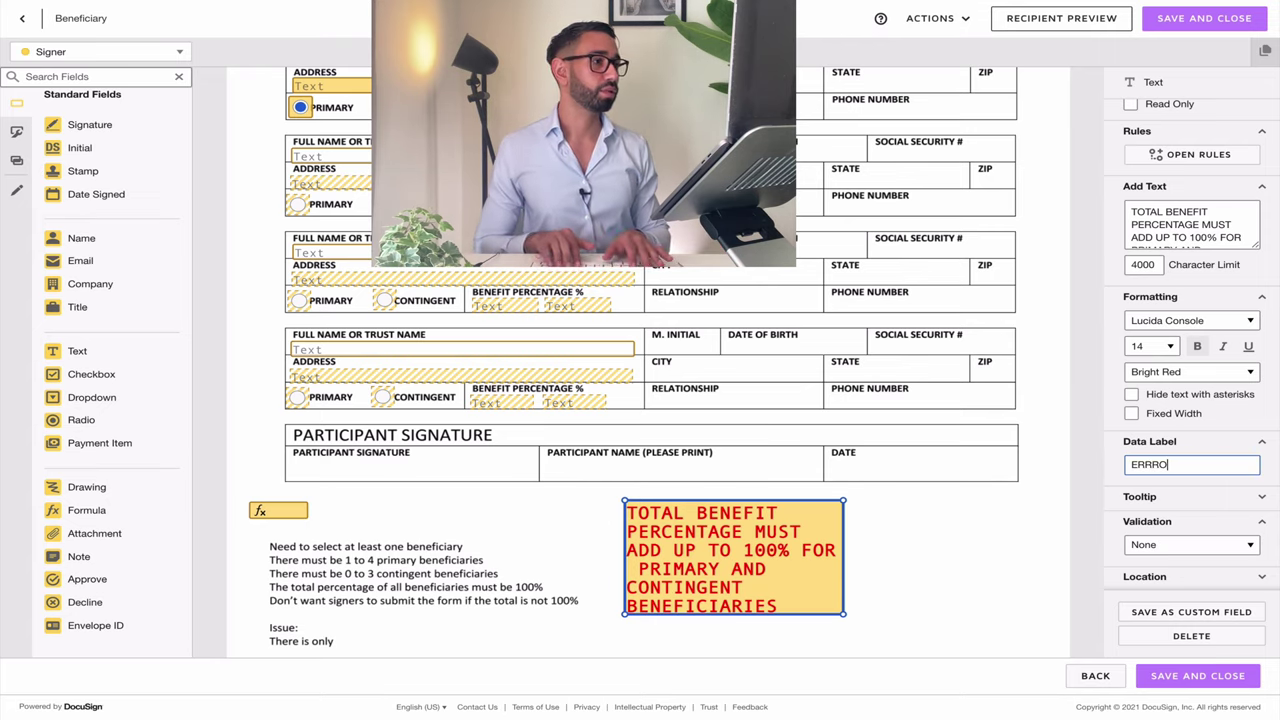
text(ROR MESSAGE)
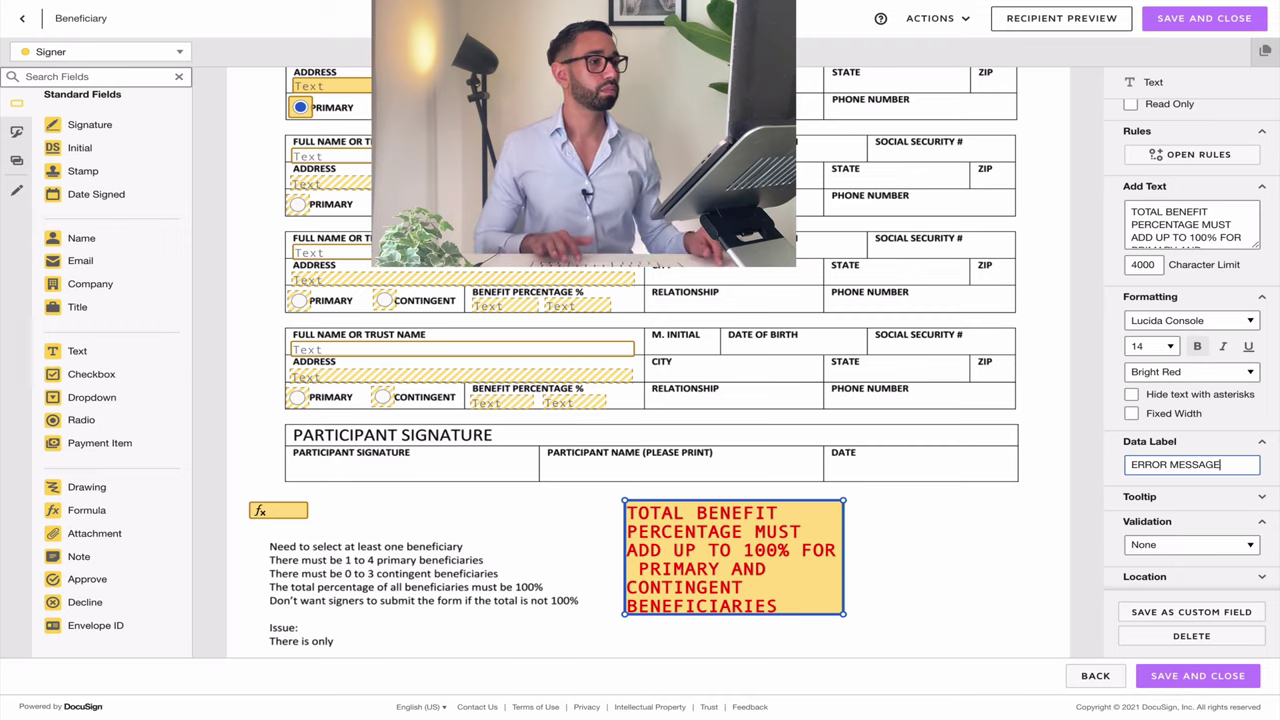
Give the ERROR MESSAGE field a Custom validation with the regex pattern "DFGHIJBVBNMKL".
scroll(1107, 511, down, 2)
click(1188, 438)
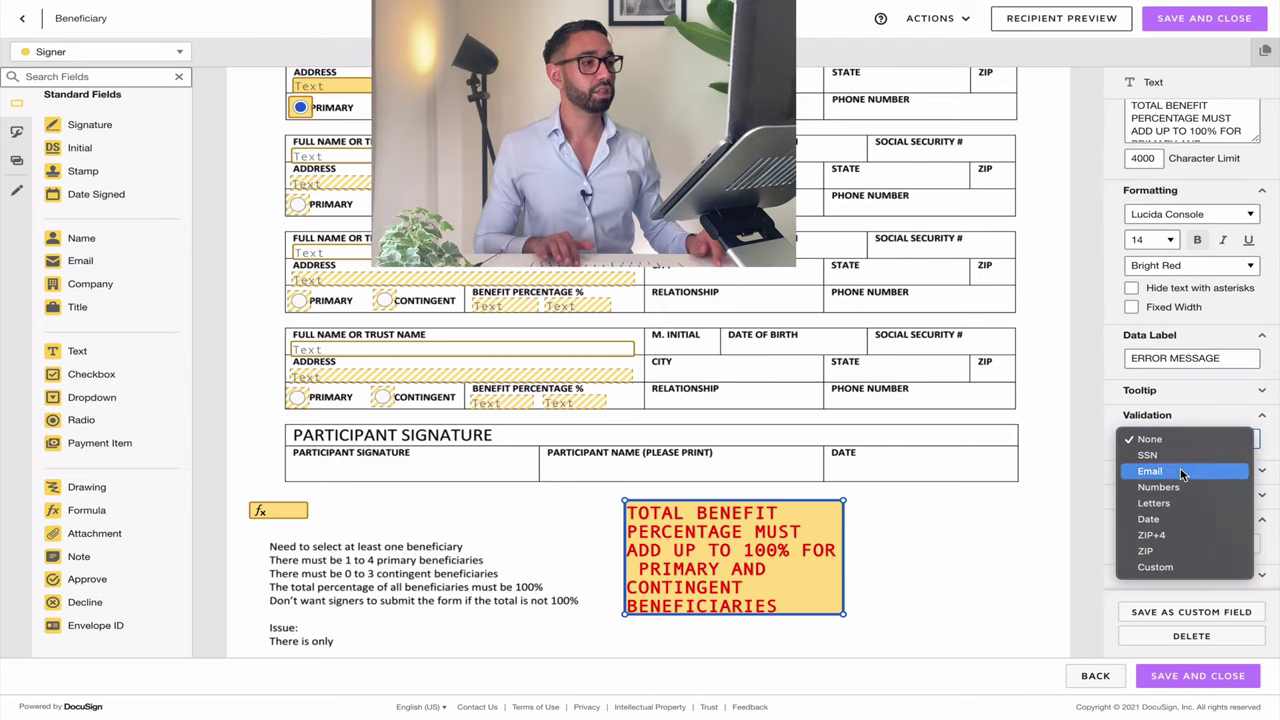
click(1160, 567)
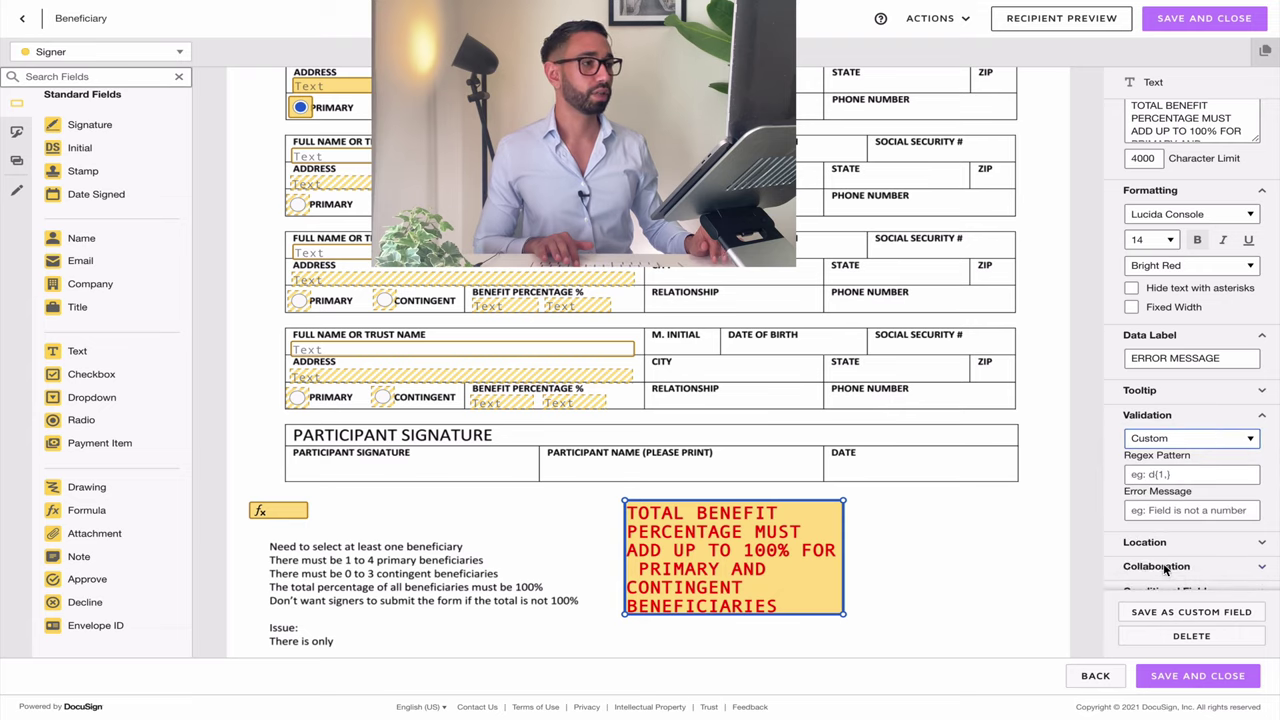
click(1183, 474)
text(DFGHJBVBNMKL)
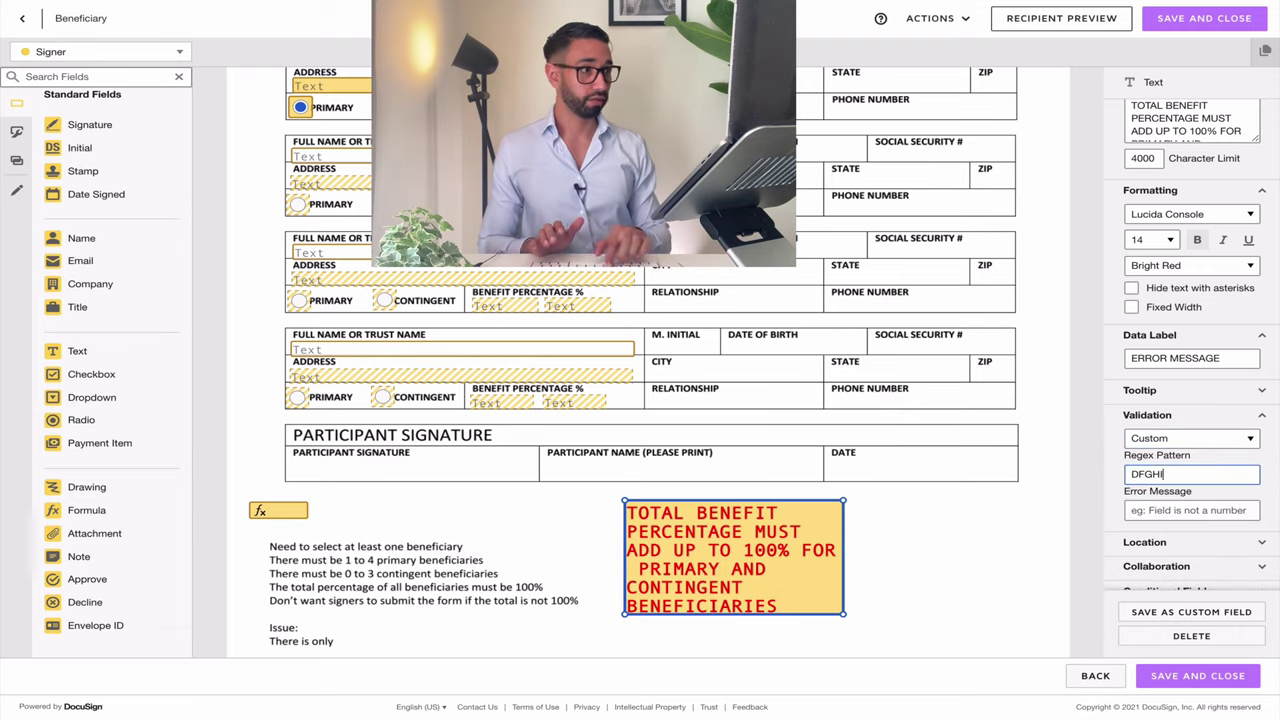
click(908, 537)
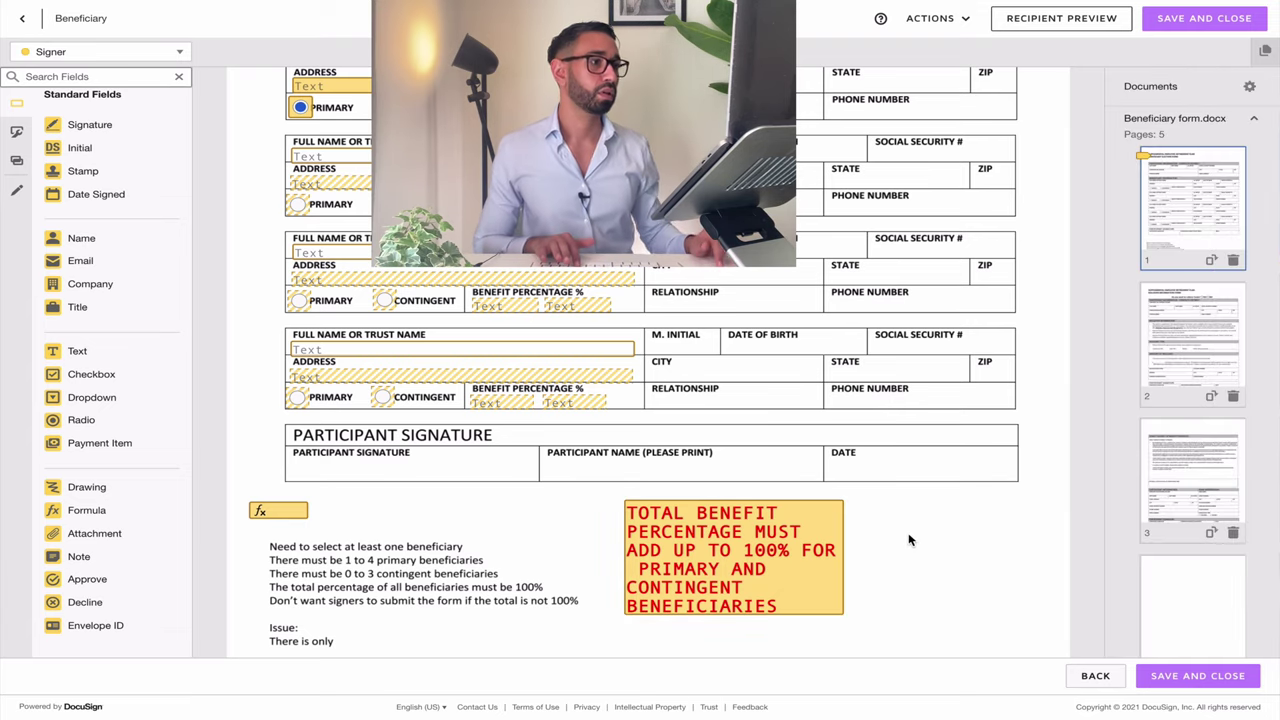
Review the ERROR MESSAGE field's regex pattern, required setting and other properties.
click(814, 534)
scroll(1165, 467, down, 3)
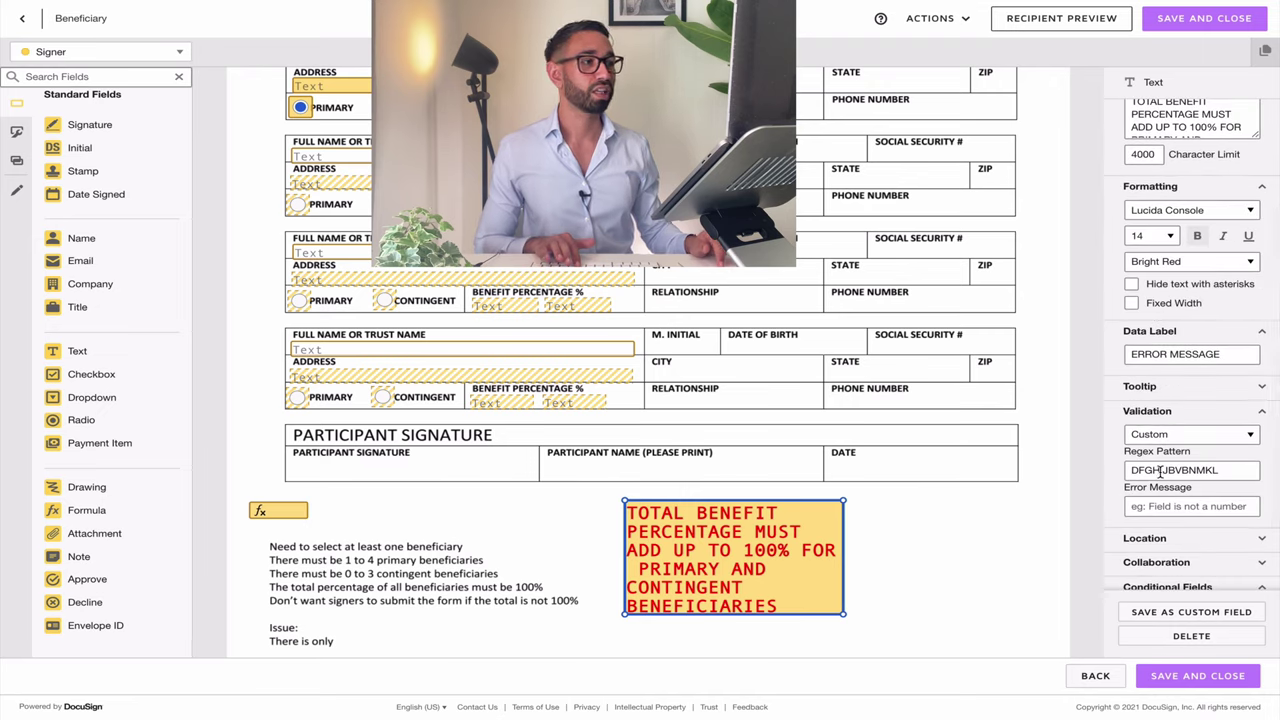
drag(1135, 469, 1210, 470)
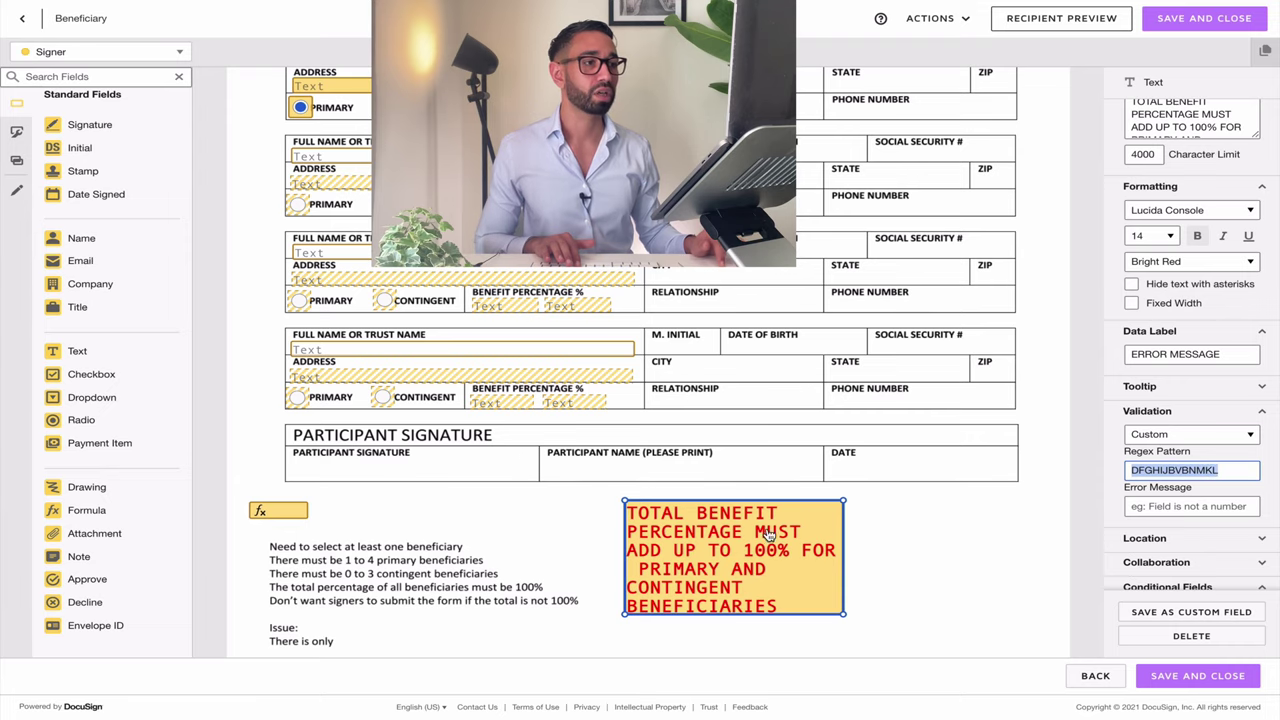
scroll(770, 536, down, 1)
scroll(1186, 517, down, 3)
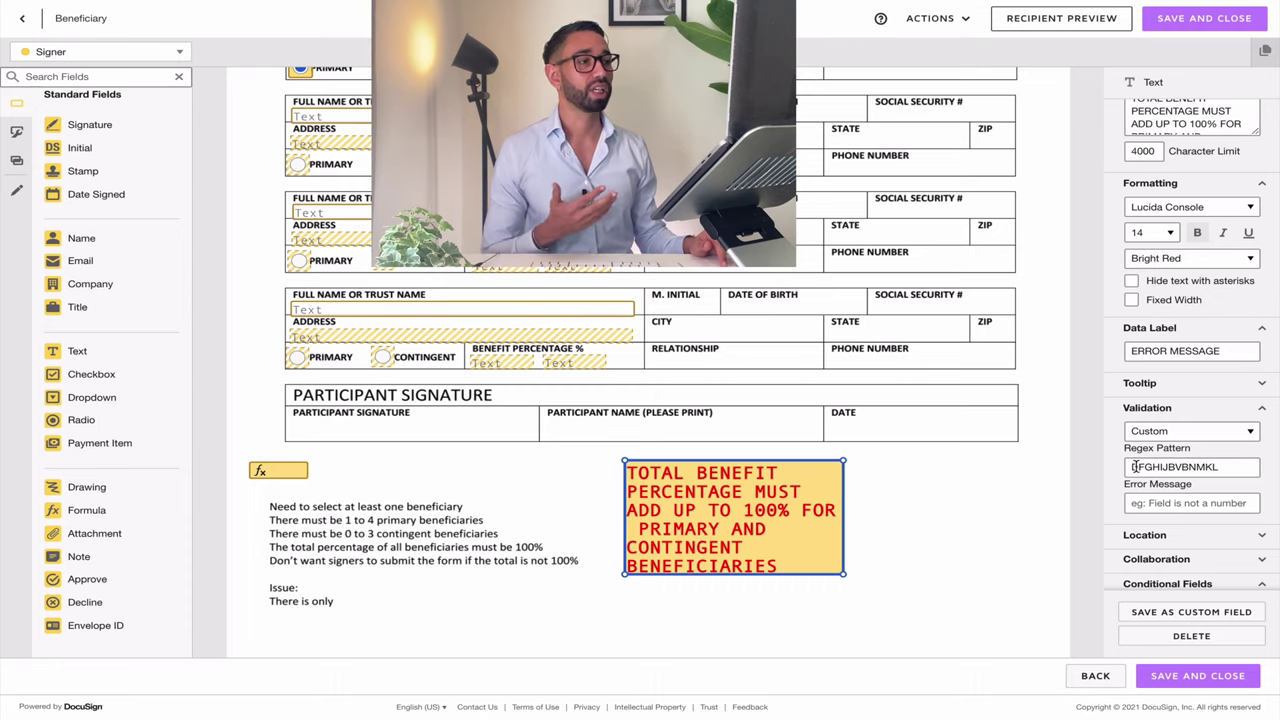
scroll(1203, 227, up, 3)
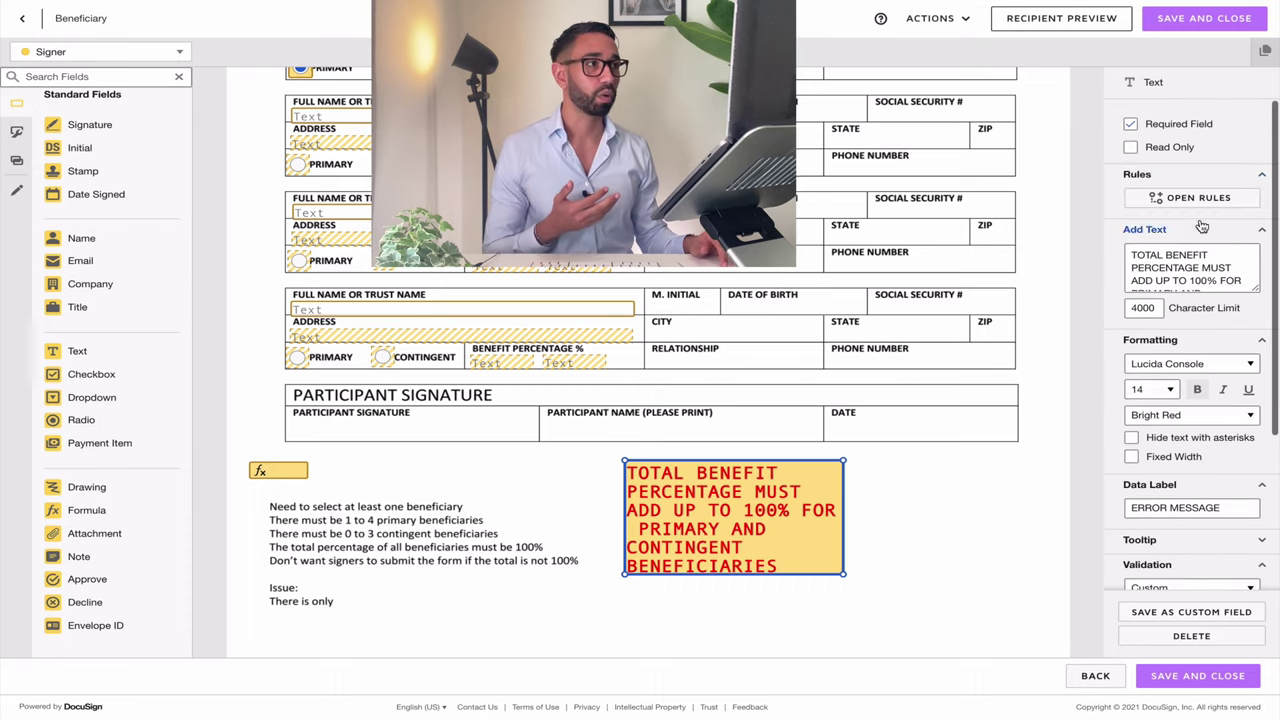
click(900, 542)
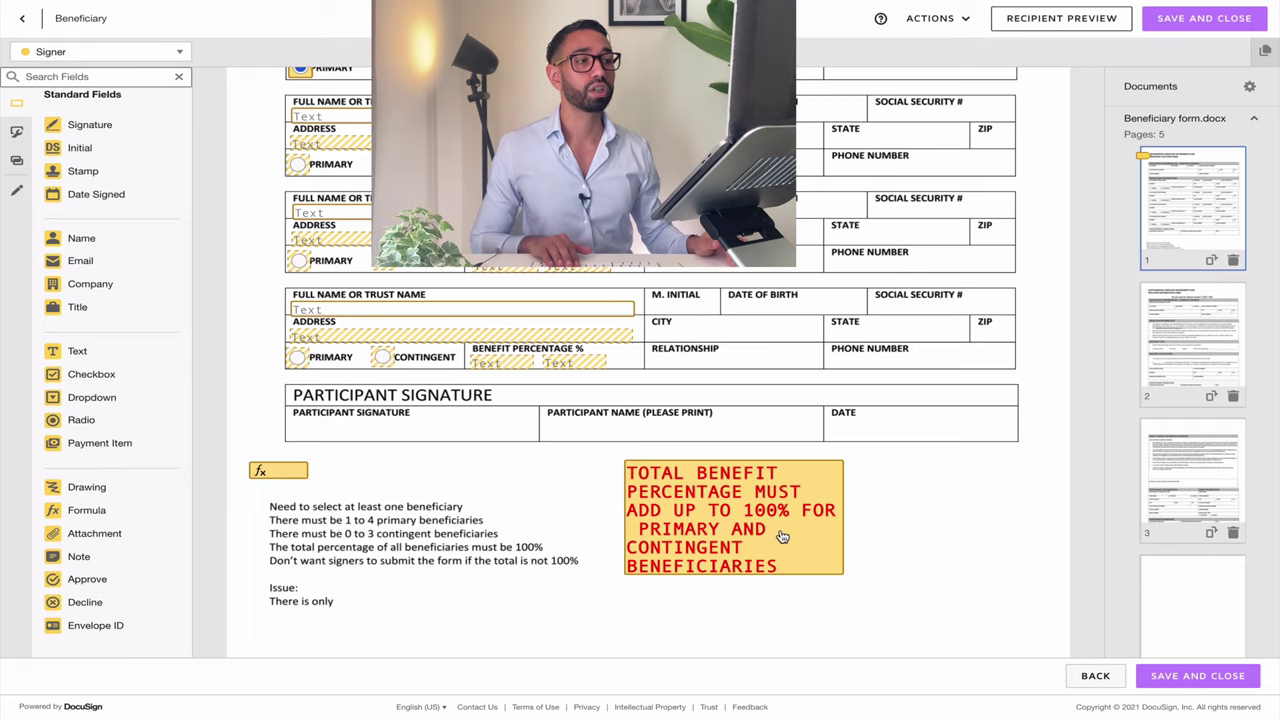
click(757, 510)
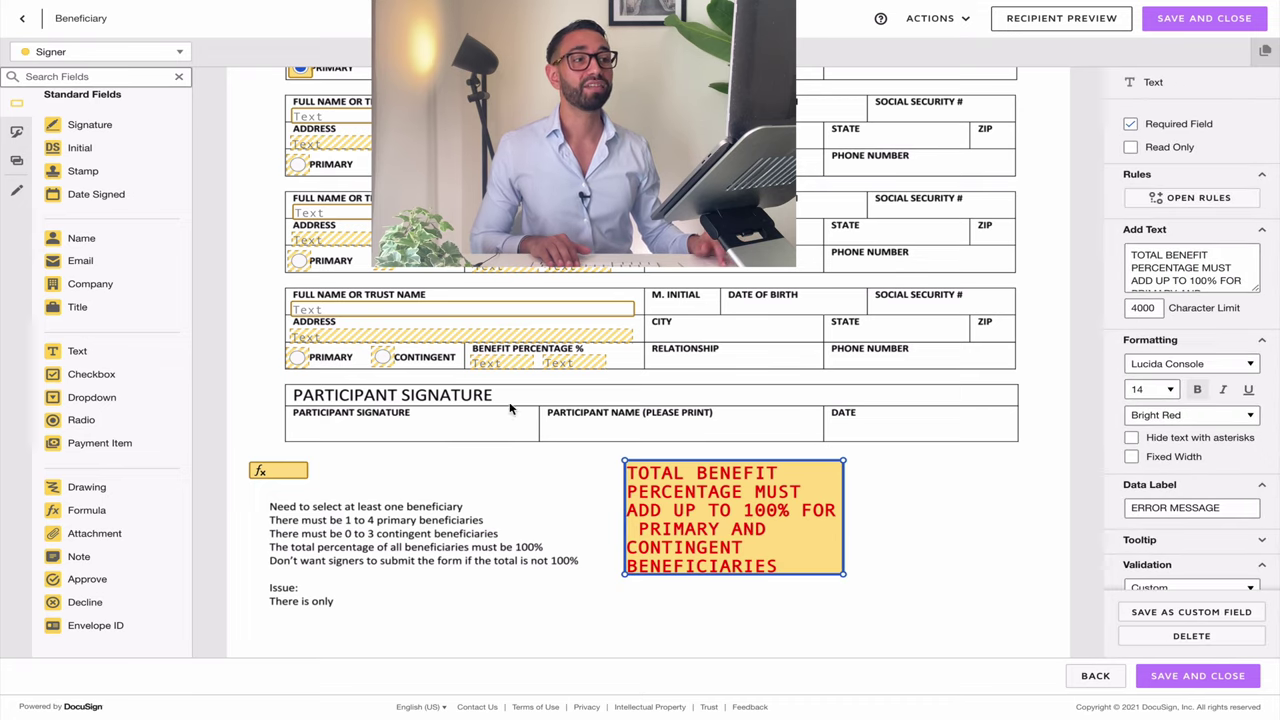
Create a conditional rule on the primary total formula field that shows the ERROR MESSAGE field when its value is 0.
click(268, 470)
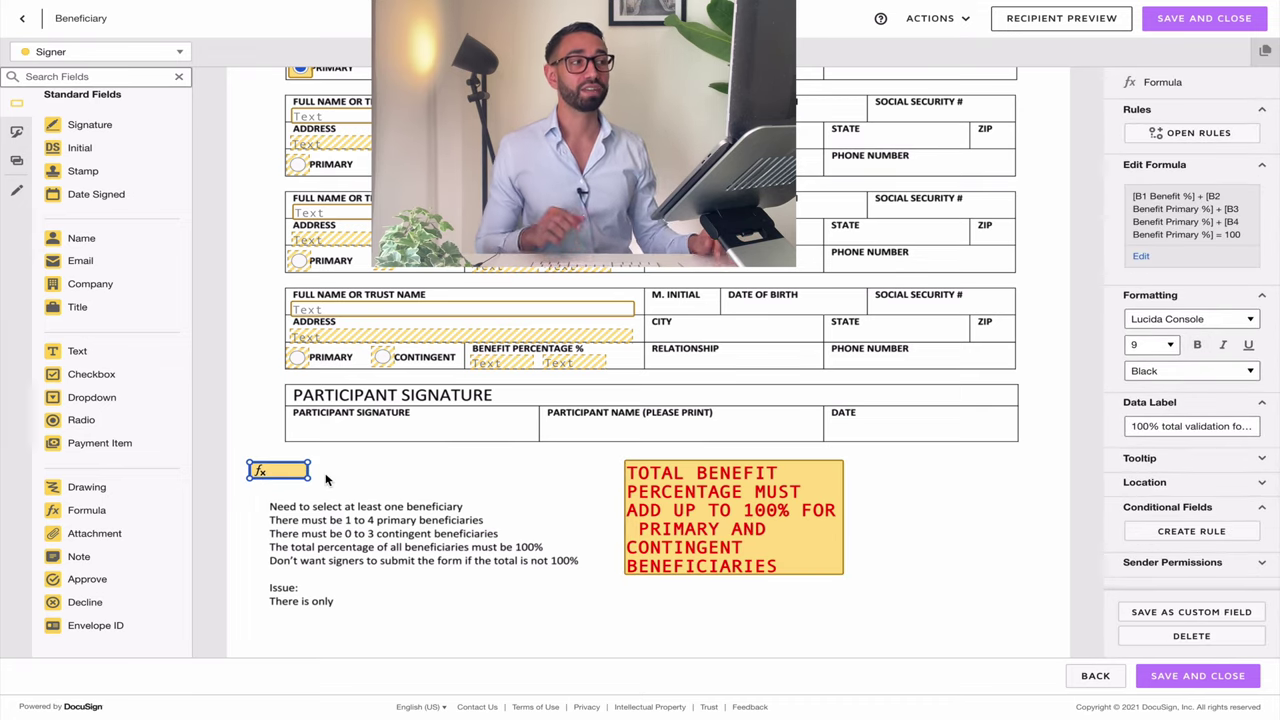
scroll(325, 480, up, 1)
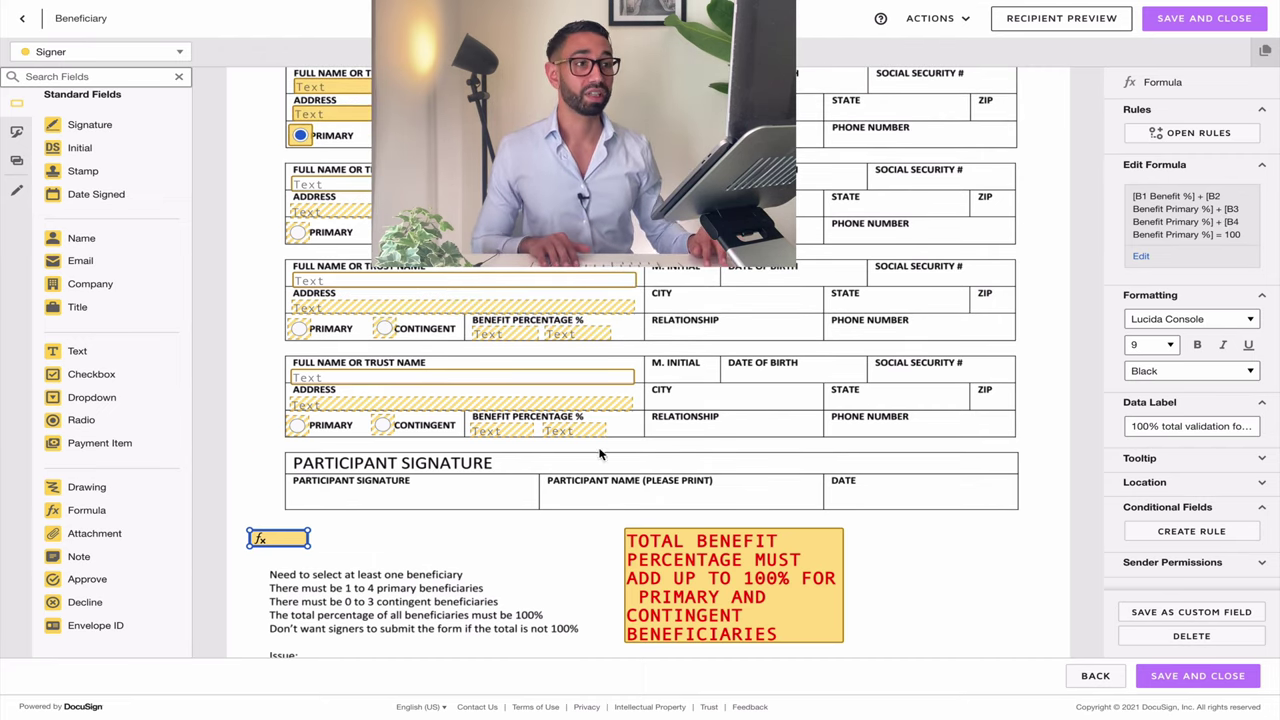
click(1191, 529)
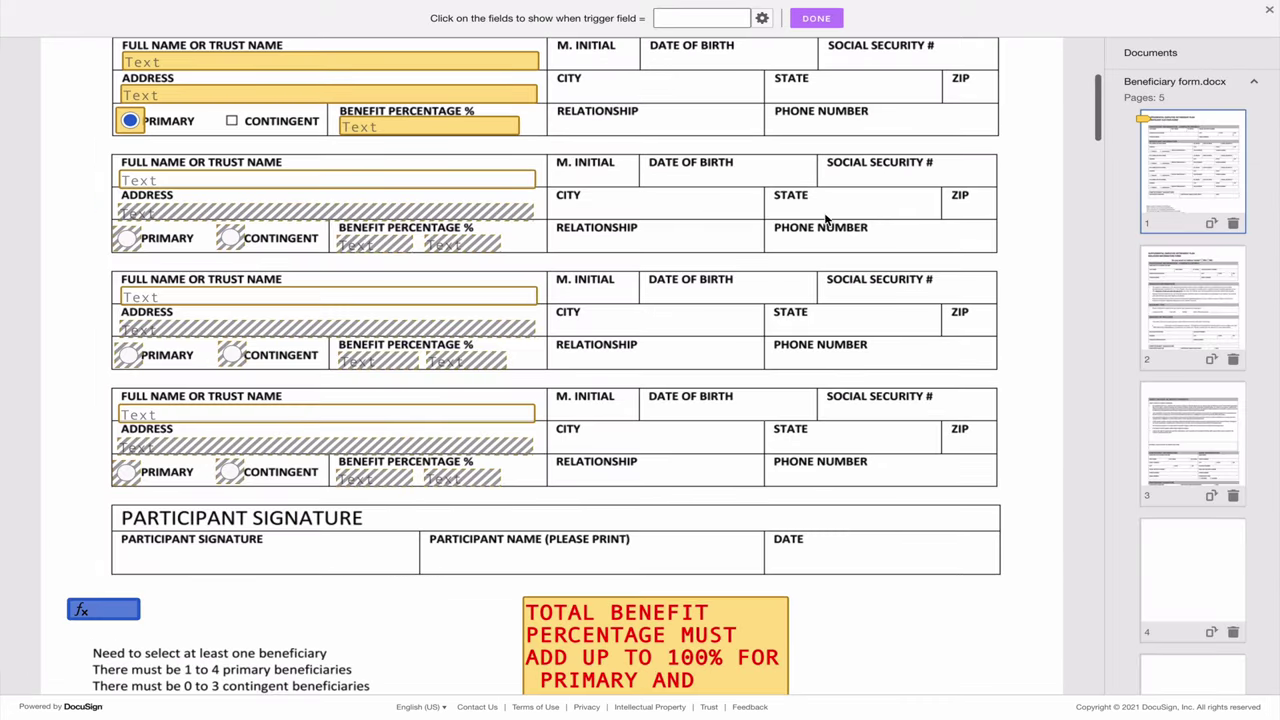
click(705, 17)
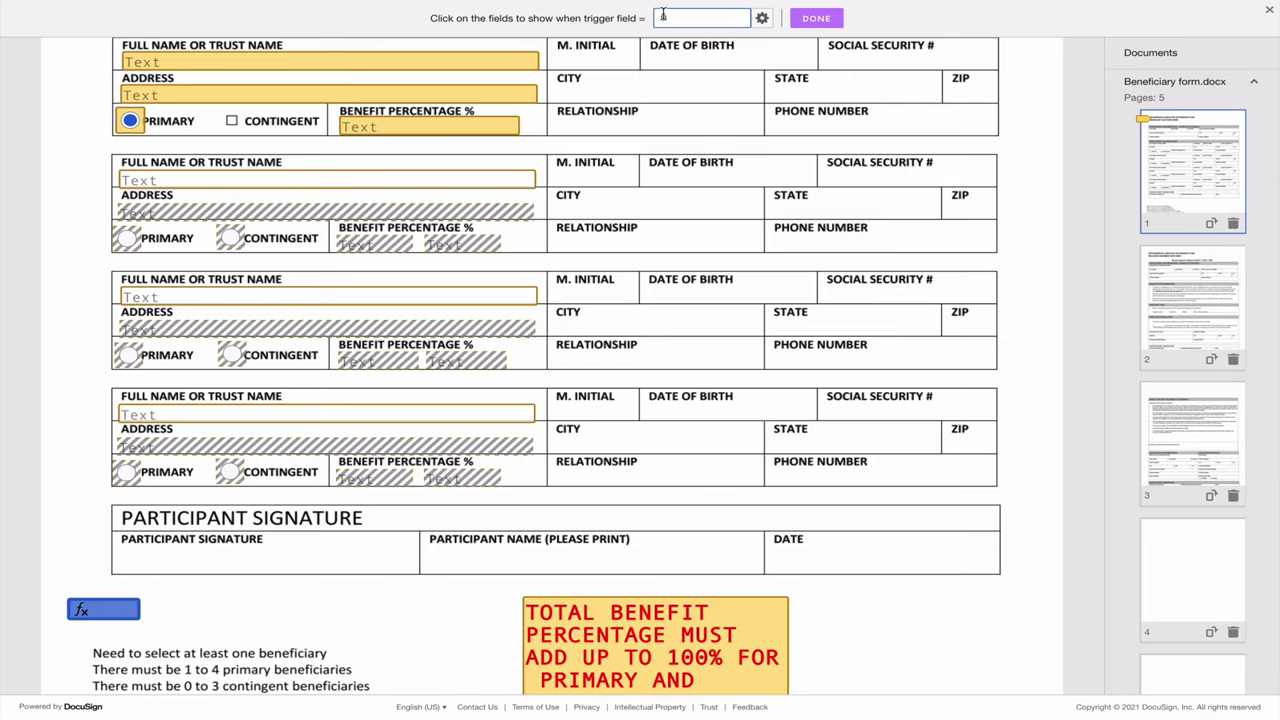
scroll(648, 516, down, 2)
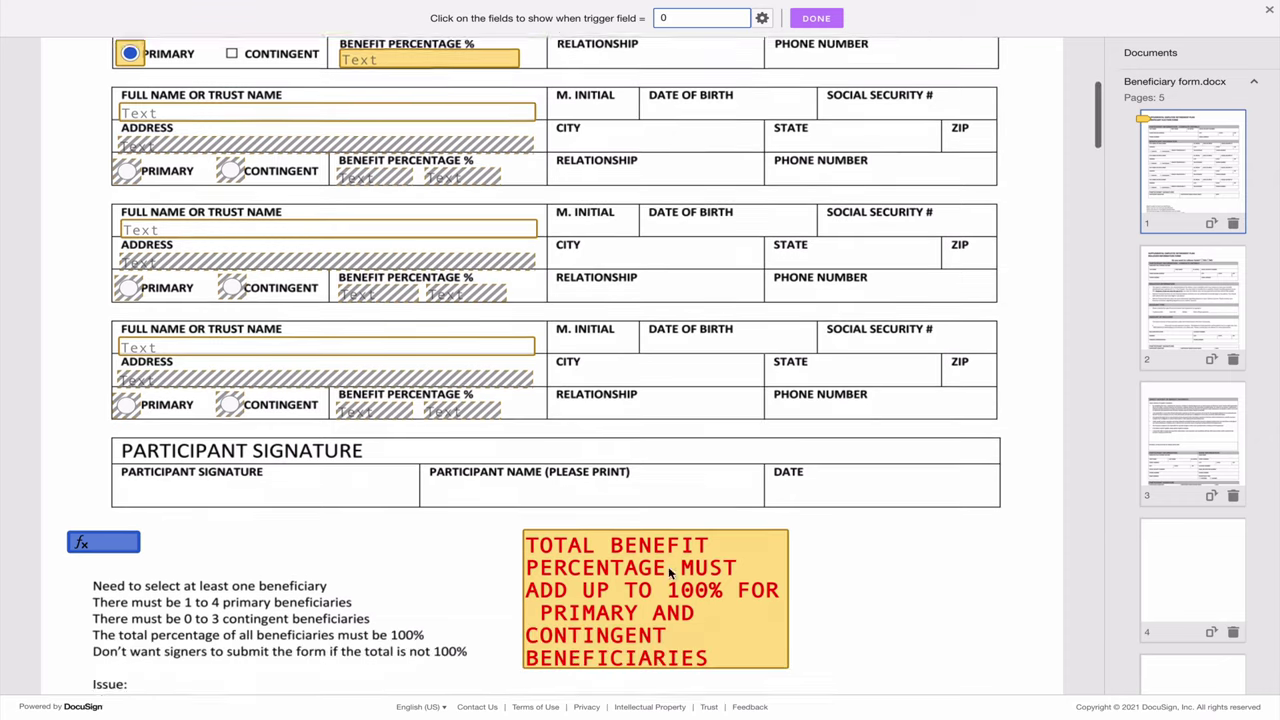
click(678, 533)
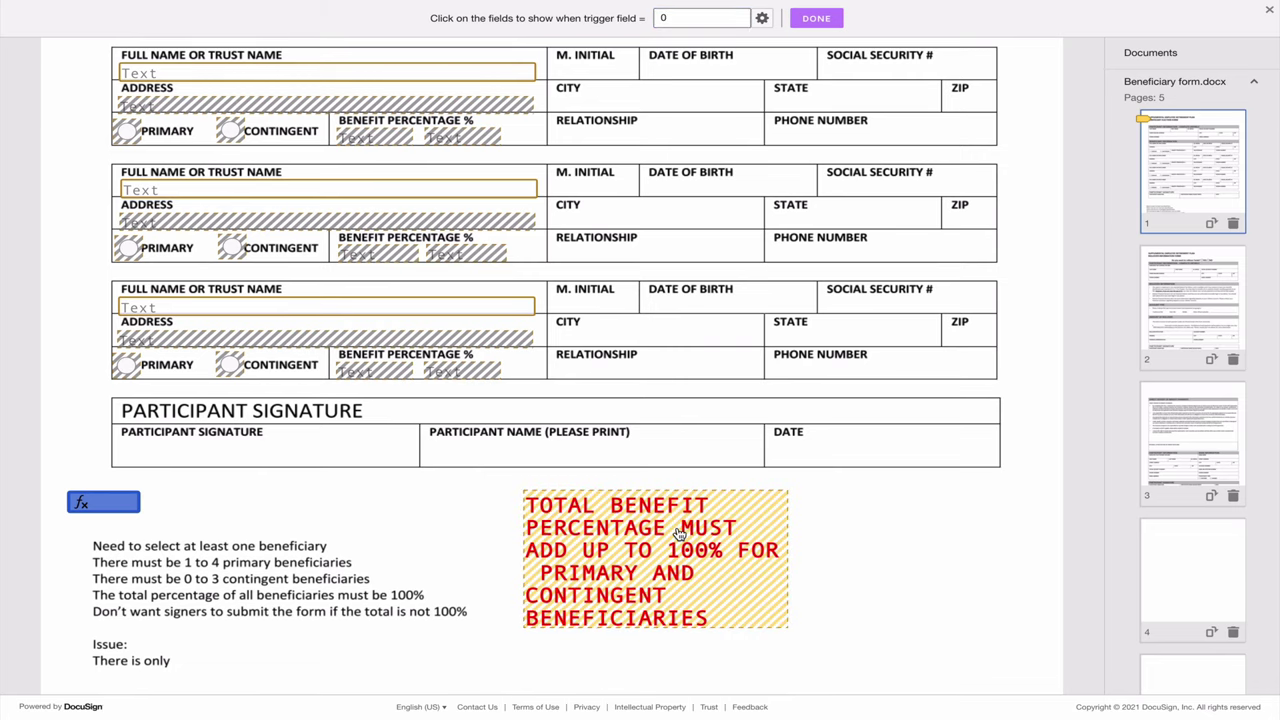
click(824, 20)
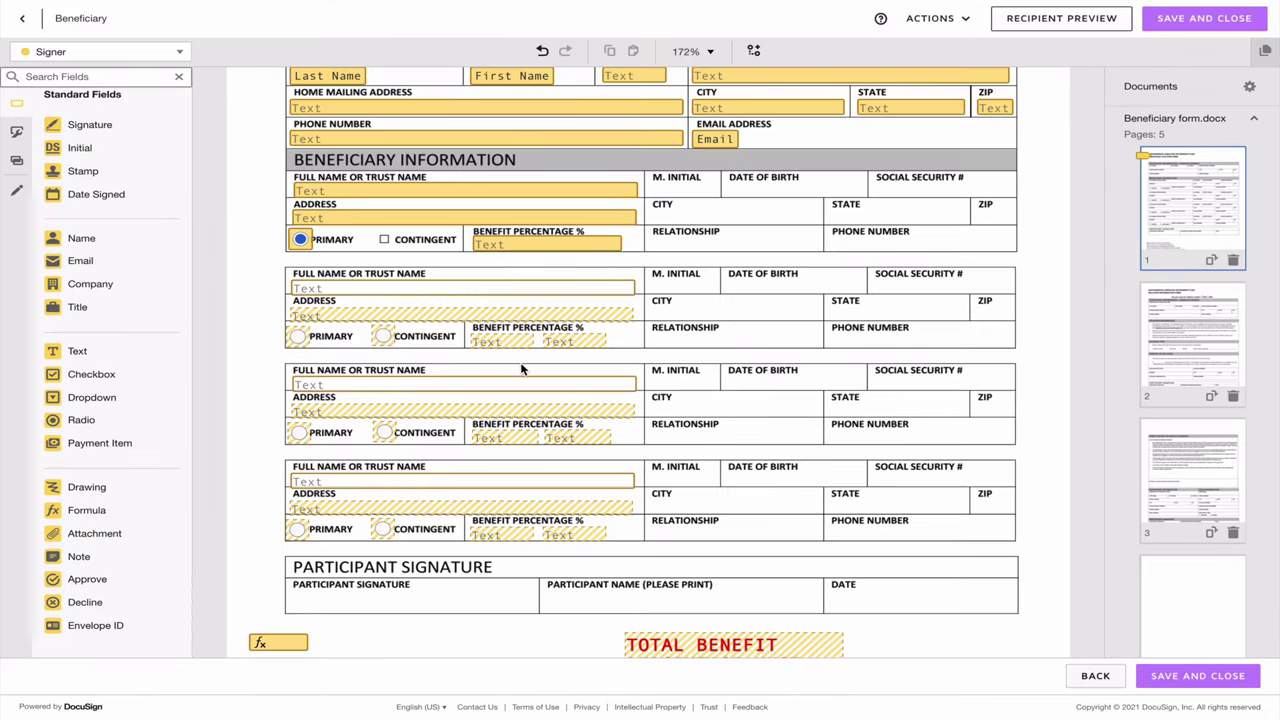
Place a second Formula field beside the first one below the signature section and set its font colour to White.
scroll(820, 403, down, 2)
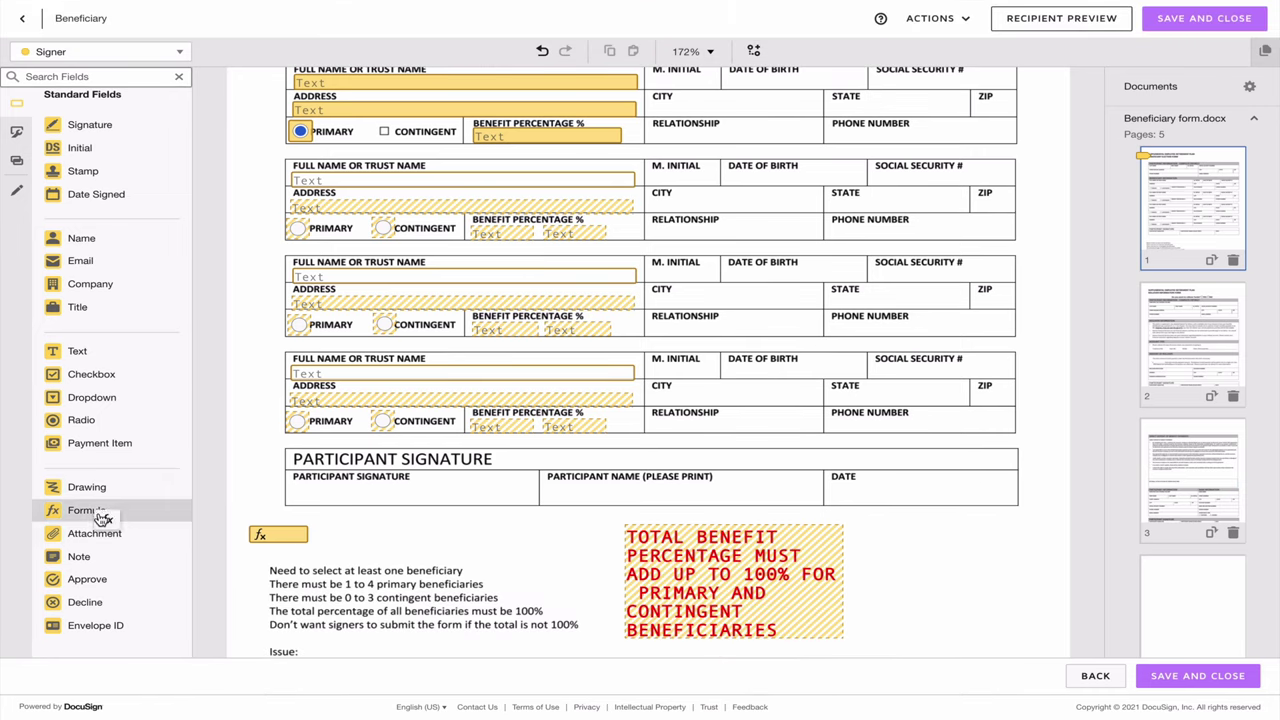
drag(103, 519, 368, 540)
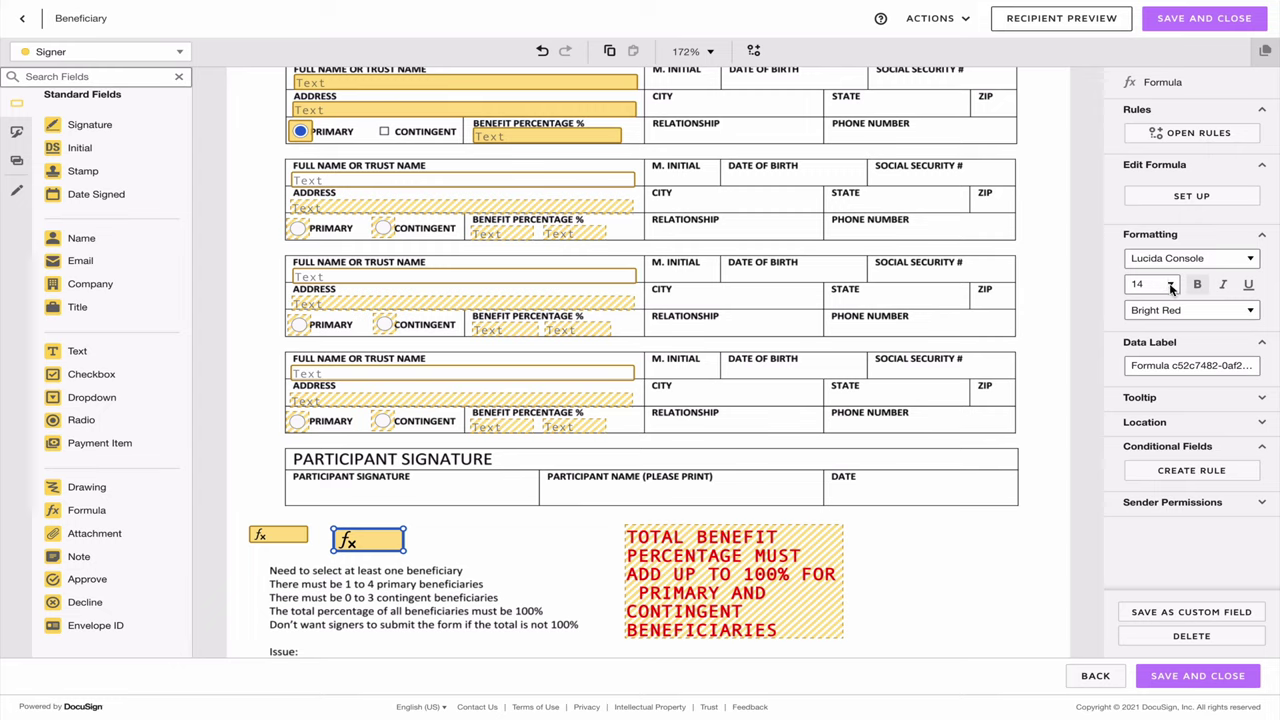
click(1171, 285)
click(1171, 285)
click(1200, 311)
click(1166, 230)
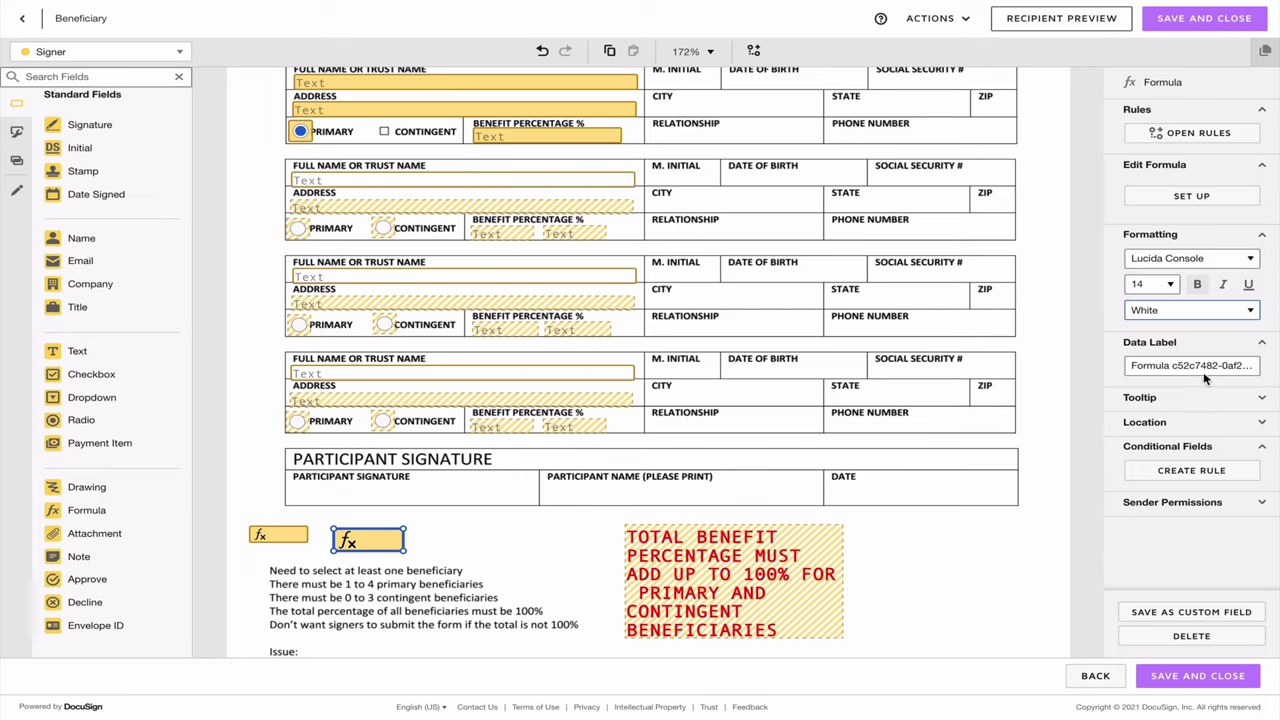
Copy the first formula field's data label to the second one and change it to "100% total validation for cont".
click(285, 537)
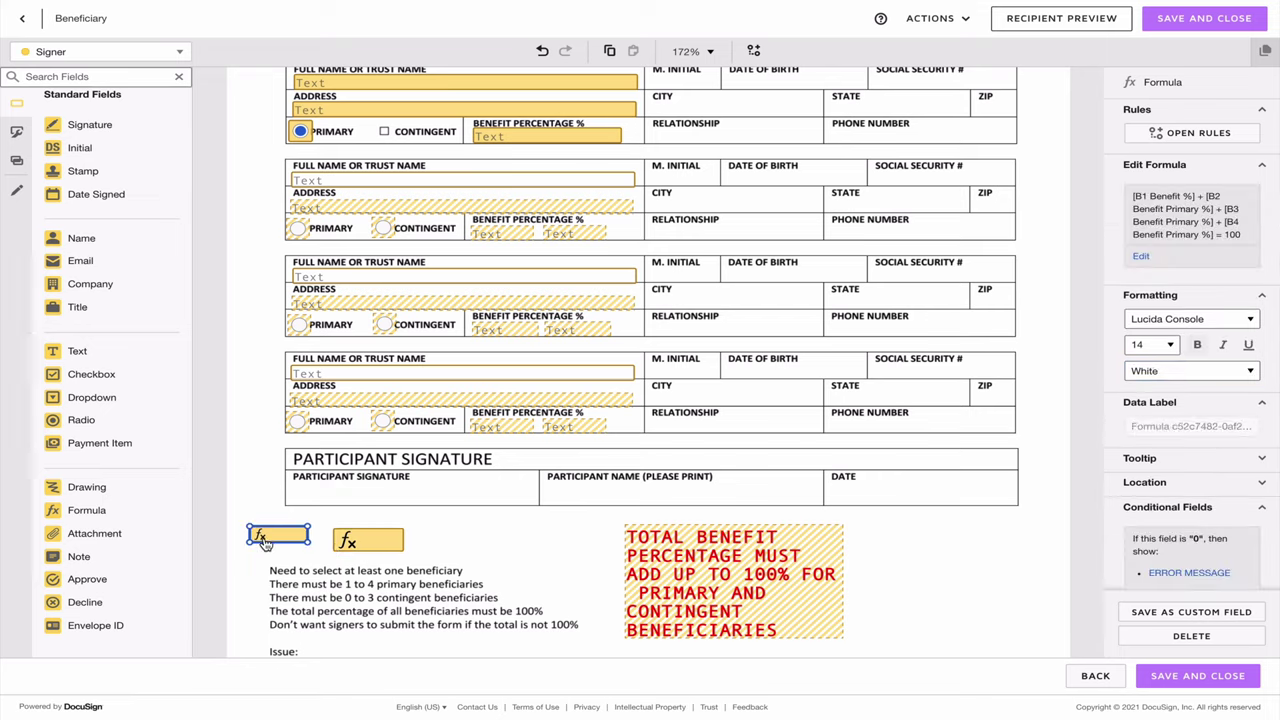
click(1166, 427)
right_click(1166, 427)
click(1029, 463)
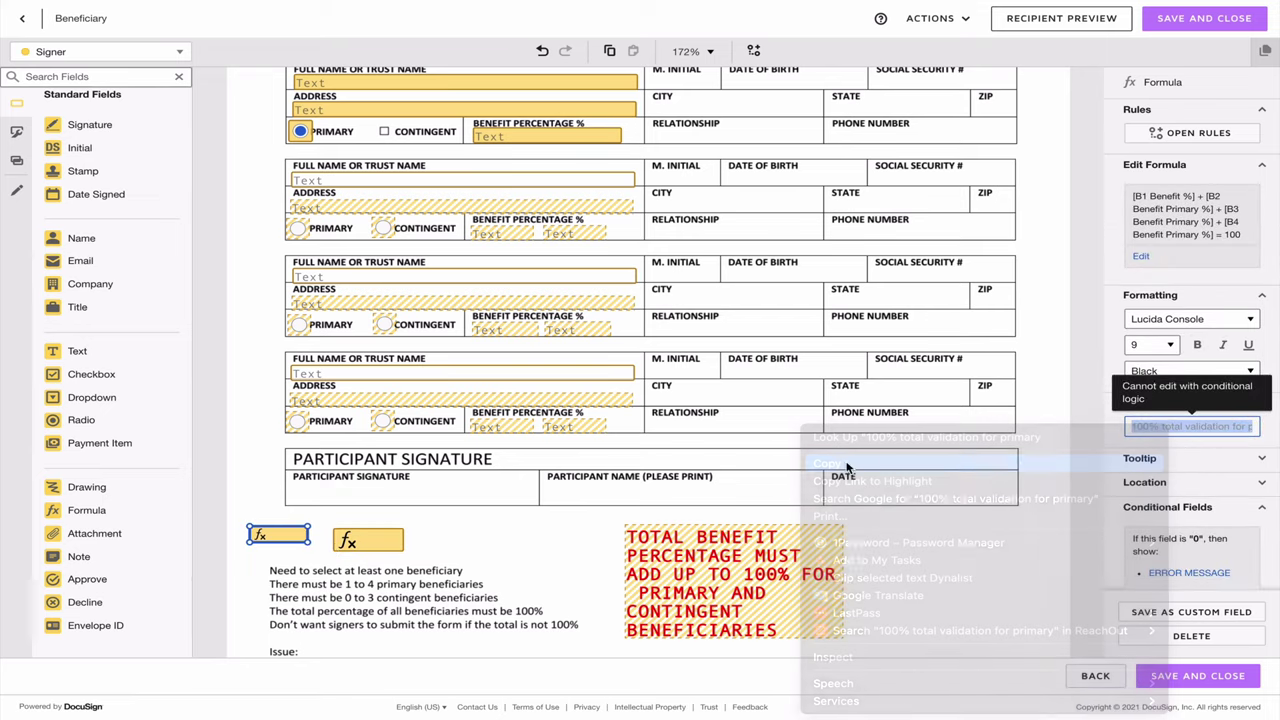
click(357, 545)
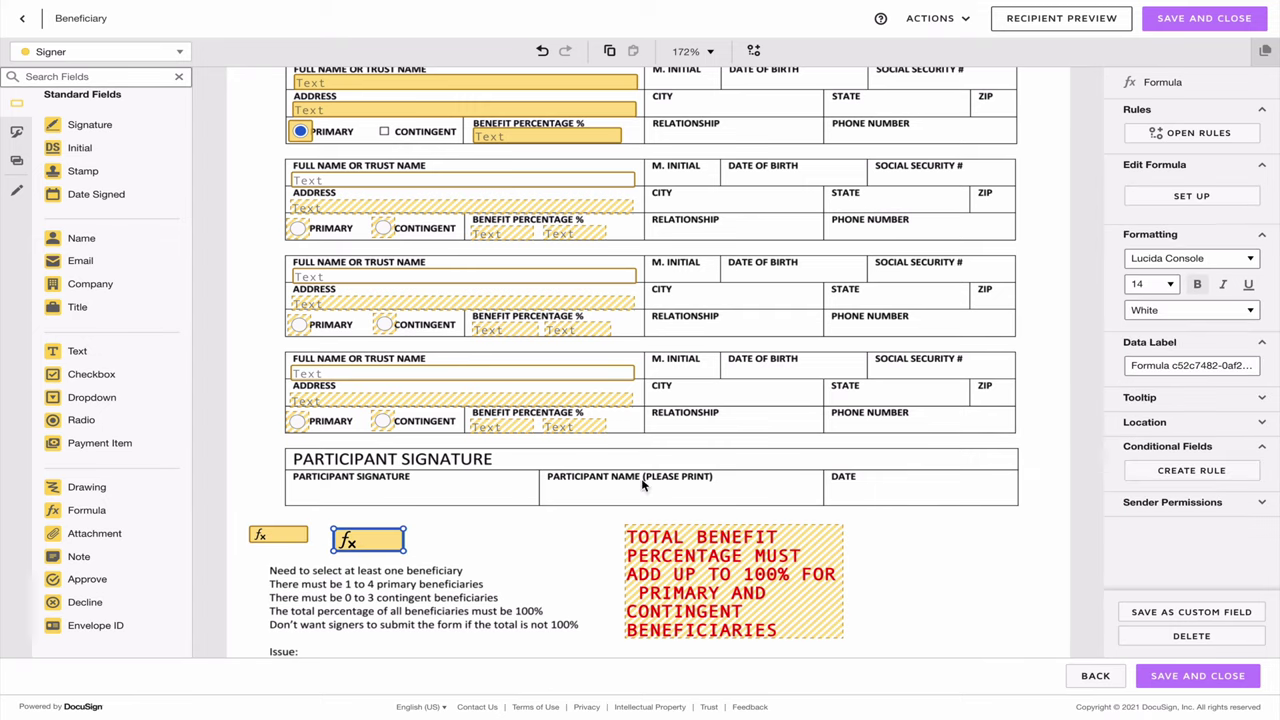
click(1166, 365)
key(ctrl+v)
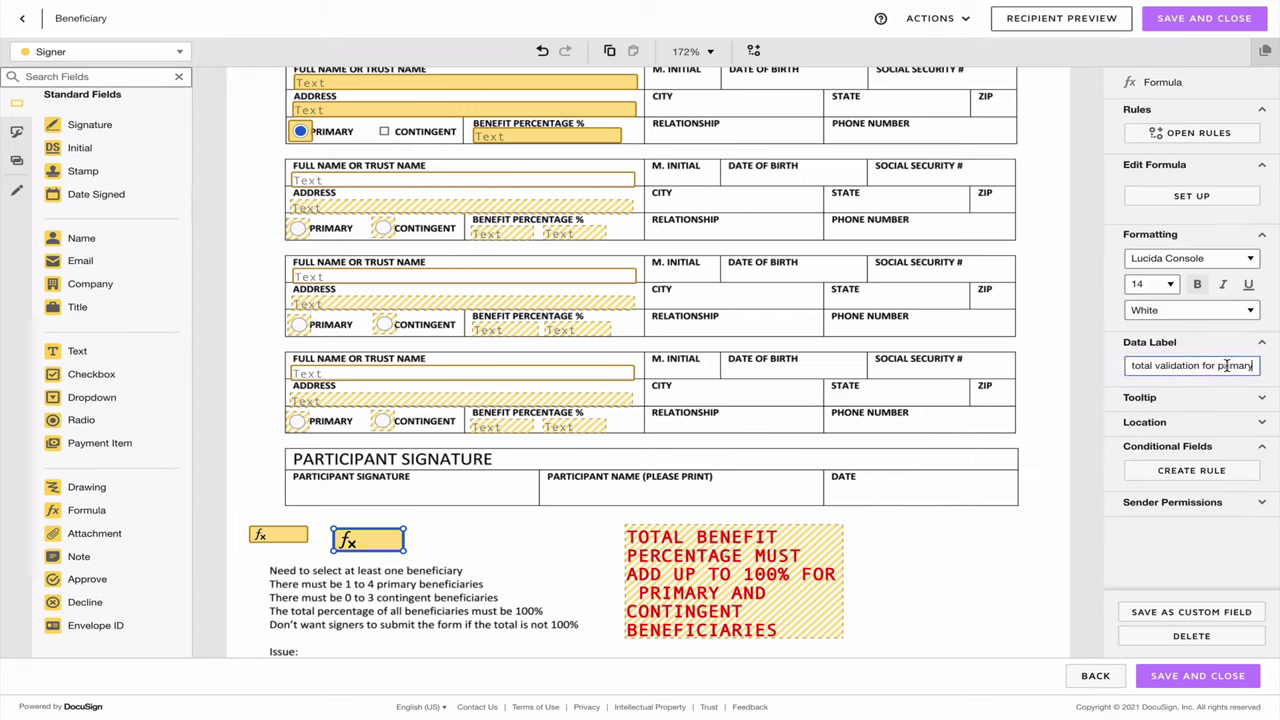
drag(1218, 365, 1277, 371)
text(cont)
key(Tab)
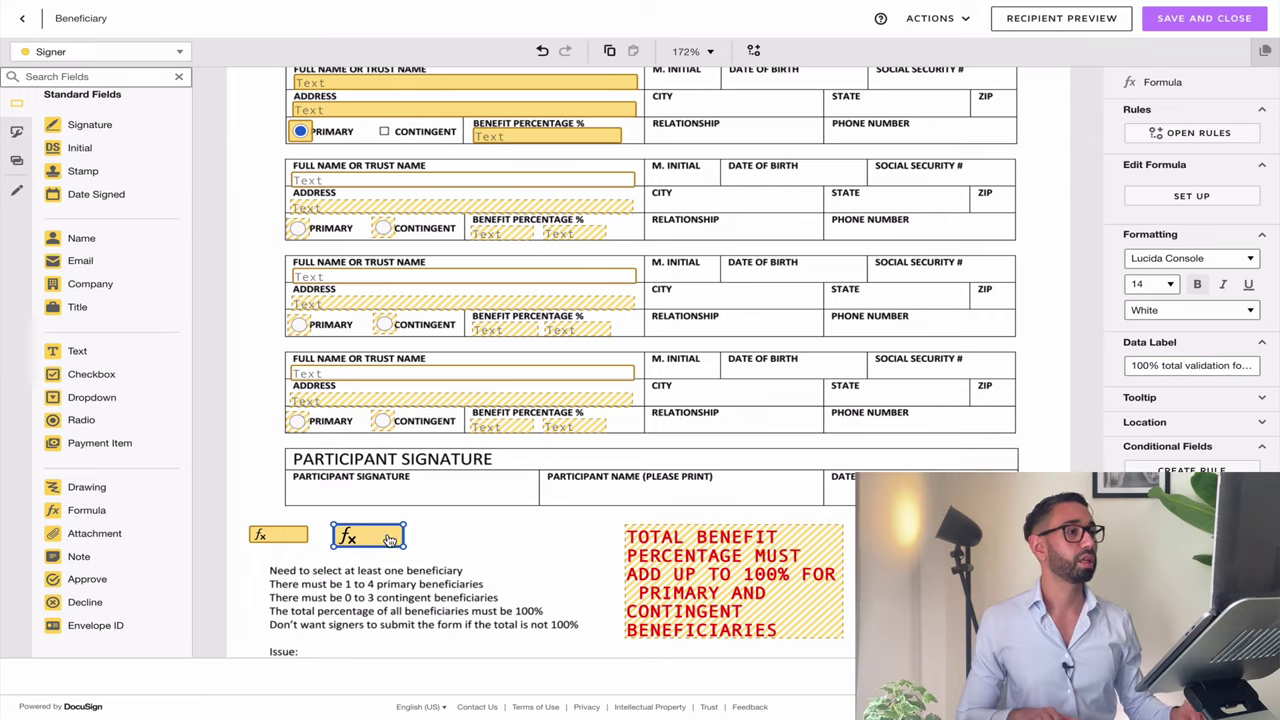
Set the second formula field's formula to [B1 Benefit Contingent %] + [B2 Benefit Contingent %] + [B3 Benefit Contingent %] = 100 and save it.
click(1193, 197)
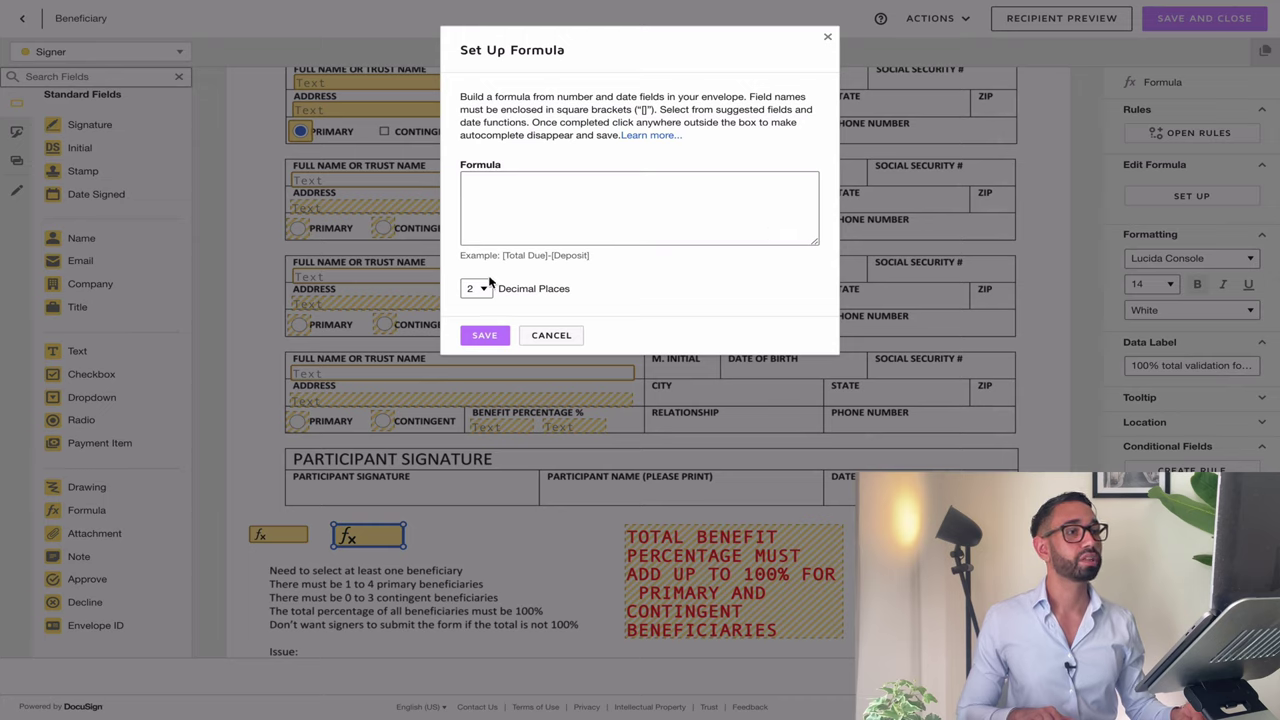
click(535, 181)
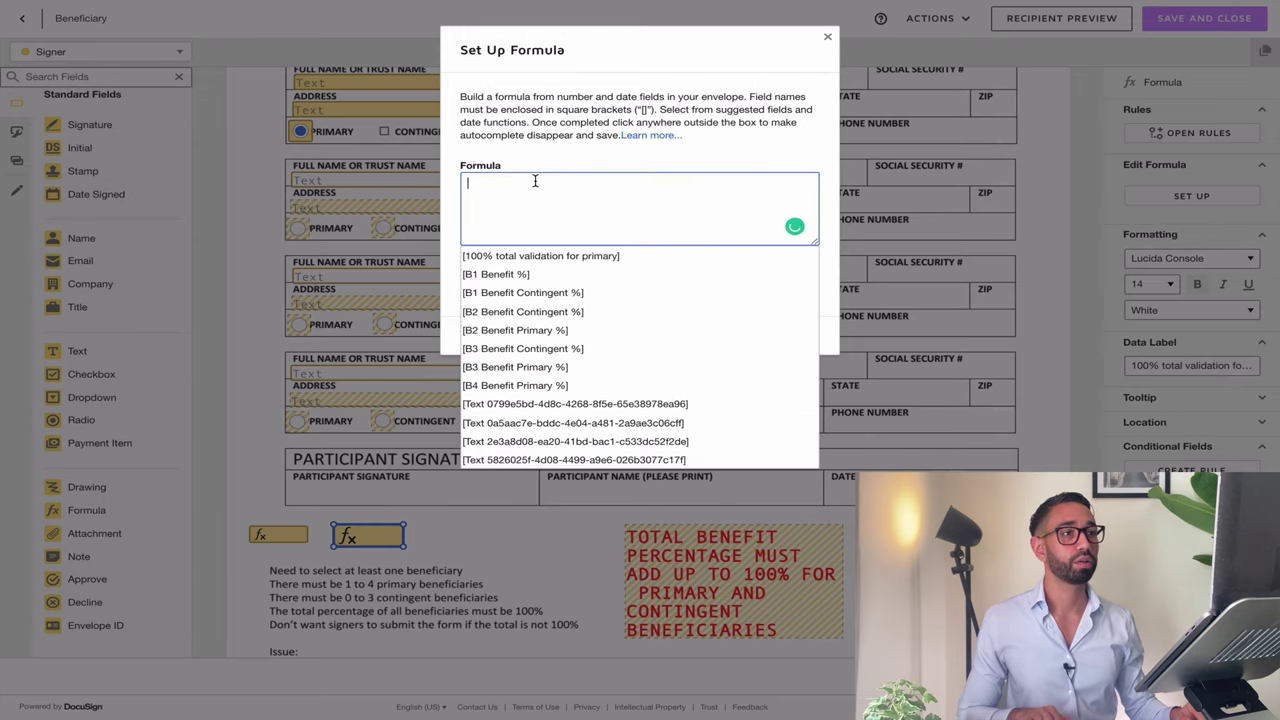
click(513, 292)
text(+ )
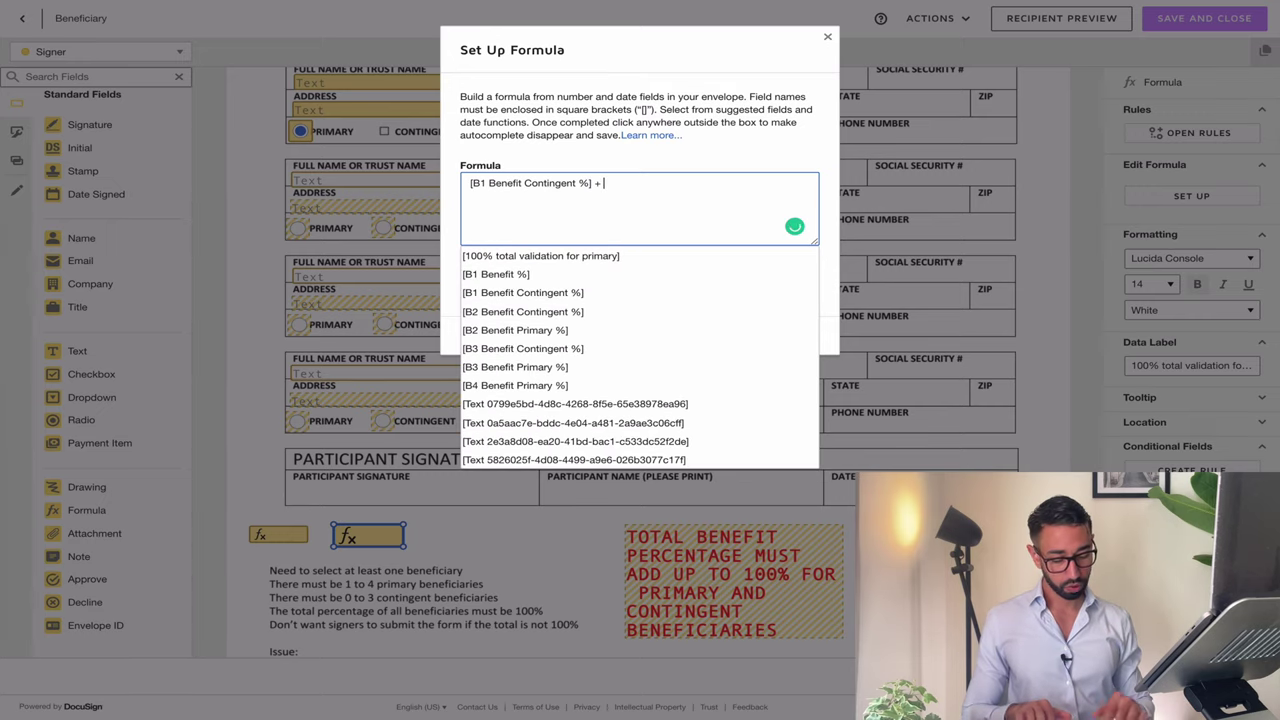
text([B)
click(510, 292)
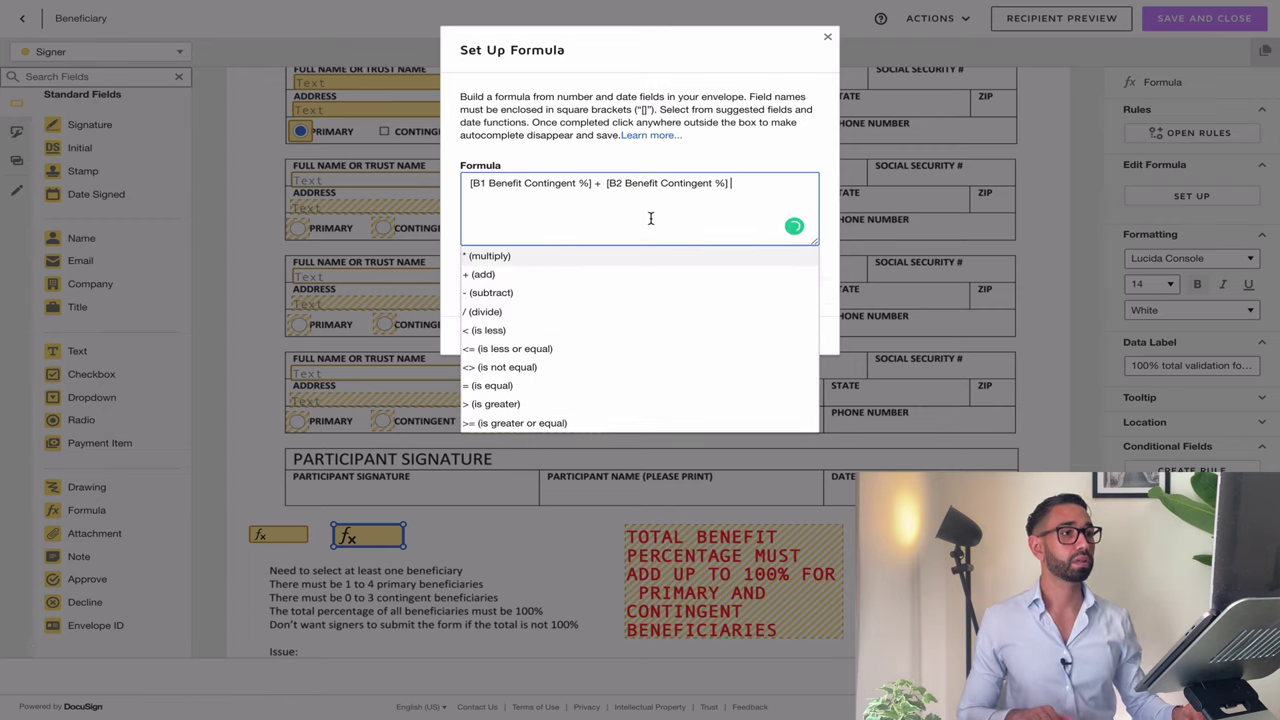
text(+[)
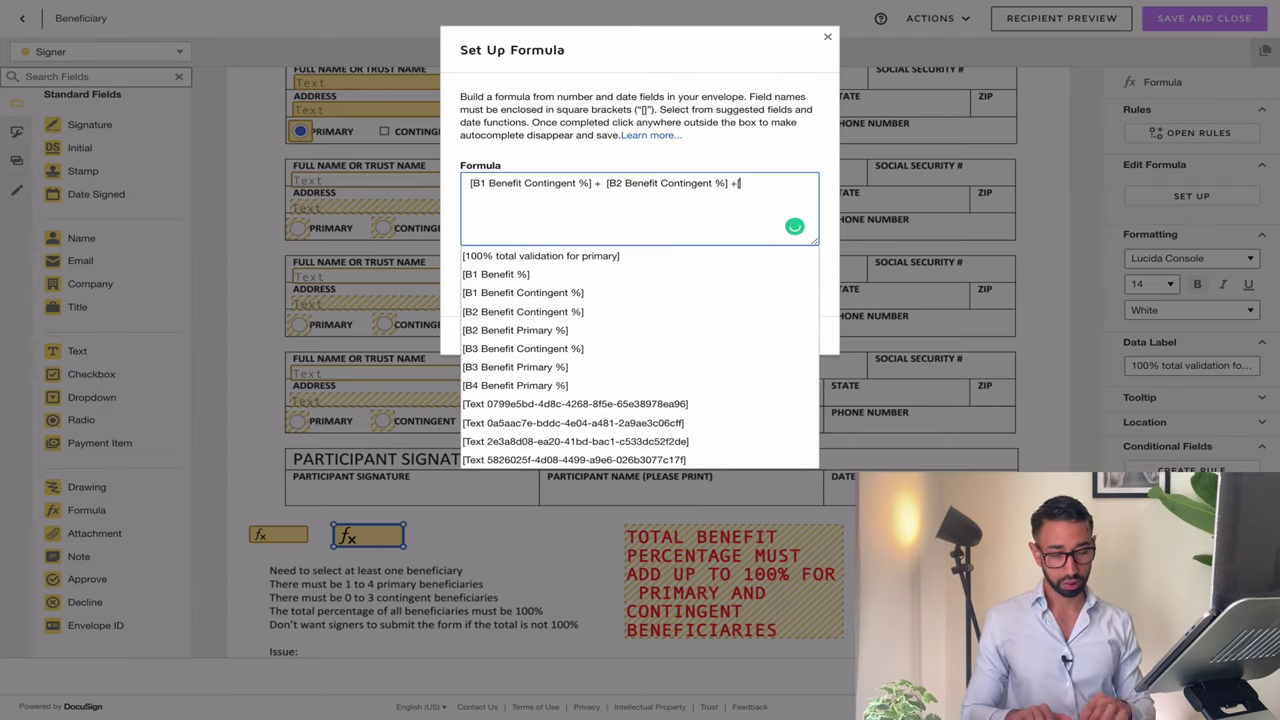
click(523, 348)
click(511, 388)
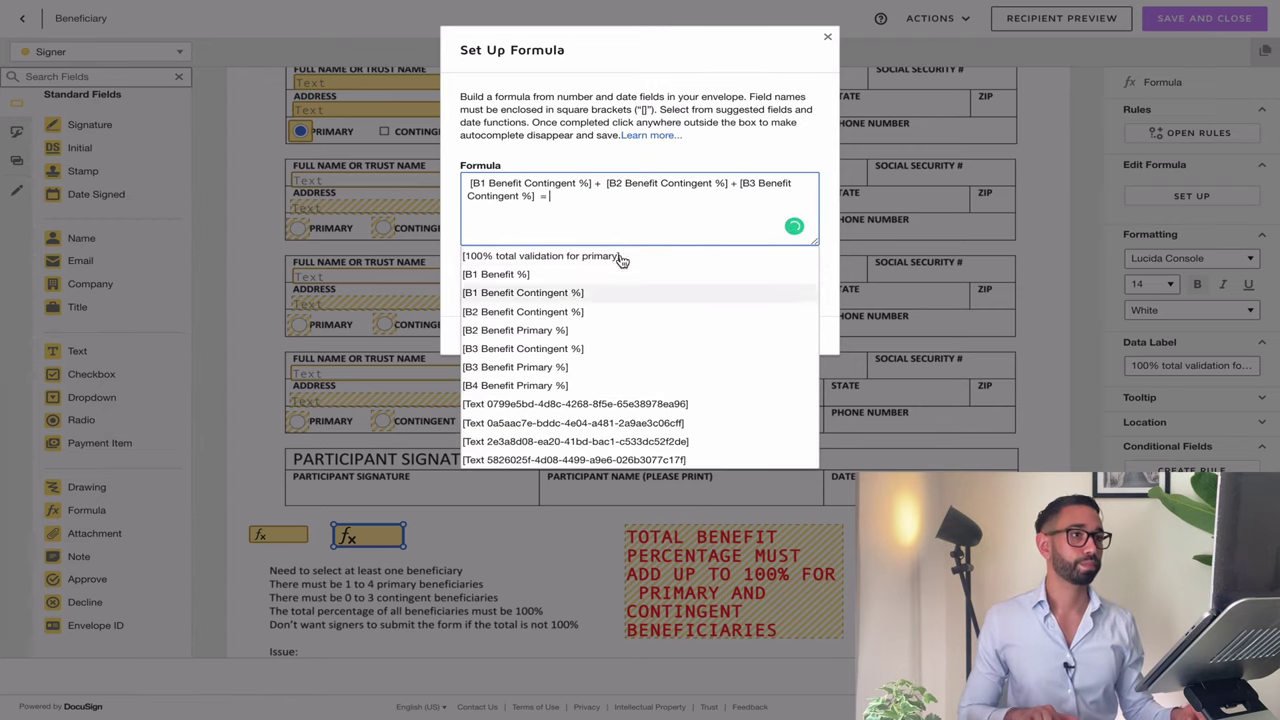
text(100)
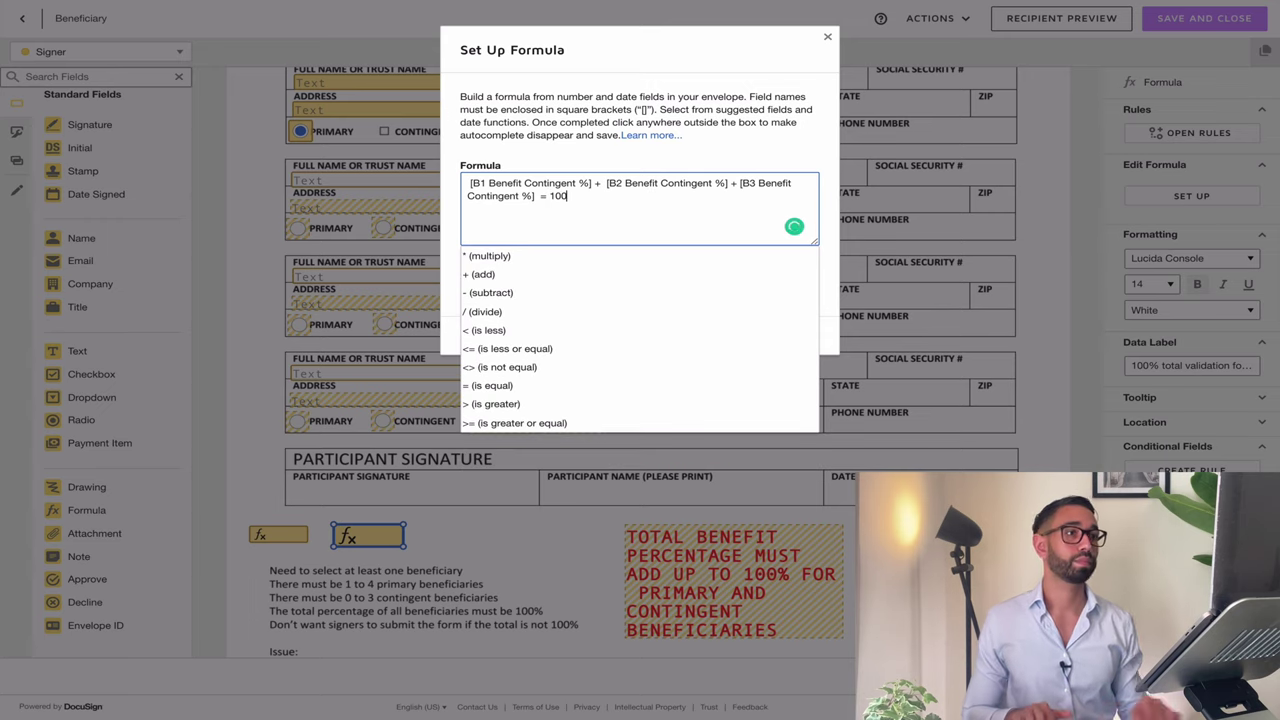
click(700, 166)
click(484, 335)
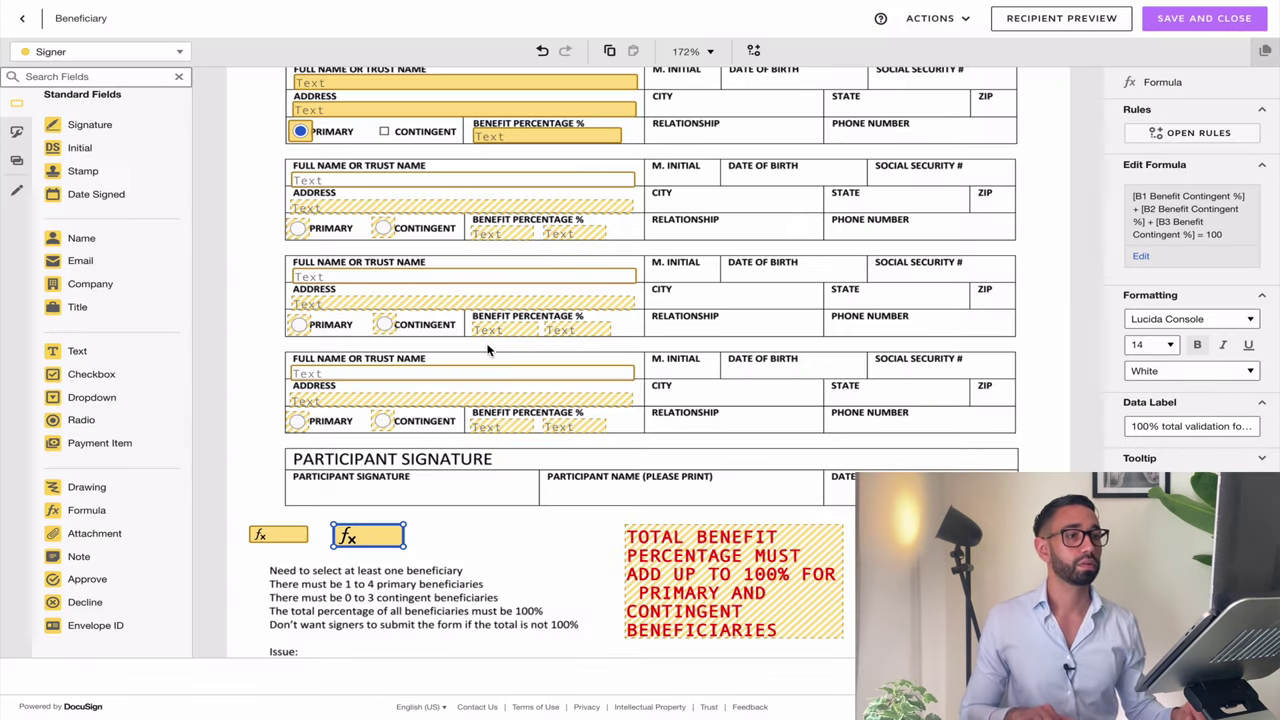
Set the contingent formula field's font size to 9 and duplicate the ERROR MESSAGE field beside the original.
click(417, 543)
click(345, 538)
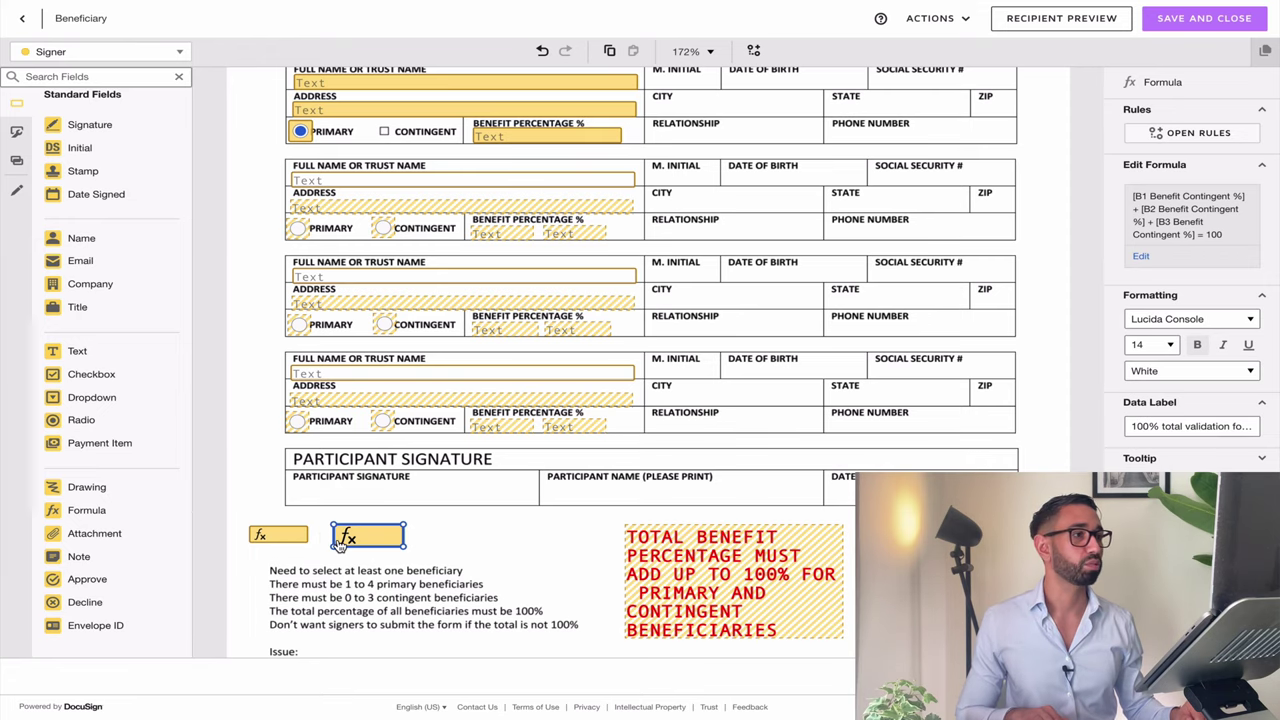
click(281, 538)
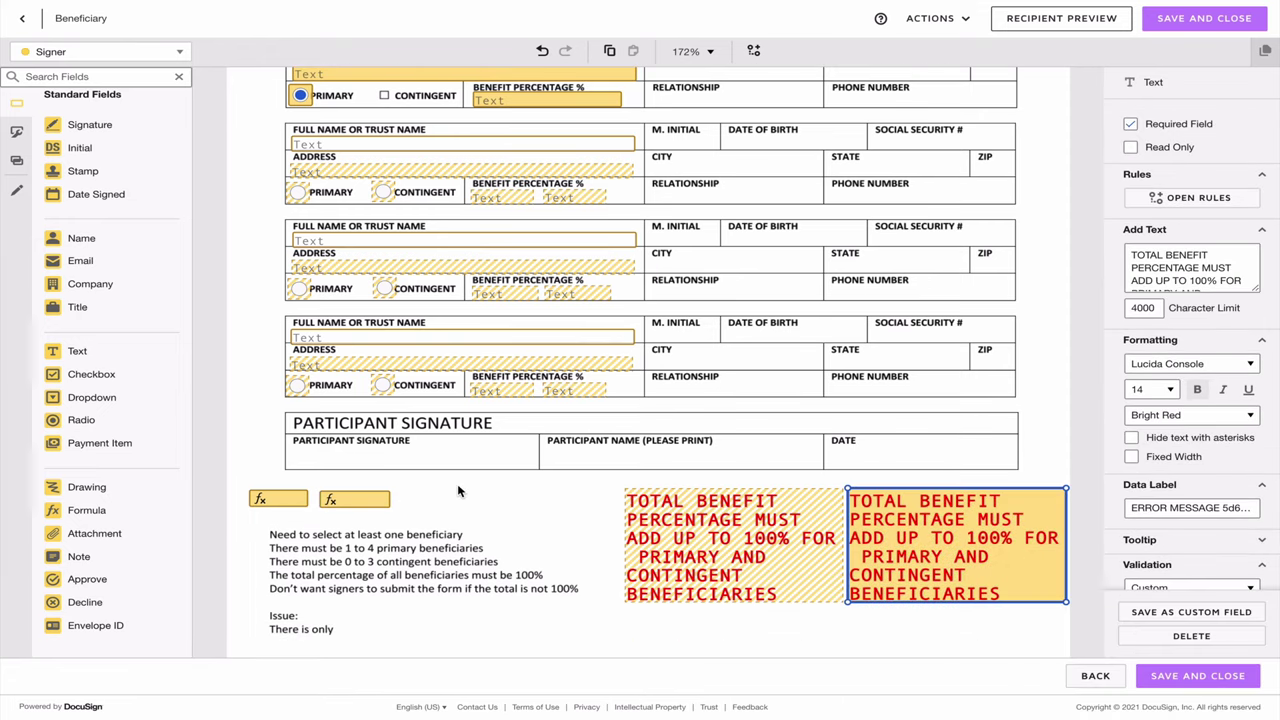
Create a conditional rule on the contingent formula field that shows the duplicated error message when its value is 0.
click(345, 502)
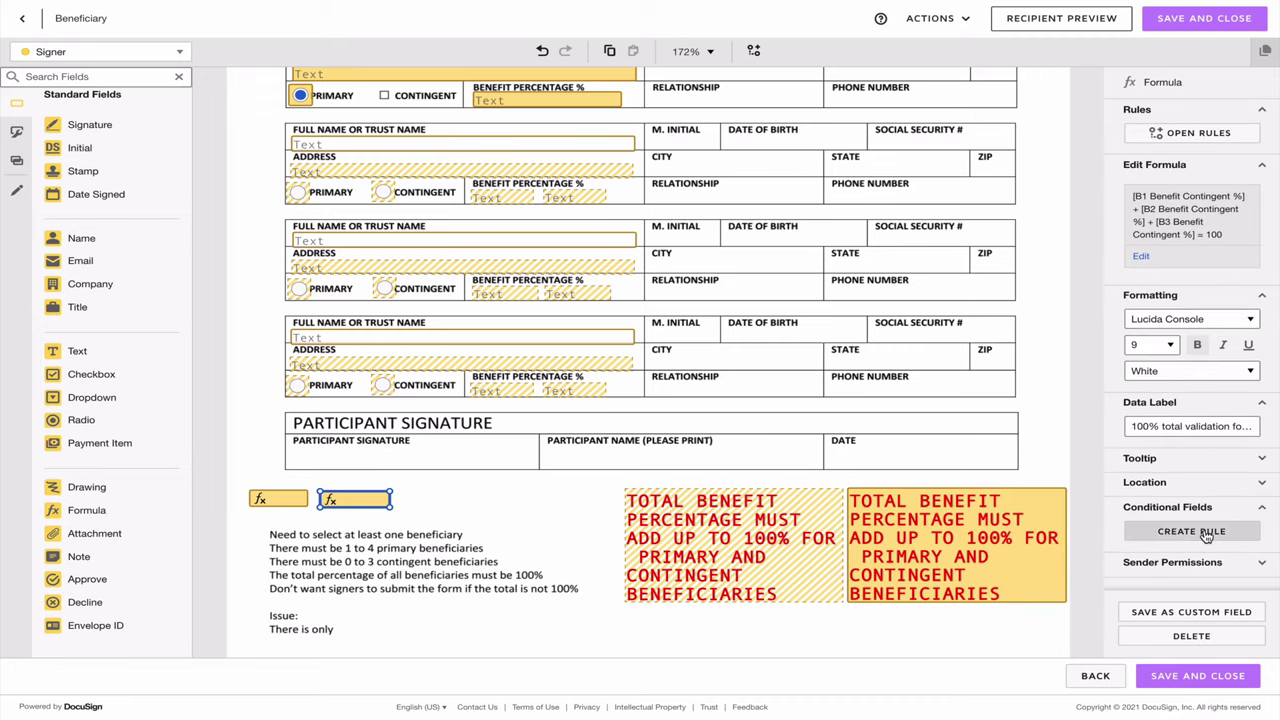
click(1207, 535)
click(709, 17)
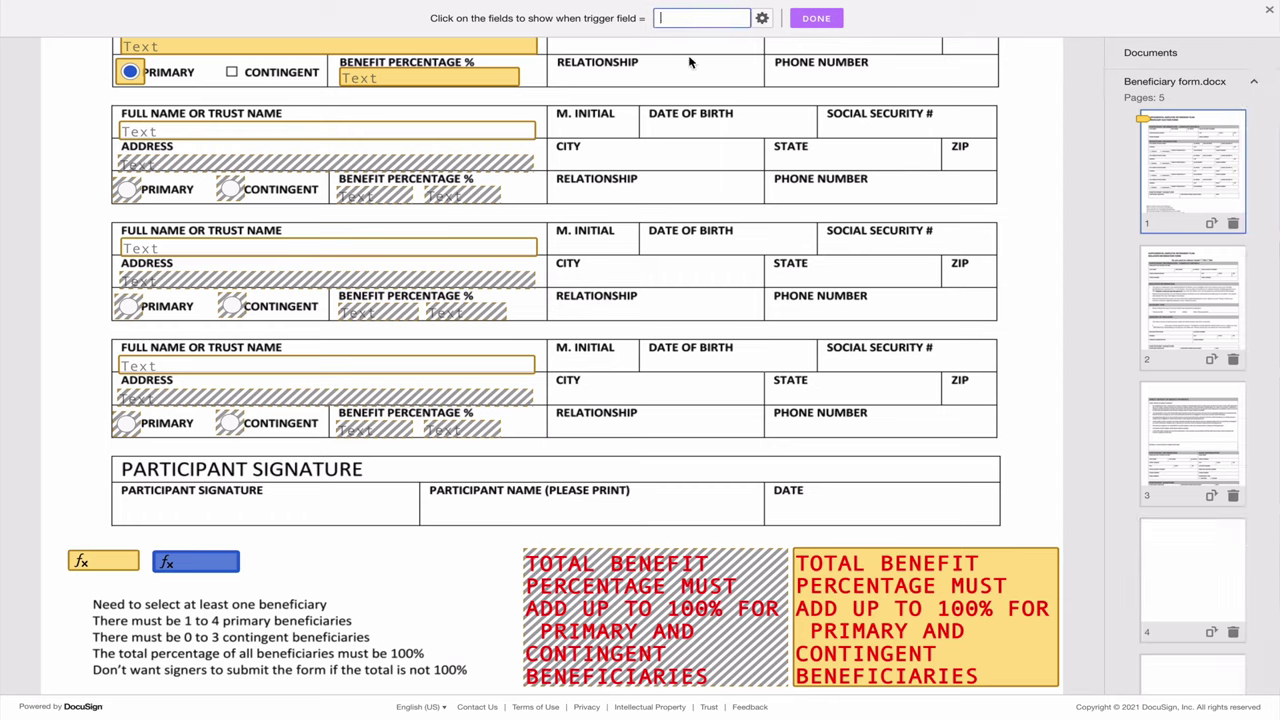
click(892, 612)
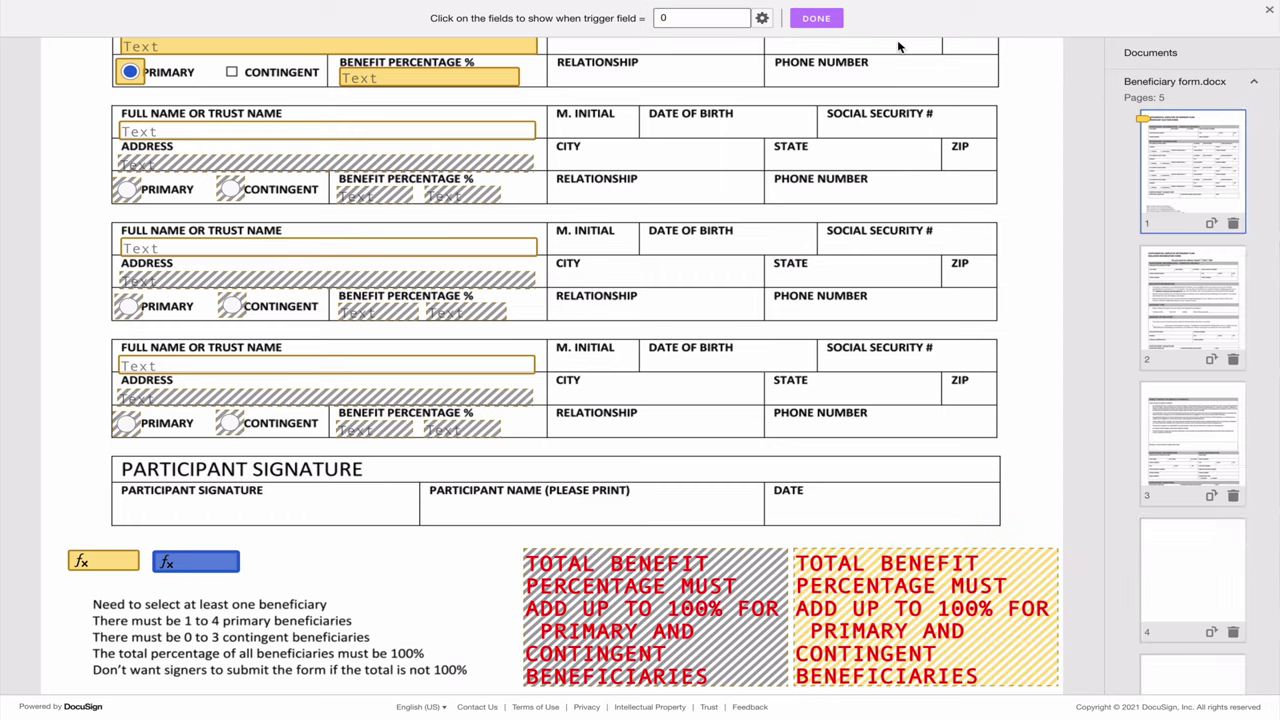
click(816, 19)
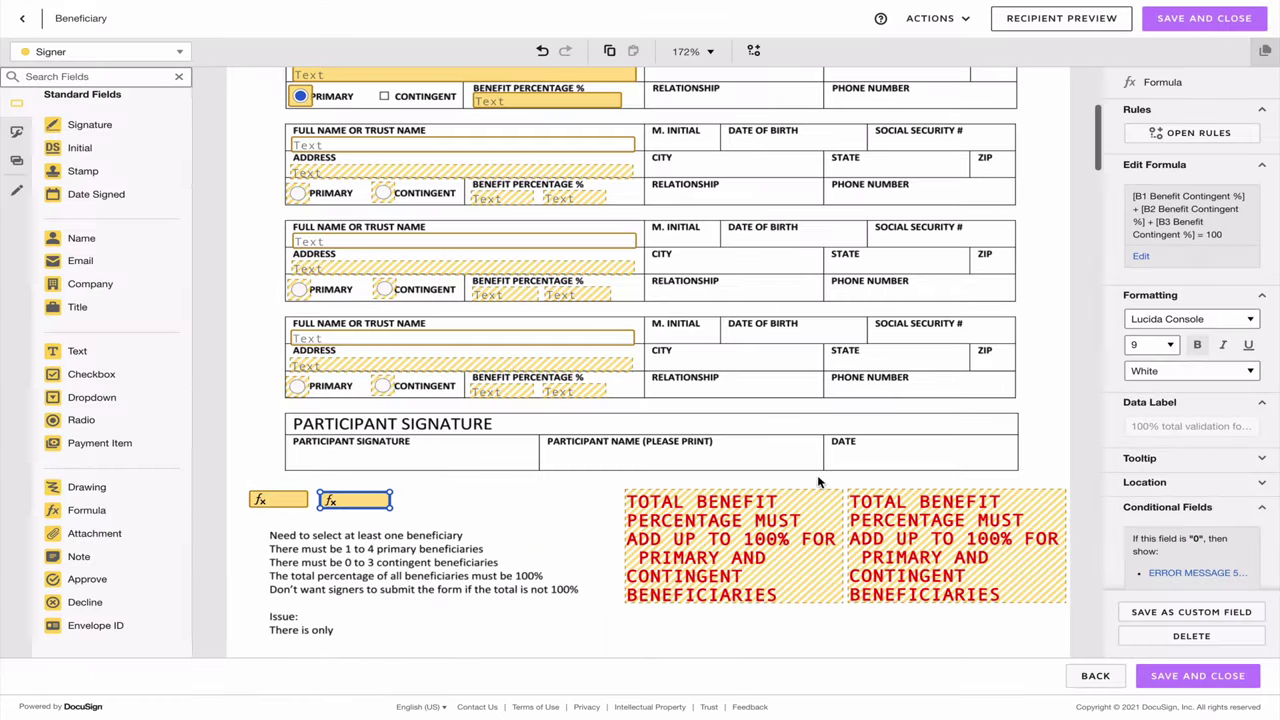
Stack the duplicated error message over the original and open the form in the recipient preview, continuing to the document.
click(560, 568)
click(961, 558)
drag(961, 558, 742, 553)
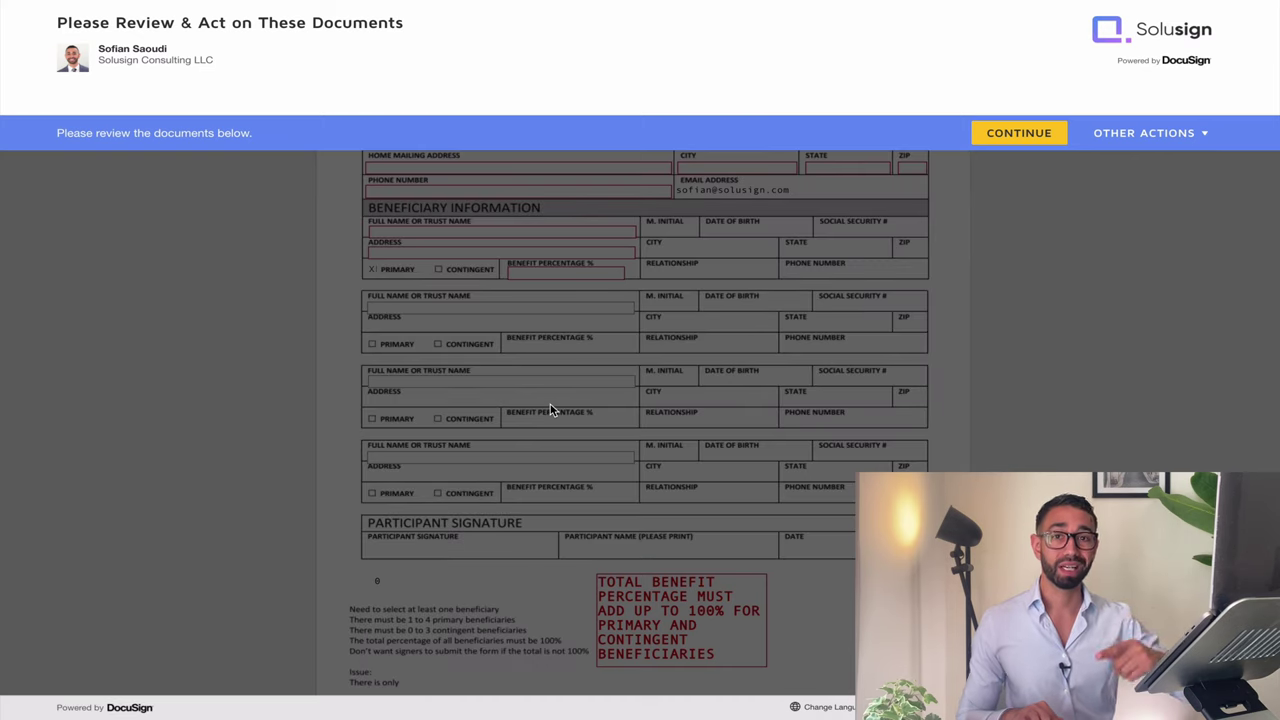
click(998, 136)
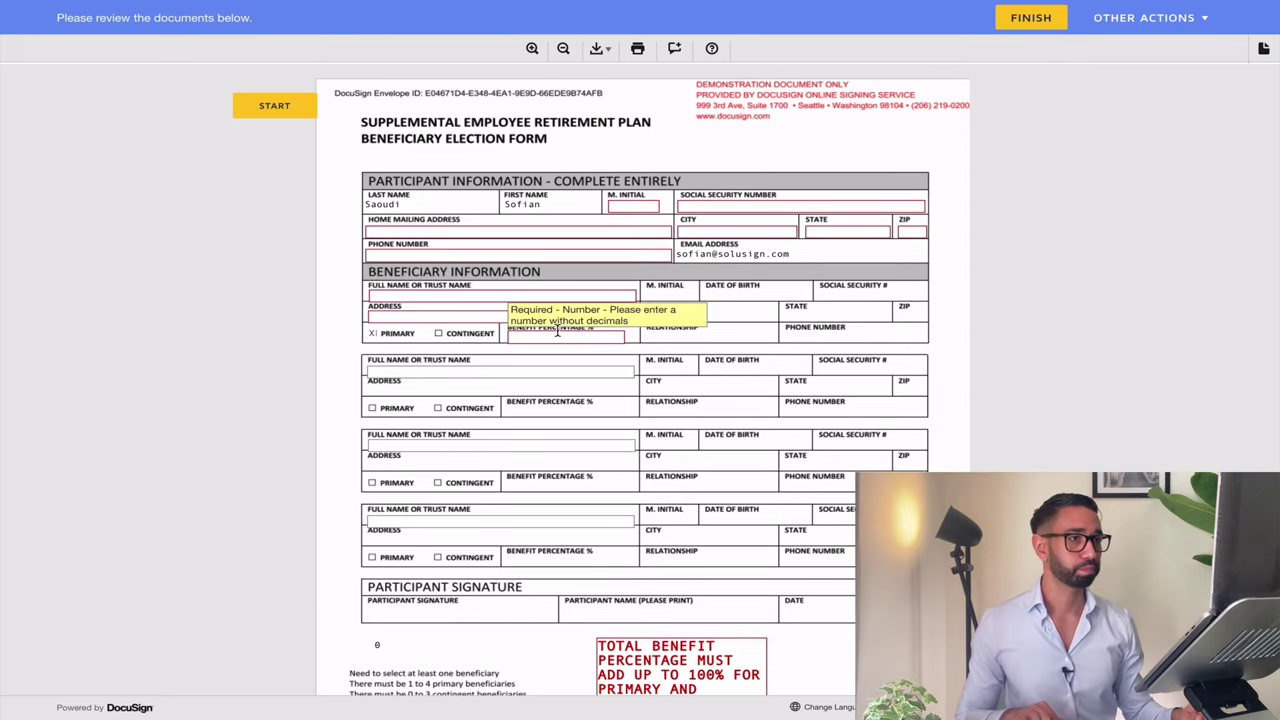
Test the error message by entering 50 and then 100 as the first primary beneficiary's benefit percentage.
scroll(320, 335, down, 1)
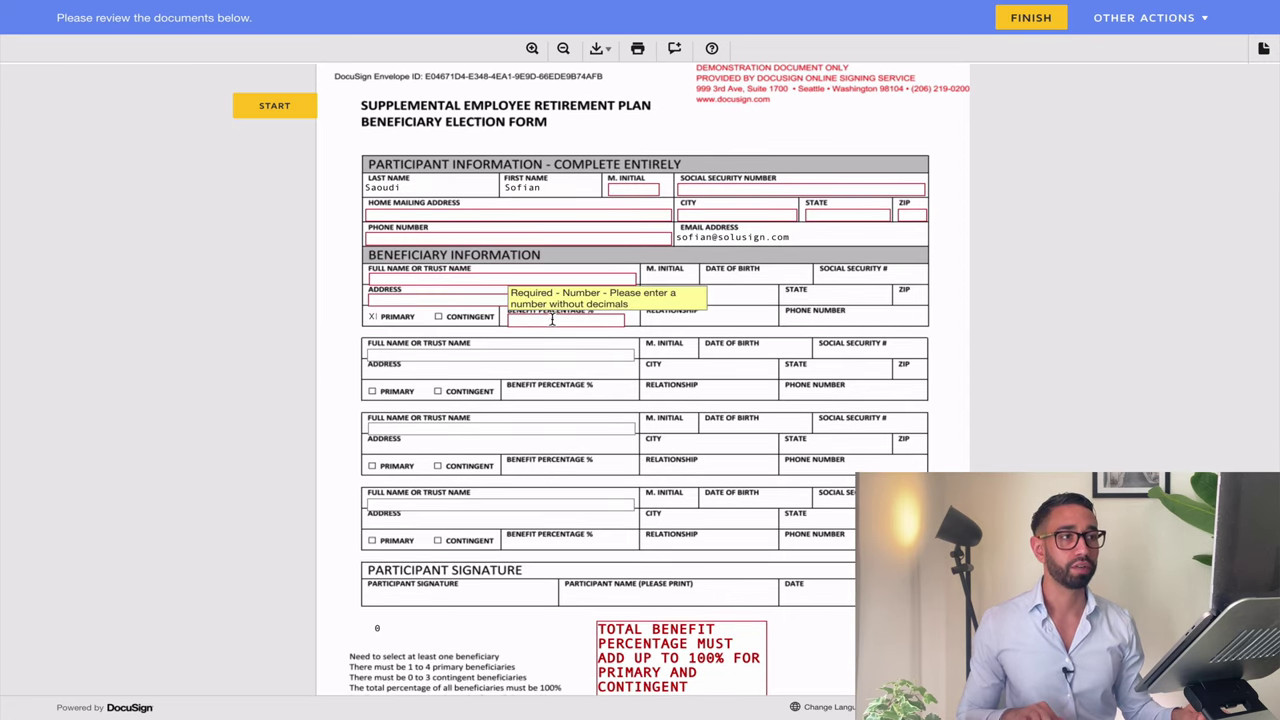
click(551, 320)
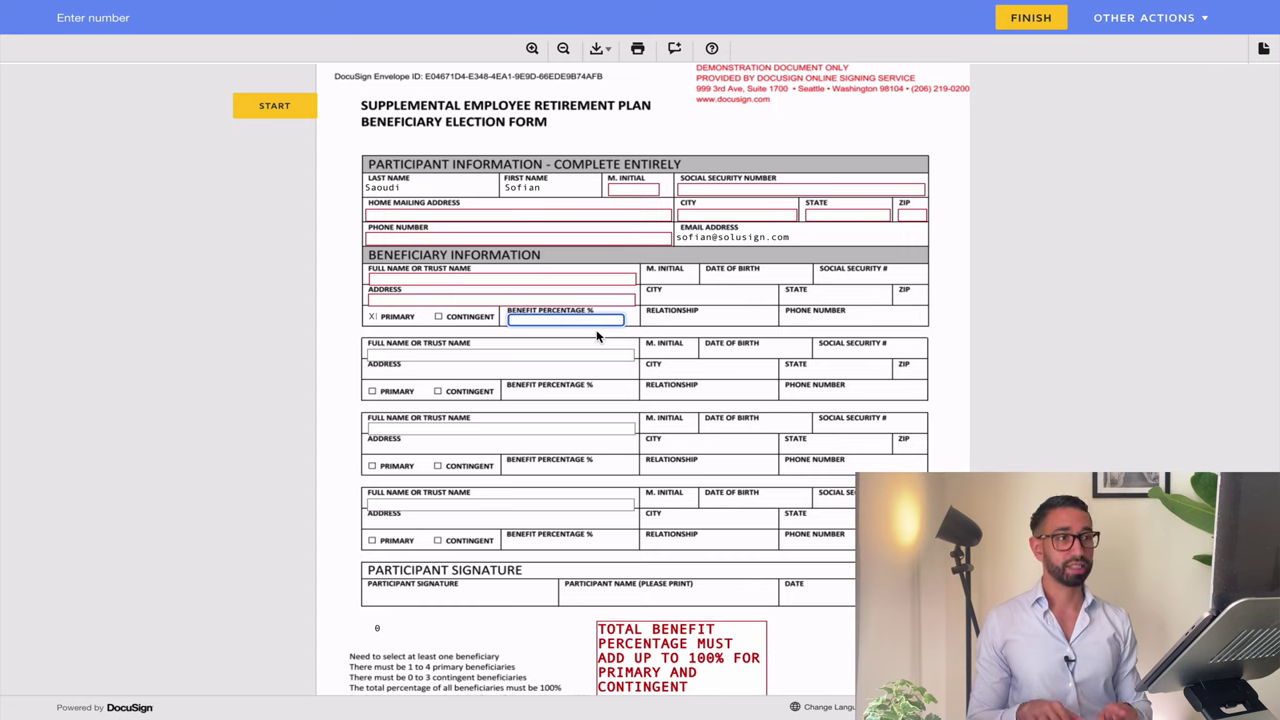
scroll(834, 594, down, 3)
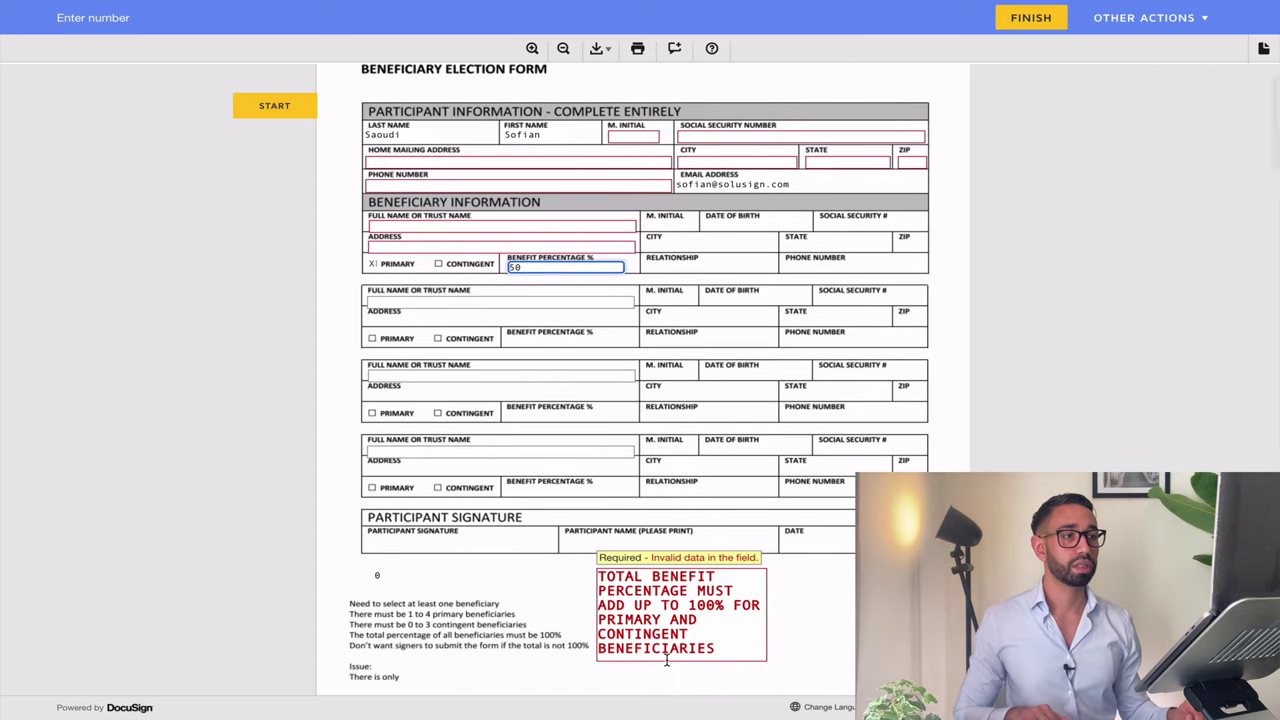
click(749, 641)
click(555, 268)
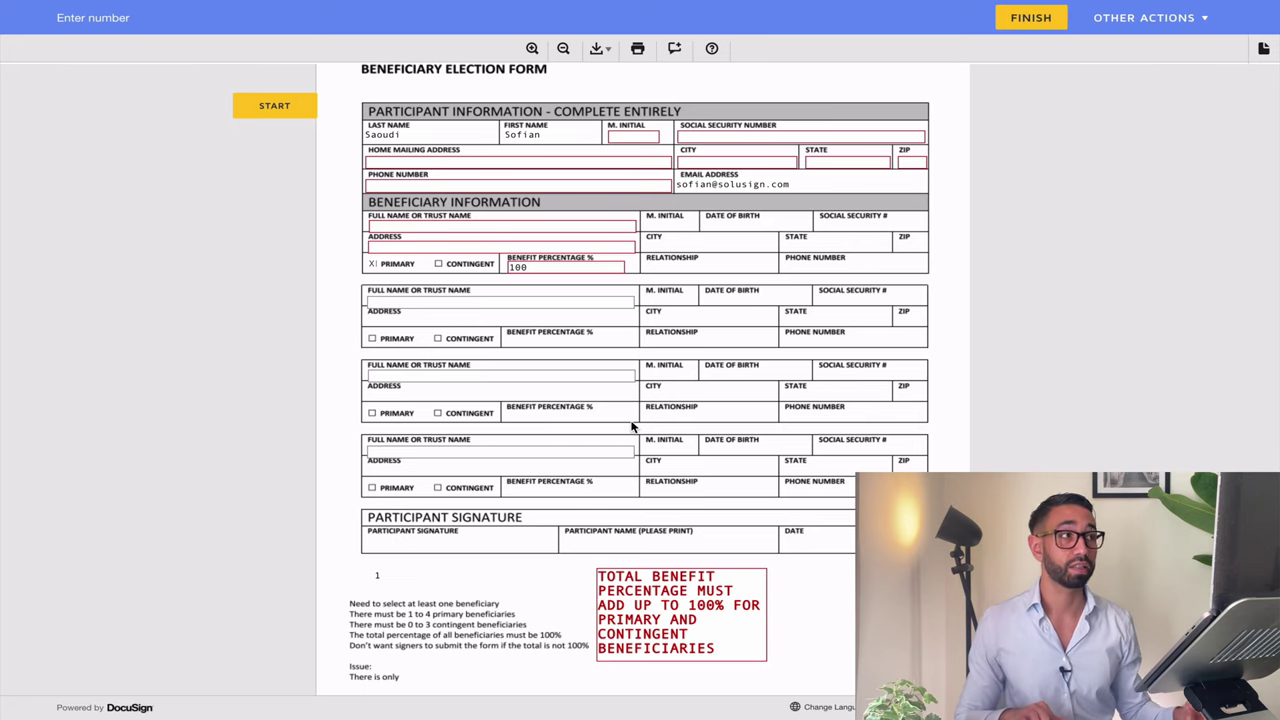
Return to the template editor and insert "P" after "TOTAL BENEFIT" in the original error message.
key(ctrl+Left)
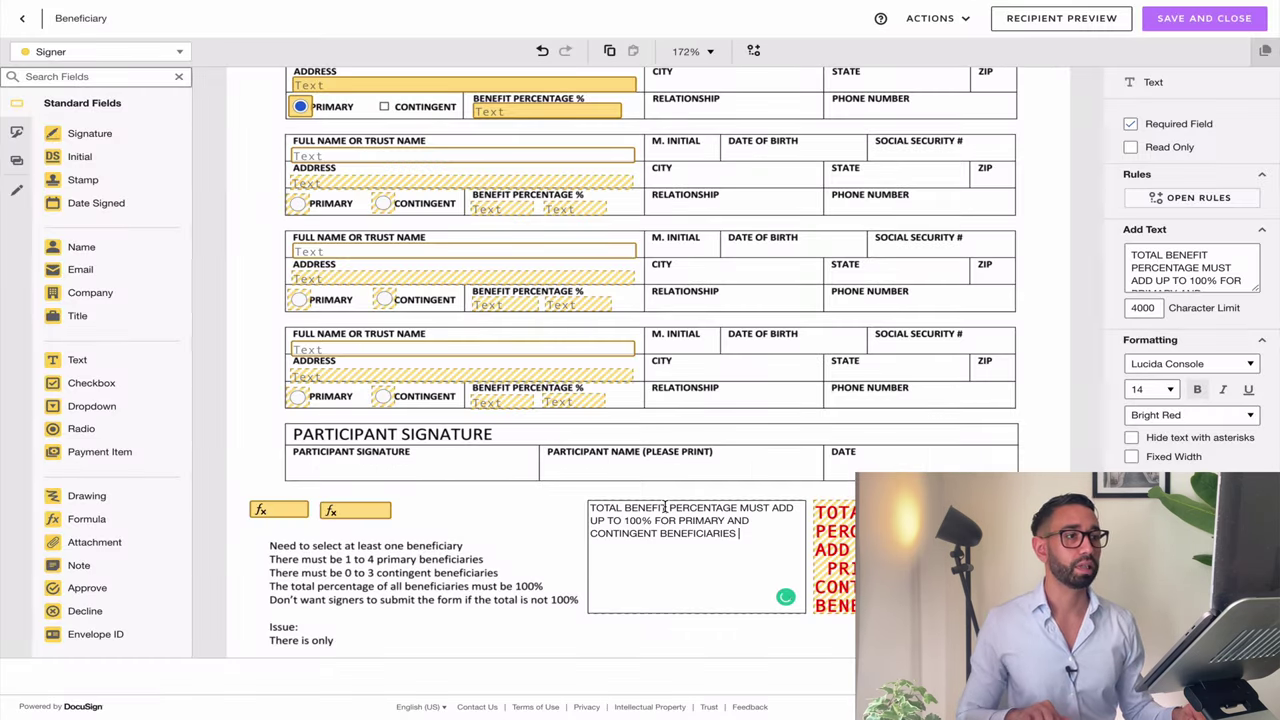
click(666, 508)
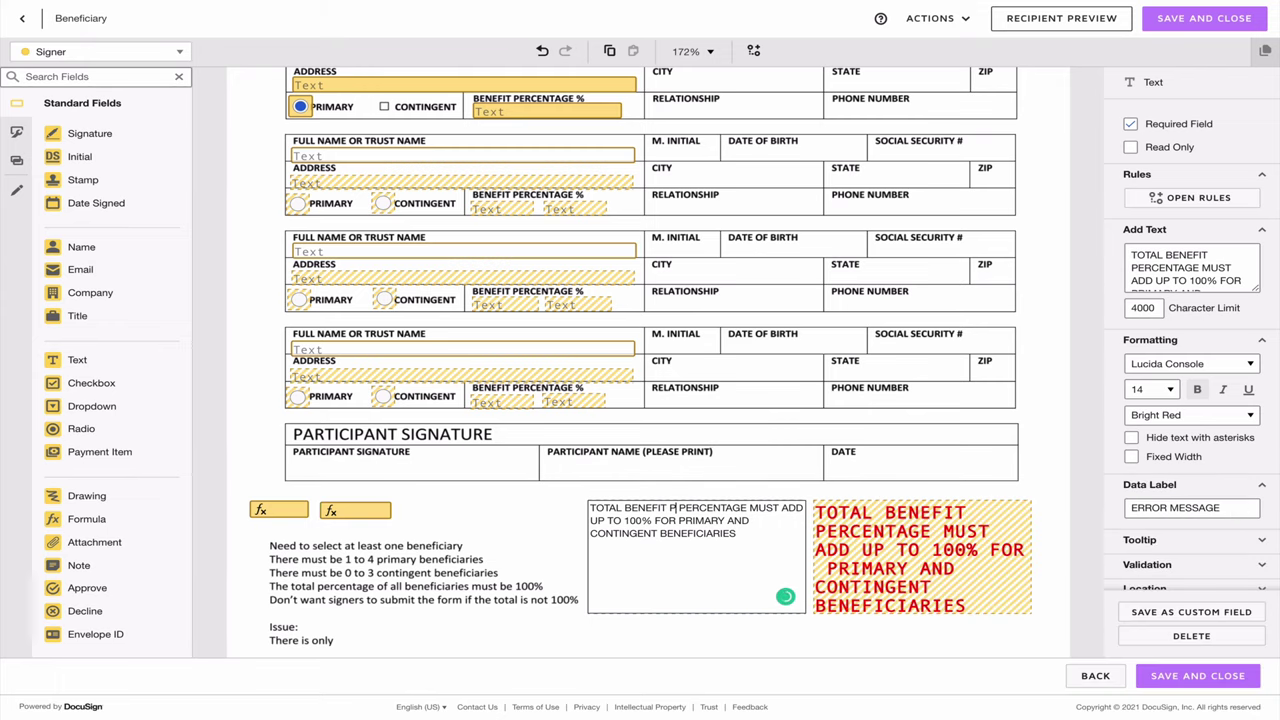
click(533, 533)
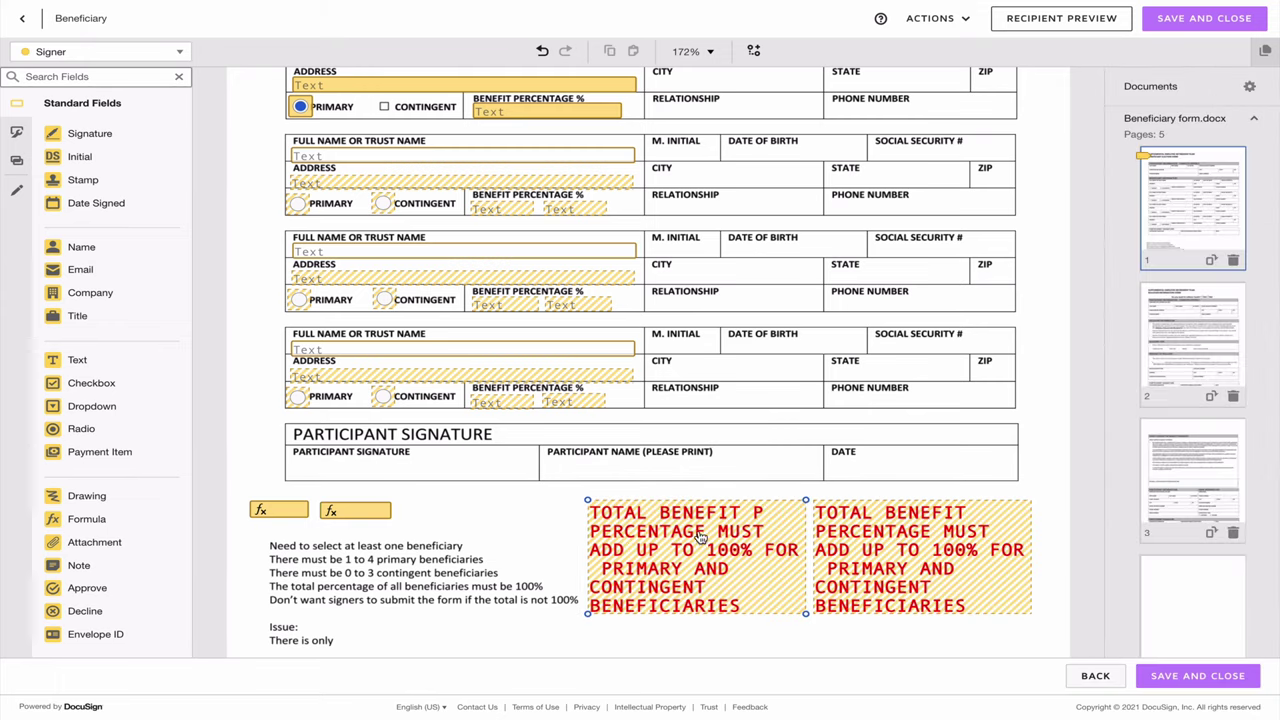
Insert "C" after "TOTAL BENEFIT" in the duplicated error message.
click(955, 533)
click(957, 531)
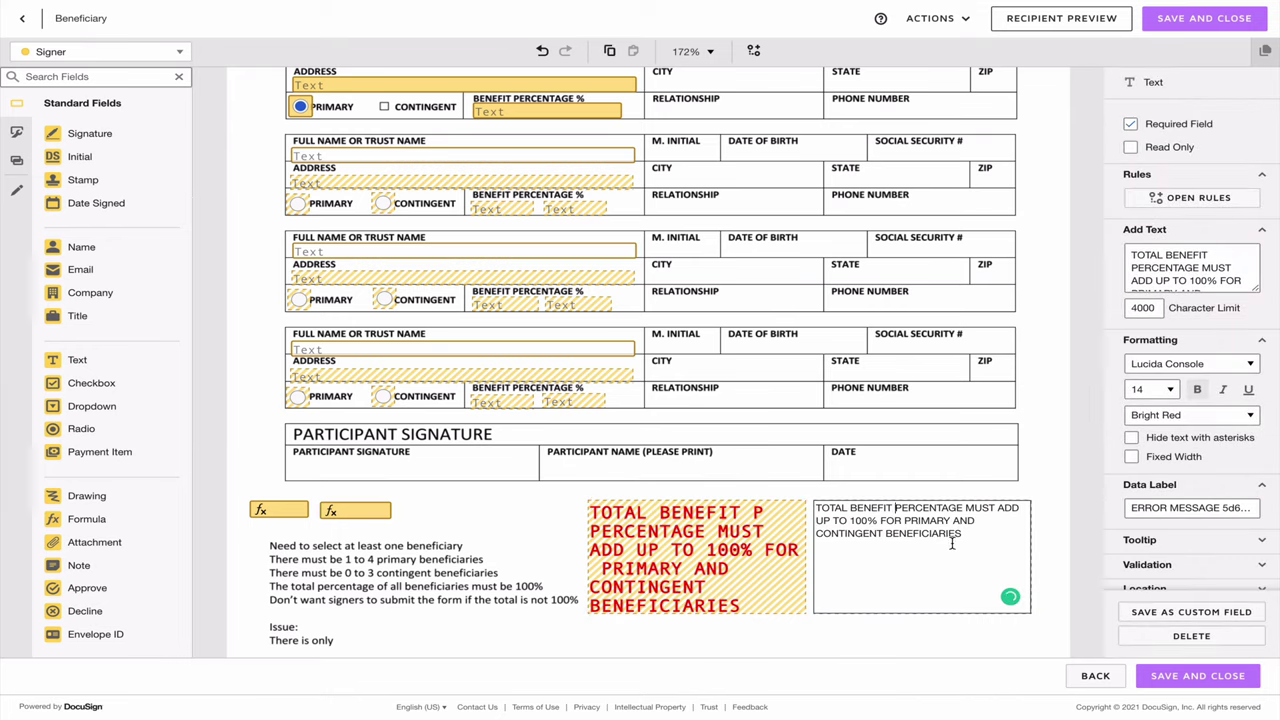
click(891, 508)
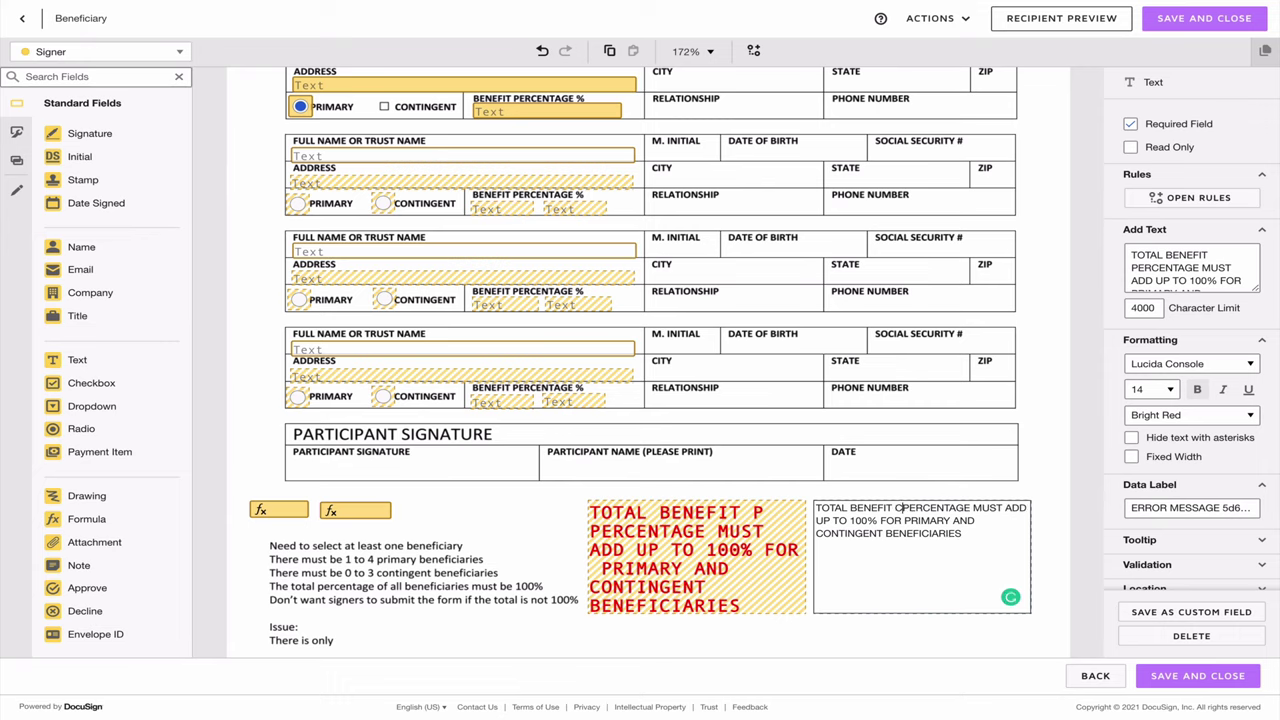
text(C)
click(514, 507)
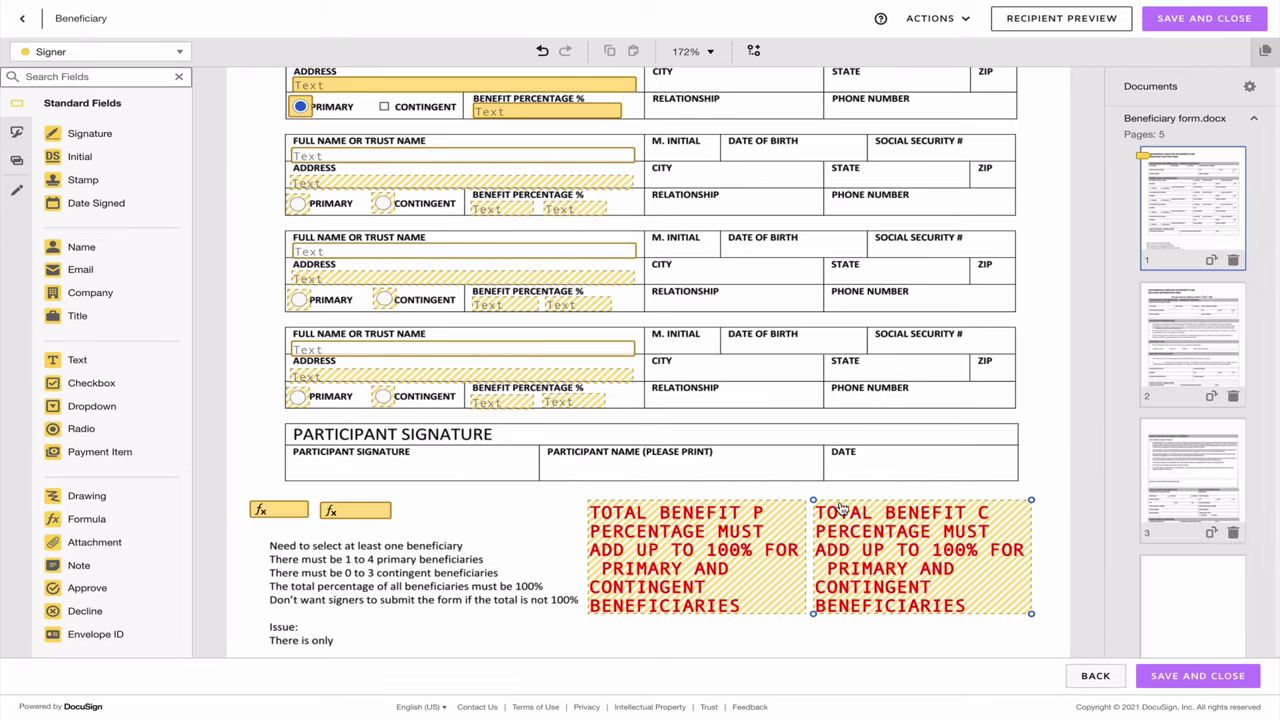
click(965, 527)
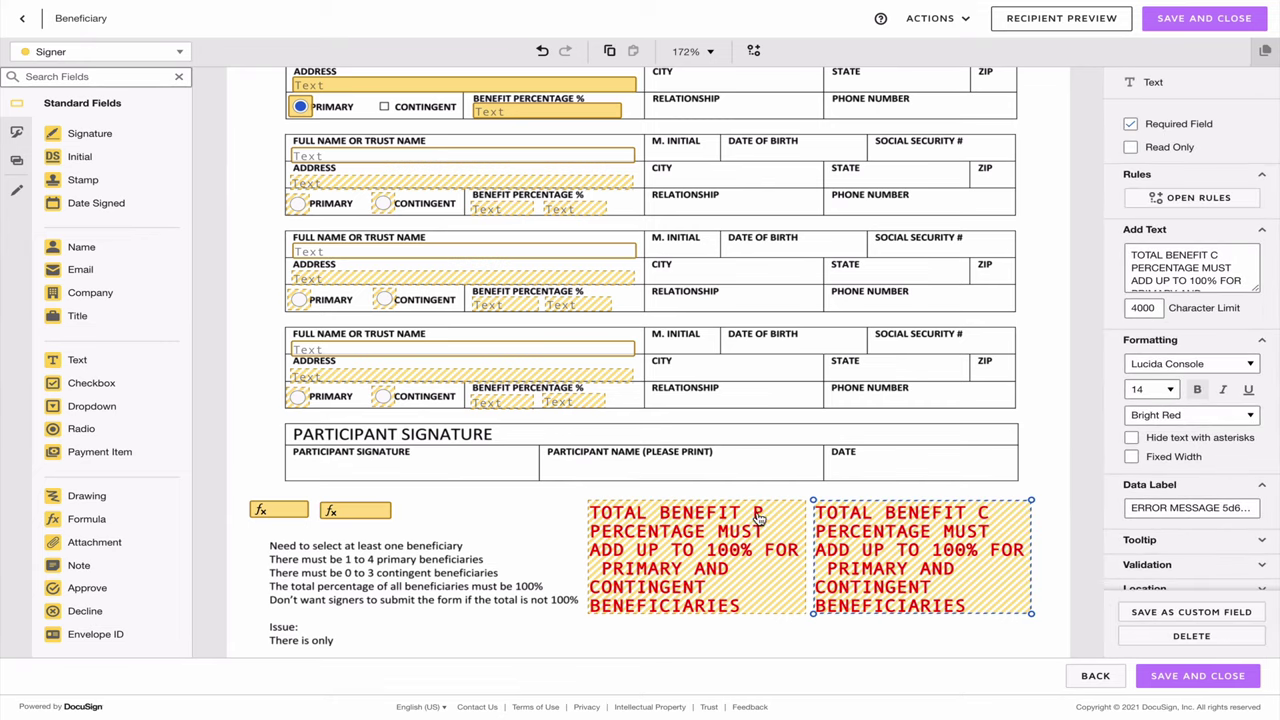
click(449, 495)
Set the contingent formula field's font colour to Bright Blue.
scroll(357, 560, up, 1)
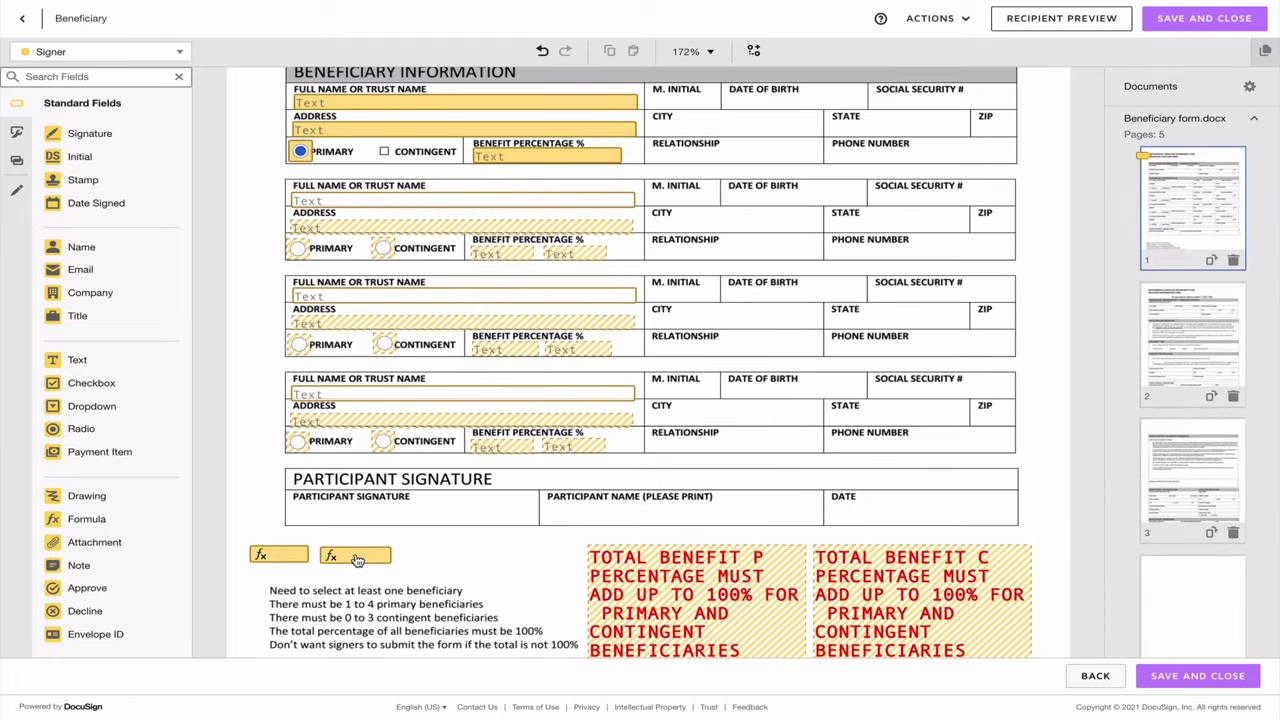
click(357, 558)
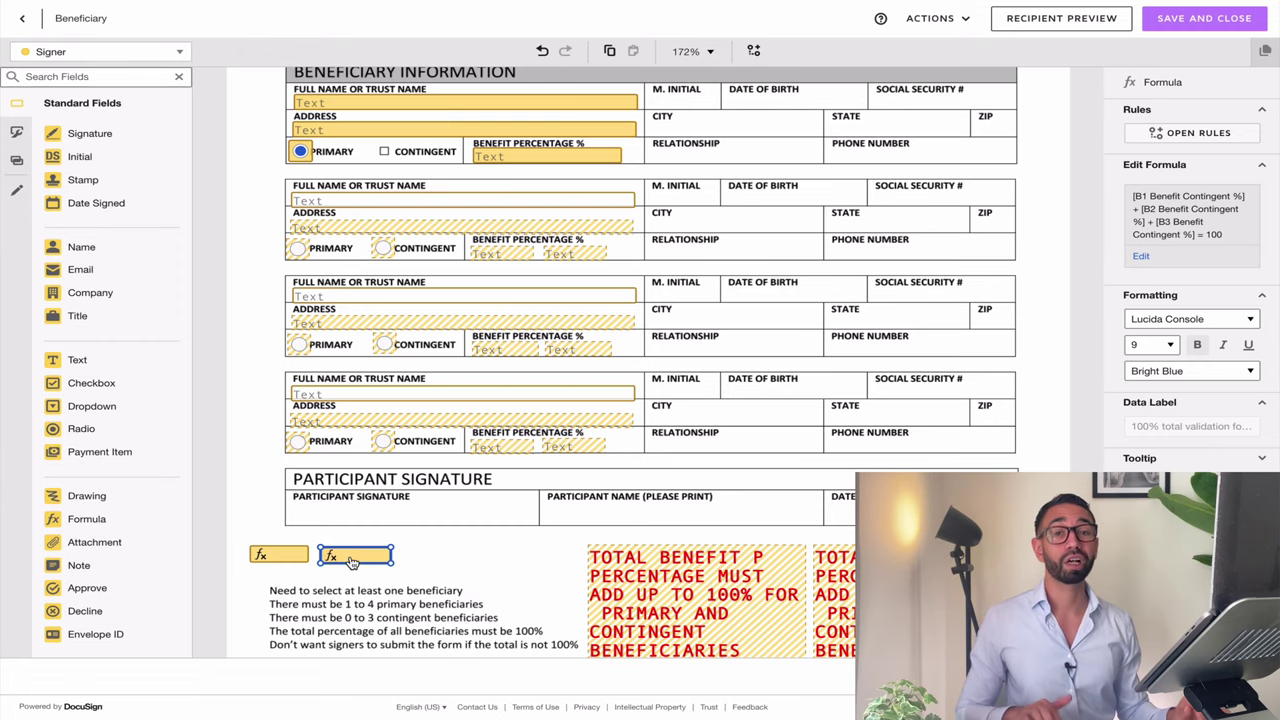
scroll(500, 528, up, 1)
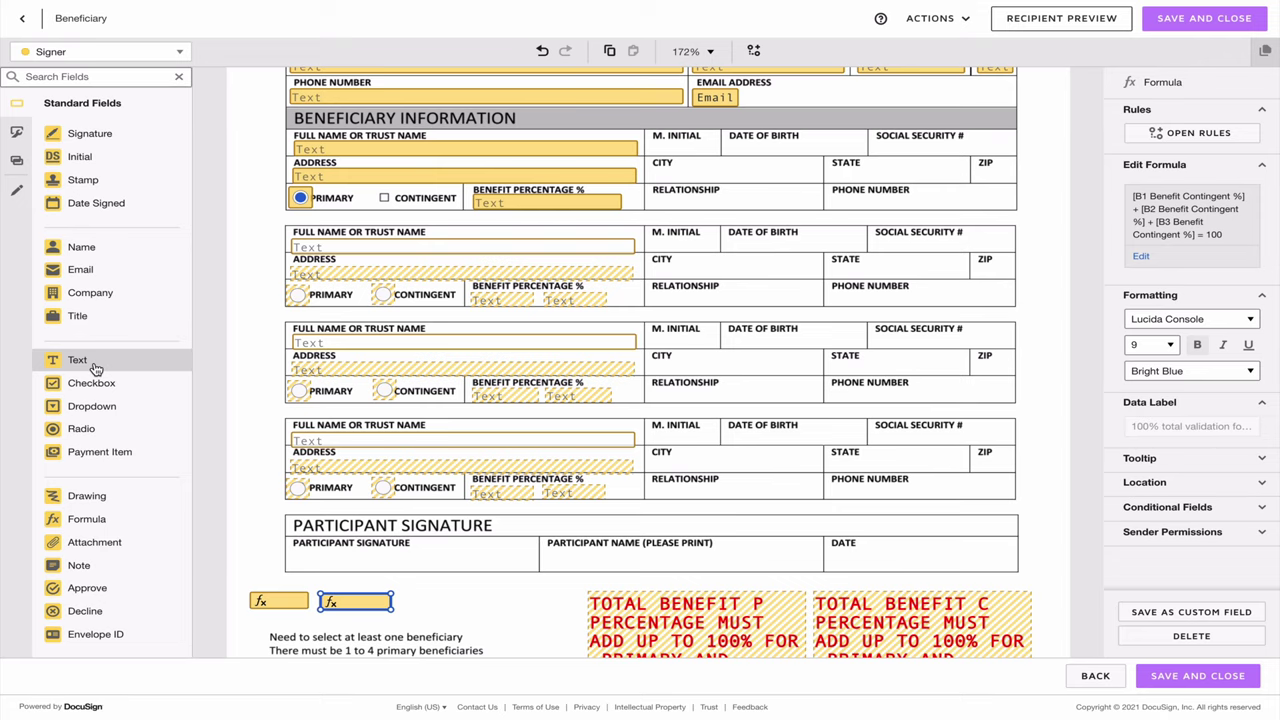
Add a text field with White font in the margin beside the second beneficiary block's Primary/Contingent row.
drag(96, 368, 276, 329)
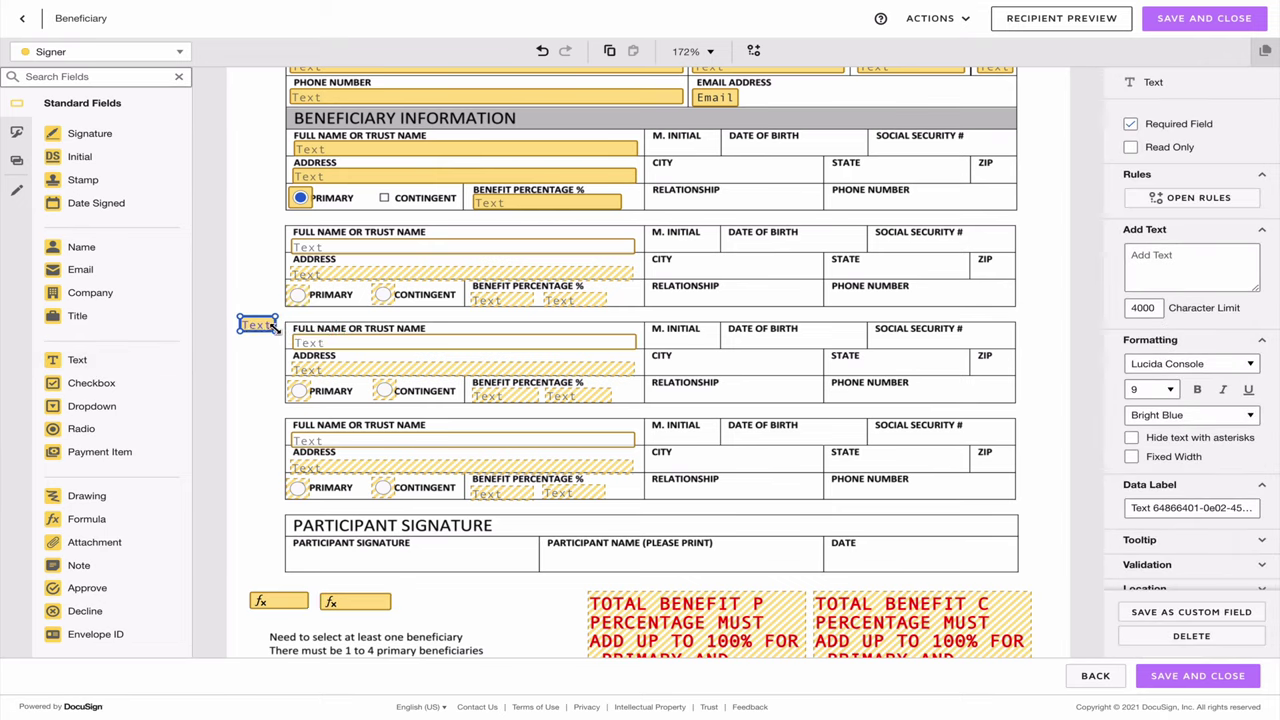
scroll(1177, 505, down, 1)
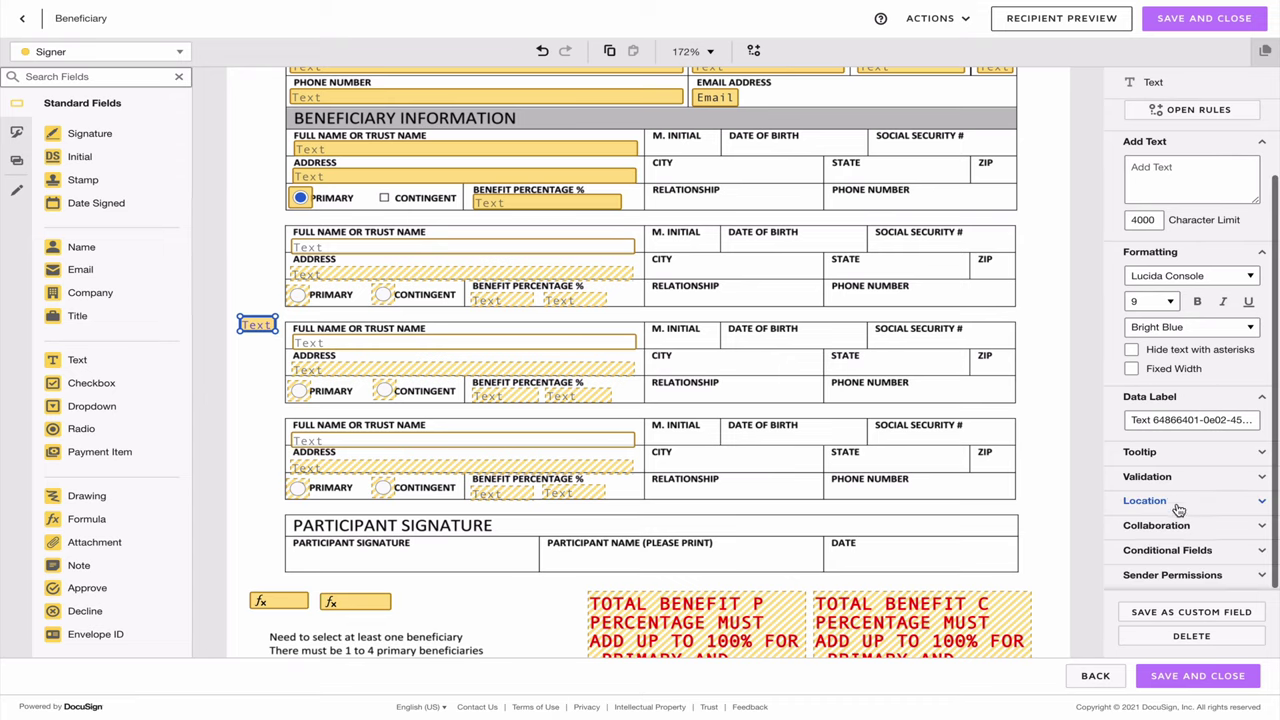
click(1160, 328)
click(1153, 295)
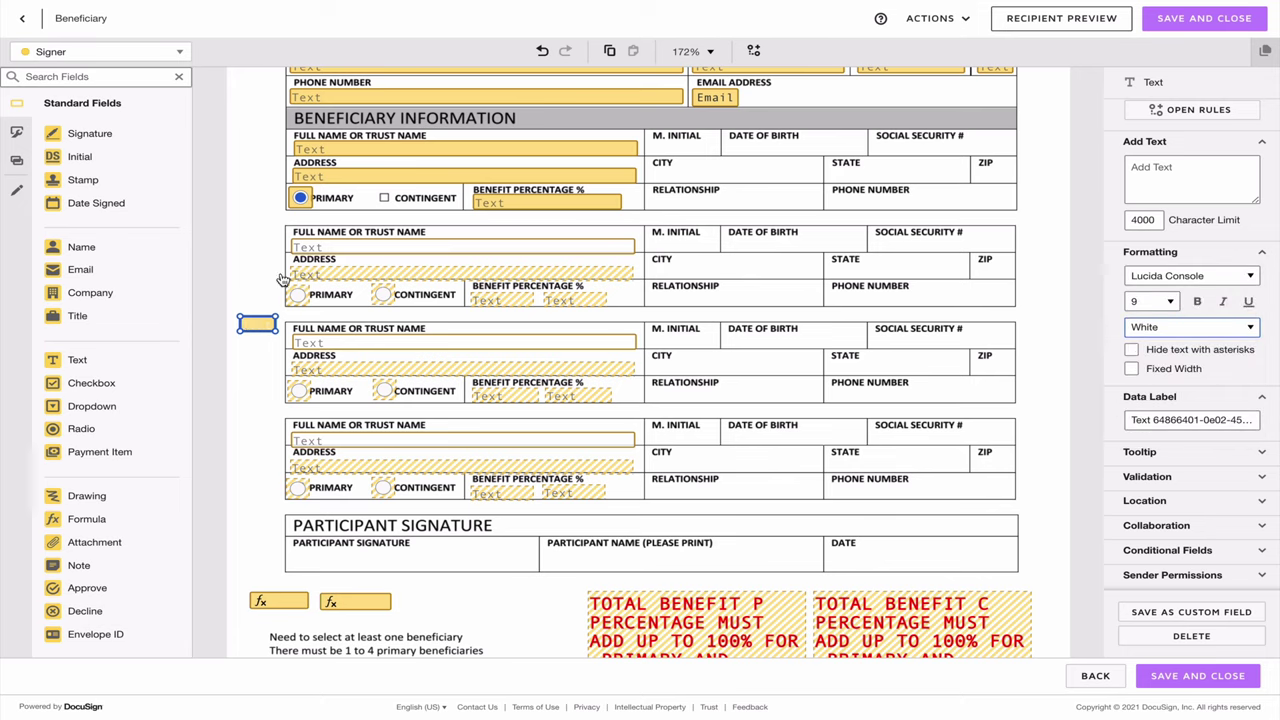
drag(250, 326, 245, 297)
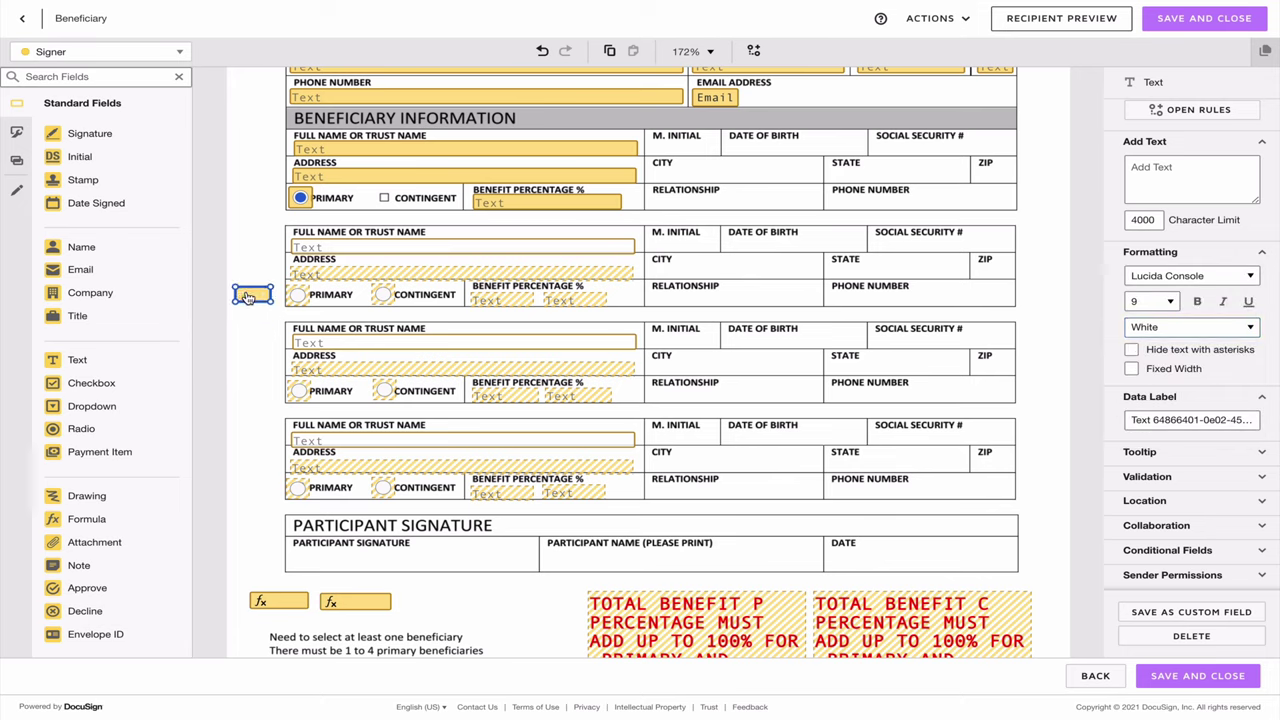
Set the new text field's content to 1 and make it read-only and not required.
click(1181, 175)
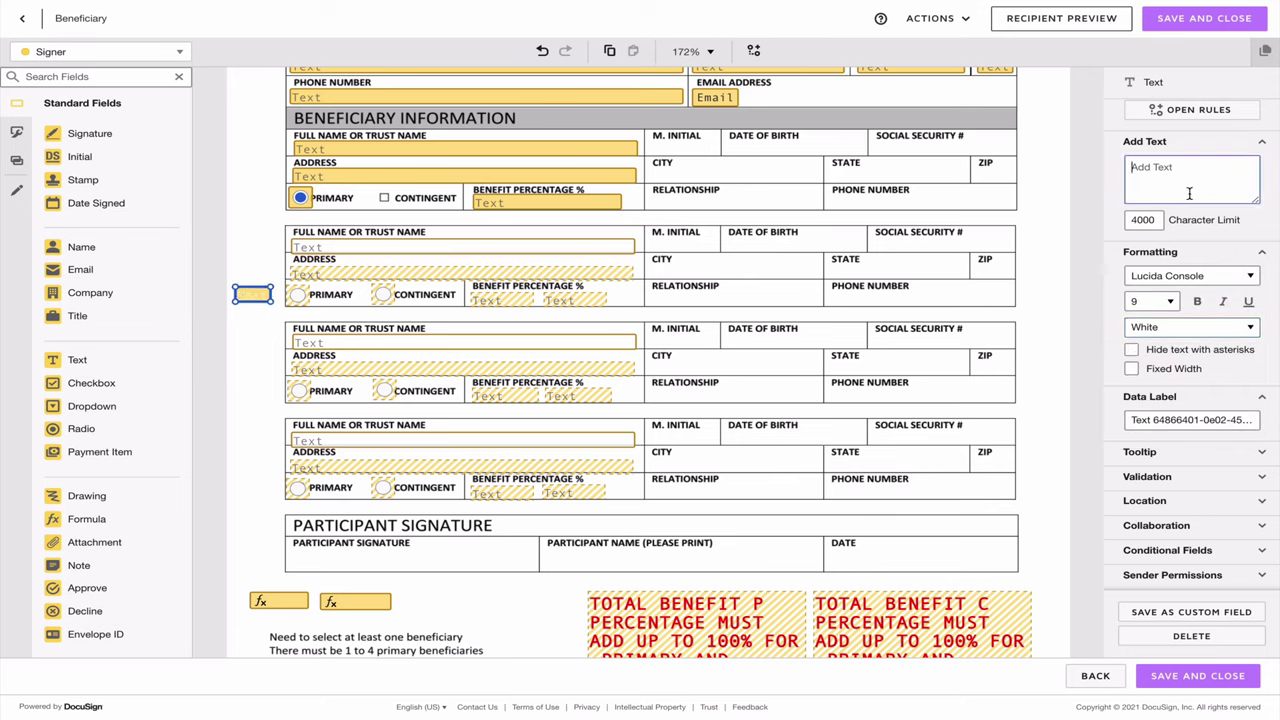
text(1)
scroll(1205, 268, up, 1)
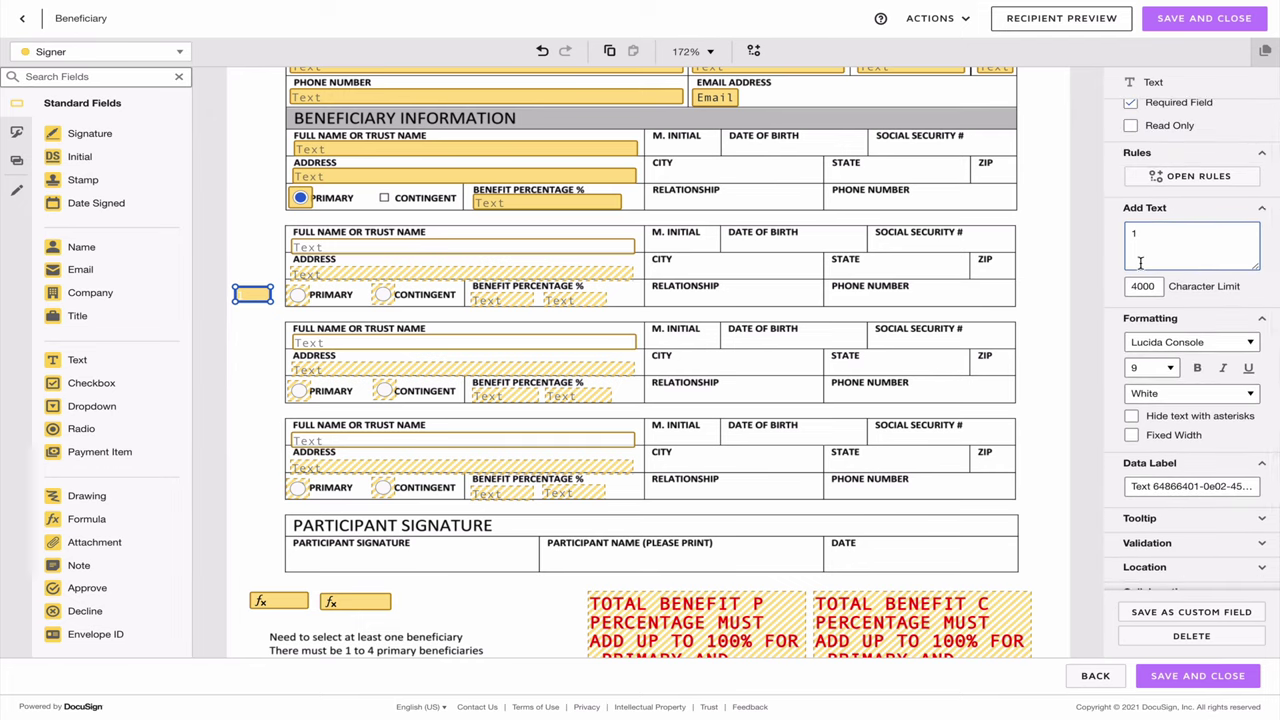
scroll(1163, 130, up, 1)
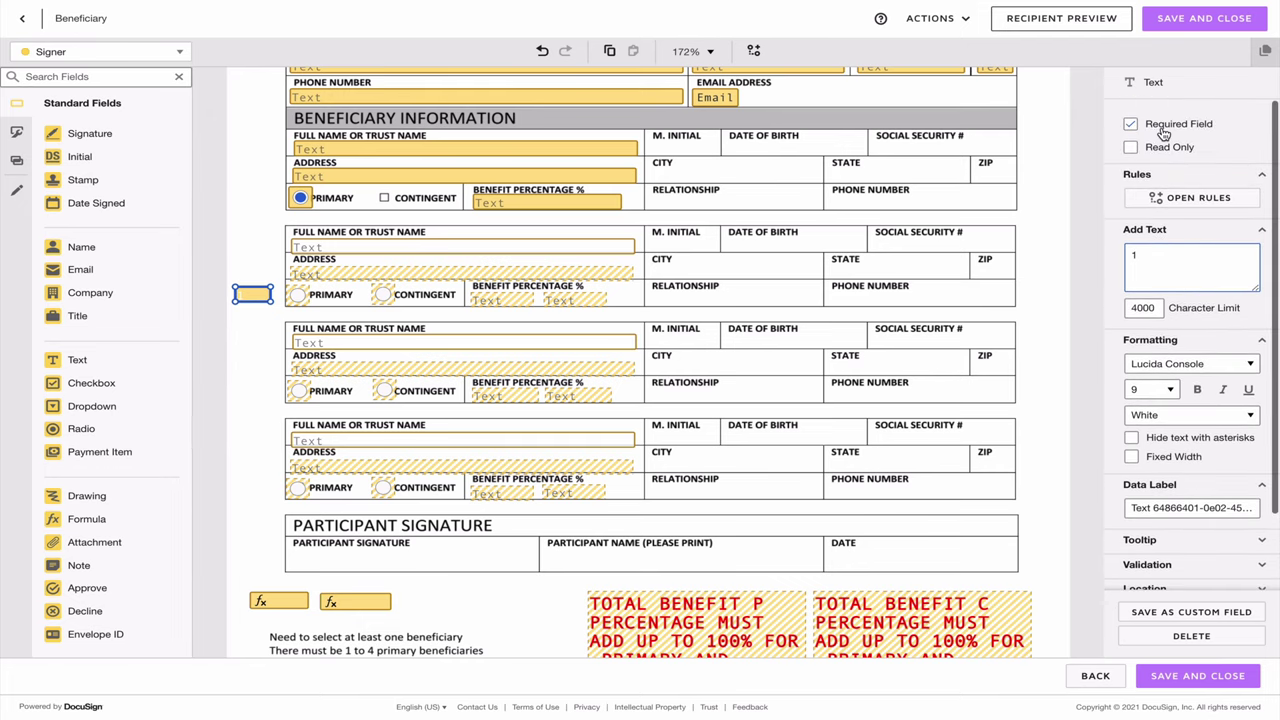
click(1162, 130)
click(1164, 150)
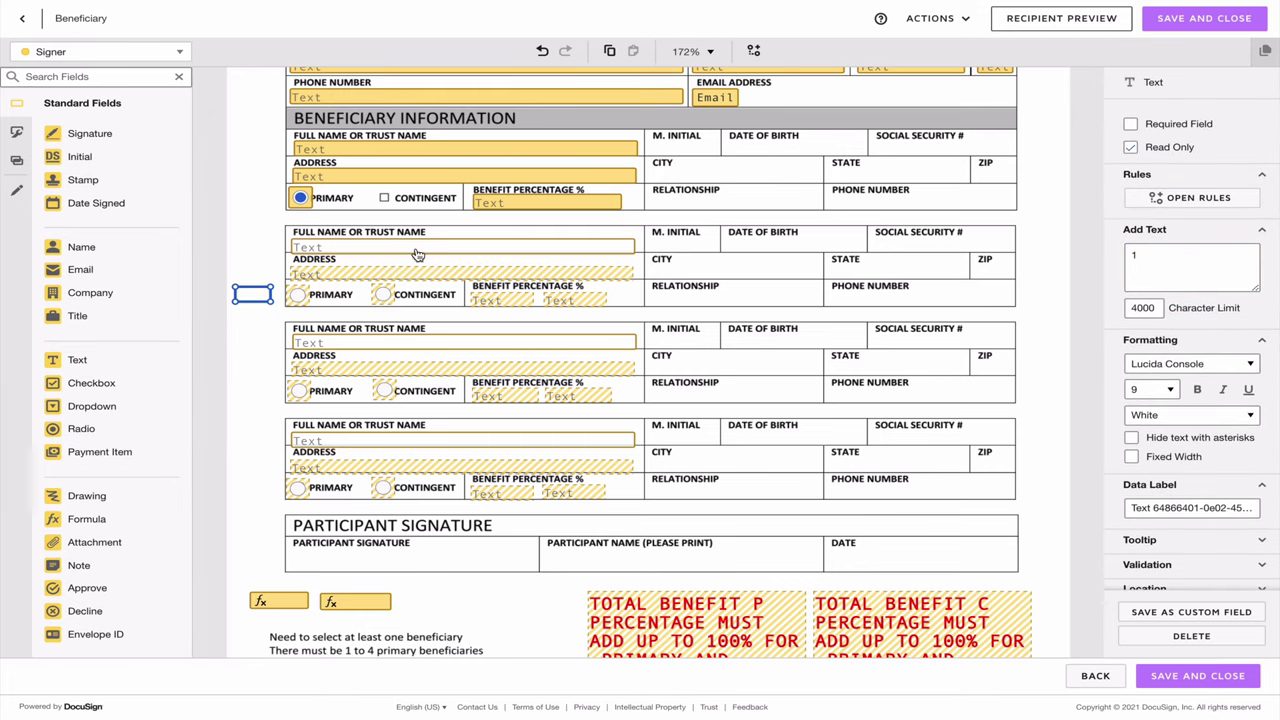
Set the text field's data label to "Contingent 1 selected" and select the label text for copying.
scroll(1108, 510, down, 1)
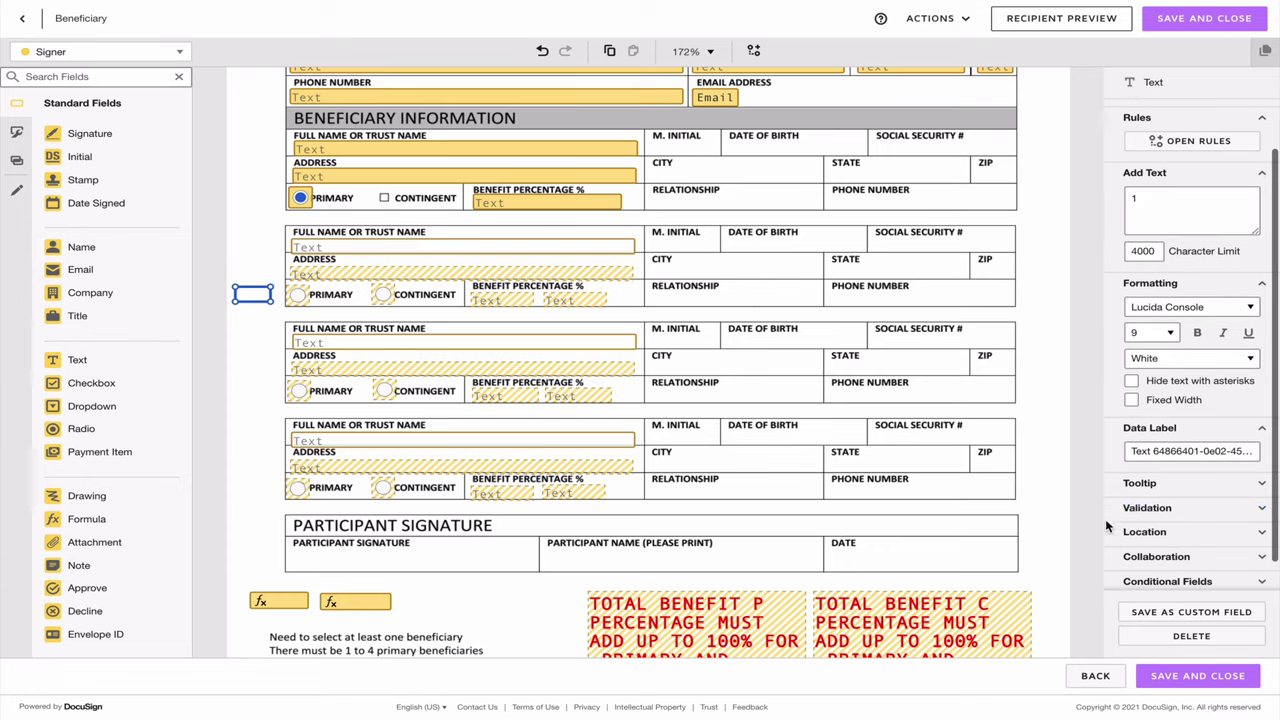
triple_click(1180, 451)
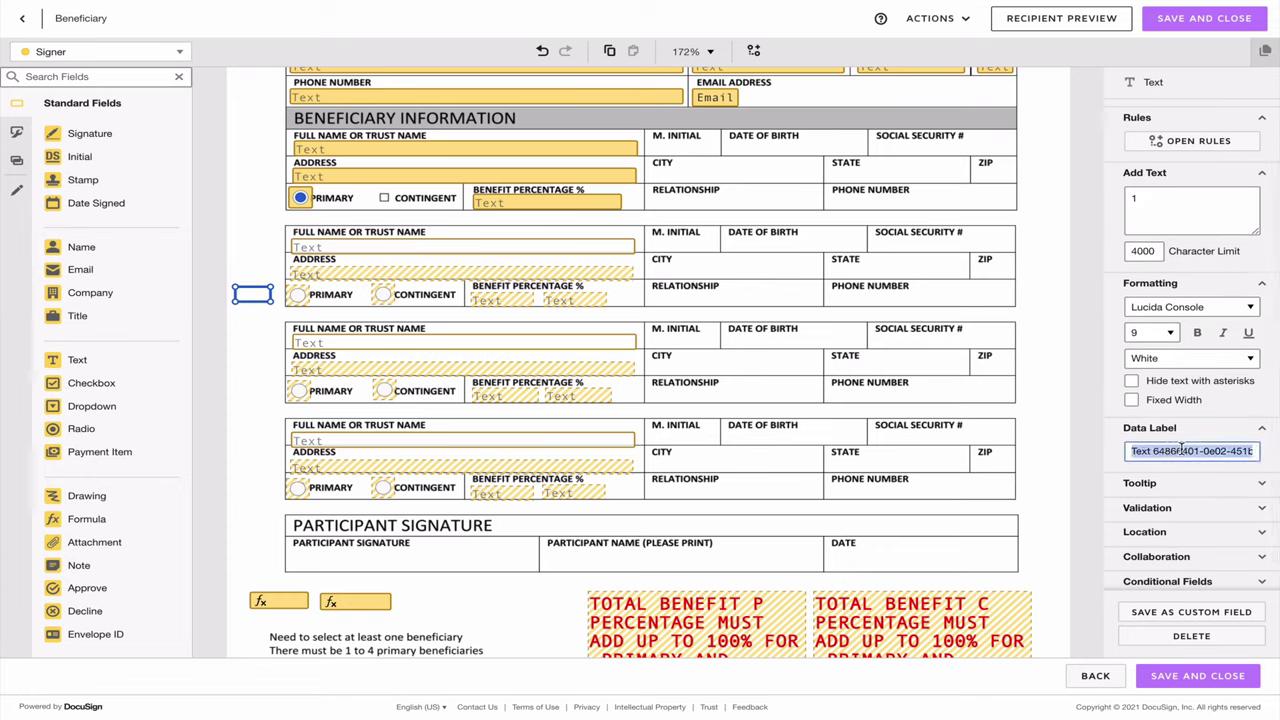
text(Contingent 1 selected)
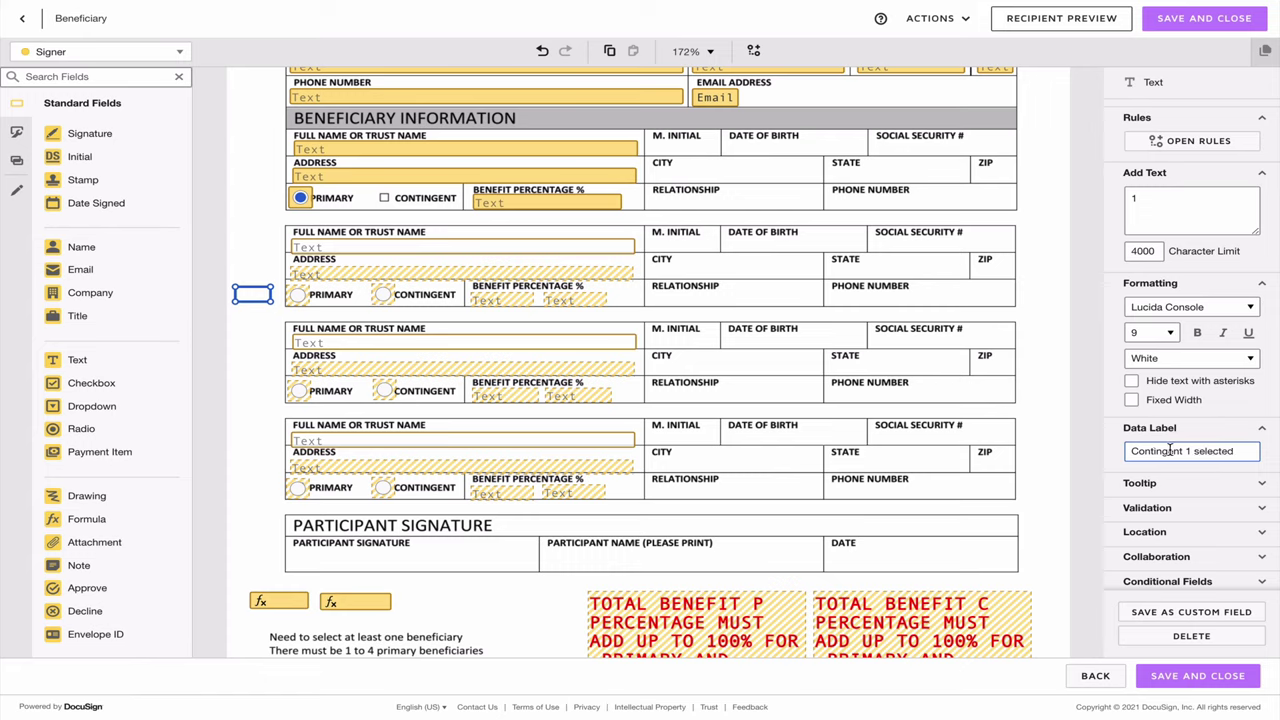
triple_click(1170, 451)
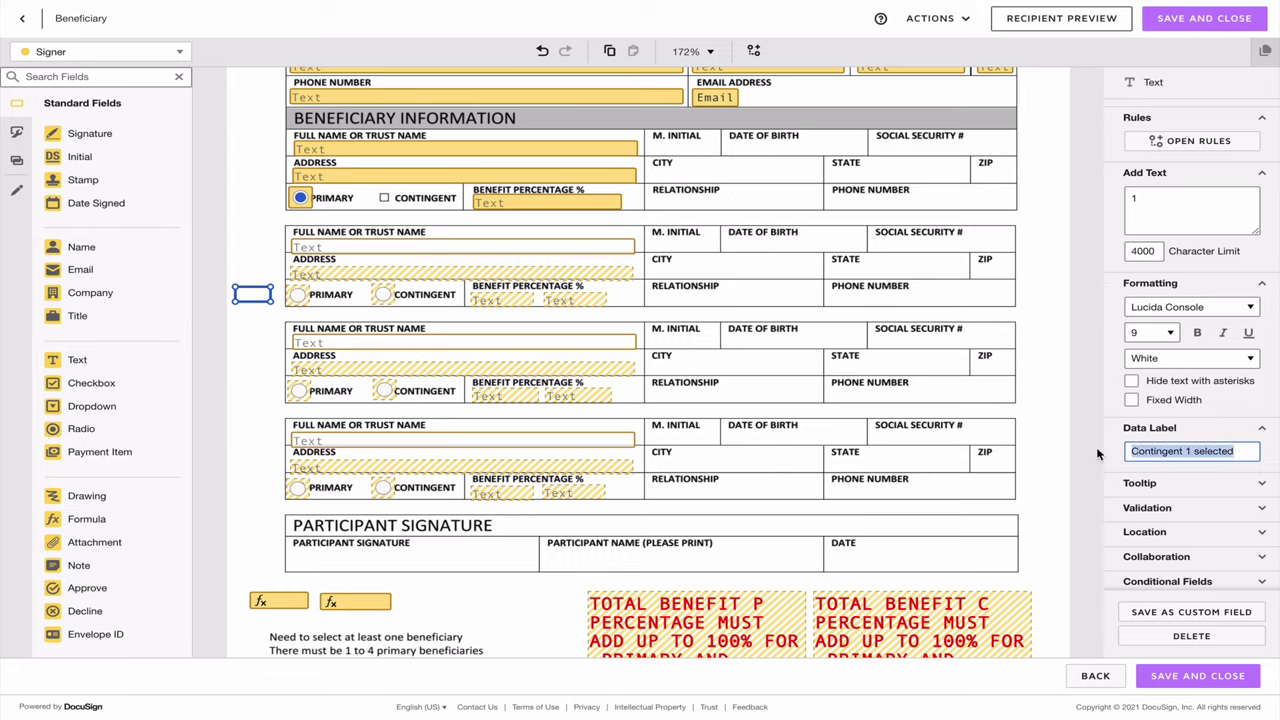
Duplicate the white read-only field and place copies beside the Primary/Contingent rows of the third and fourth beneficiary blocks.
click(268, 320)
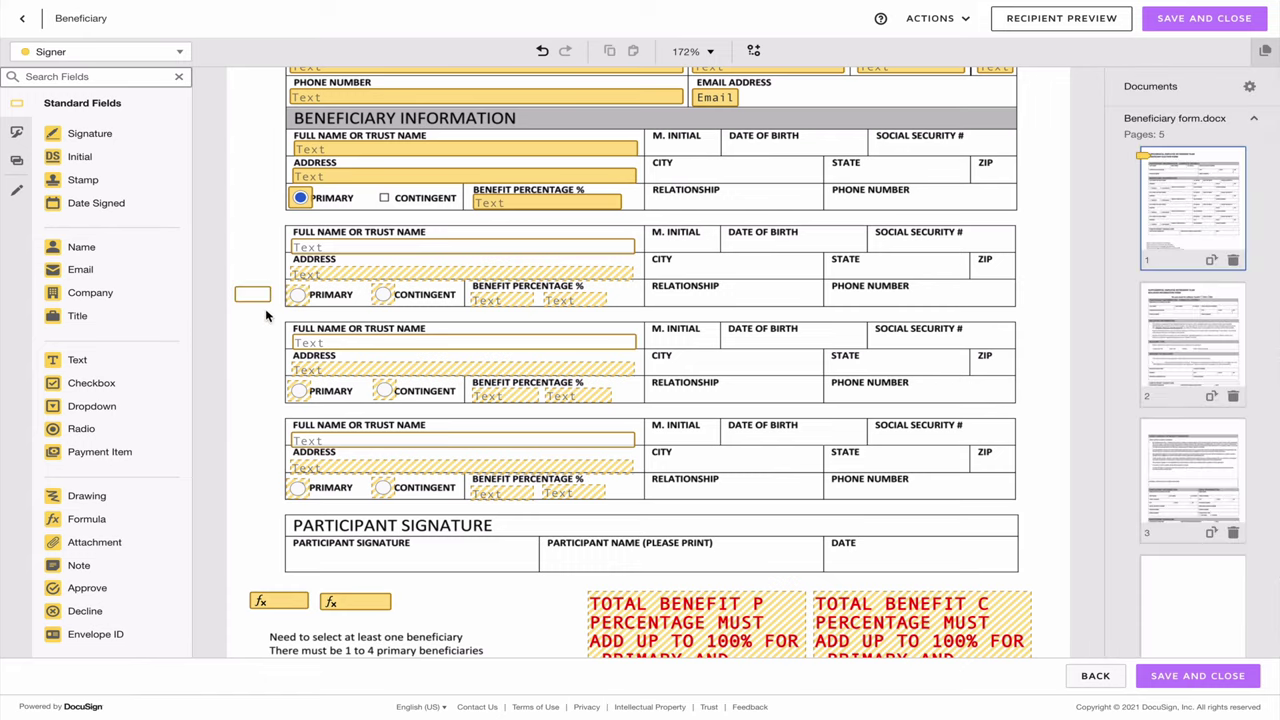
click(262, 299)
key(ctrl+c)
key(ctrl+v)
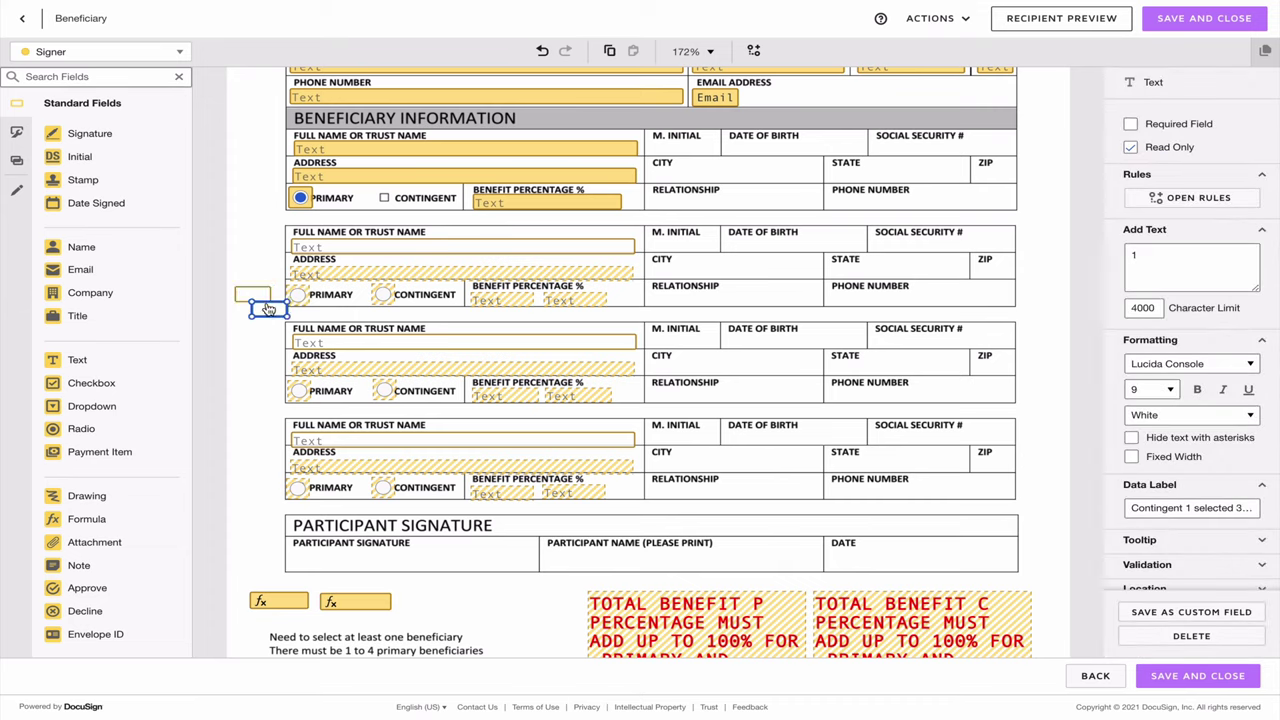
drag(264, 307, 250, 488)
key(ctrl+v)
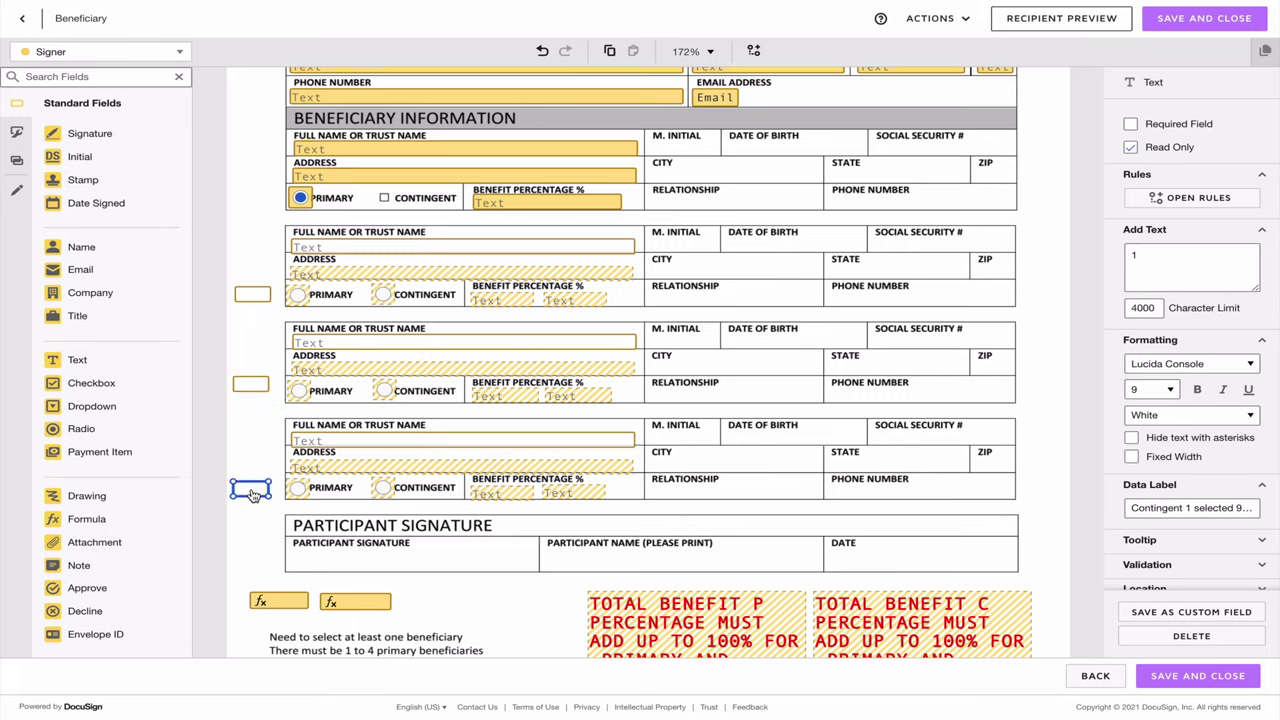
Replace the data label of the copy beside the third beneficiary block with "Contingent 1 selected".
click(264, 389)
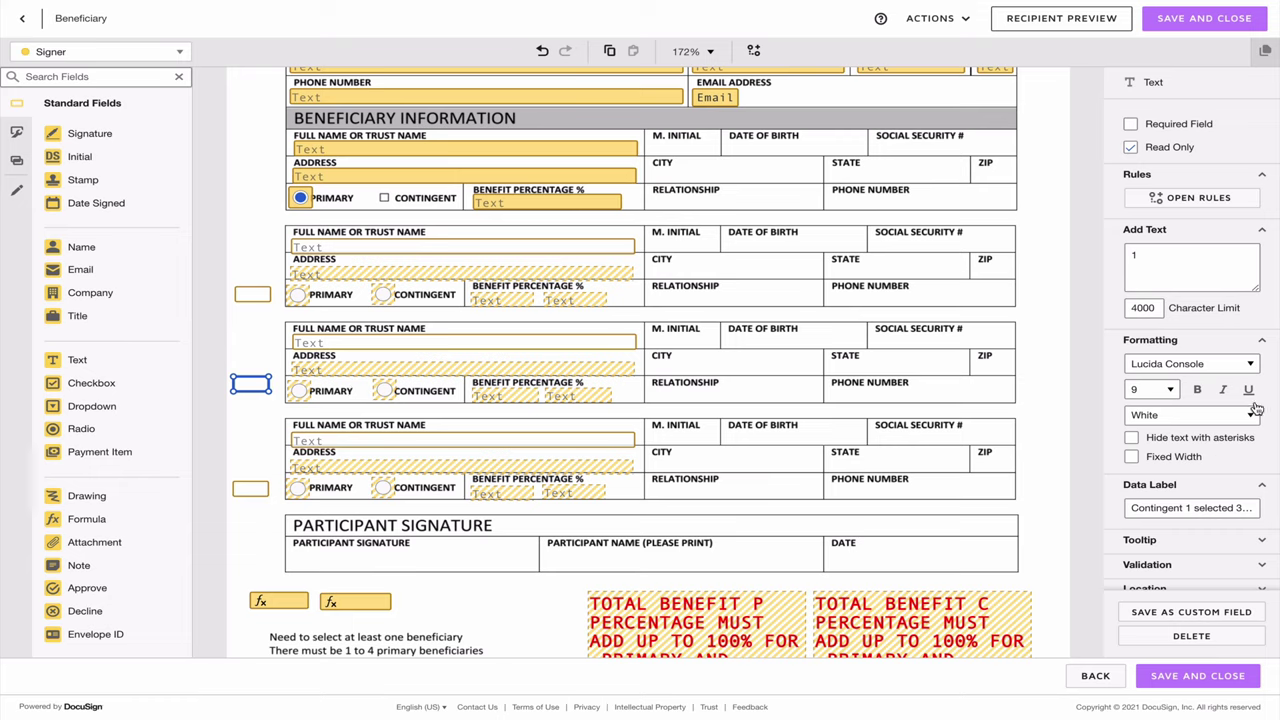
triple_click(1187, 507)
key(ctrl+d)
click(815, 162)
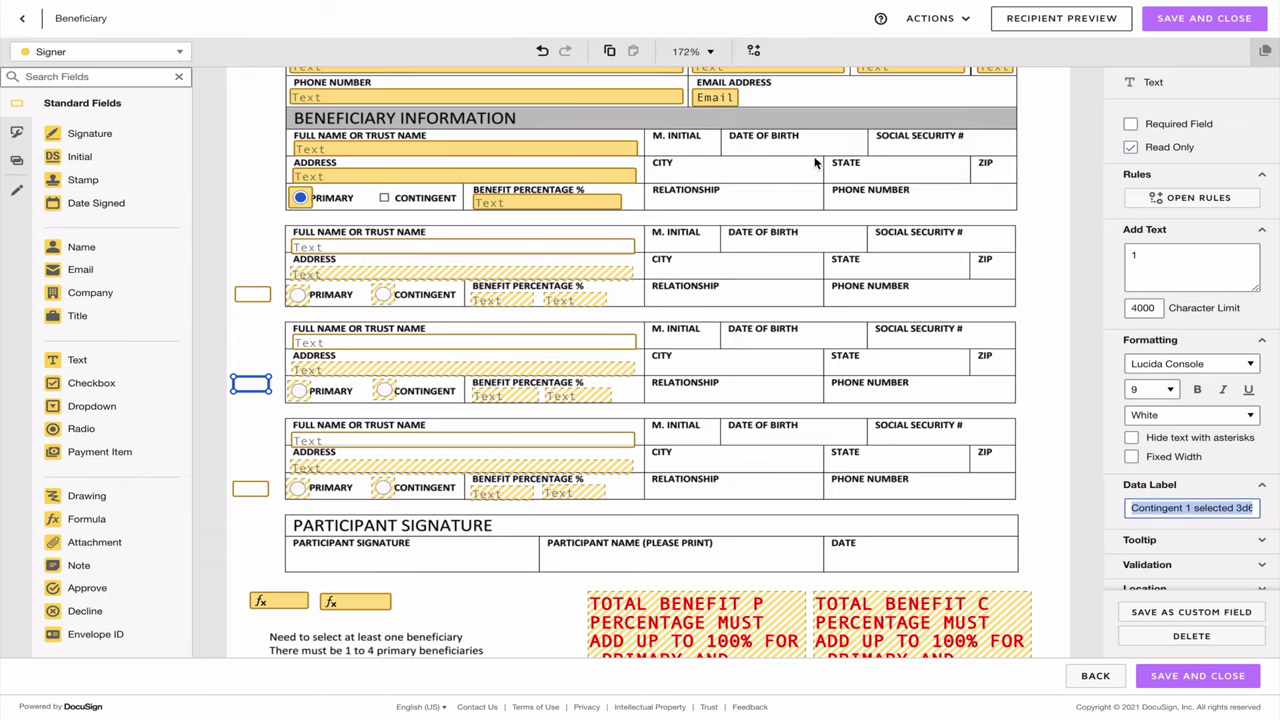
triple_click(1161, 510)
key(ctrl+v)
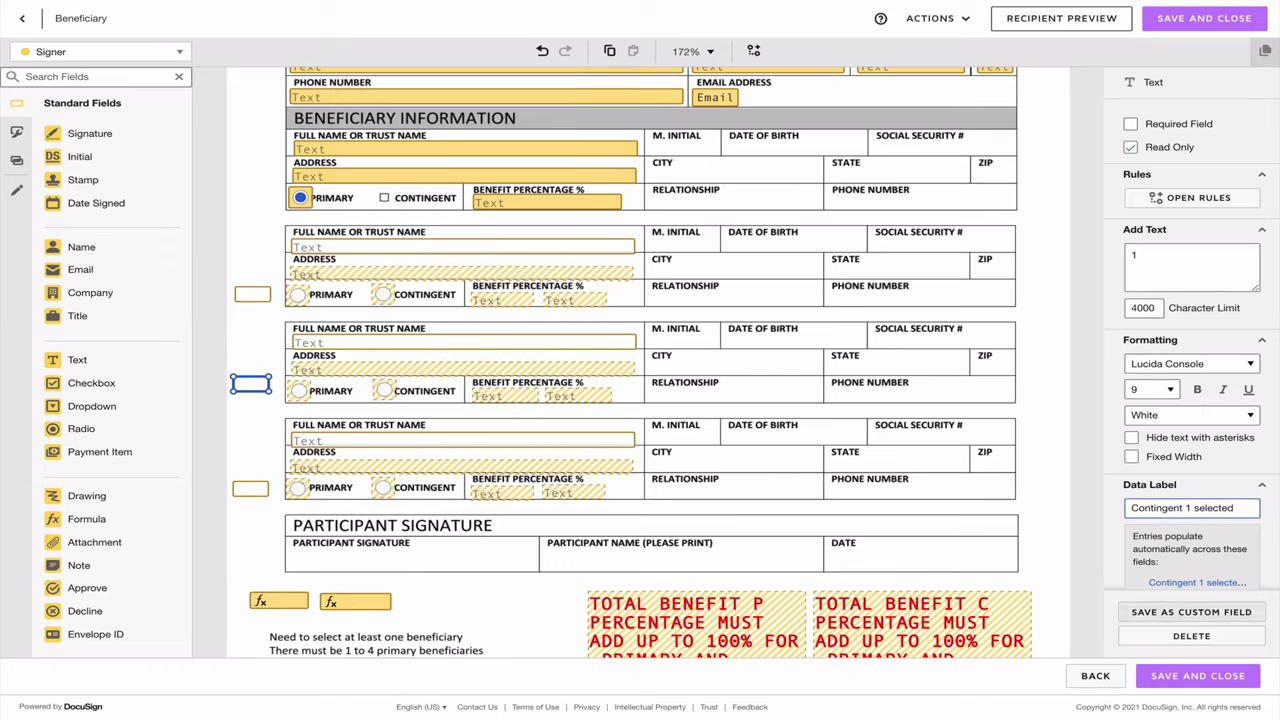
Set the data label of the copy beside the fourth beneficiary block to "Contingent 3 selected".
click(252, 488)
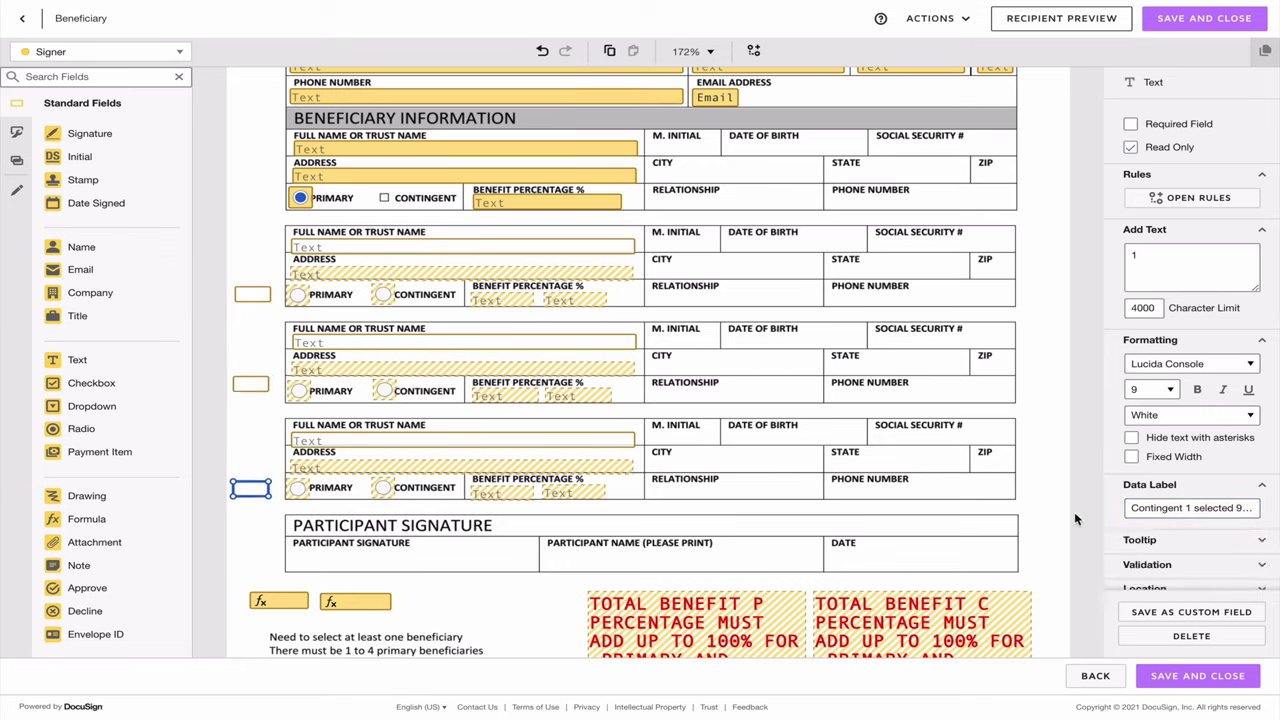
triple_click(1181, 512)
key(ctrl+v)
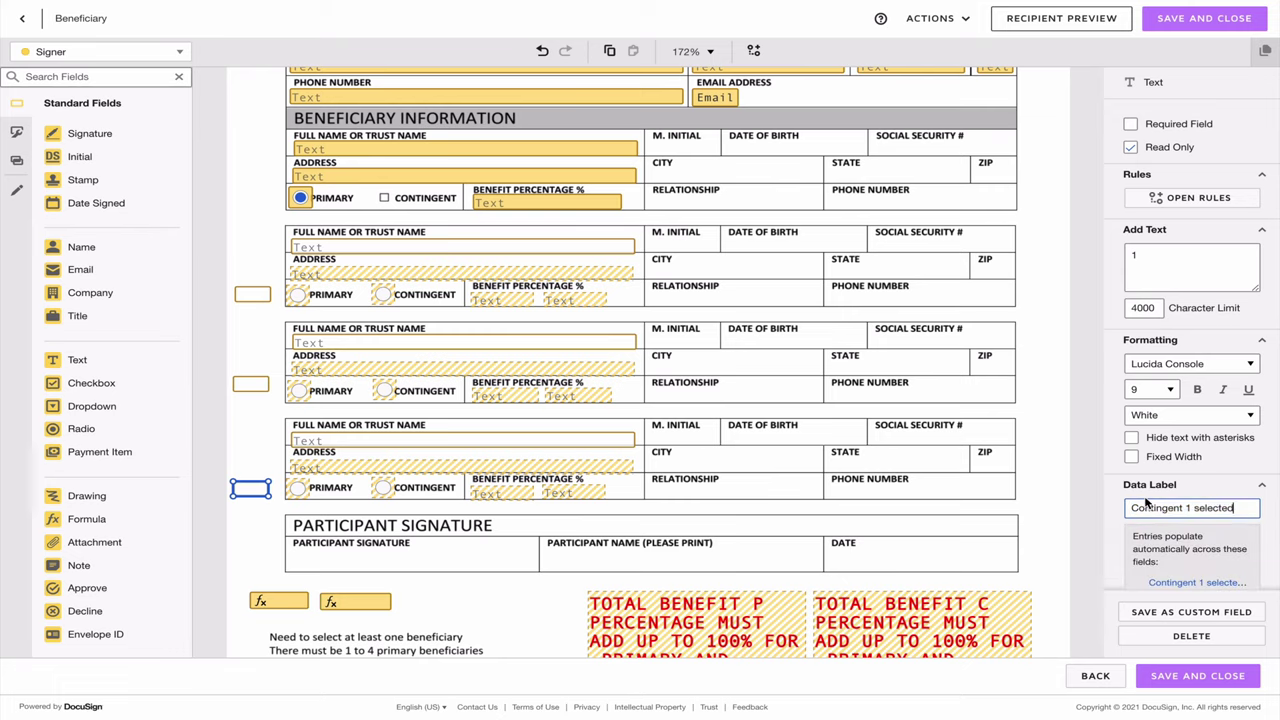
double_click(1187, 508)
text(3)
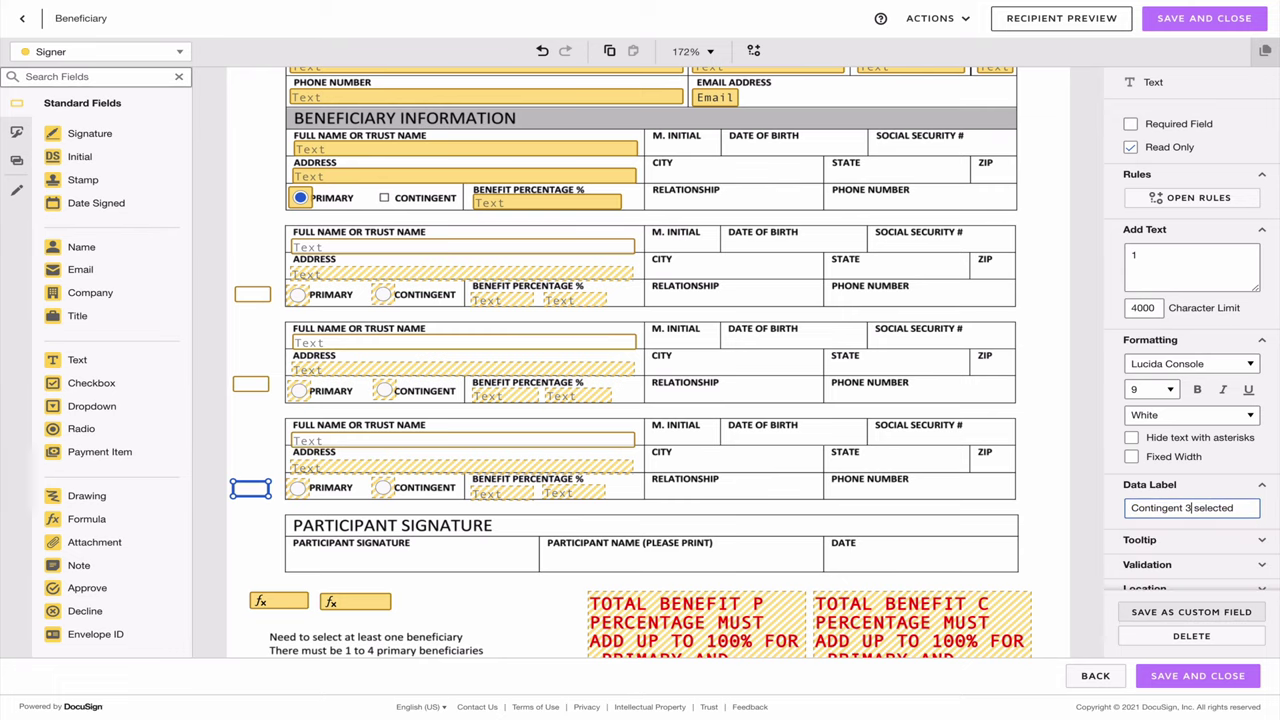
click(955, 555)
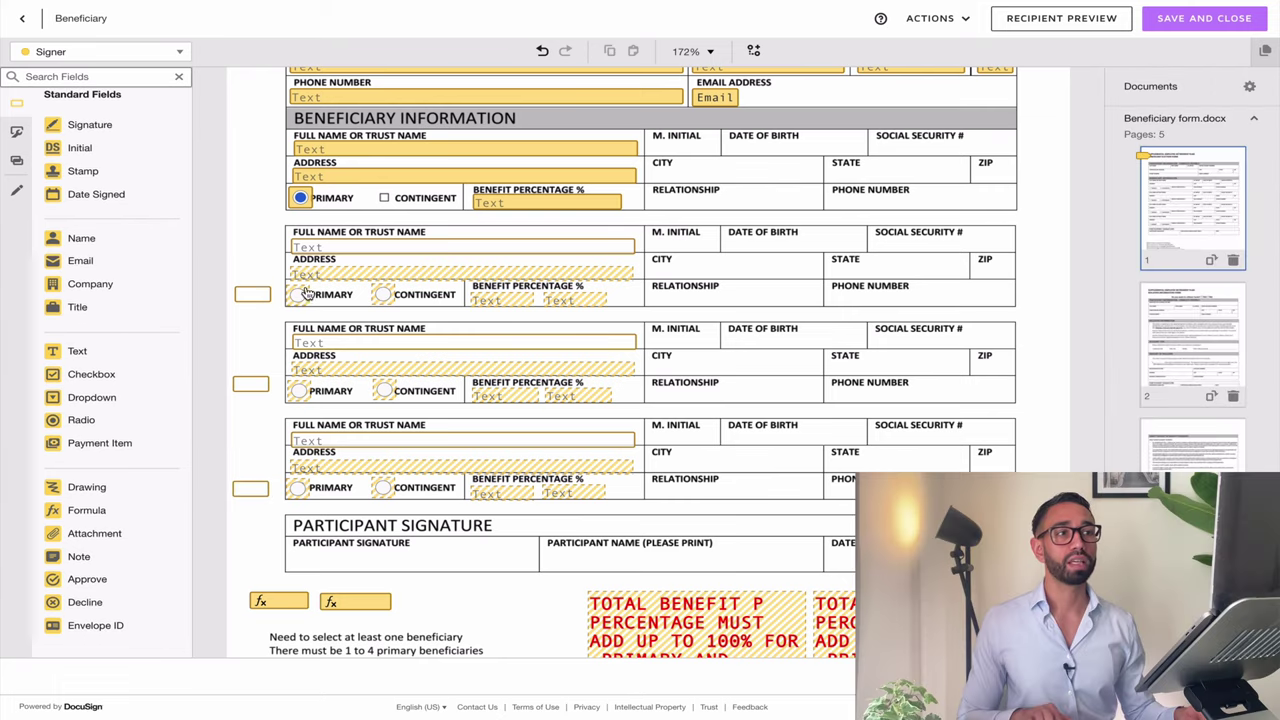
Create a conditional rule on the second beneficiary block's radio group that shows its margin text field when Contingent is selected.
click(386, 298)
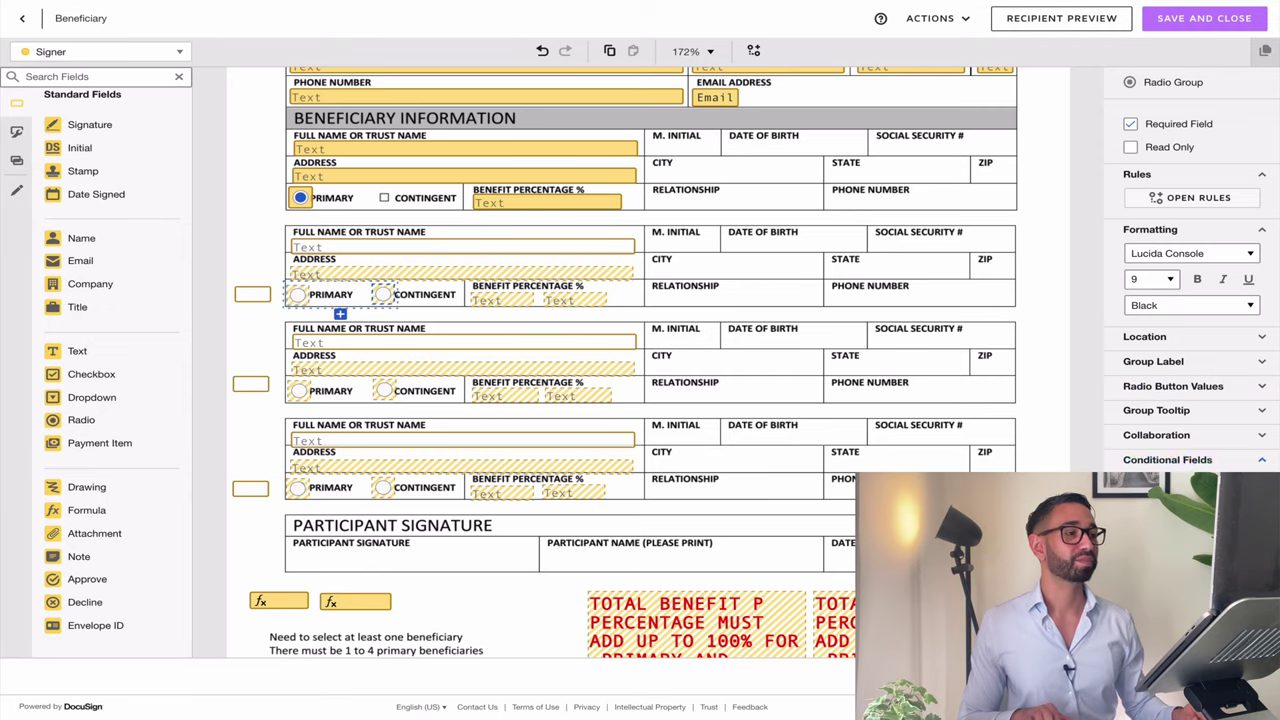
click(1197, 460)
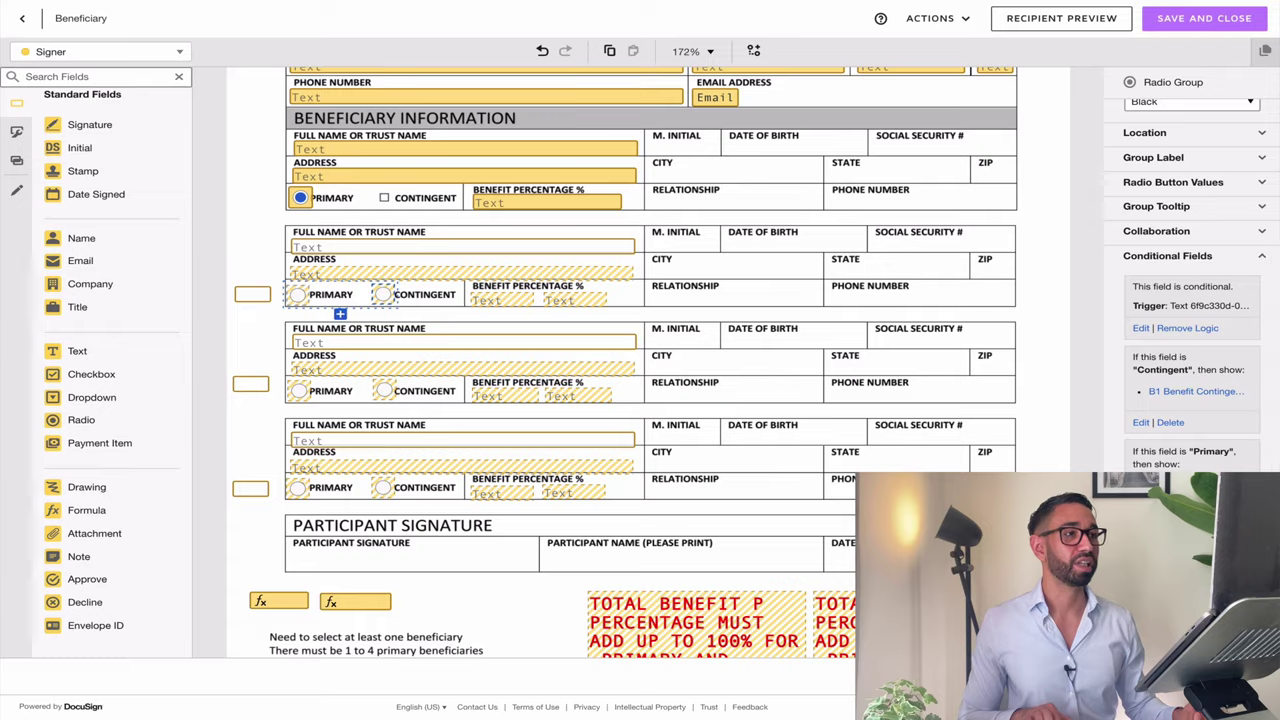
click(1185, 392)
click(712, 18)
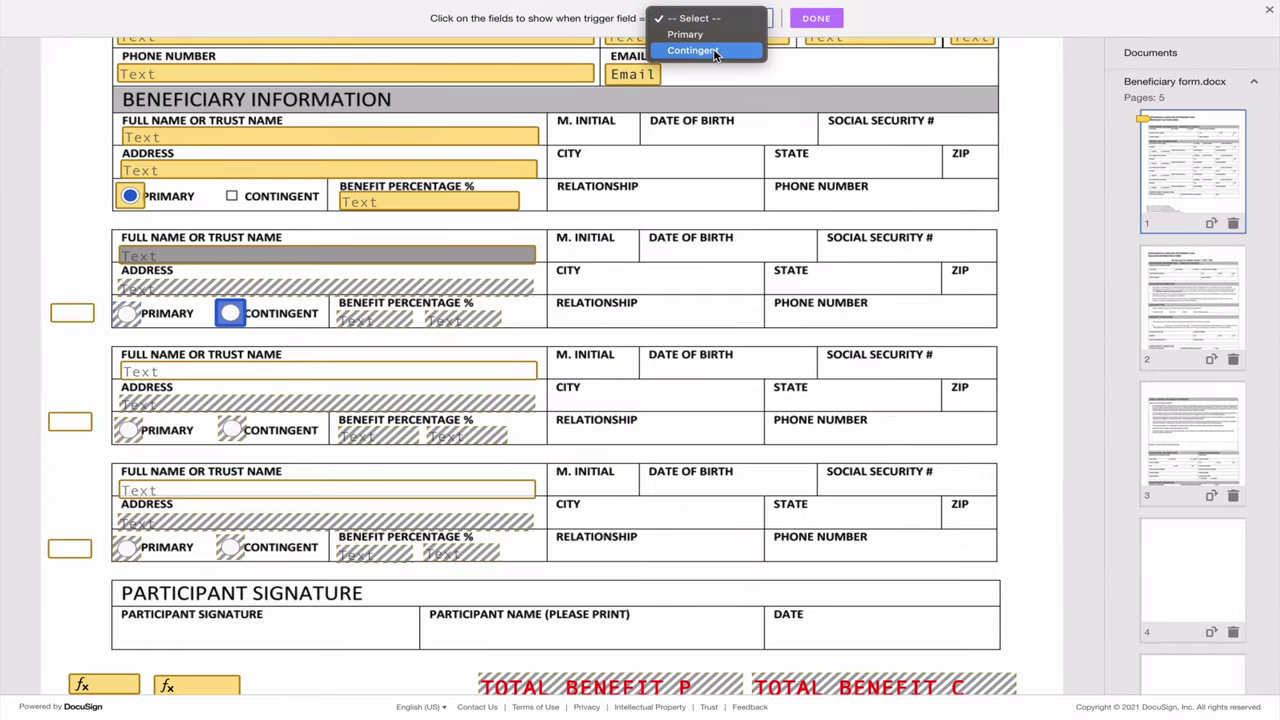
click(713, 49)
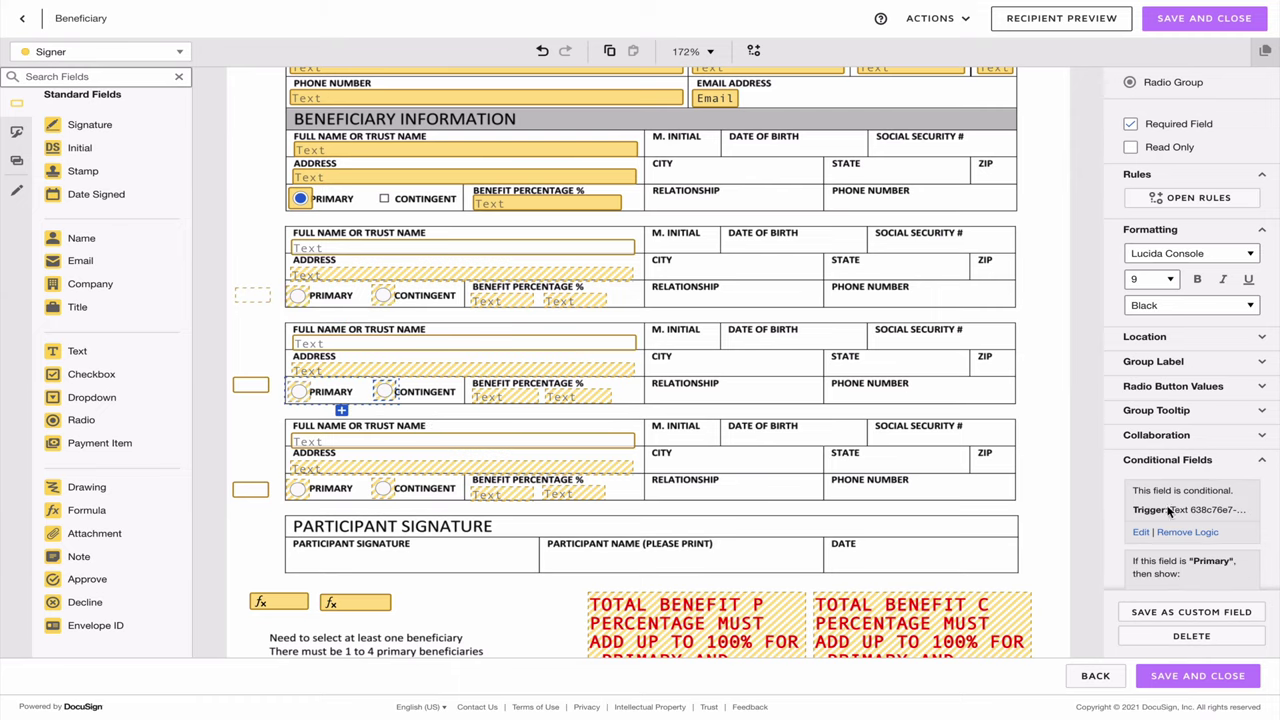
Create a conditional rule on the third beneficiary block's radio group that shows its margin text field when Contingent is selected.
click(1205, 541)
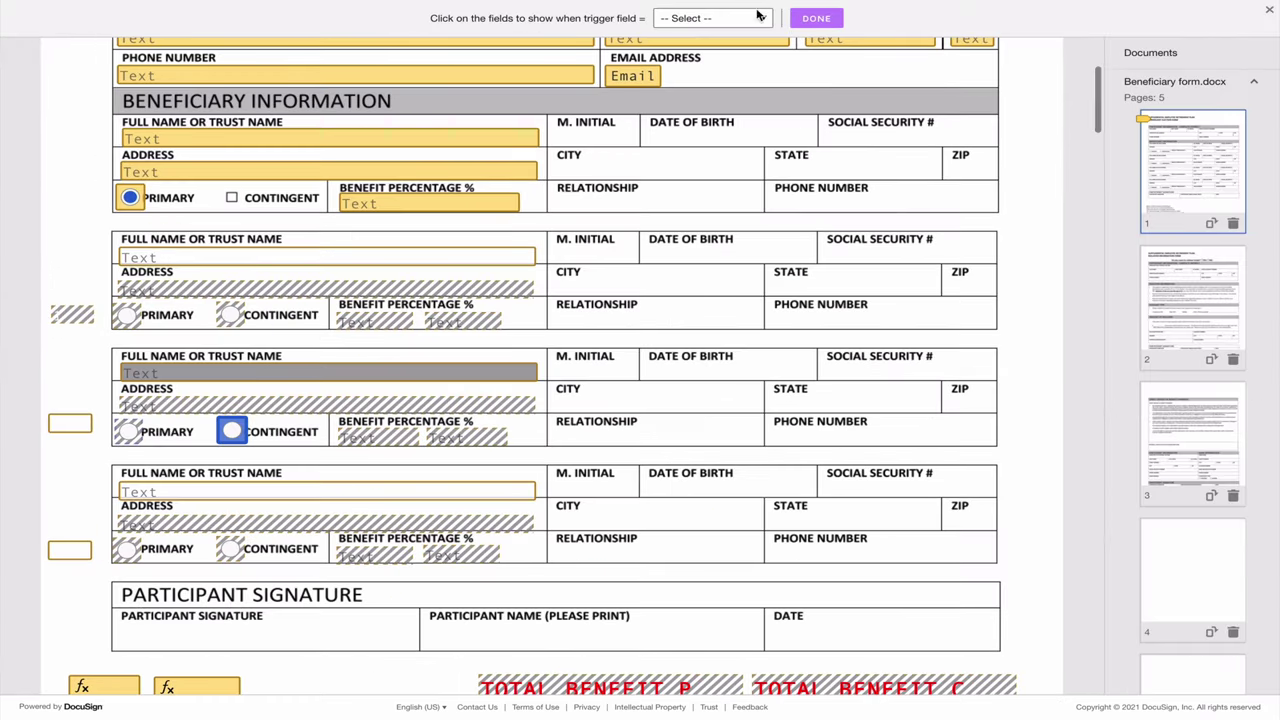
click(757, 18)
click(723, 48)
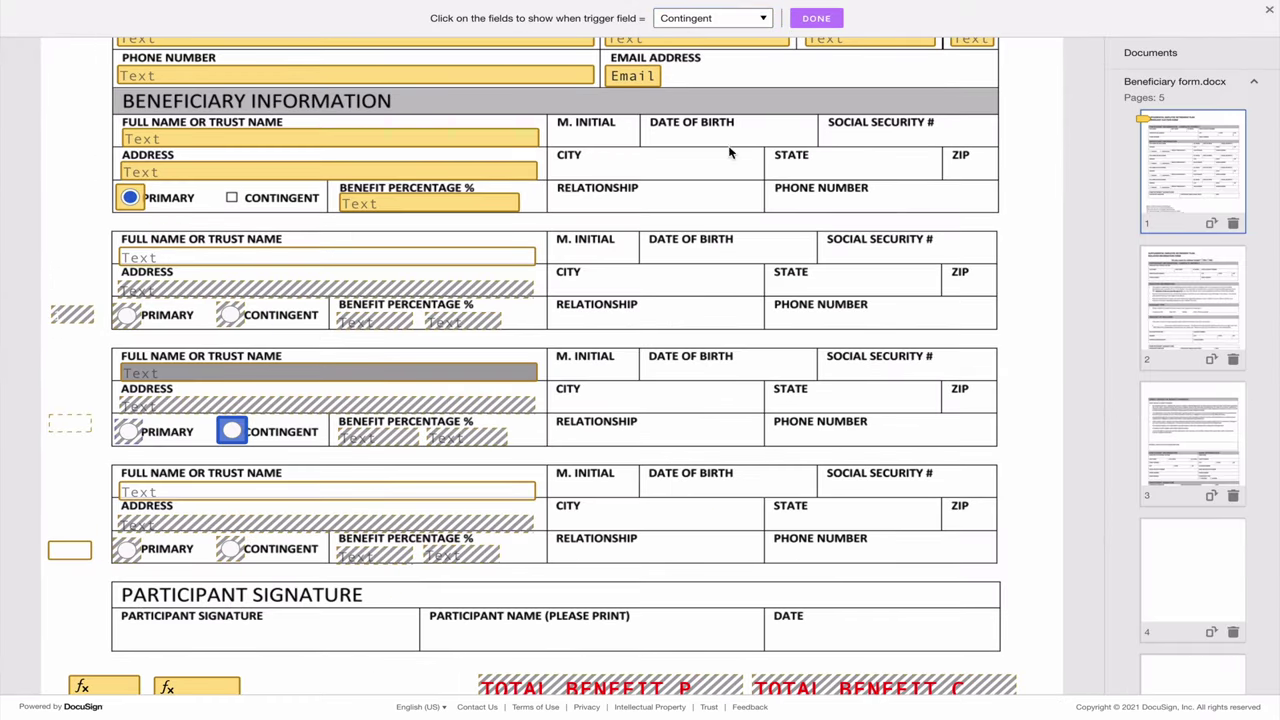
click(830, 24)
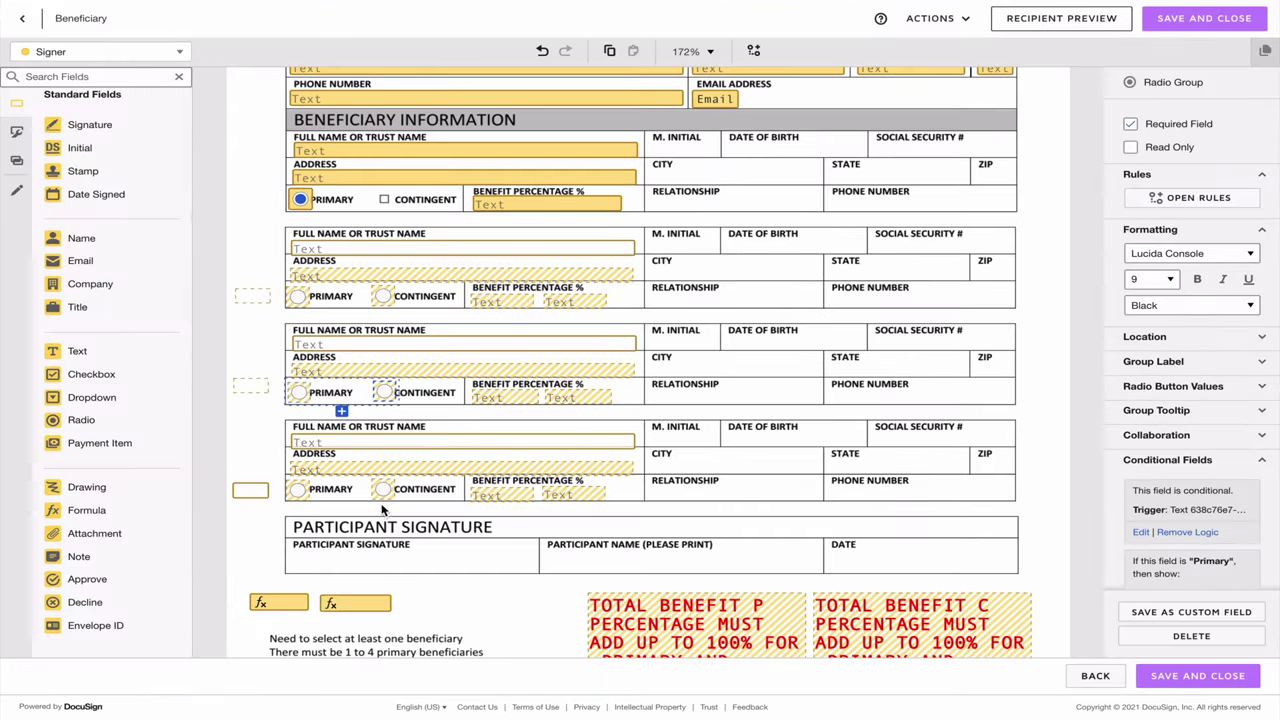
Create a conditional rule on the fourth beneficiary block's radio group that shows its margin text field when Contingent is selected.
scroll(1190, 400, down, 3)
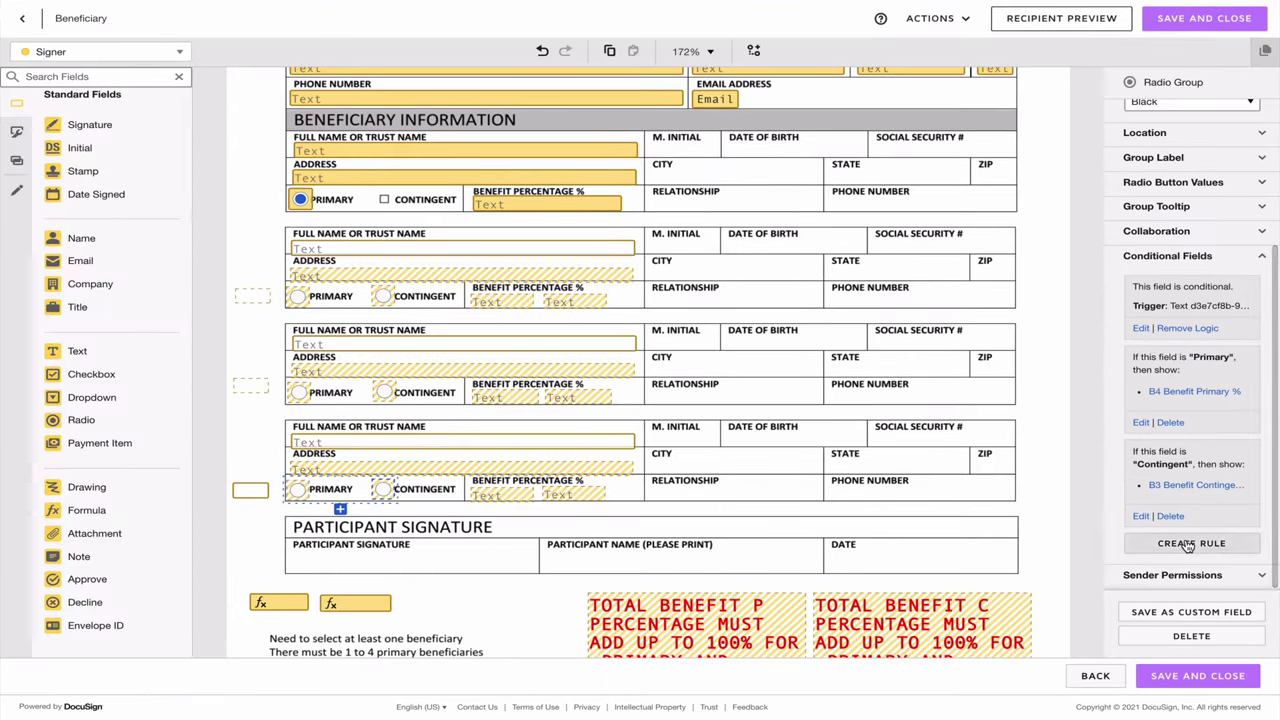
click(1187, 543)
click(738, 18)
click(709, 48)
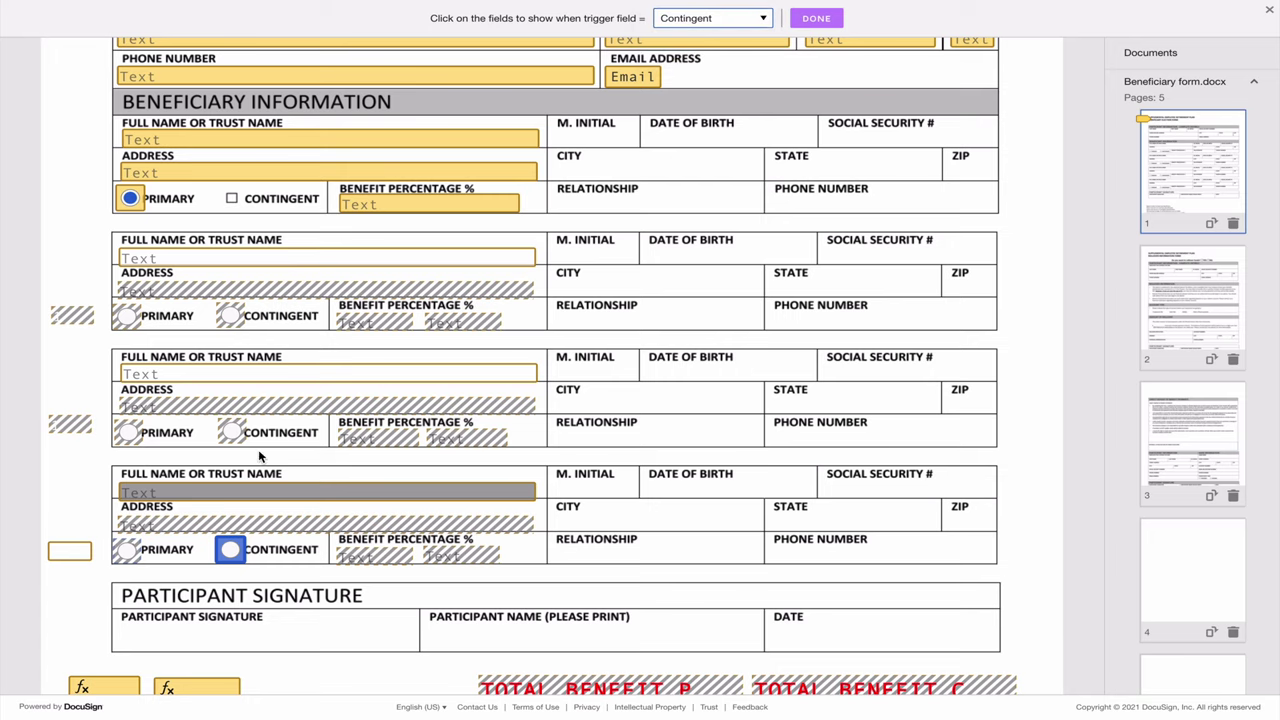
click(816, 18)
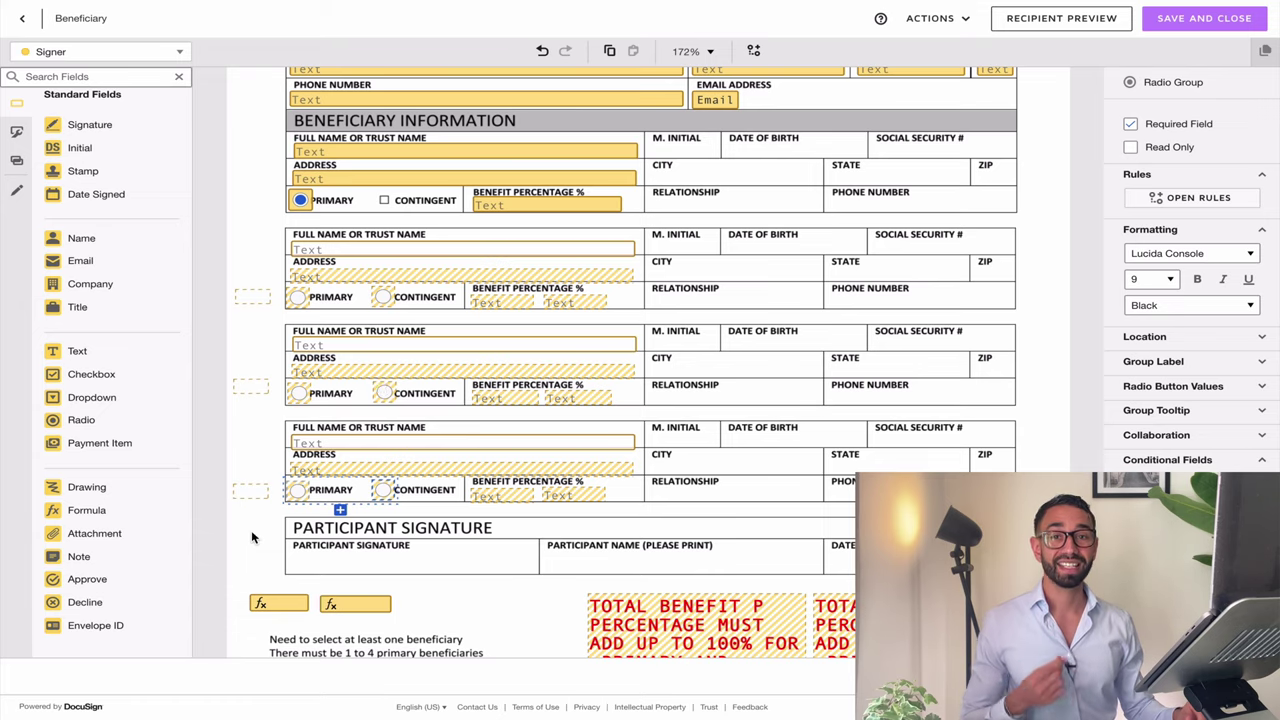
Place a formula field in the margin beside the Participant Signature heading and set its data label to "if contingent is selected".
click(86, 510)
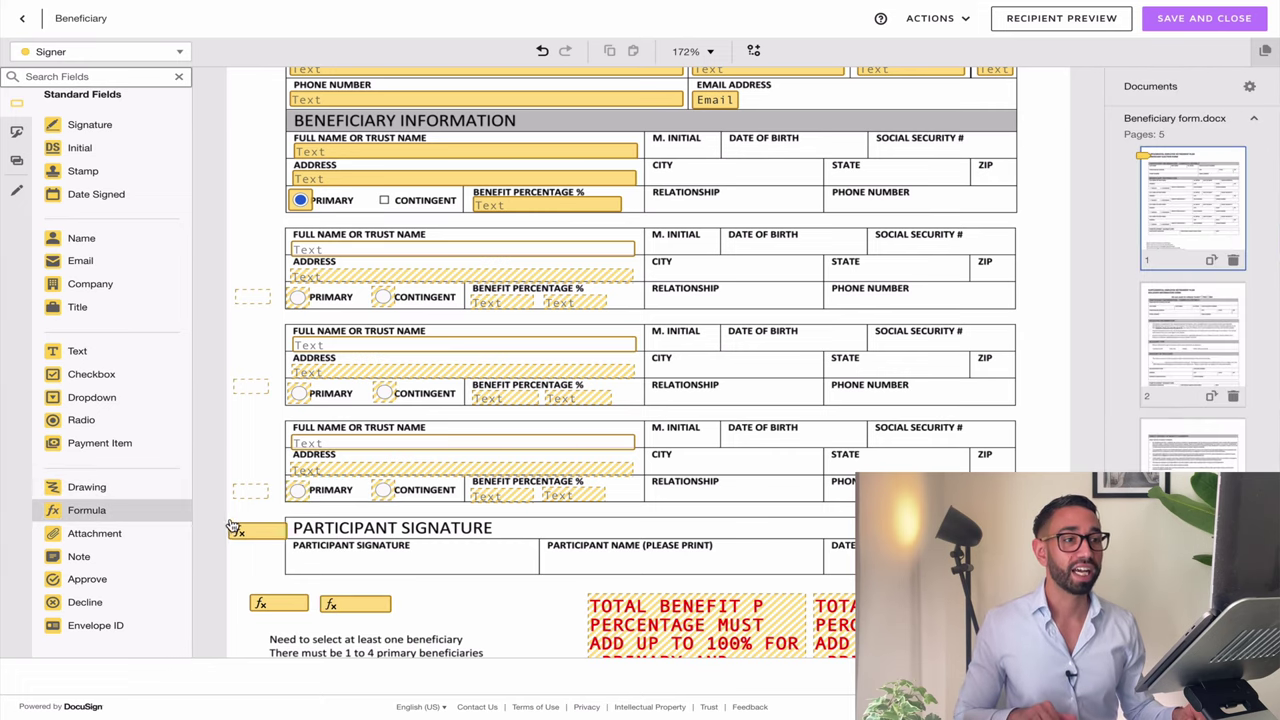
click(226, 513)
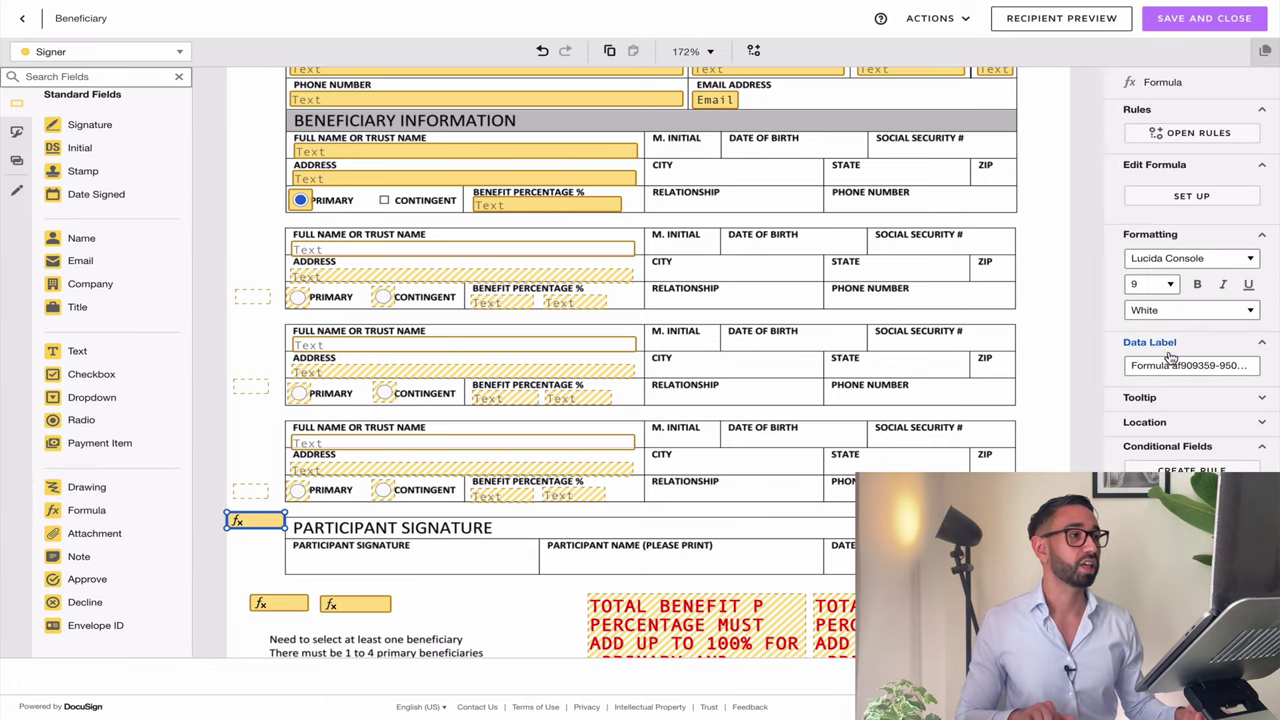
triple_click(1170, 362)
text(if cont)
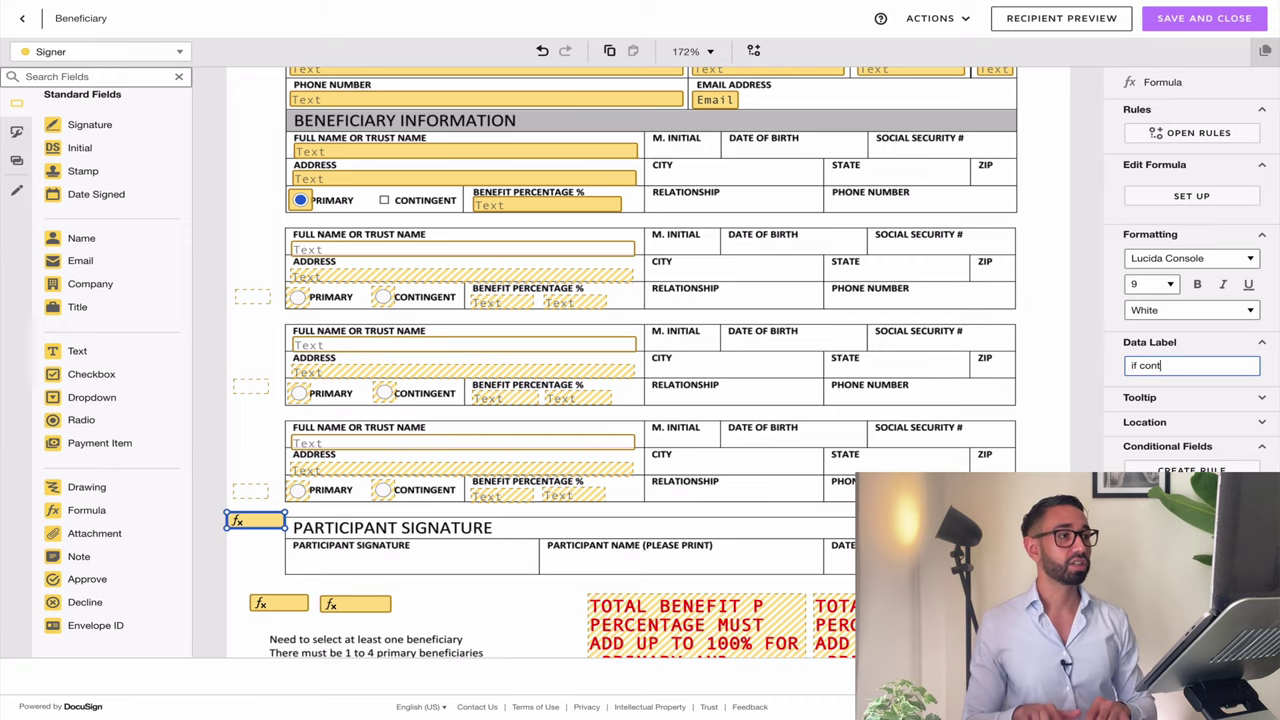
text(ingent is selected)
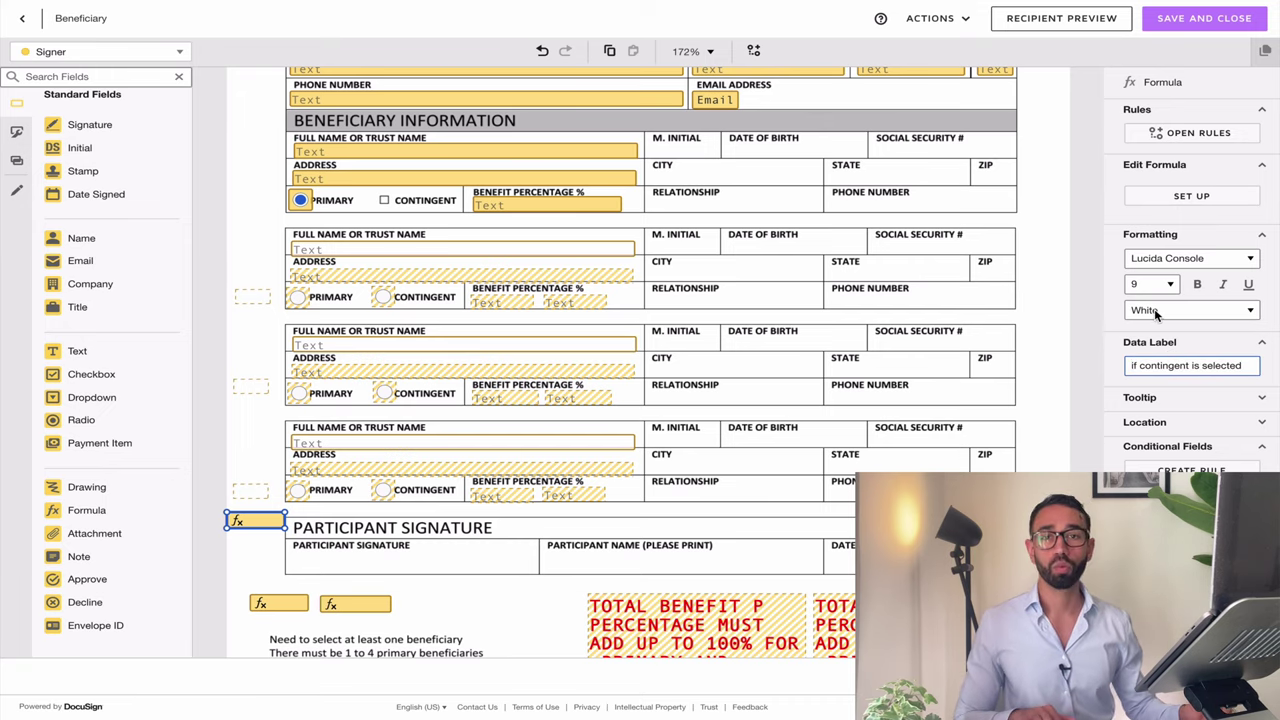
Build the new field's formula as the sum [Contingent 1 selected] + [Contingent 2 selected] + [Contingent 3 selected].
click(1184, 199)
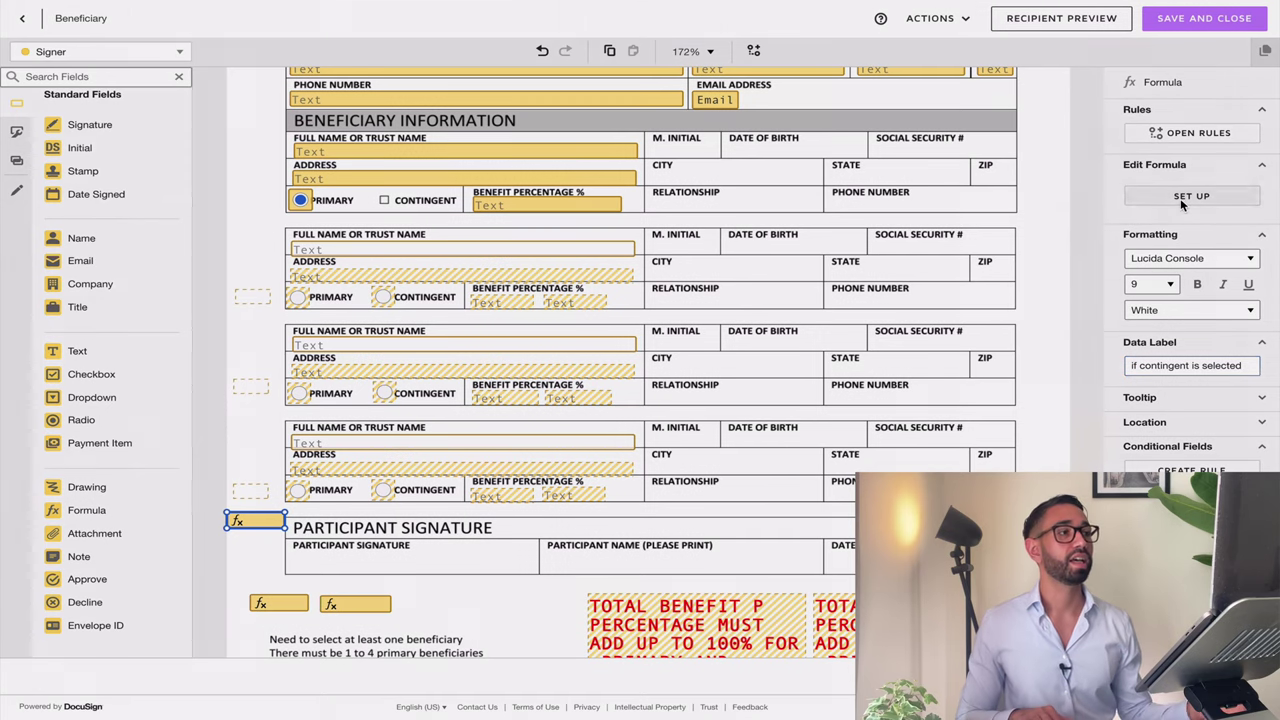
click(611, 195)
text([)
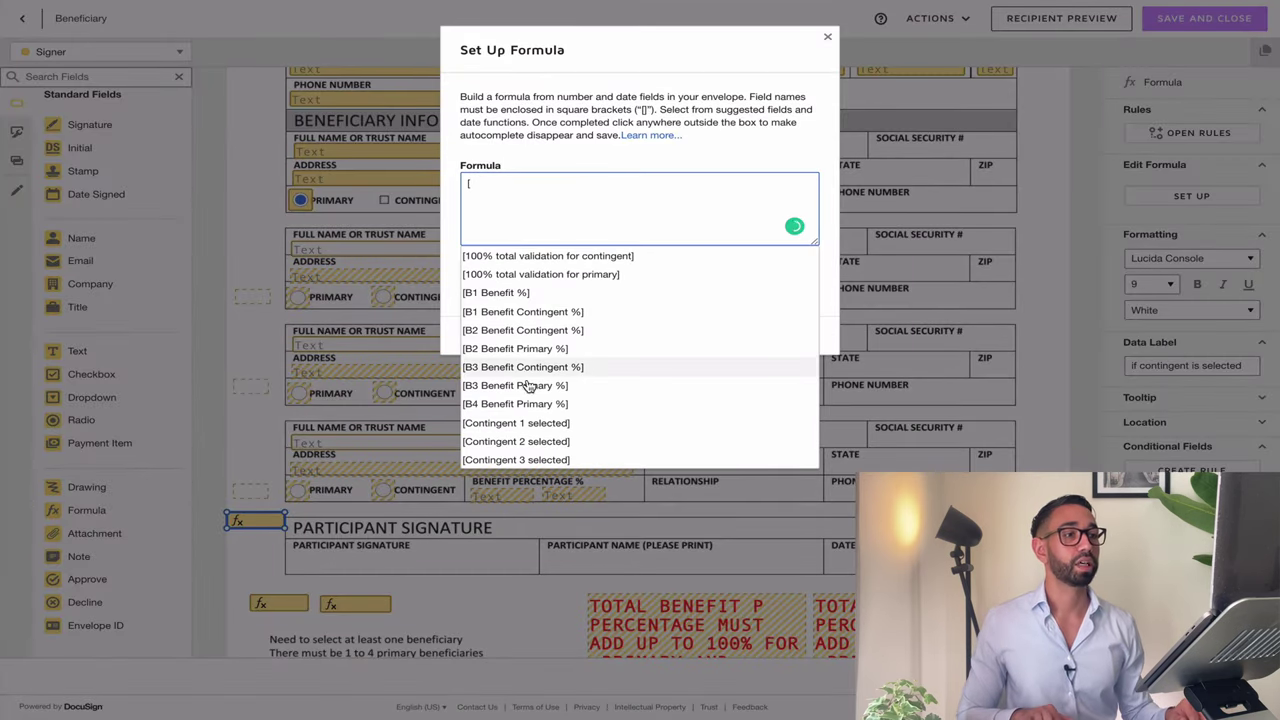
click(553, 426)
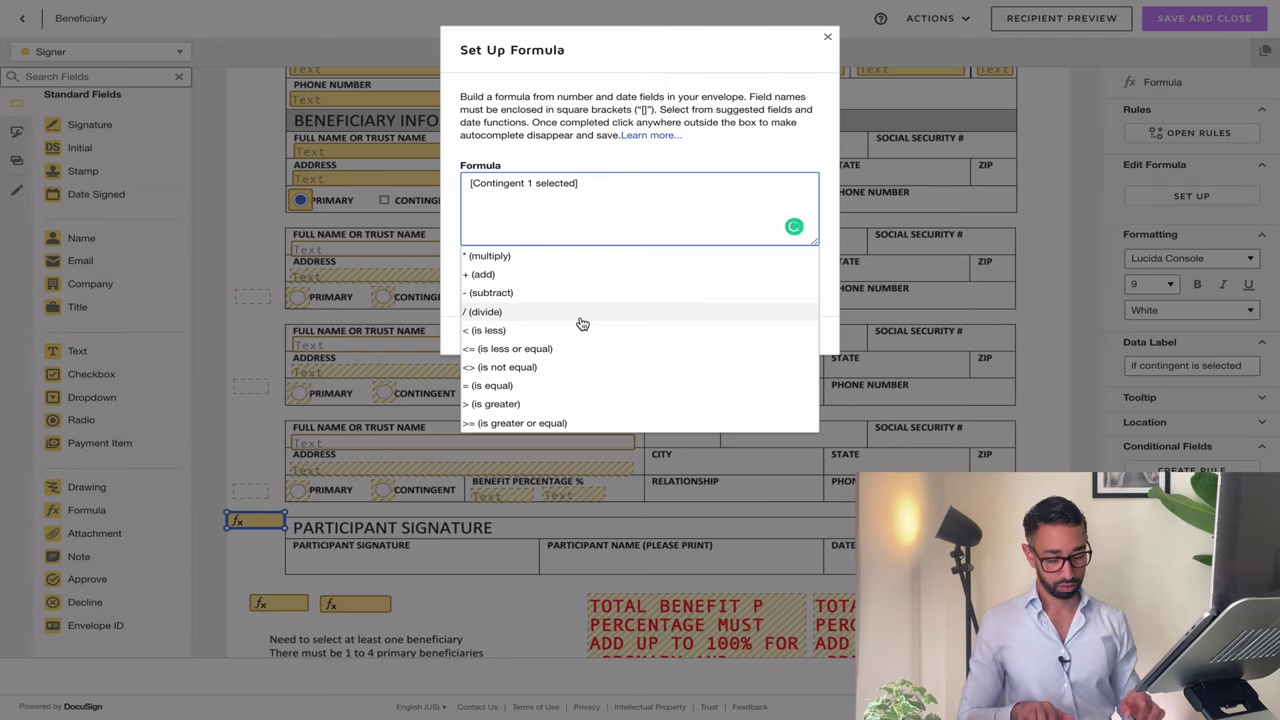
text(+)
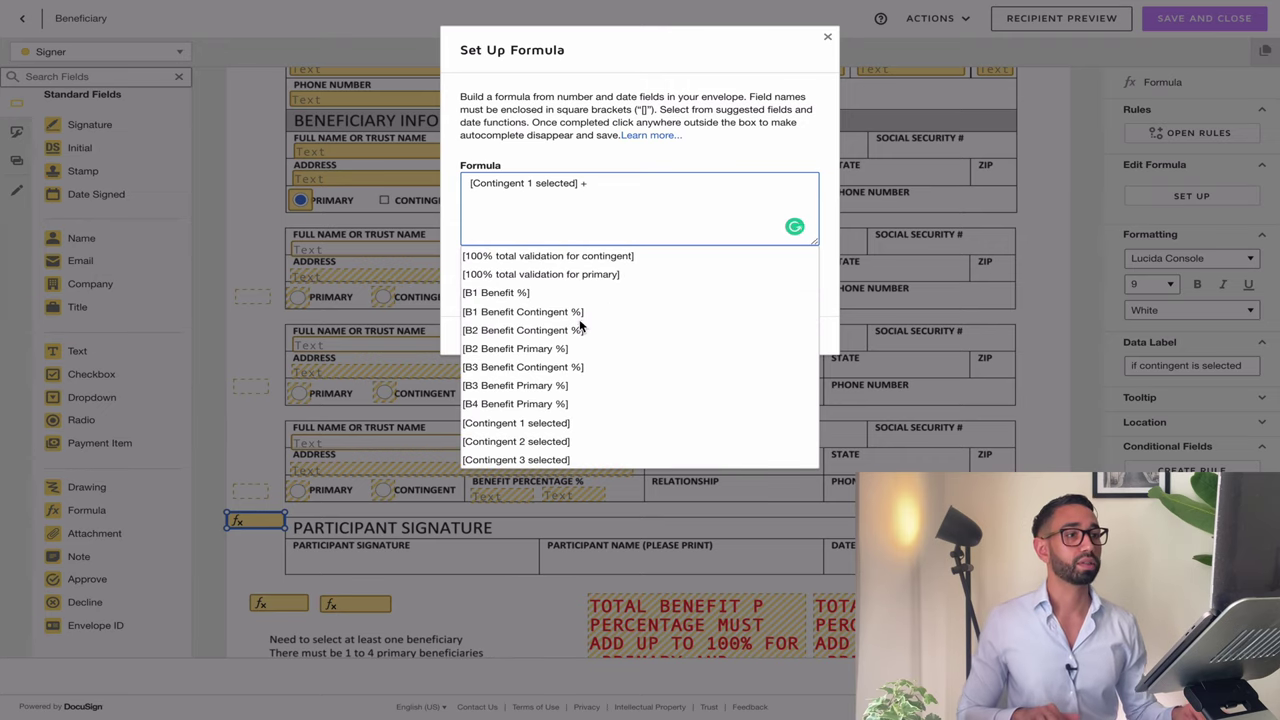
click(550, 441)
text(+)
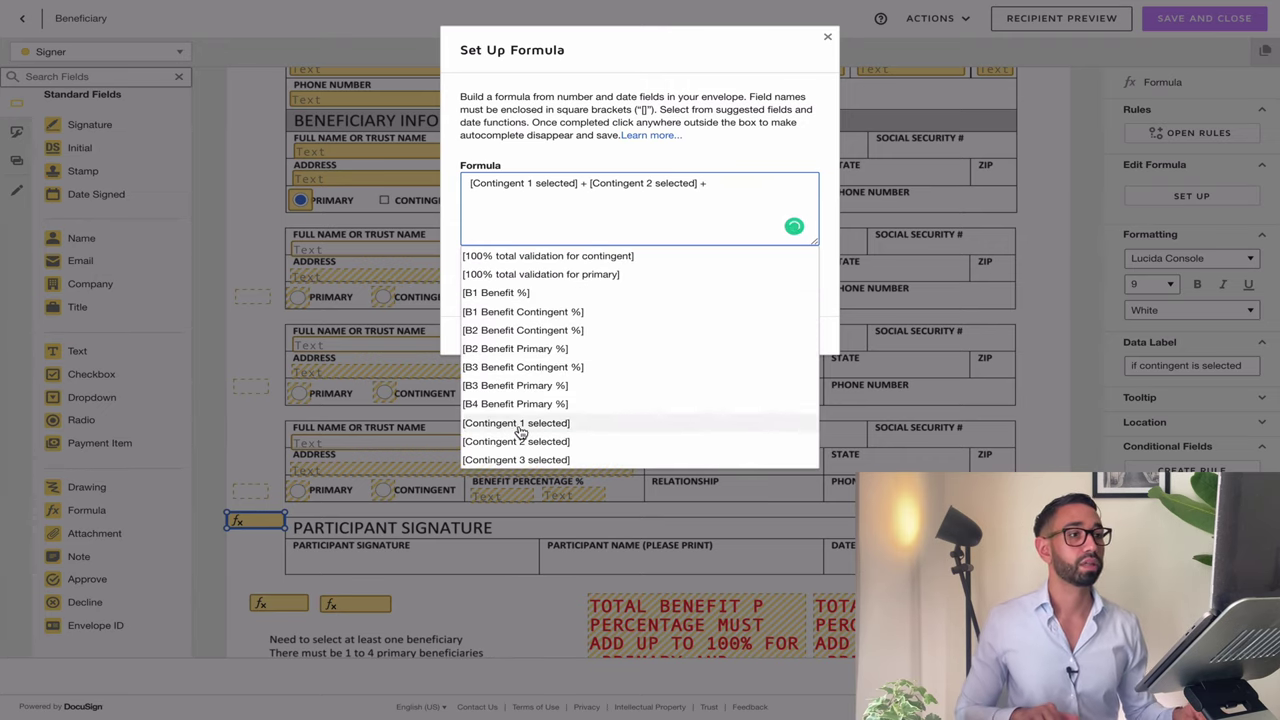
click(526, 460)
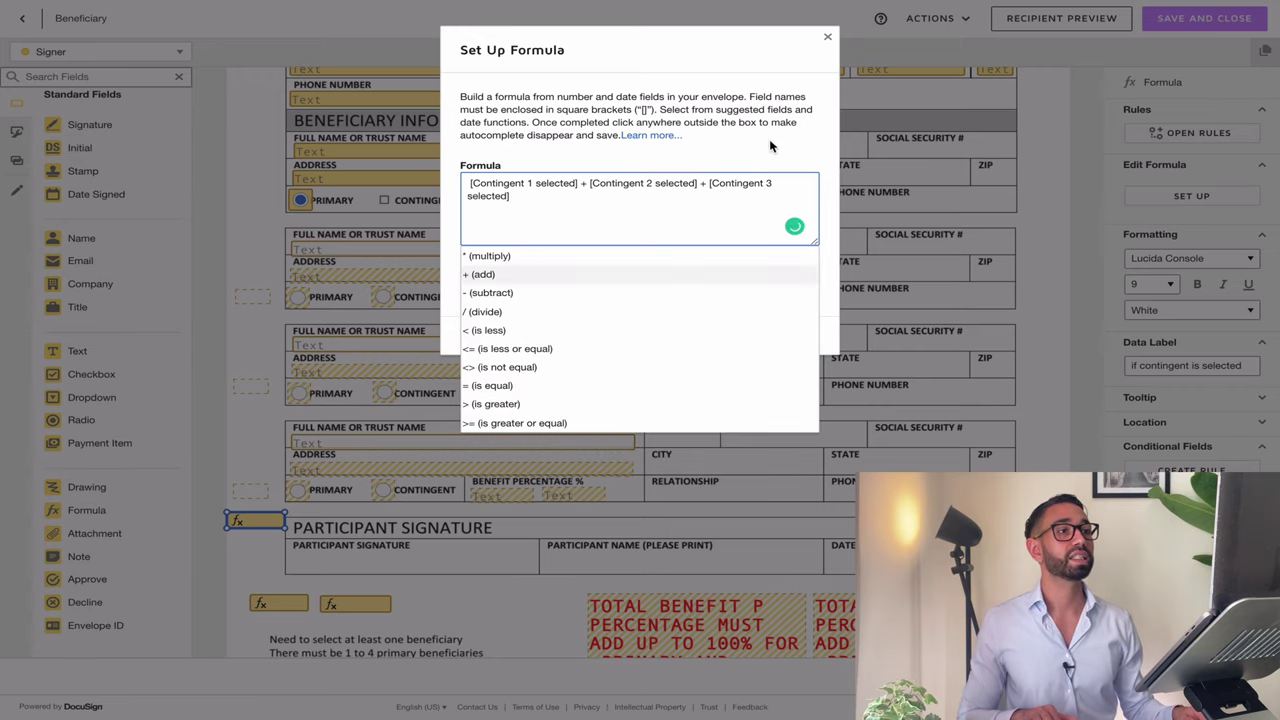
Complete the formula with the comparison > 0 after the sum and save it.
click(614, 182)
click(579, 203)
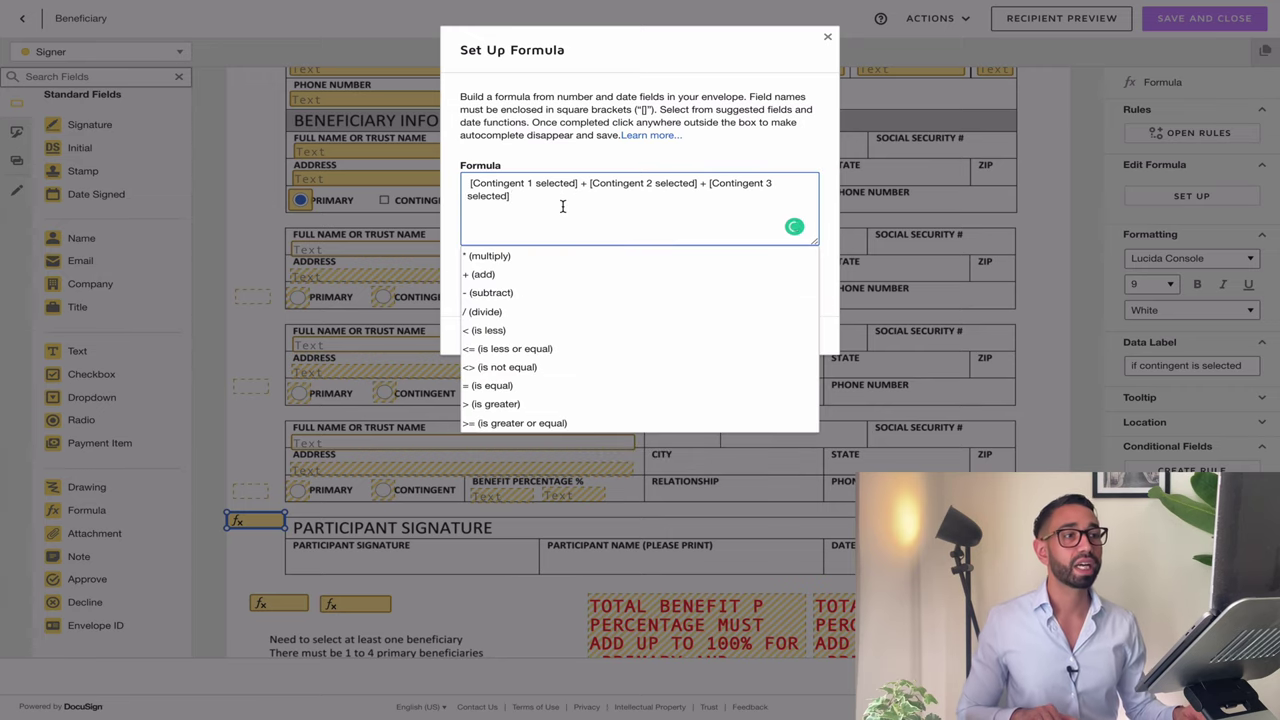
click(492, 404)
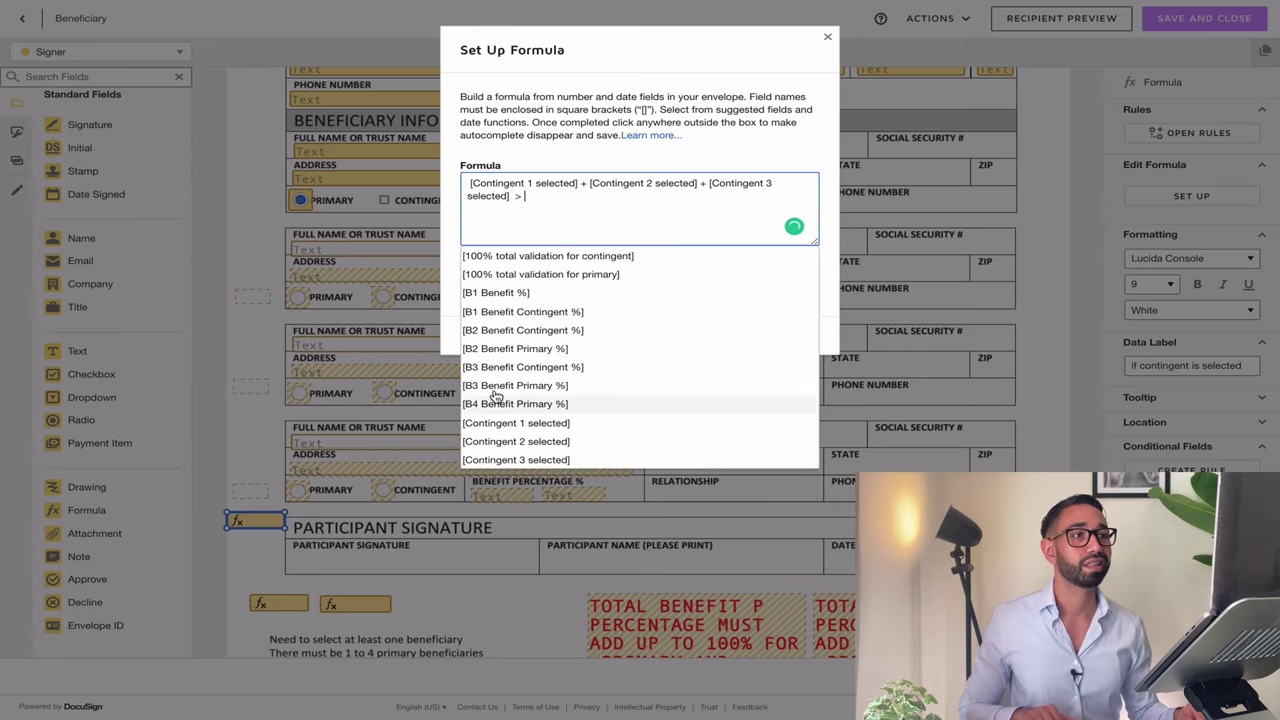
text(0)
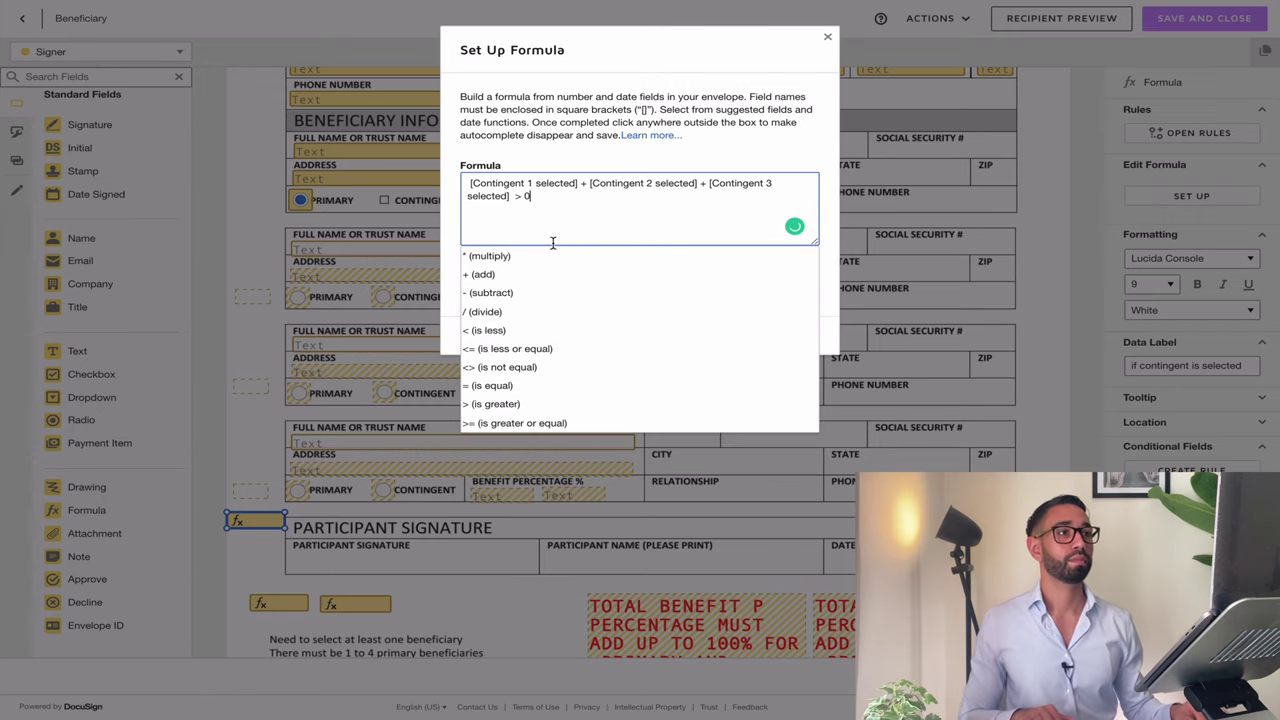
click(754, 146)
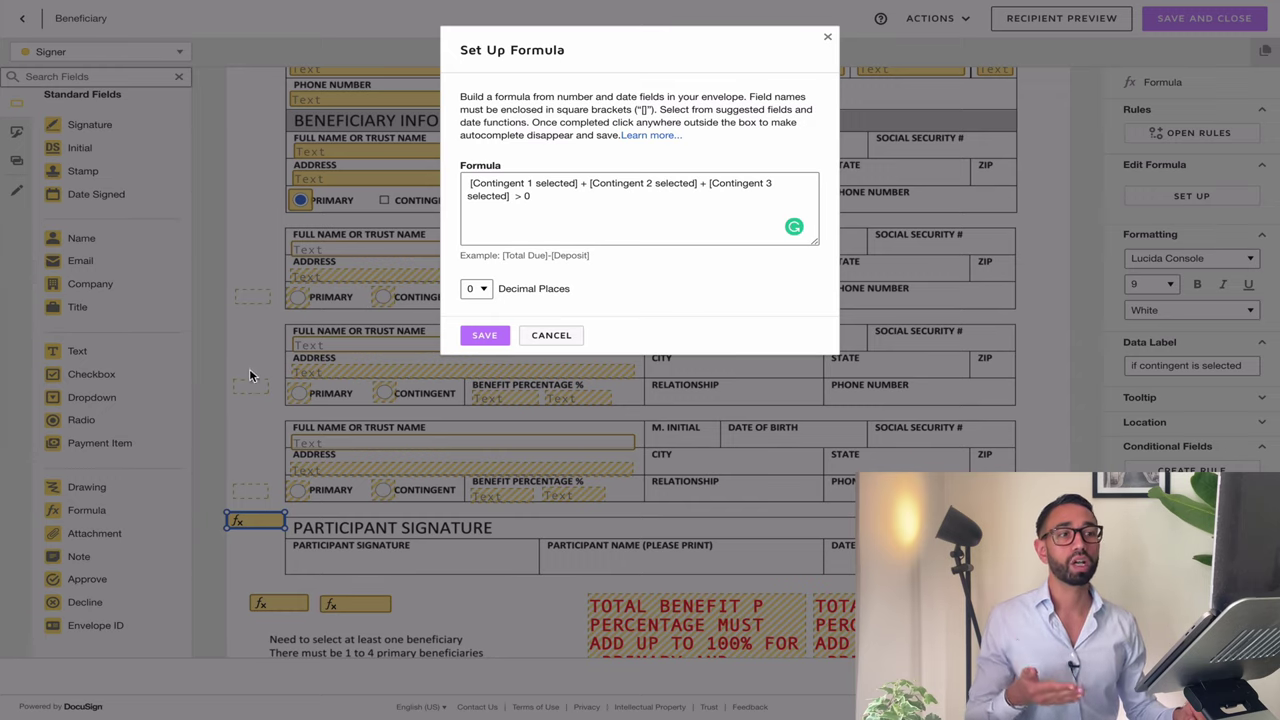
click(517, 211)
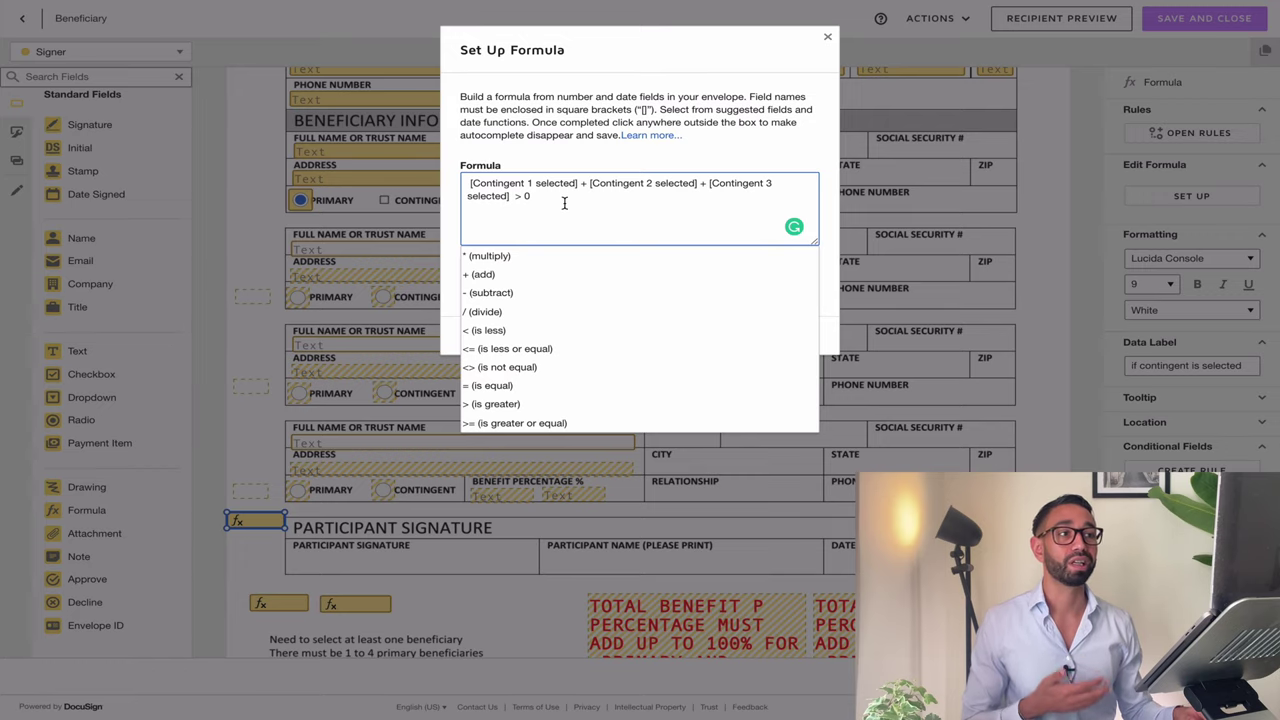
click(740, 162)
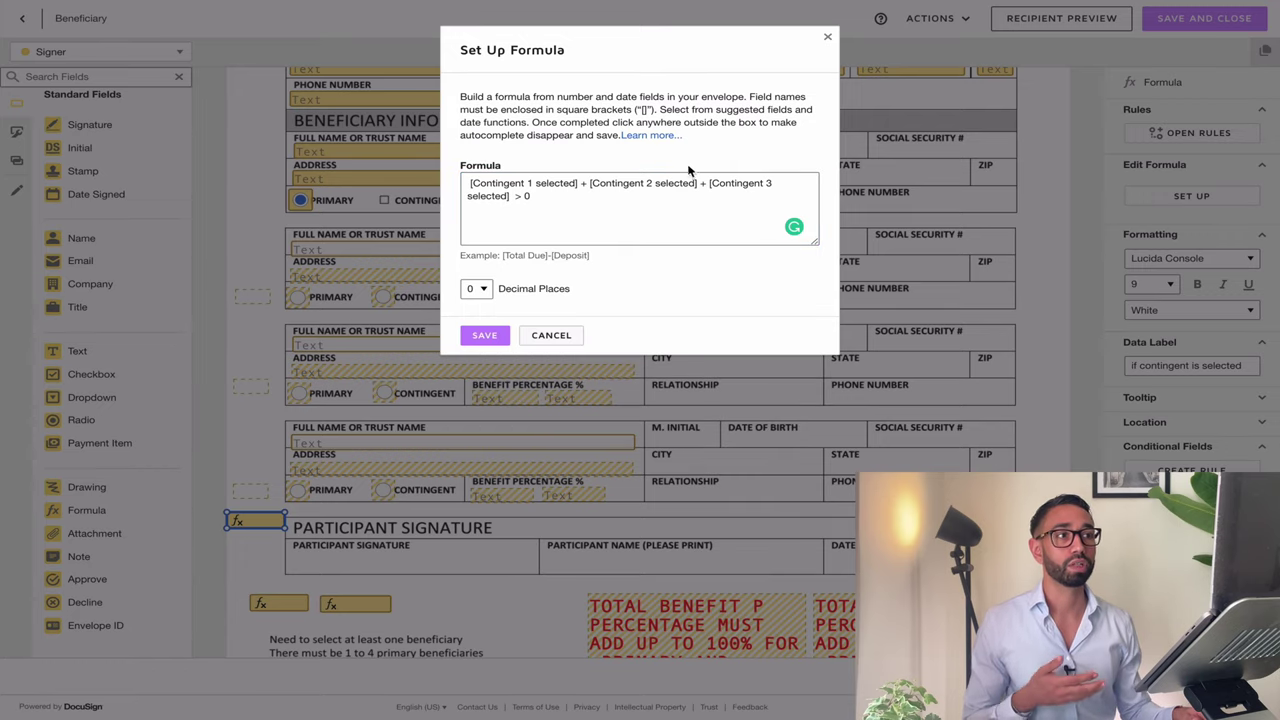
click(484, 336)
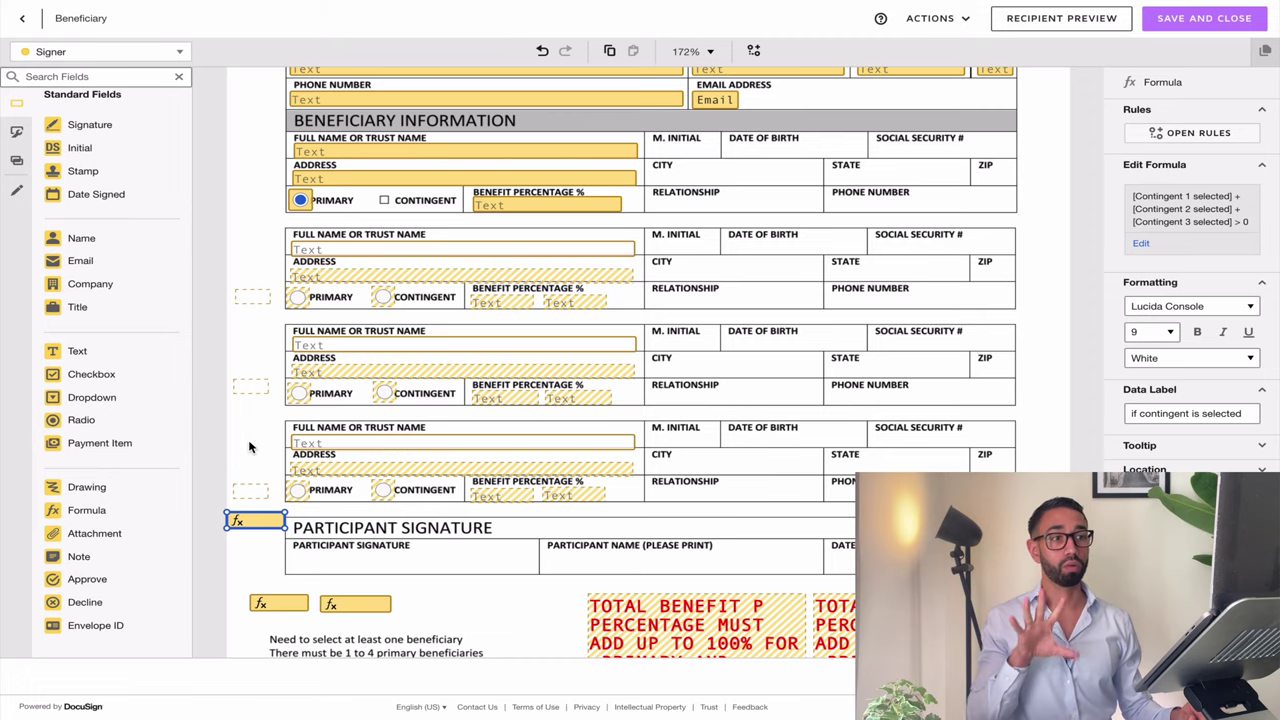
Create a conditional rule on the new formula field that shows the second formula field below the signature section when the value is 1.
scroll(245, 500, down, 1)
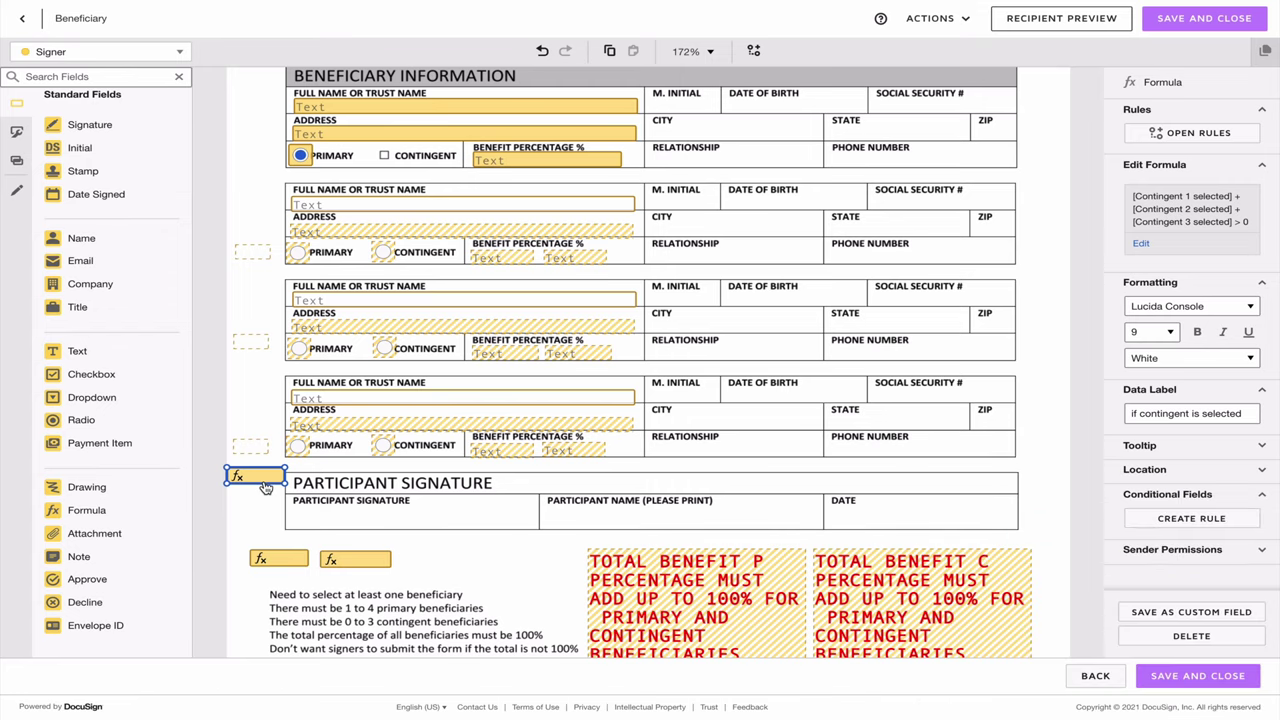
click(1192, 519)
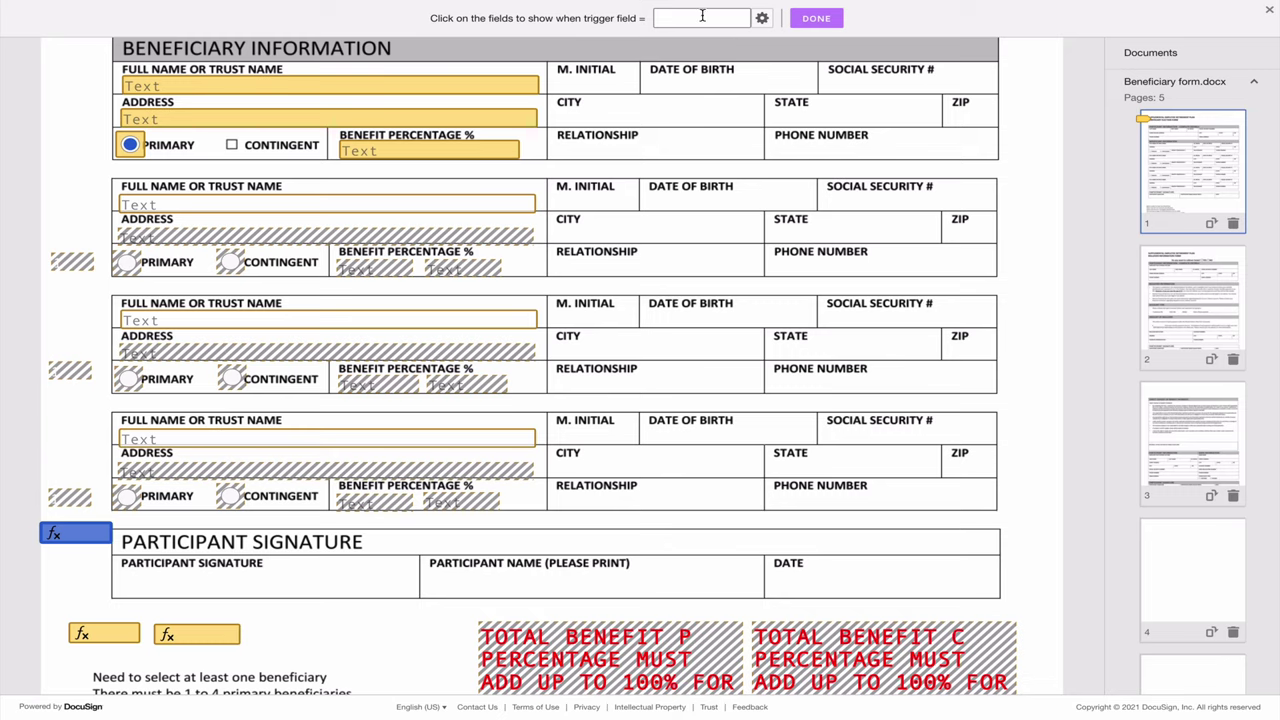
click(702, 17)
text(1)
click(196, 638)
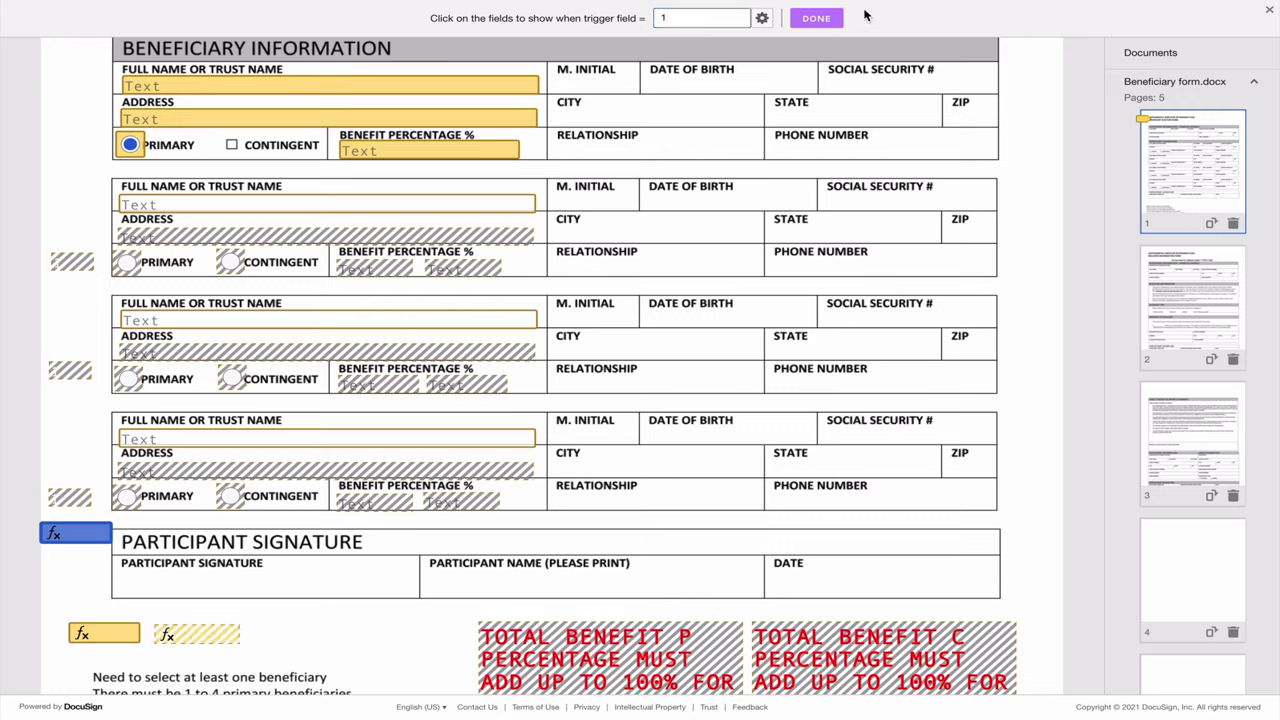
click(815, 18)
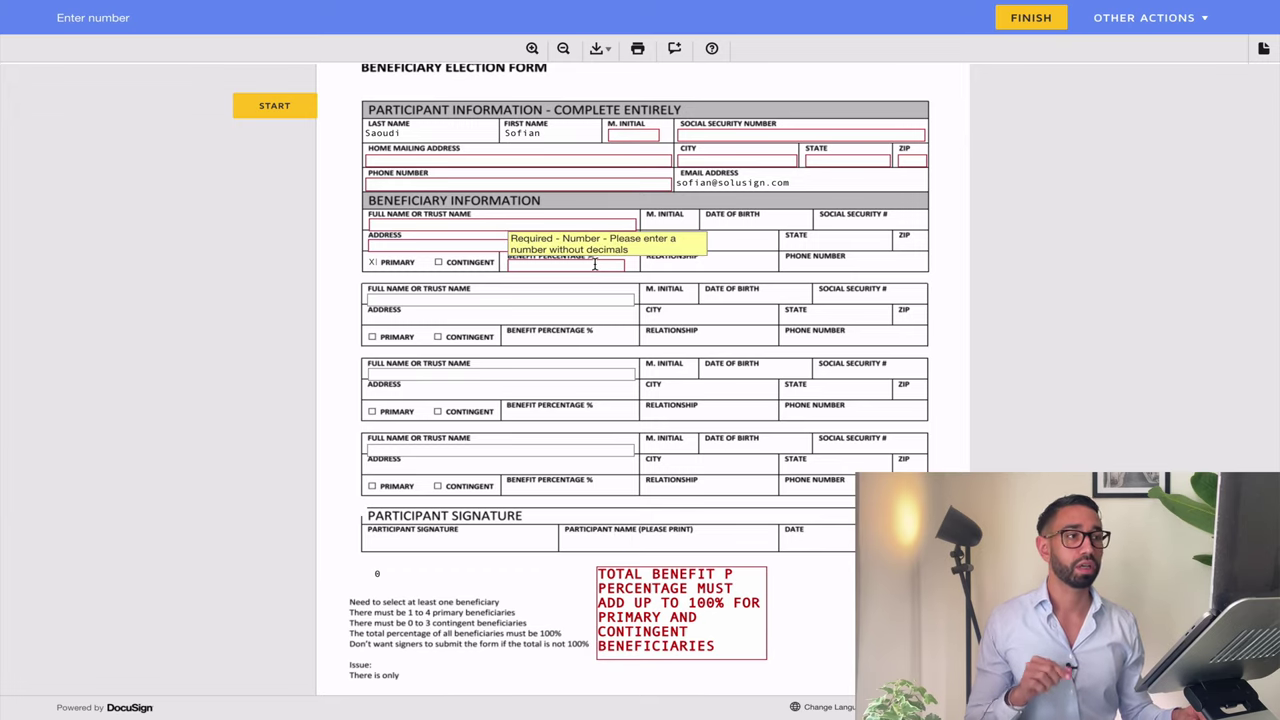
In the recipient preview, enter the first beneficiary's full name and a benefit percentage of 50.
scroll(535, 262, up, 1)
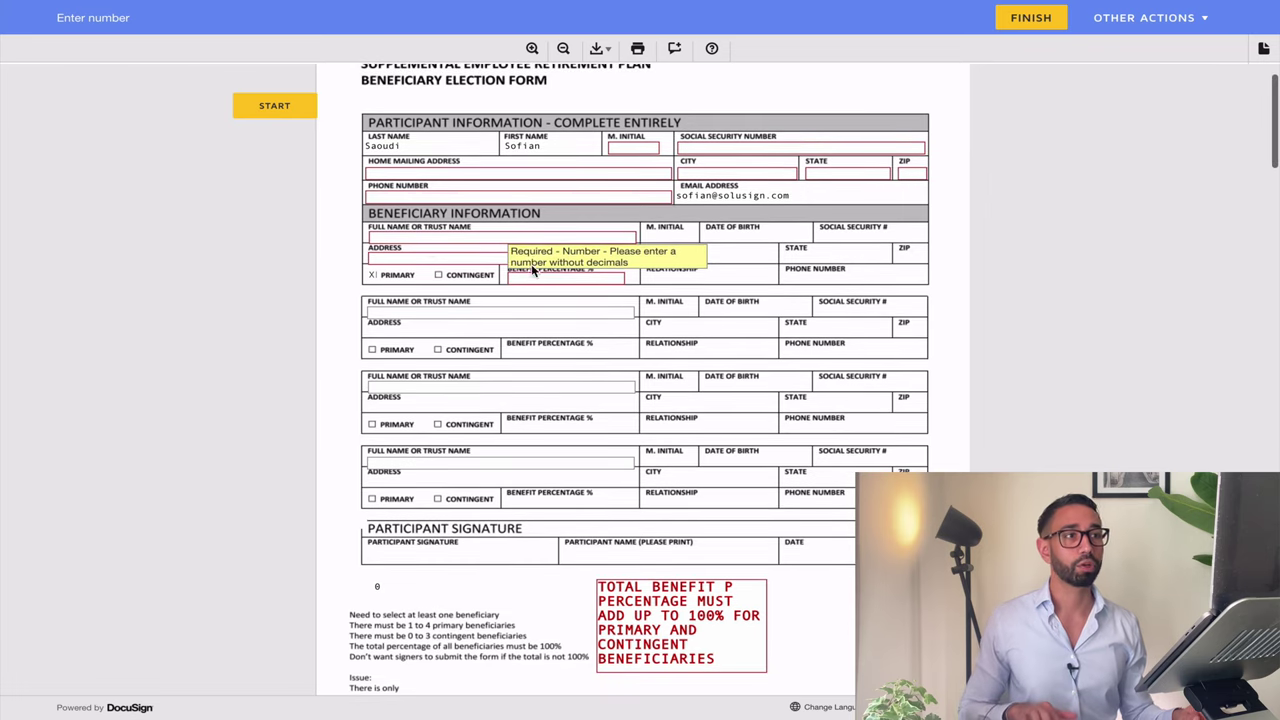
click(415, 237)
text(Sofian)
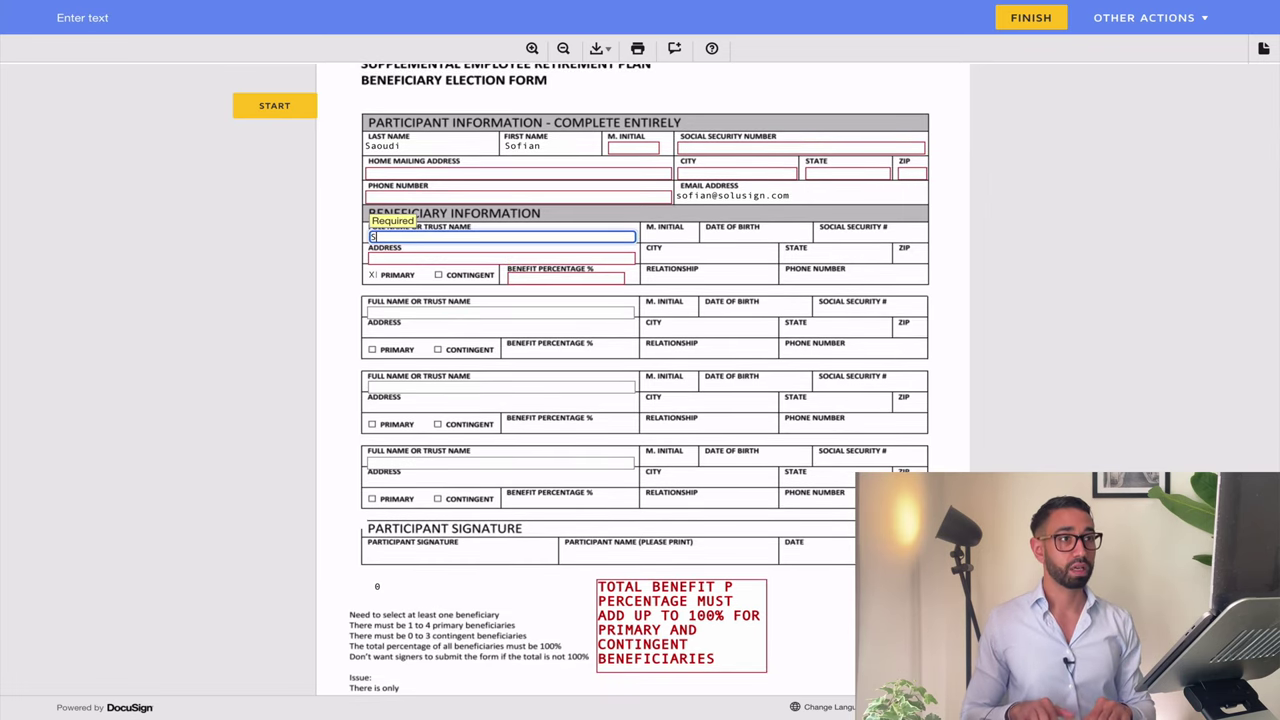
click(520, 279)
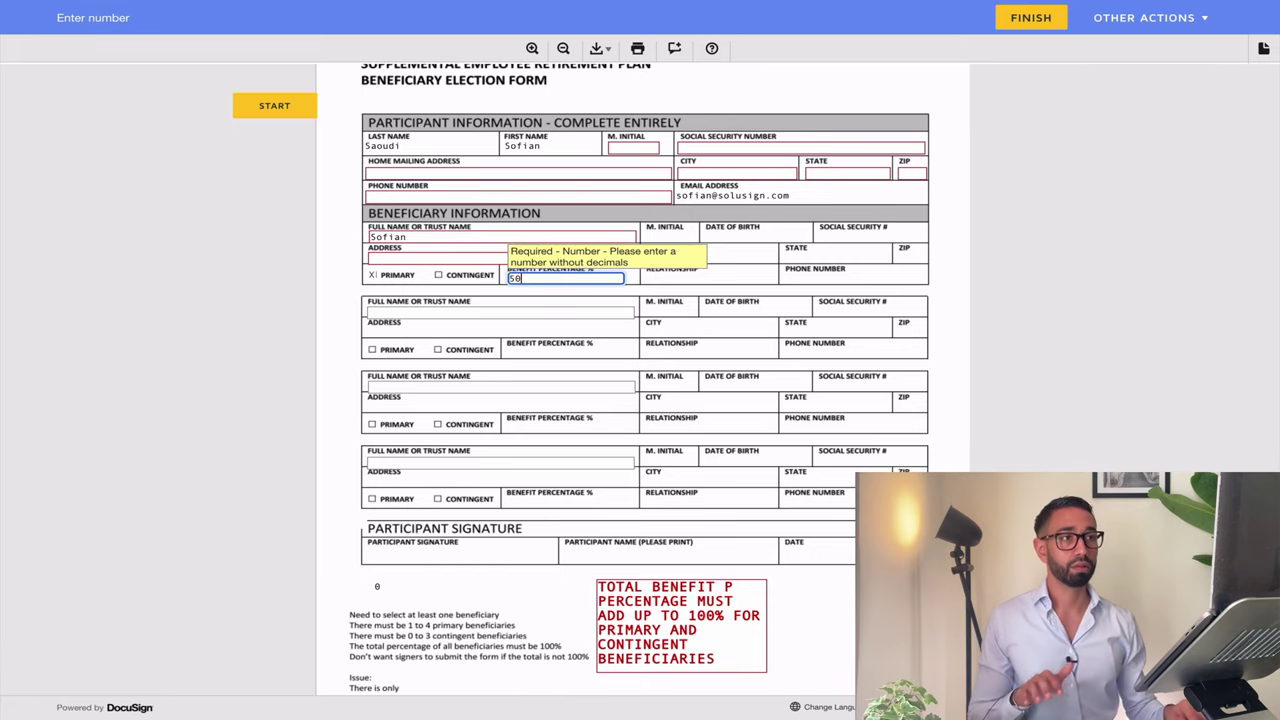
click(577, 620)
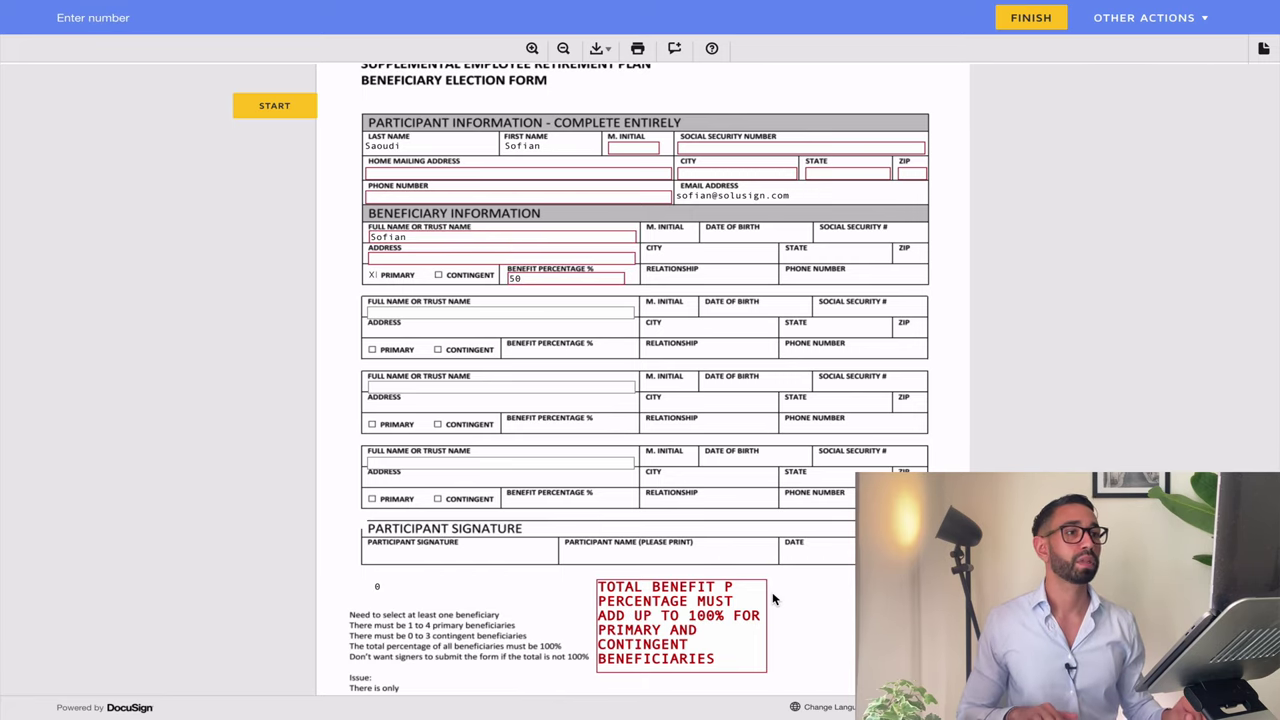
Enter the second beneficiary's full name, choose Primary and set the benefit percentage to 30.
scroll(637, 405, down, 1)
click(395, 296)
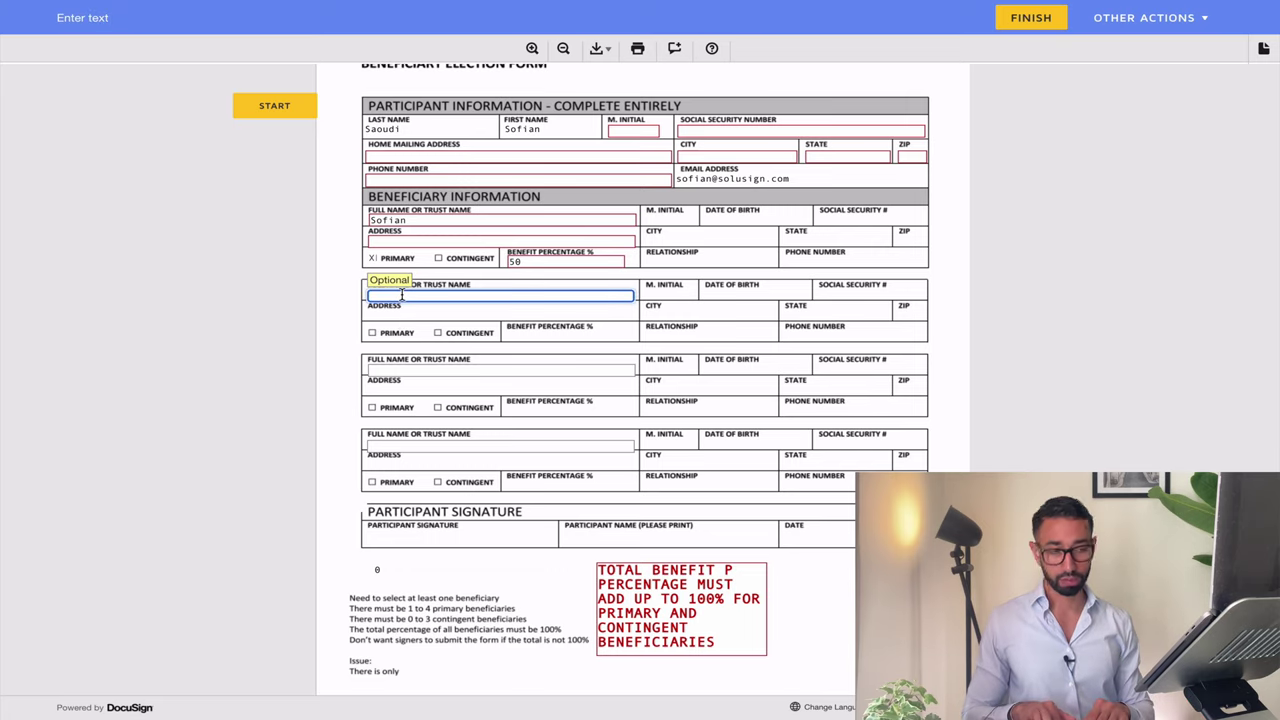
text(Eva)
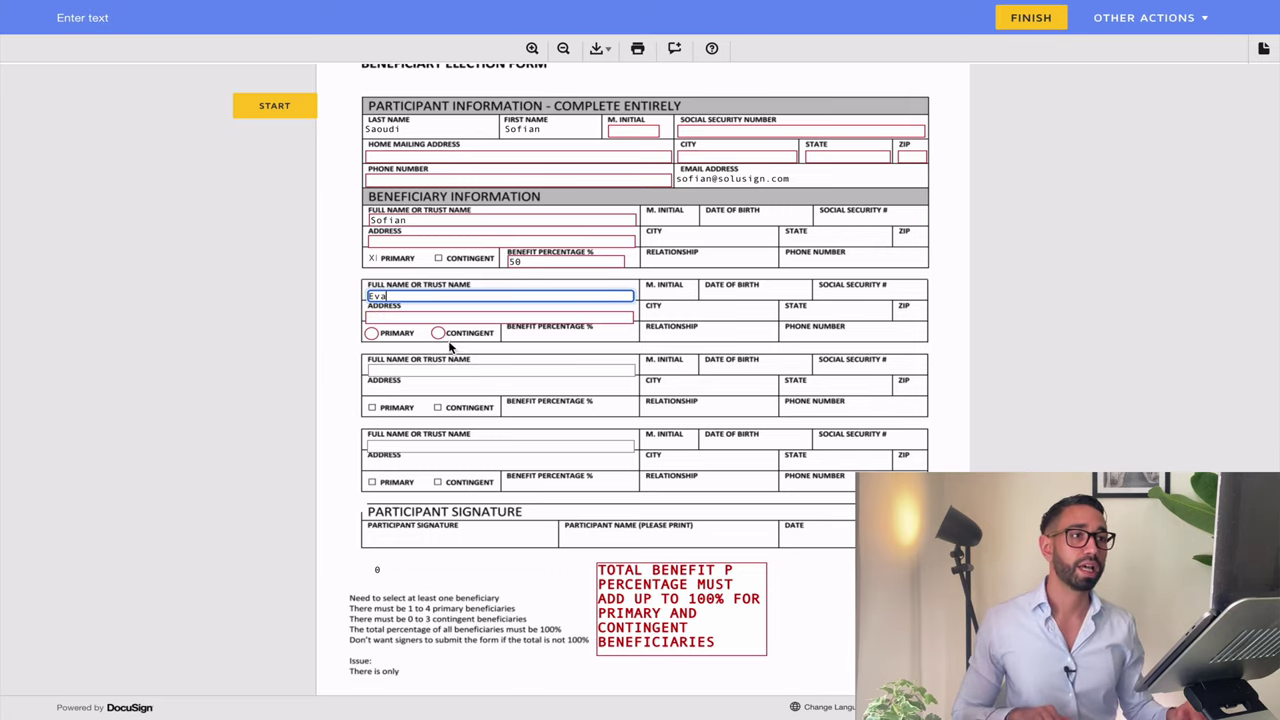
click(371, 335)
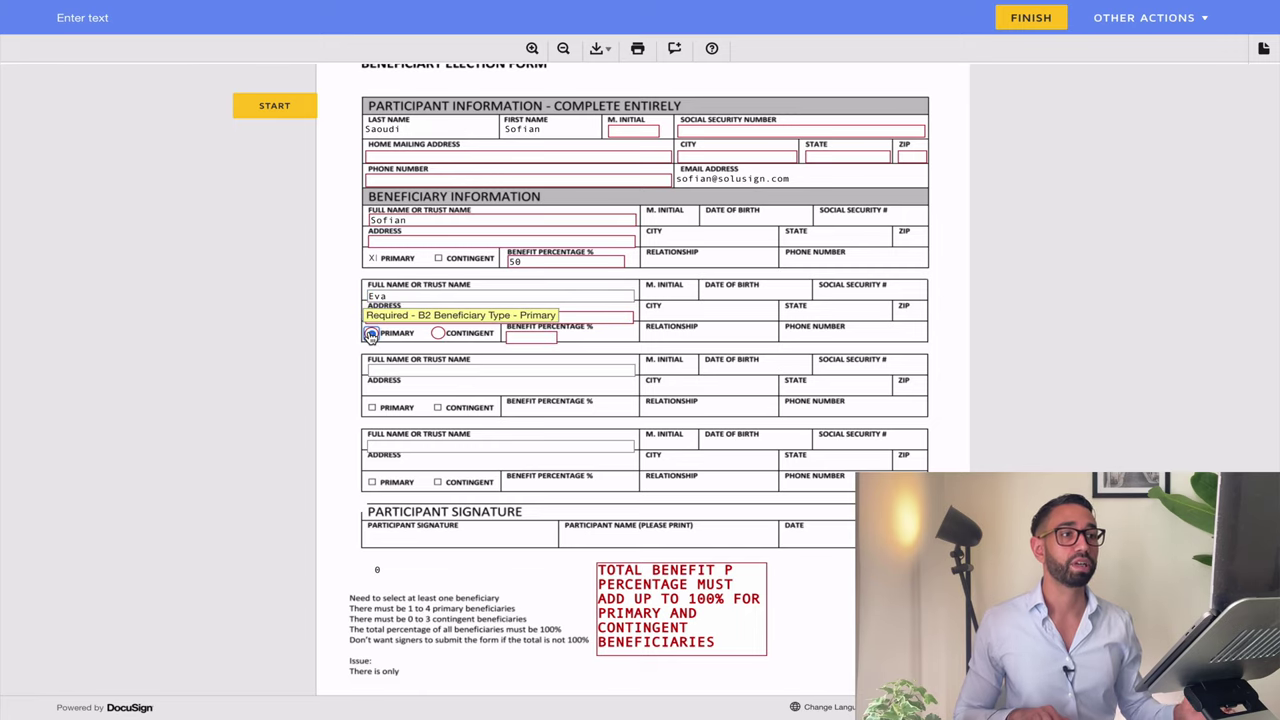
click(527, 338)
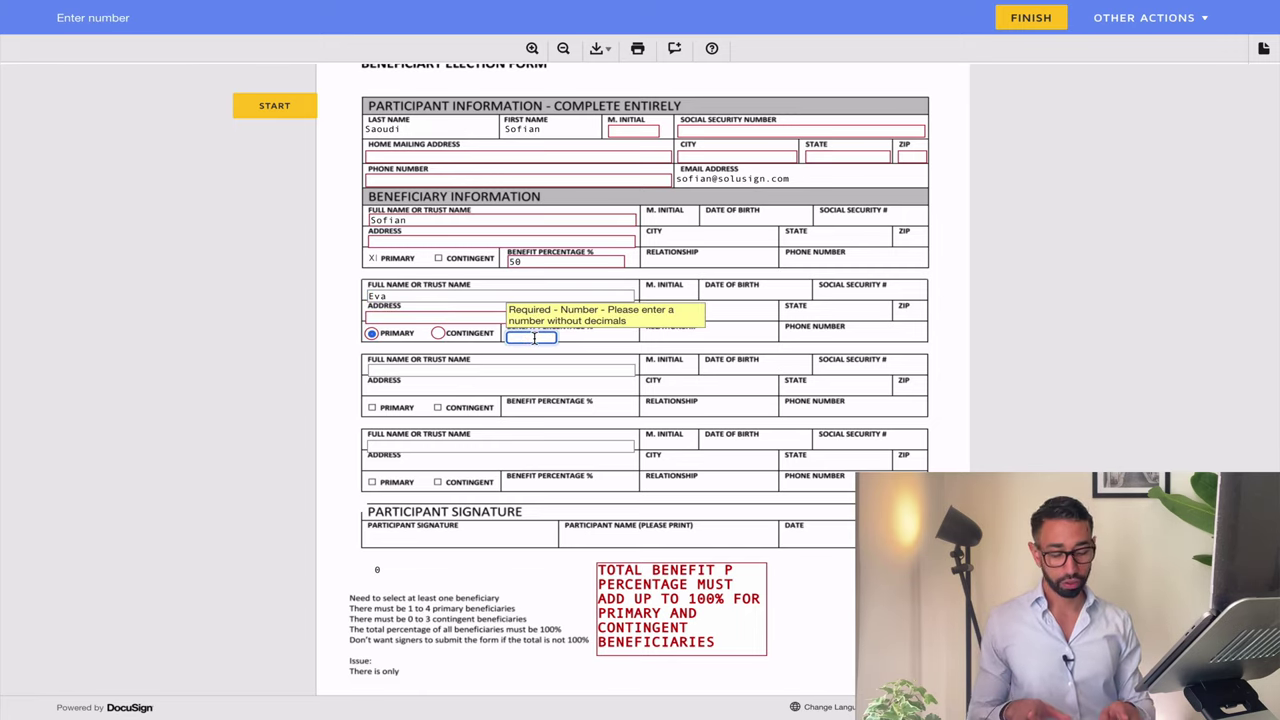
text(30)
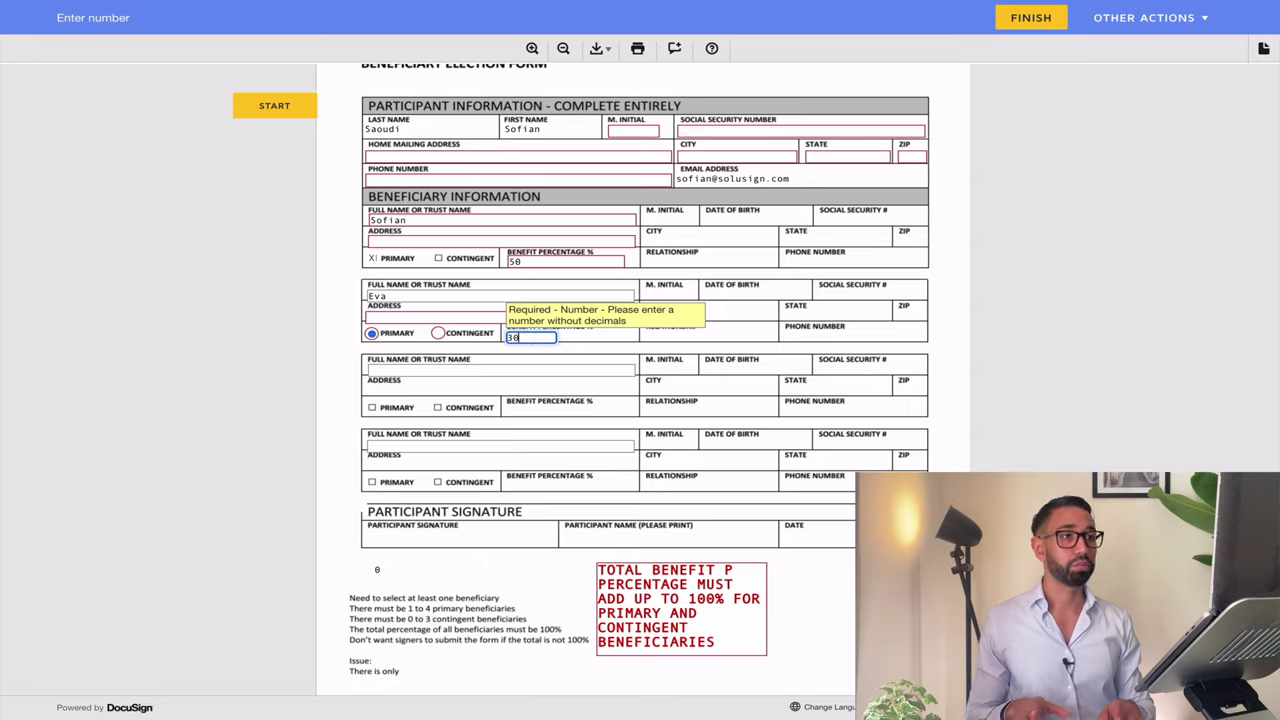
click(847, 603)
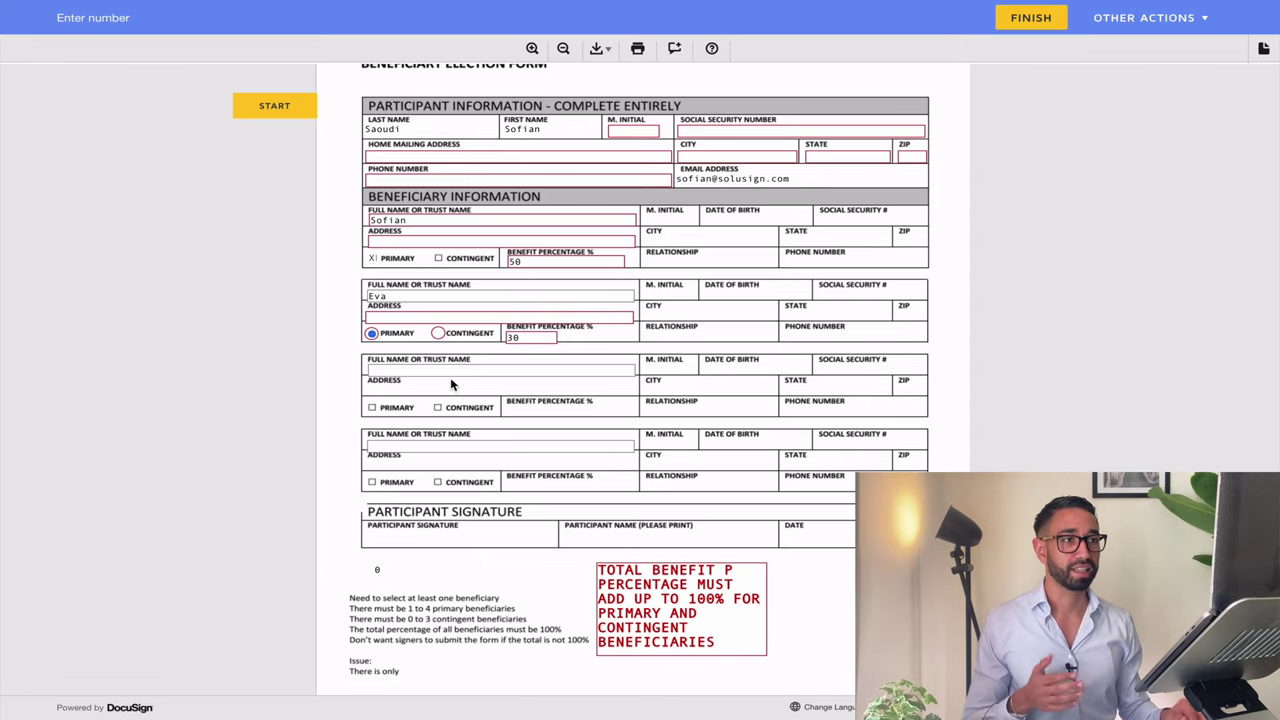
Enter the third beneficiary's full name, choose Primary and set the benefit percentage to 20.
click(382, 371)
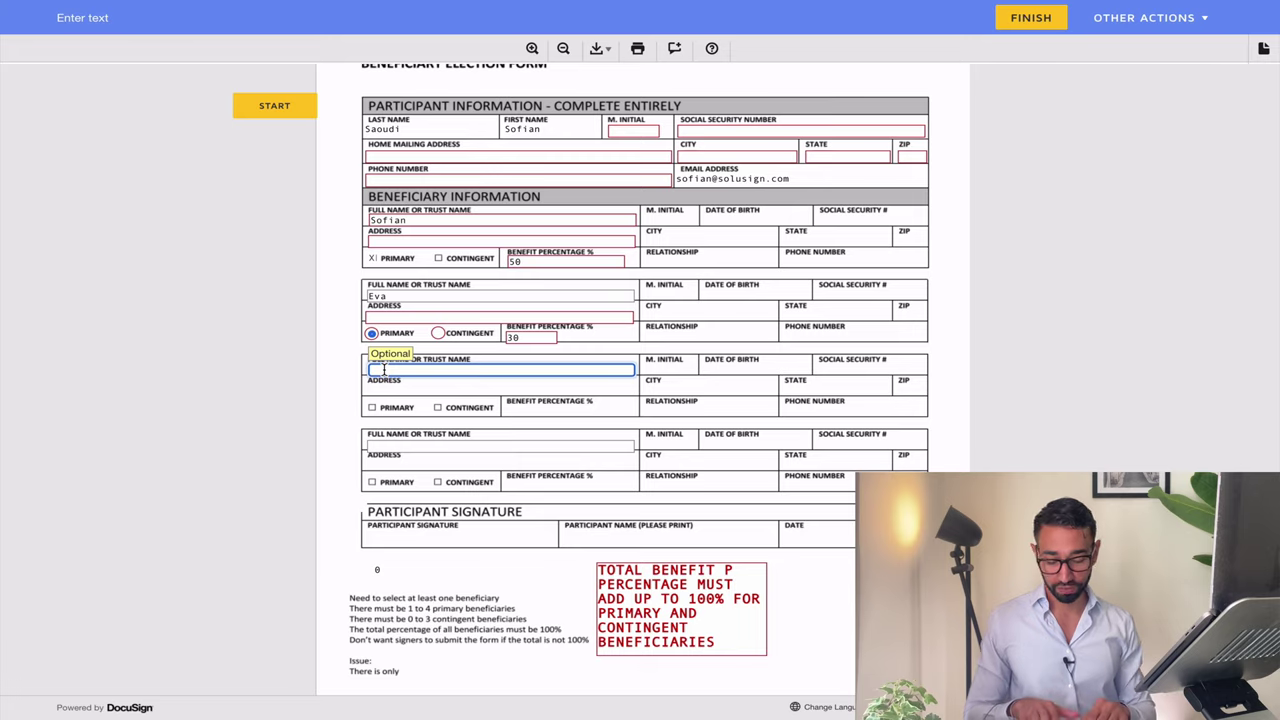
text(Bob)
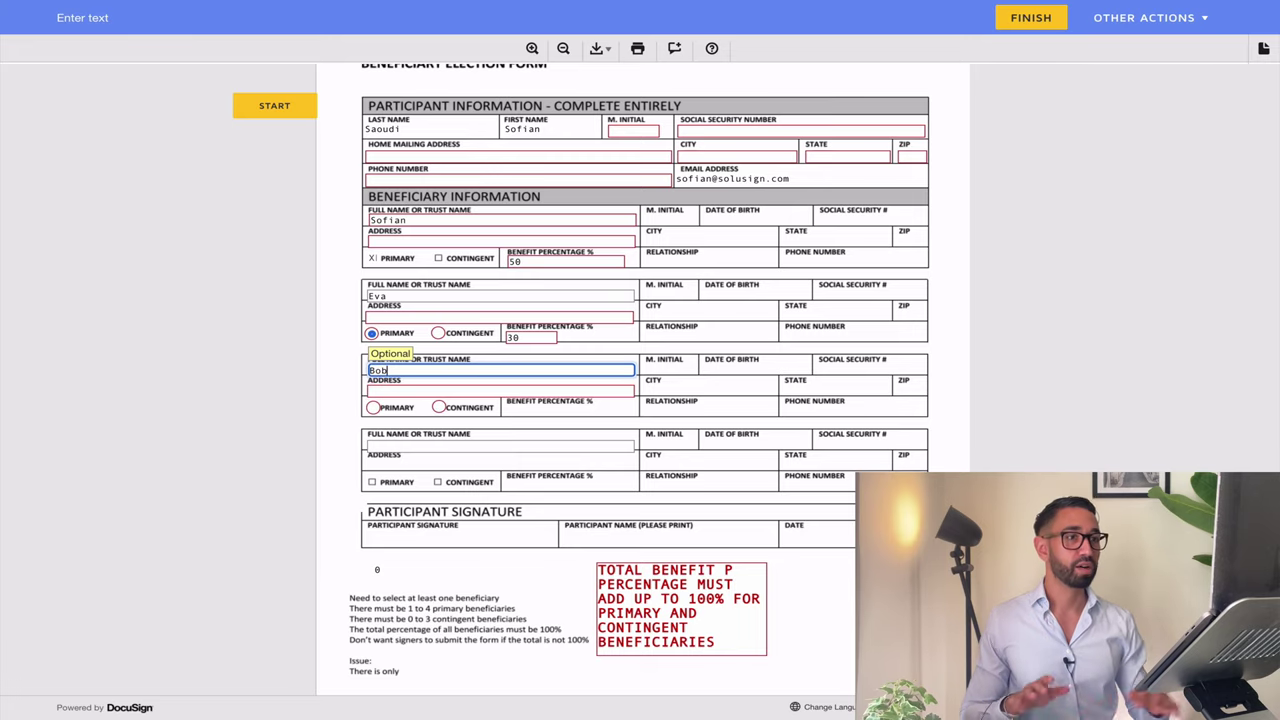
click(373, 410)
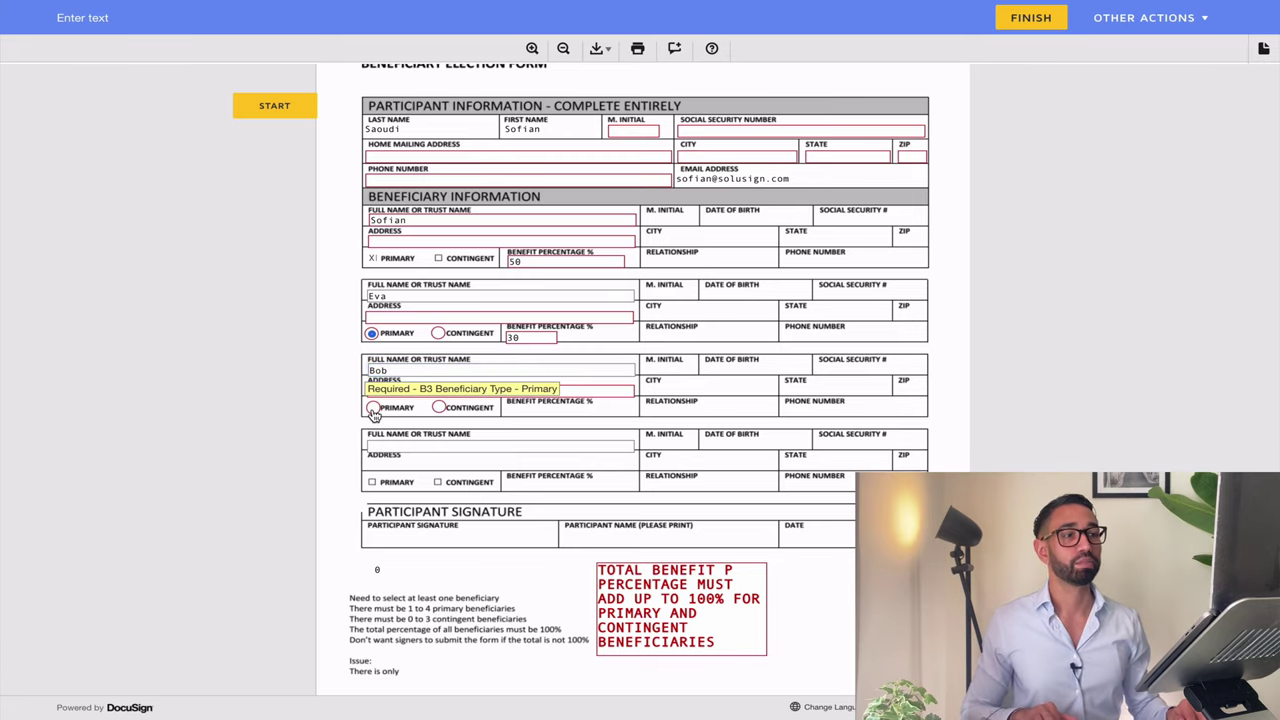
click(533, 411)
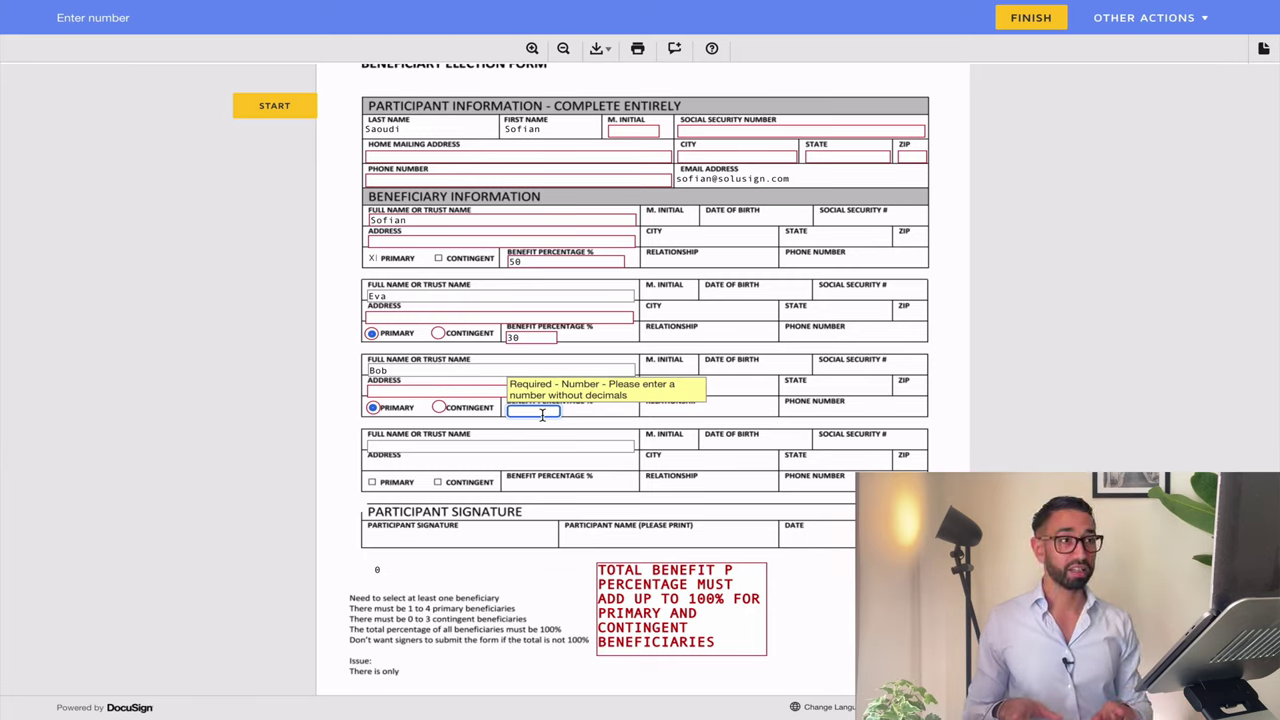
key(Tab)
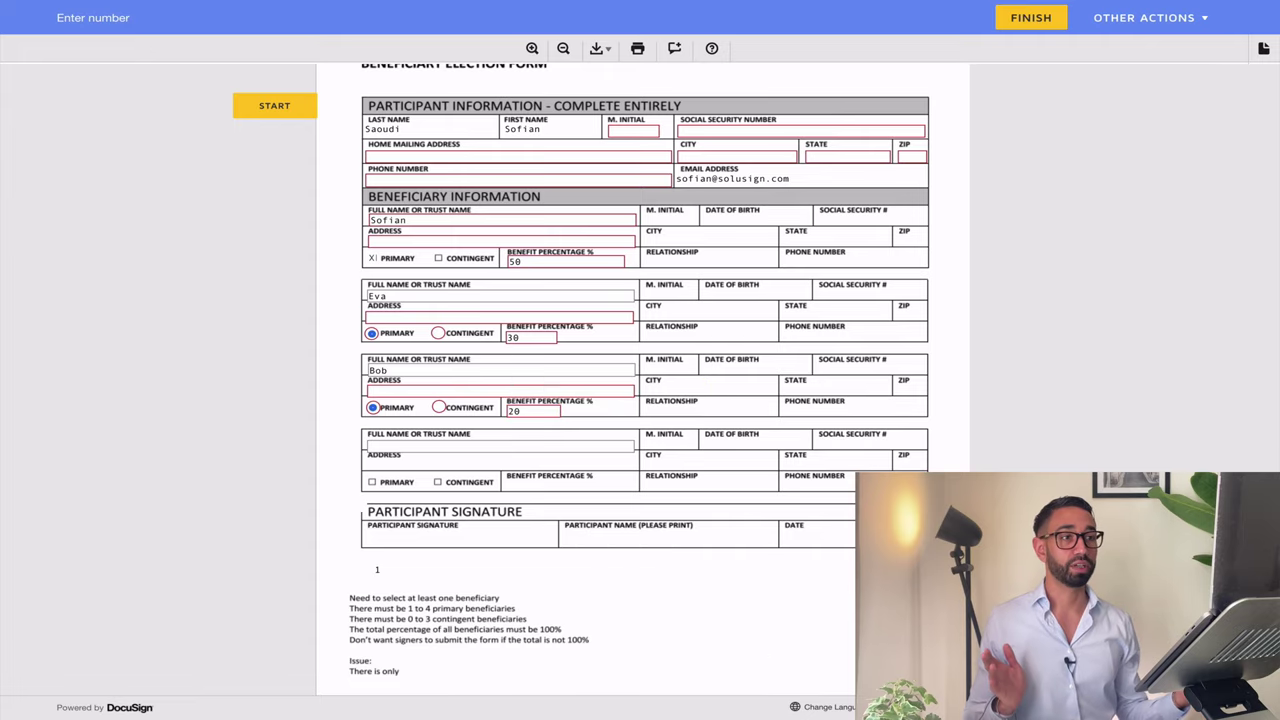
Enter the fourth beneficiary's full name, choose Contingent and set the benefit percentage to 100.
click(380, 444)
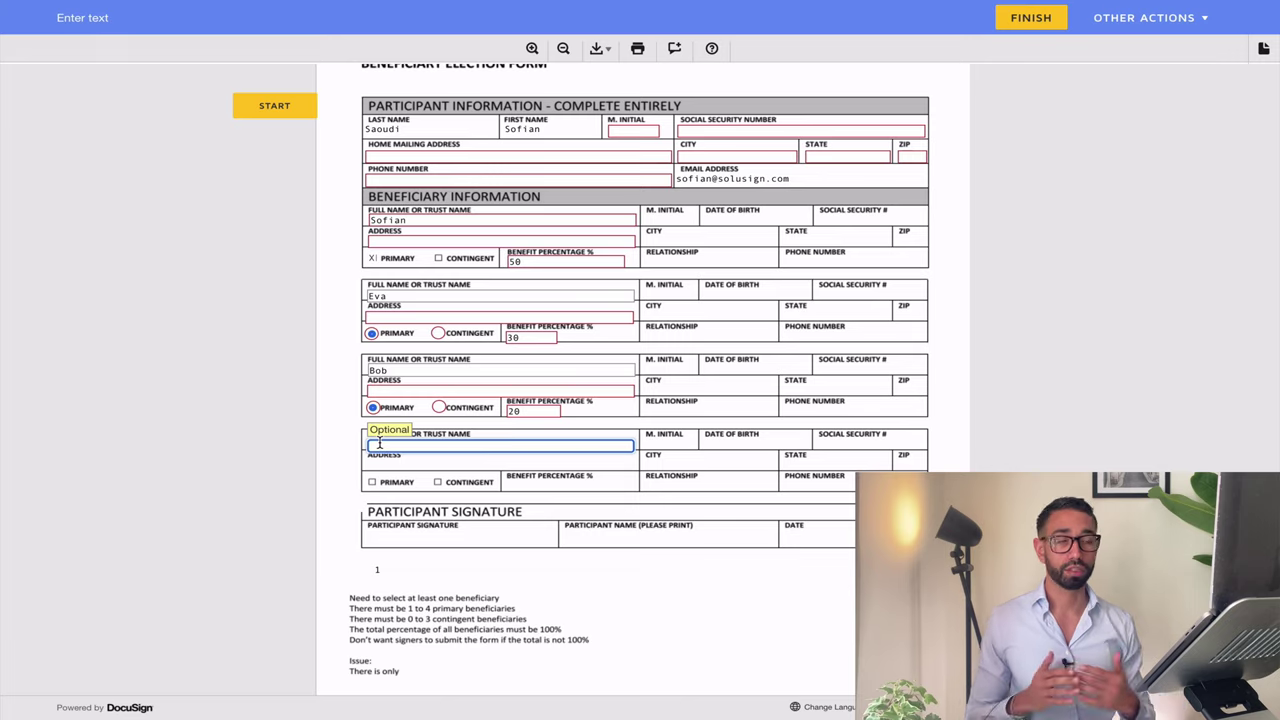
text(A)
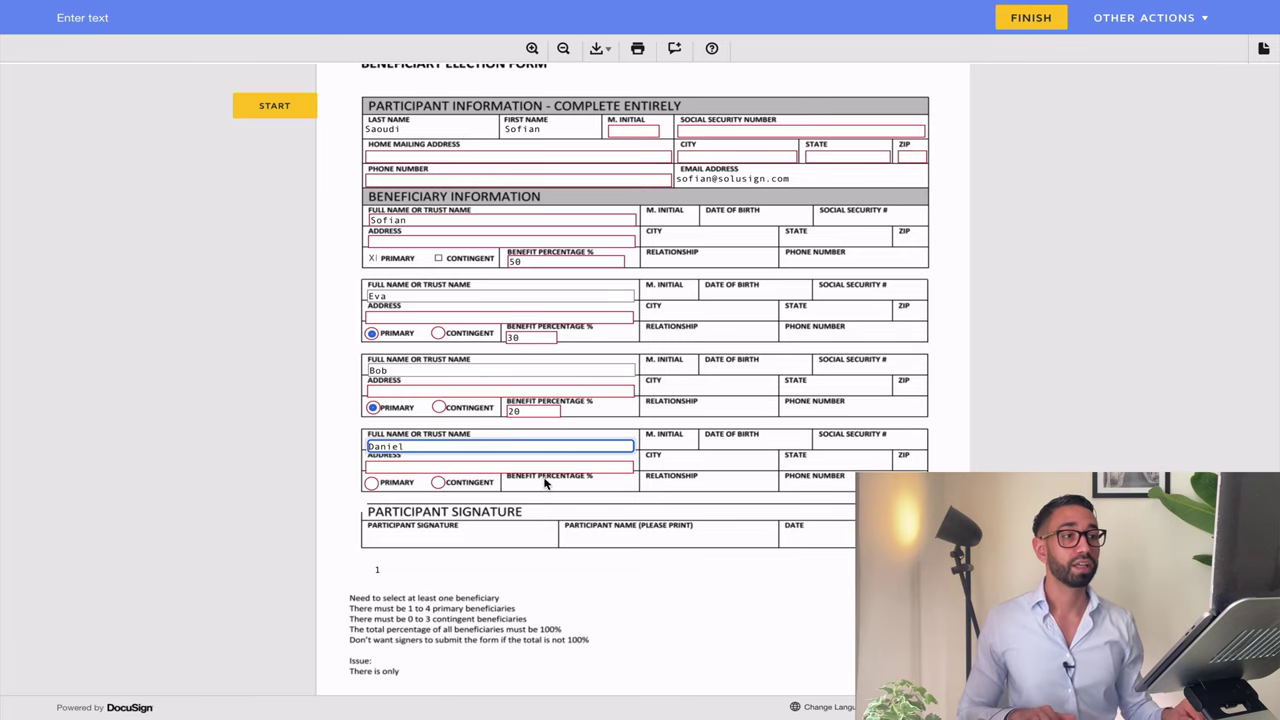
click(438, 484)
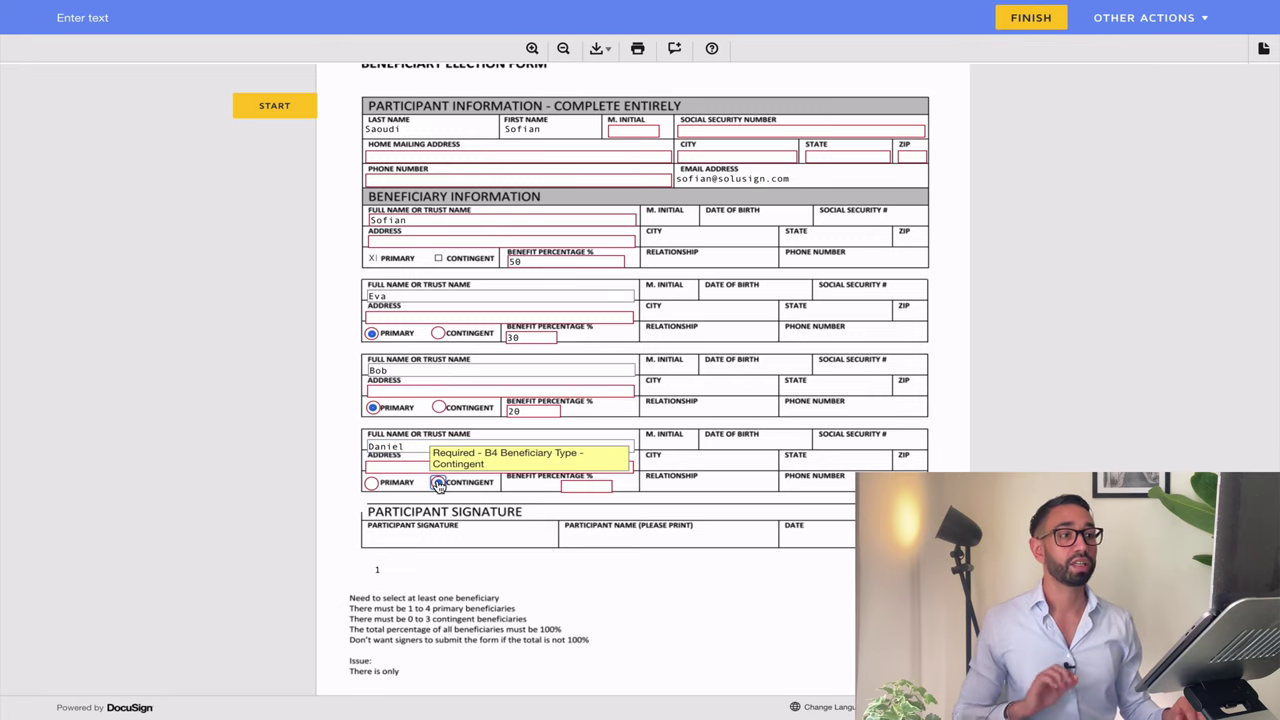
click(591, 488)
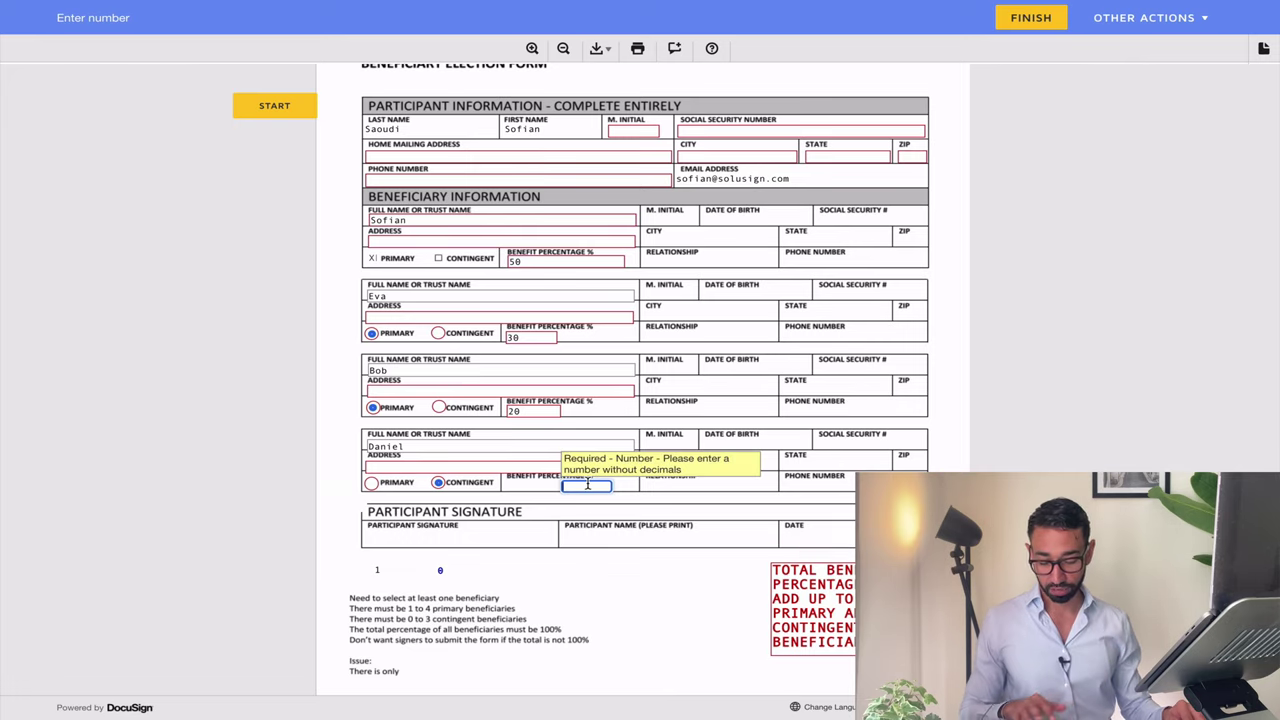
text(100)
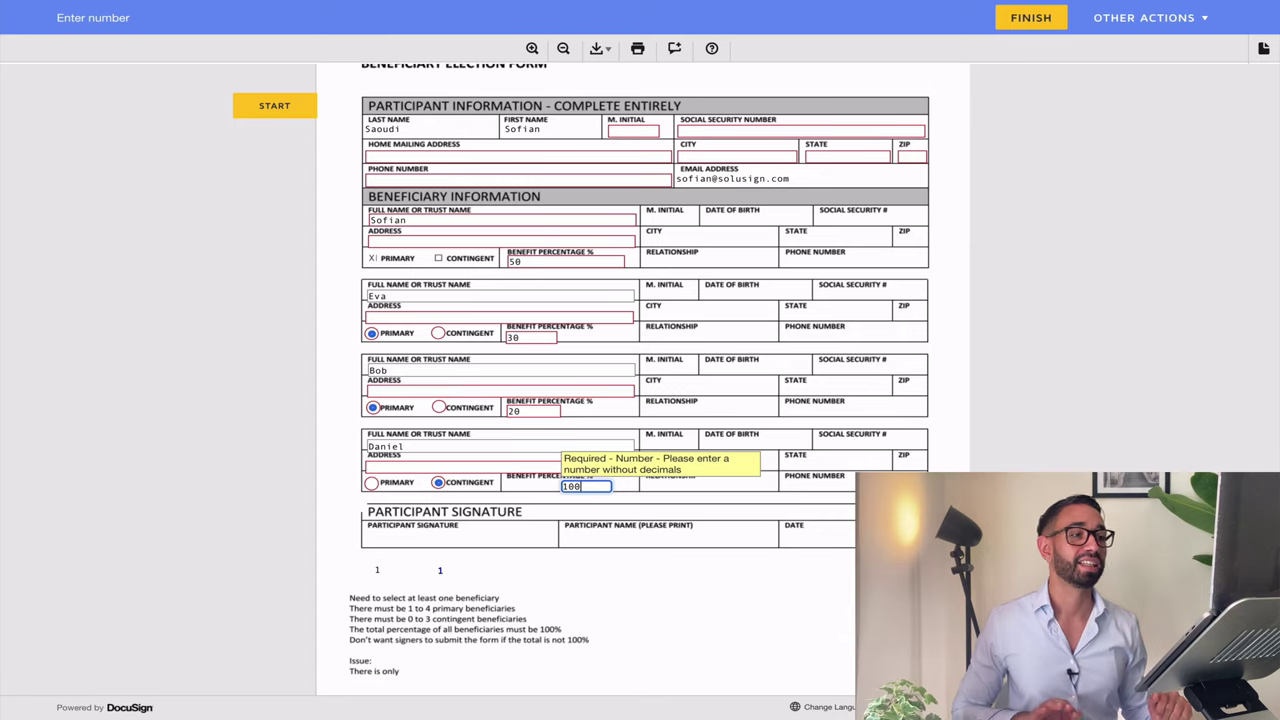
Change the fourth beneficiary's contingent benefit percentage to 90.
key(BackSpace)
key(BackSpace)
key(BackSpace)
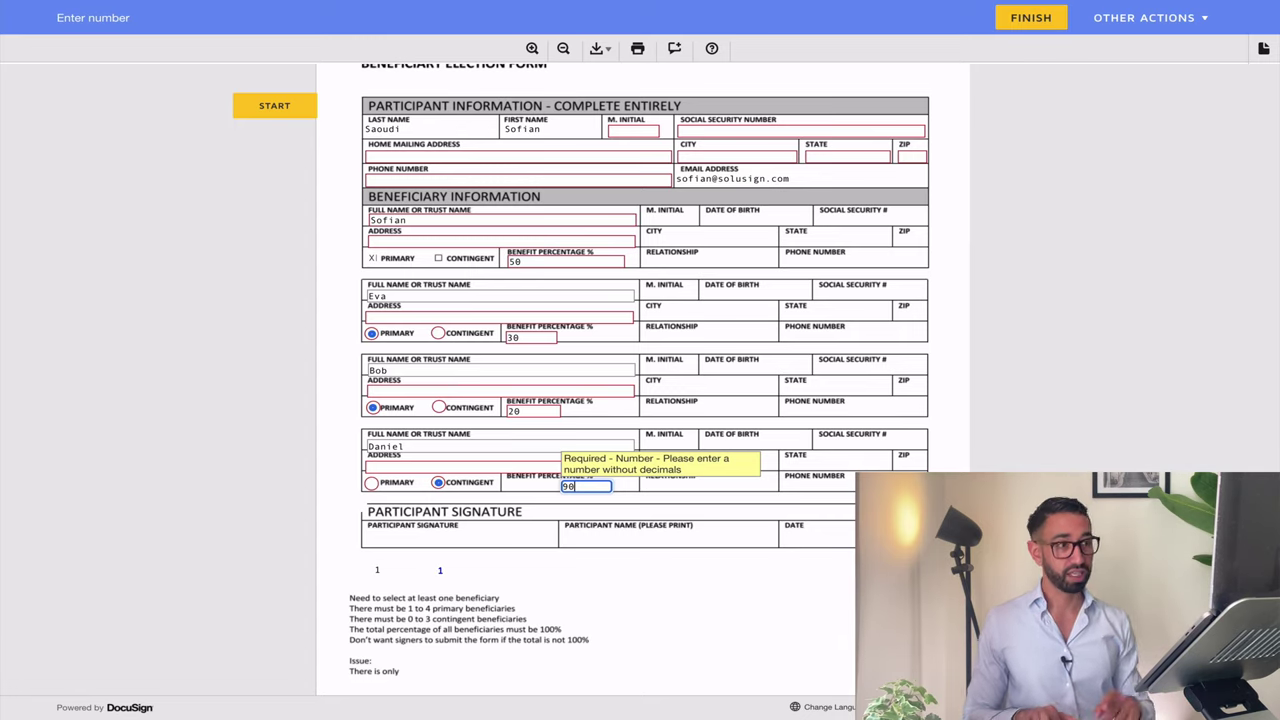
click(611, 540)
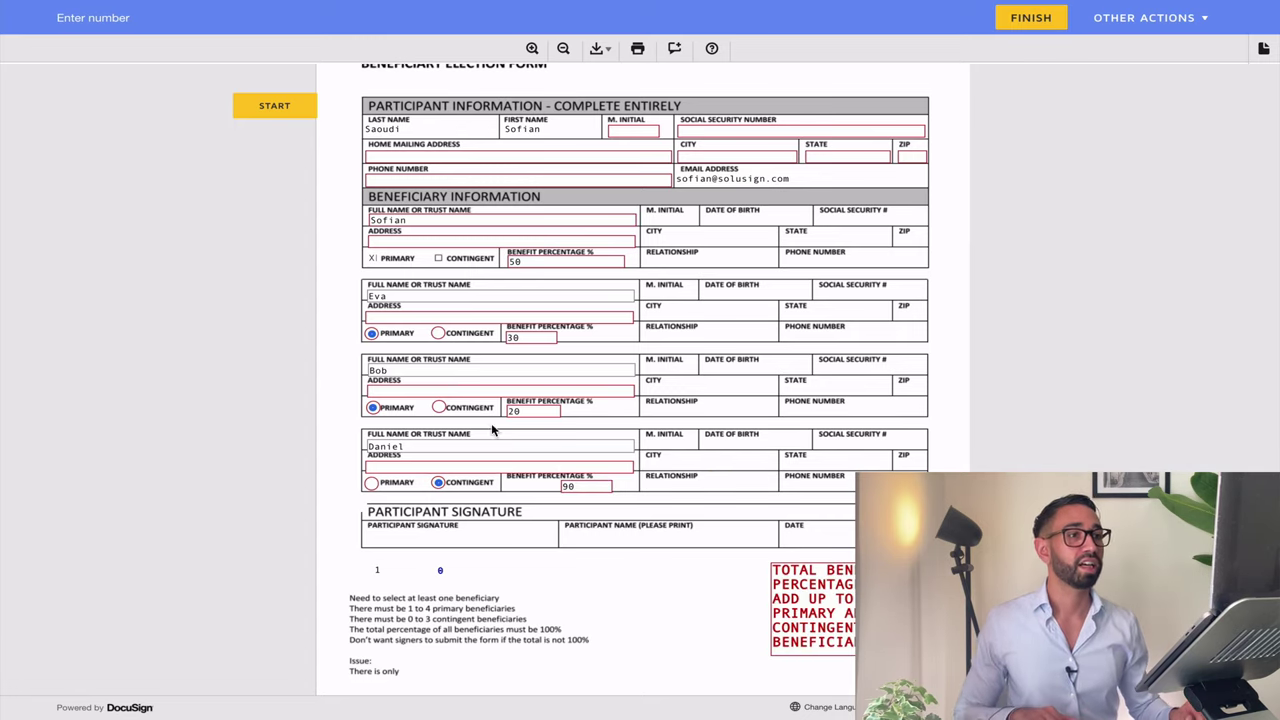
Switch the second beneficiary to Contingent and set the benefit percentage to 10.
click(391, 296)
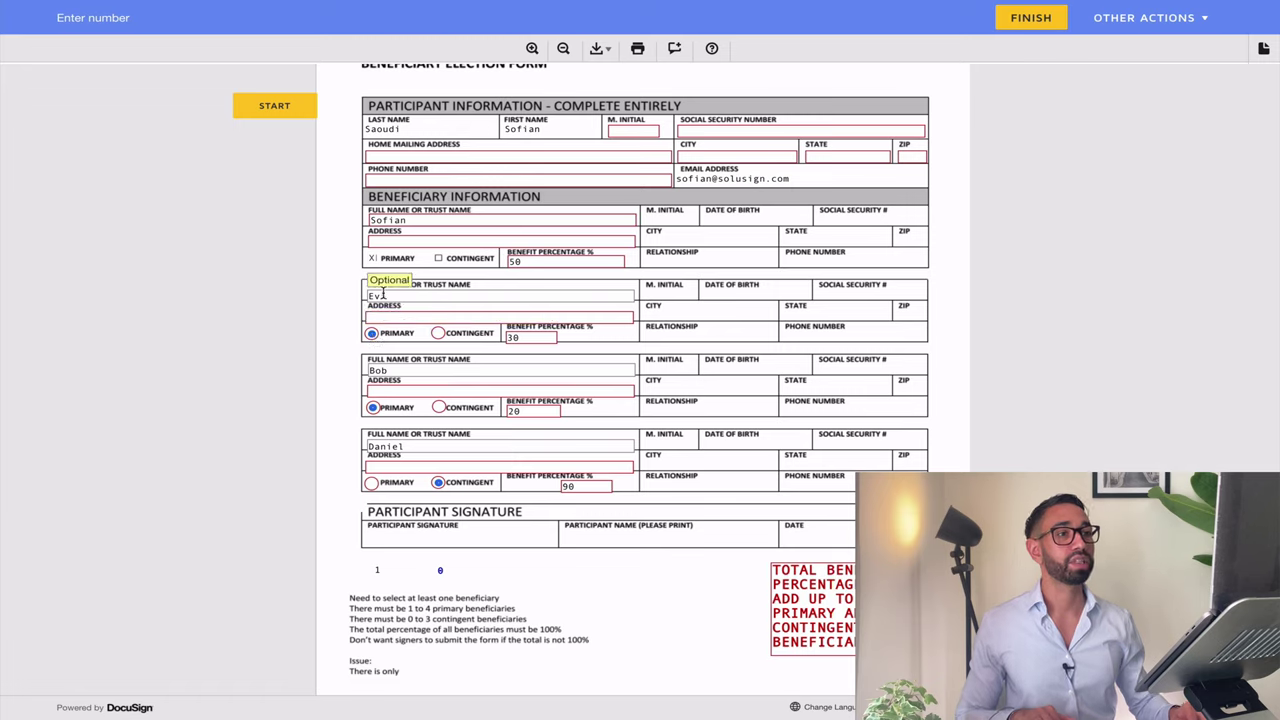
click(438, 335)
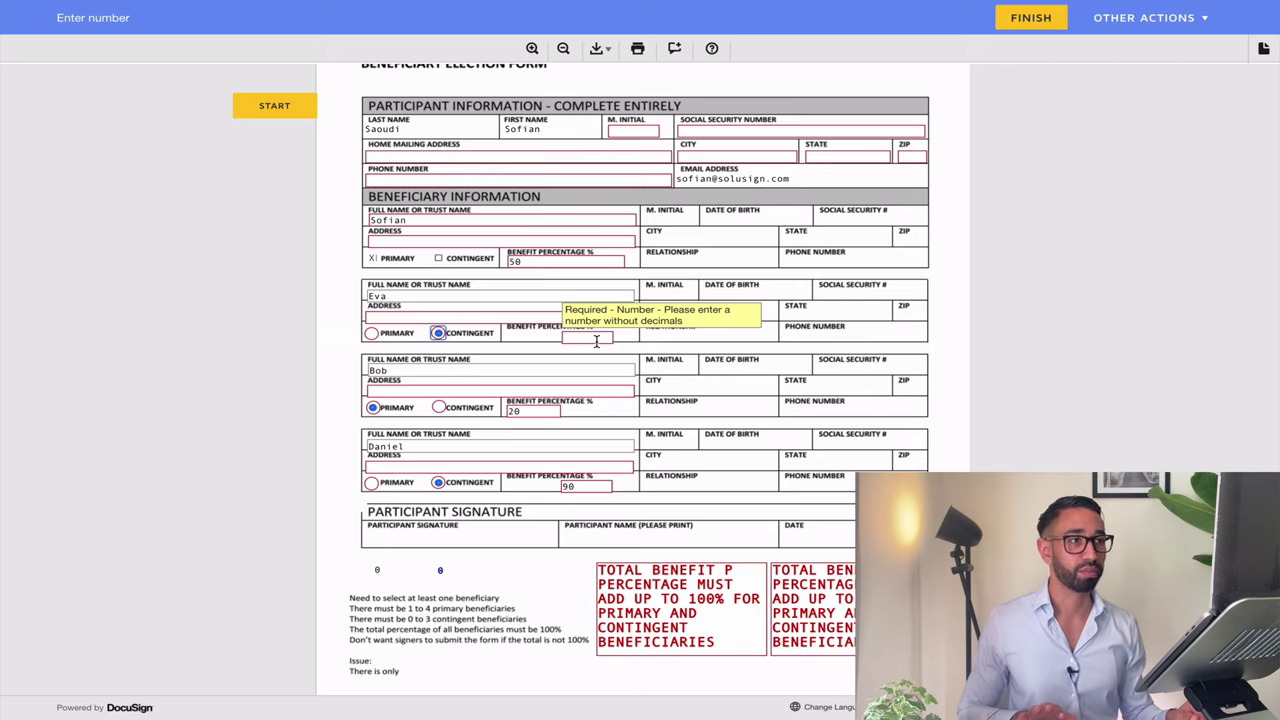
click(438, 333)
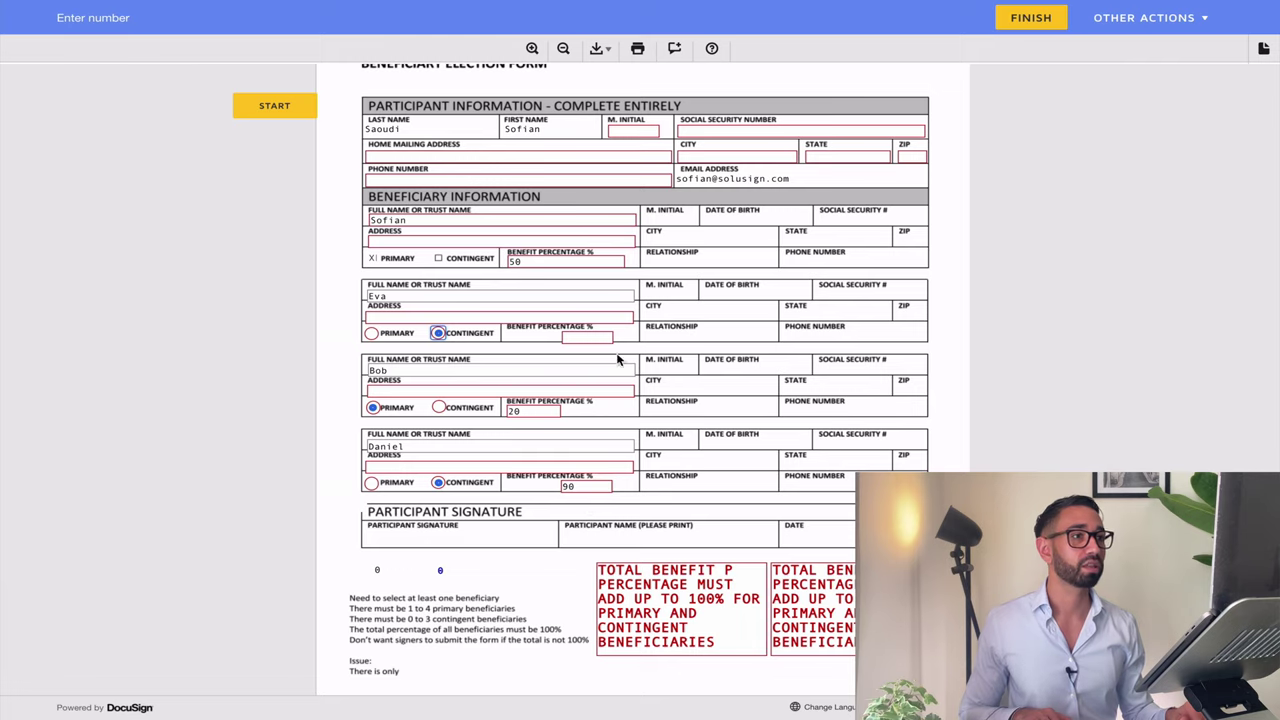
click(598, 338)
text(10)
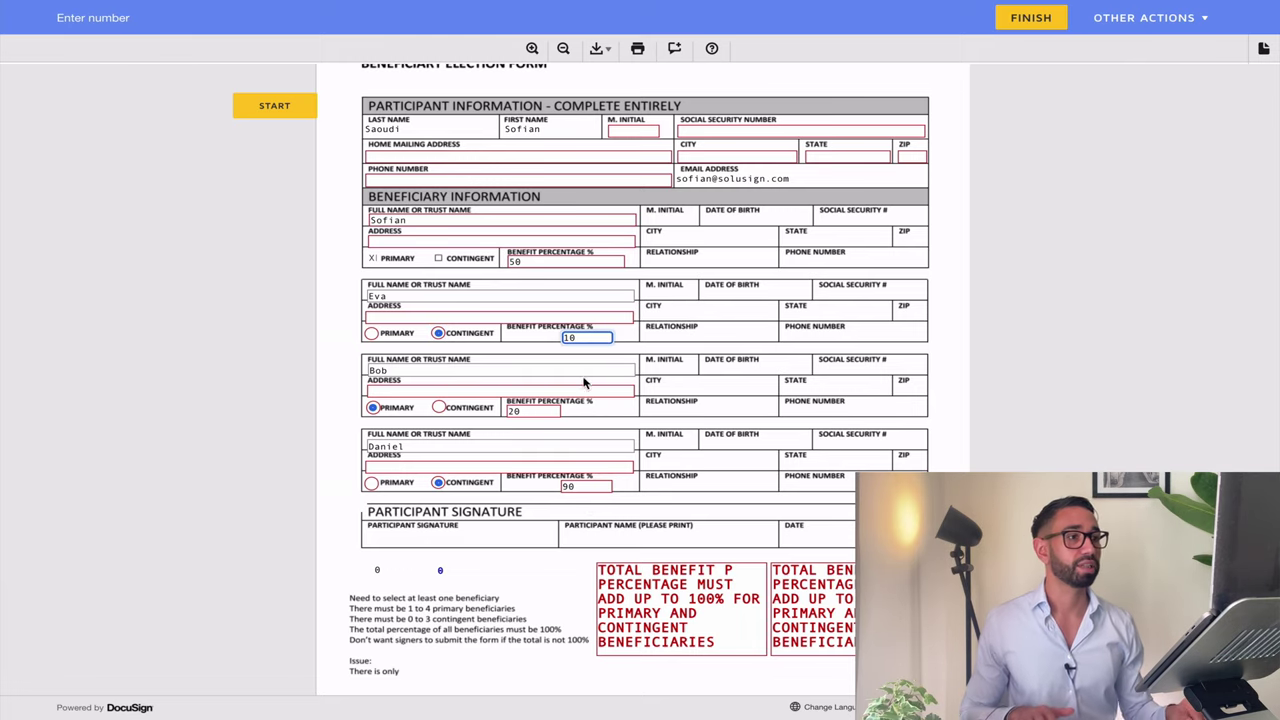
click(502, 583)
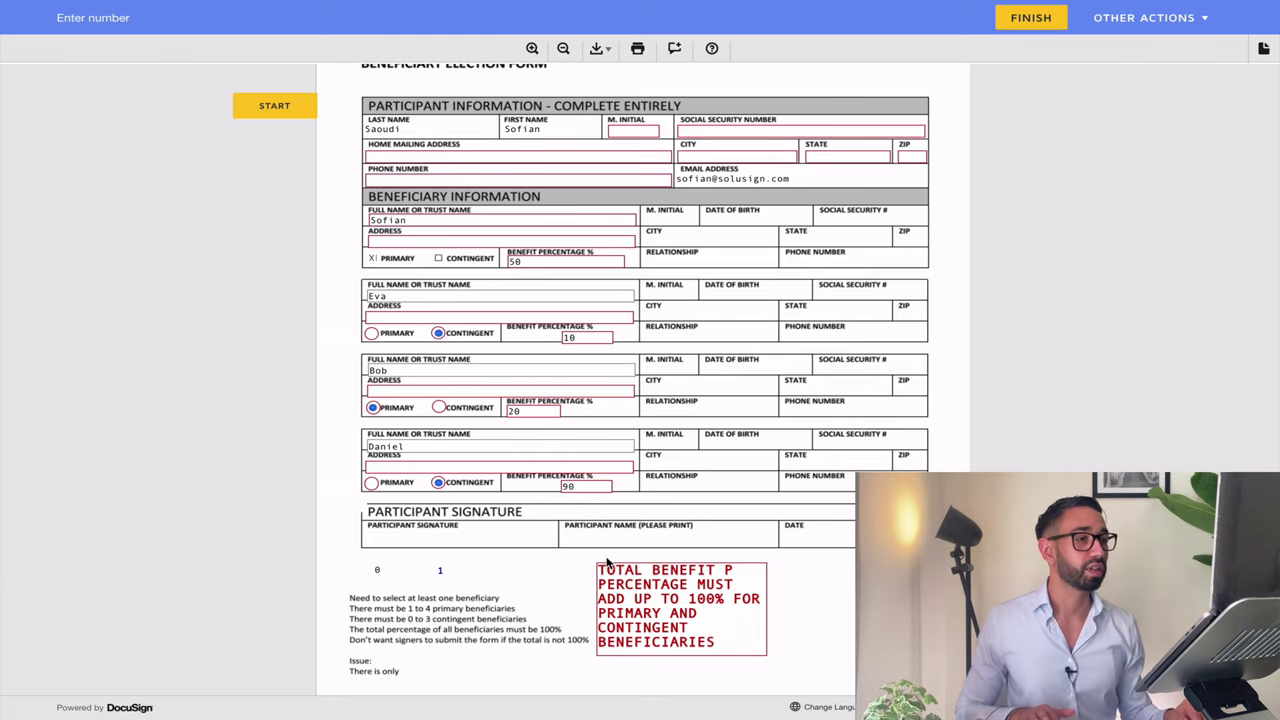
Change the third beneficiary's primary benefit percentage to 50.
double_click(535, 409)
text(50)
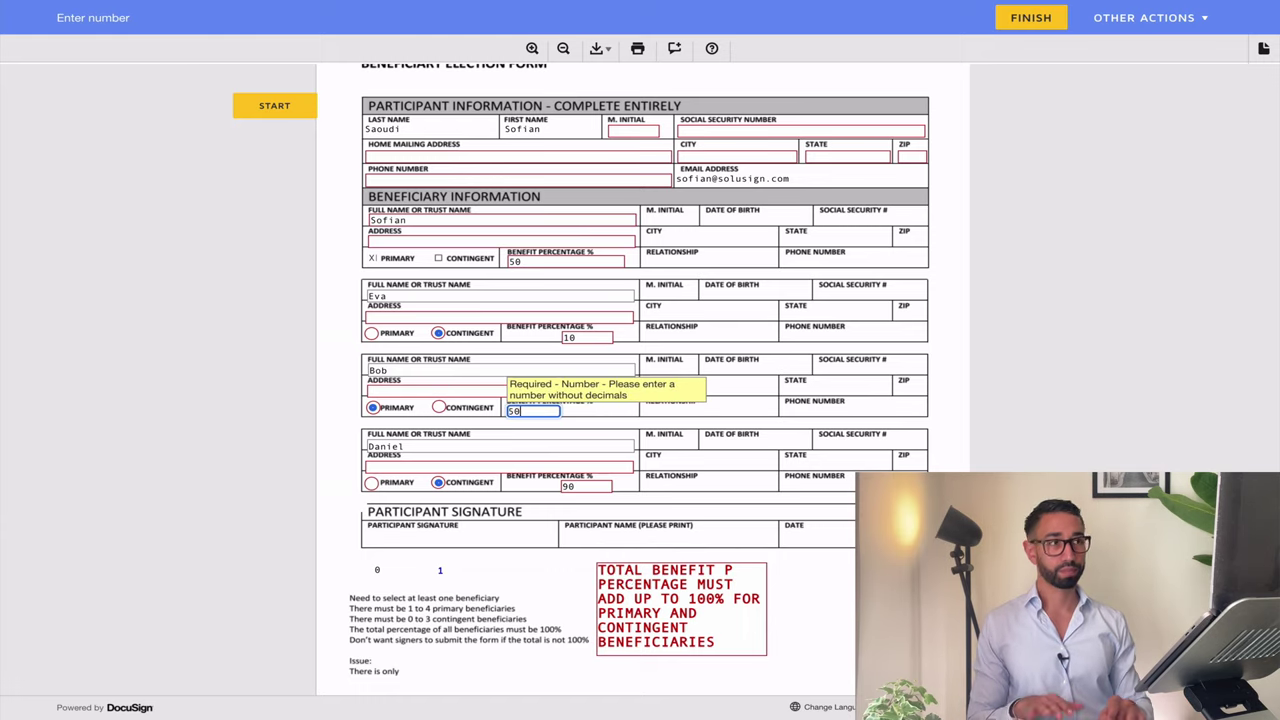
click(712, 508)
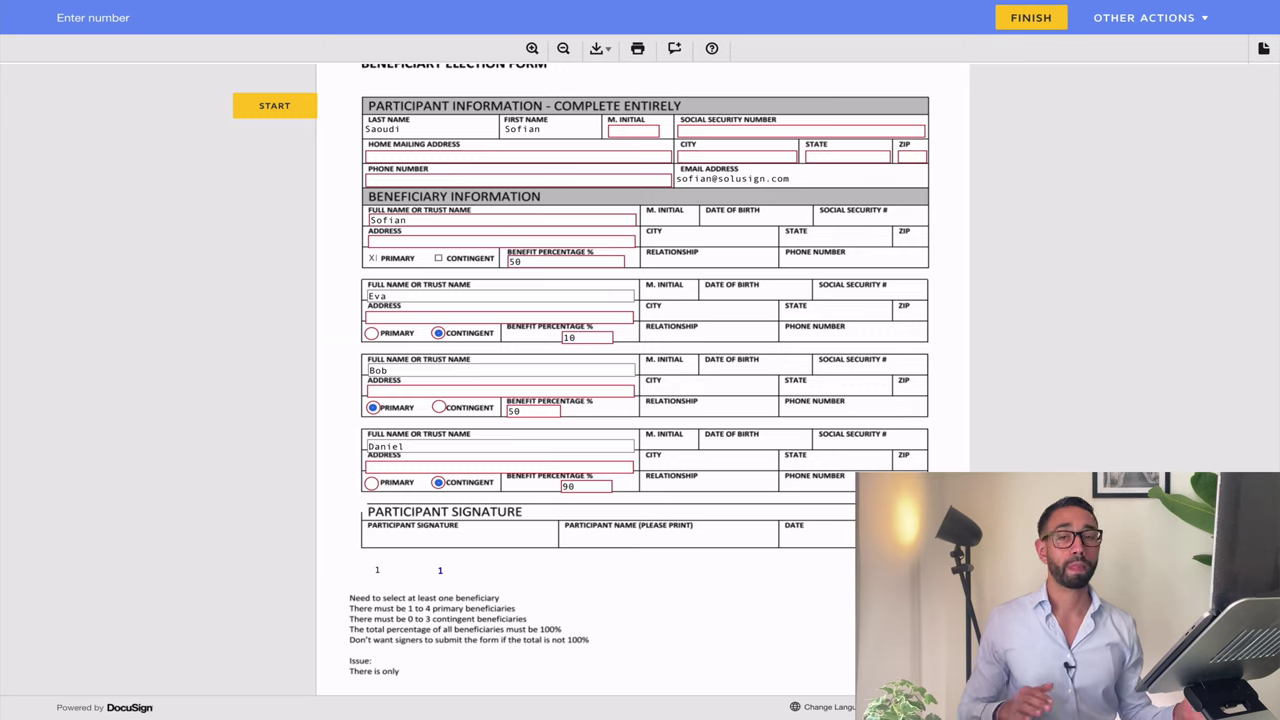
scroll(645, 443, up, 1)
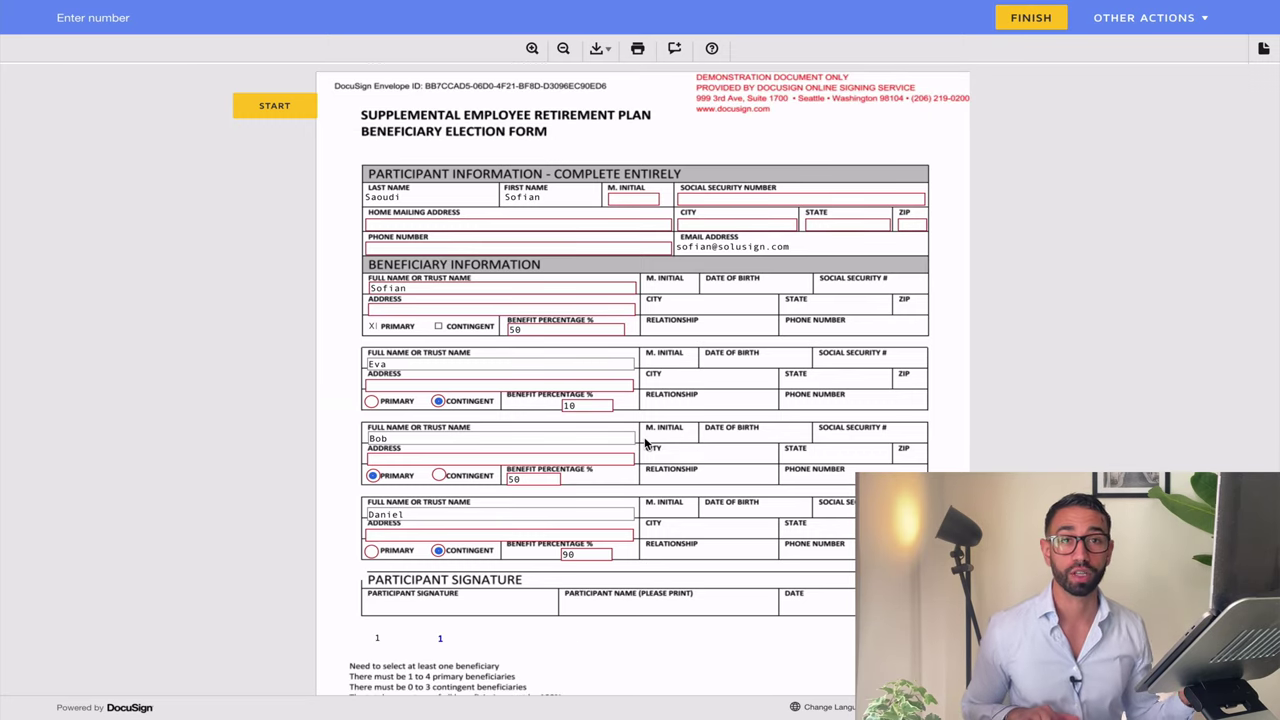